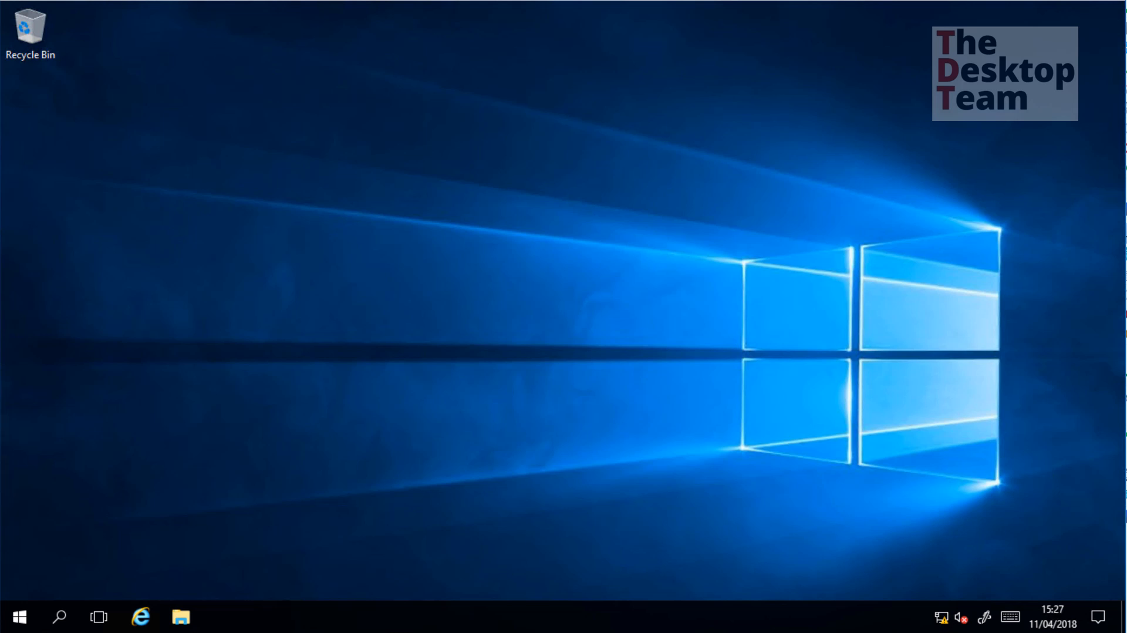
Open File Explorer on the \\srv0001\TrainingFiles\Source share
{"action": "left_click", "coordinate": [189, 618]}
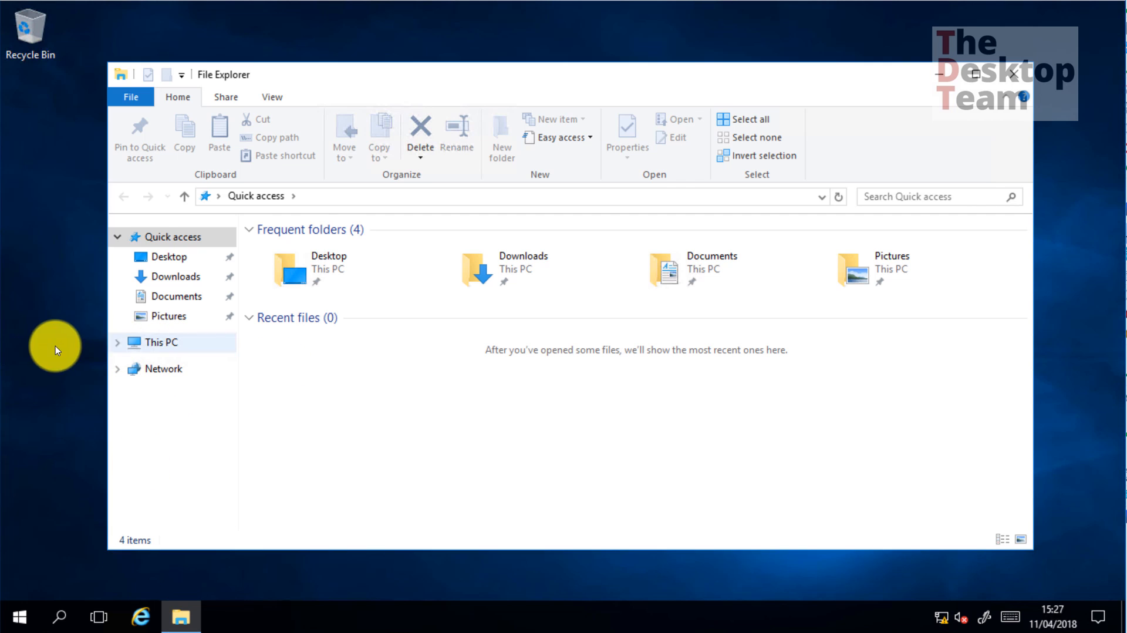
{"action": "left_click", "coordinate": [118, 342]}
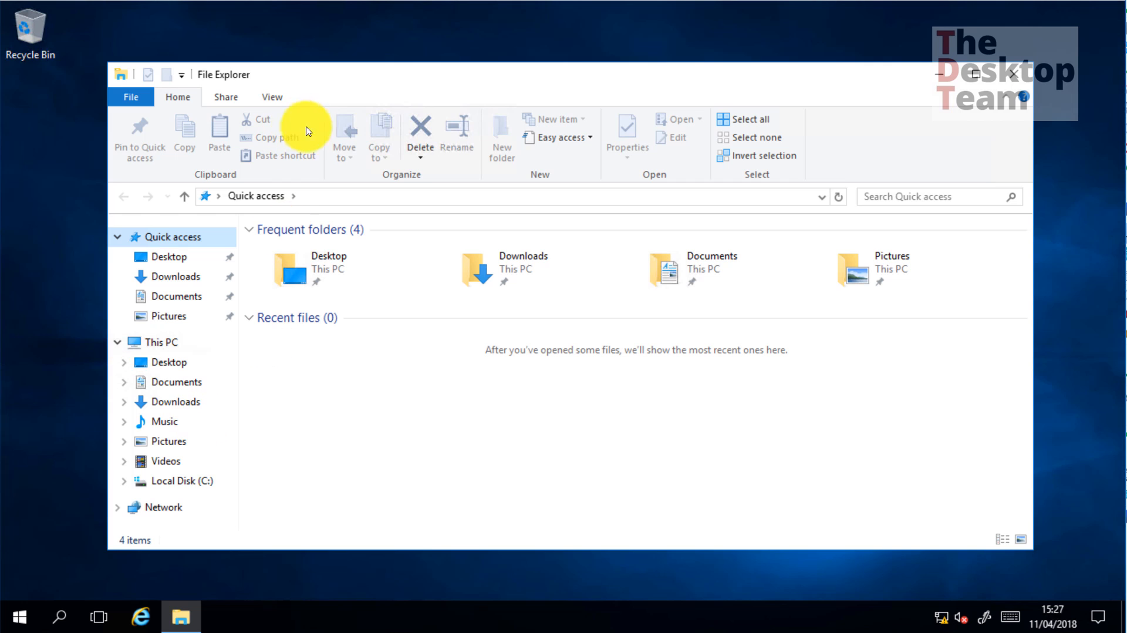
{"action": "left_click", "coordinate": [320, 197]}
{"action": "type", "text": "\\\\srv"}
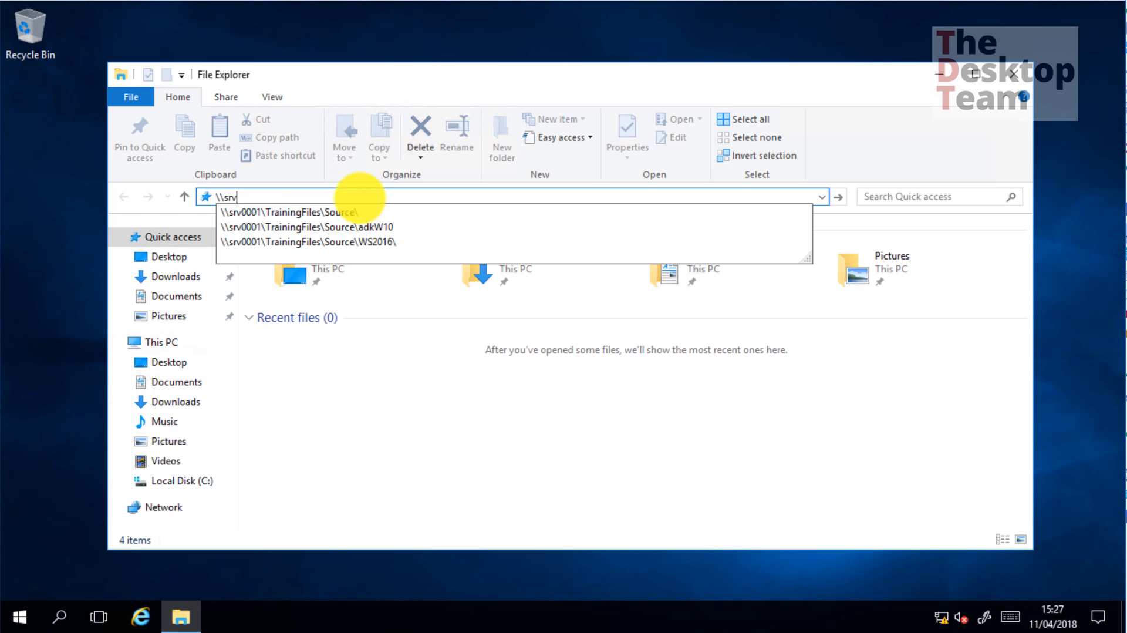
{"action": "key", "text": "Down"}
{"action": "key", "text": "Return"}
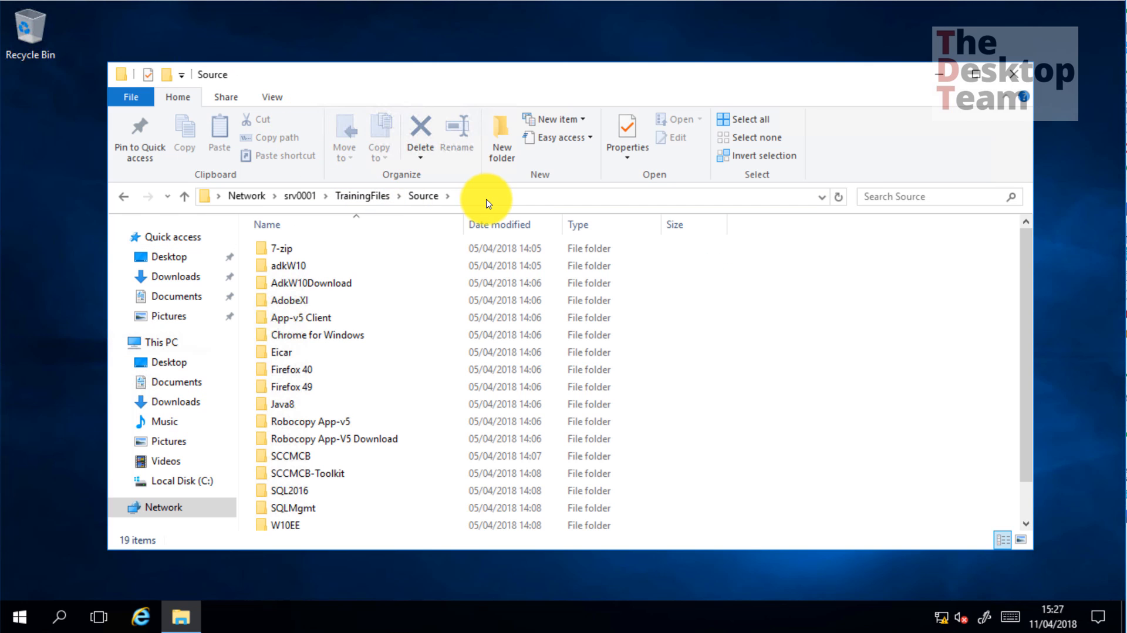
Browse SCCMCB > Extract > SMSSETUP > BIN > X64 and select the setupdl application
{"action": "double_click", "coordinate": [305, 456]}
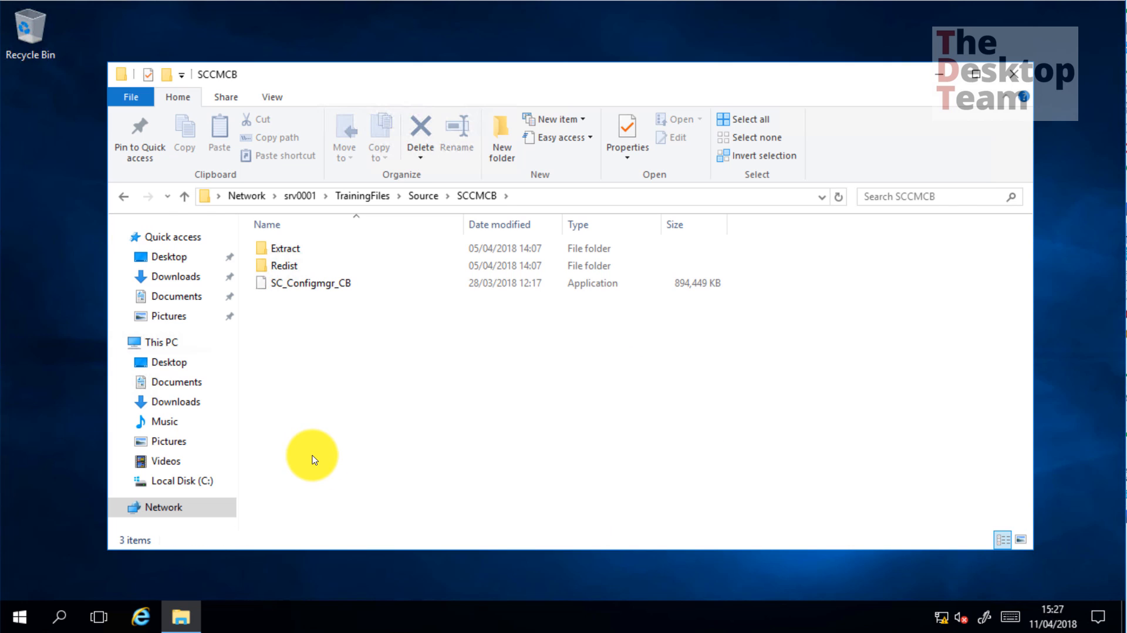
{"action": "double_click", "coordinate": [276, 266]}
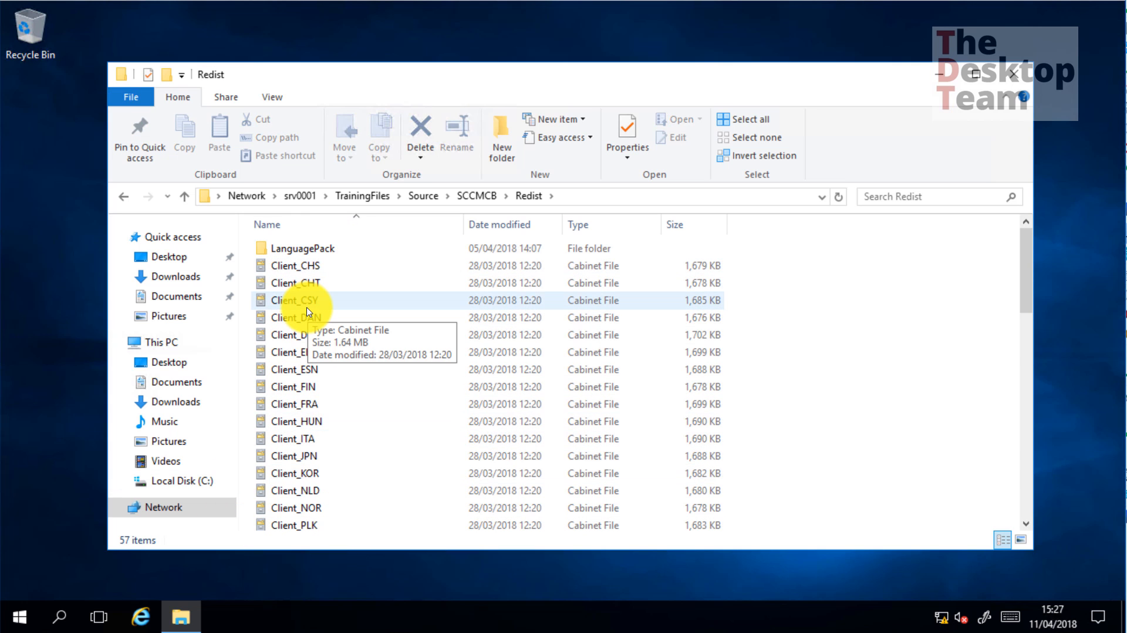
{"action": "left_click", "coordinate": [475, 196]}
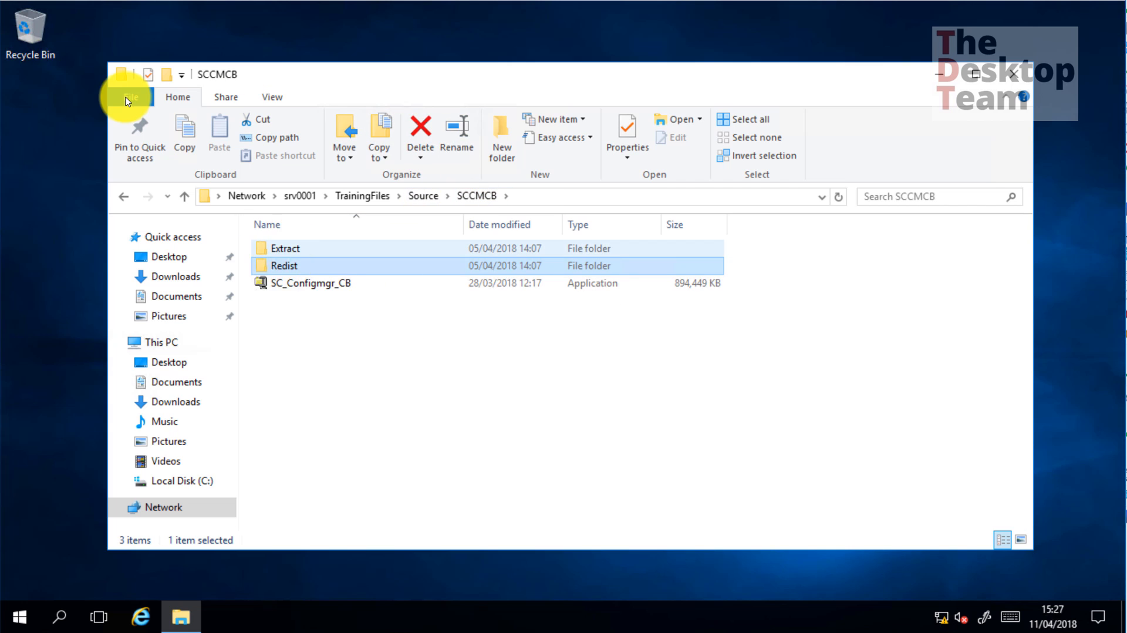
{"action": "double_click", "coordinate": [283, 248]}
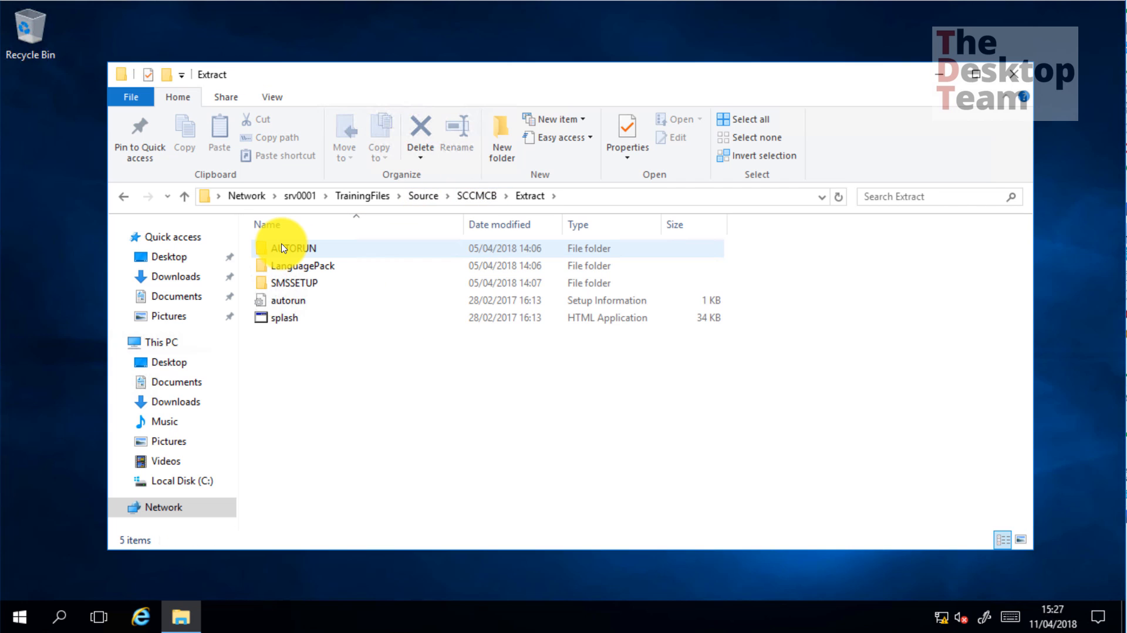
{"action": "double_click", "coordinate": [283, 284]}
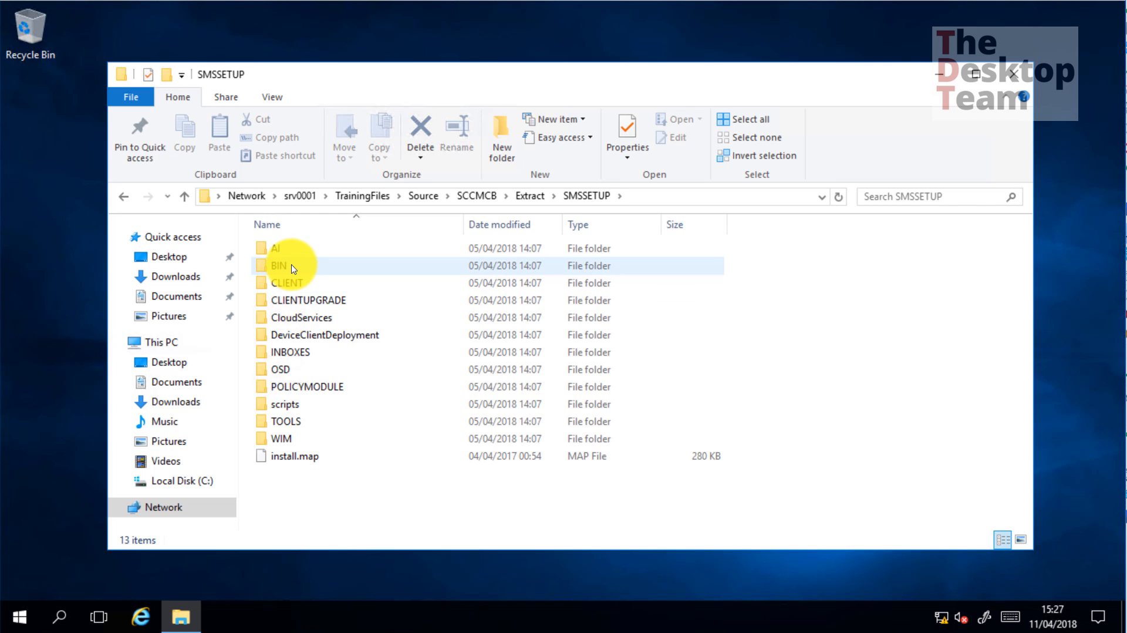
{"action": "double_click", "coordinate": [292, 269]}
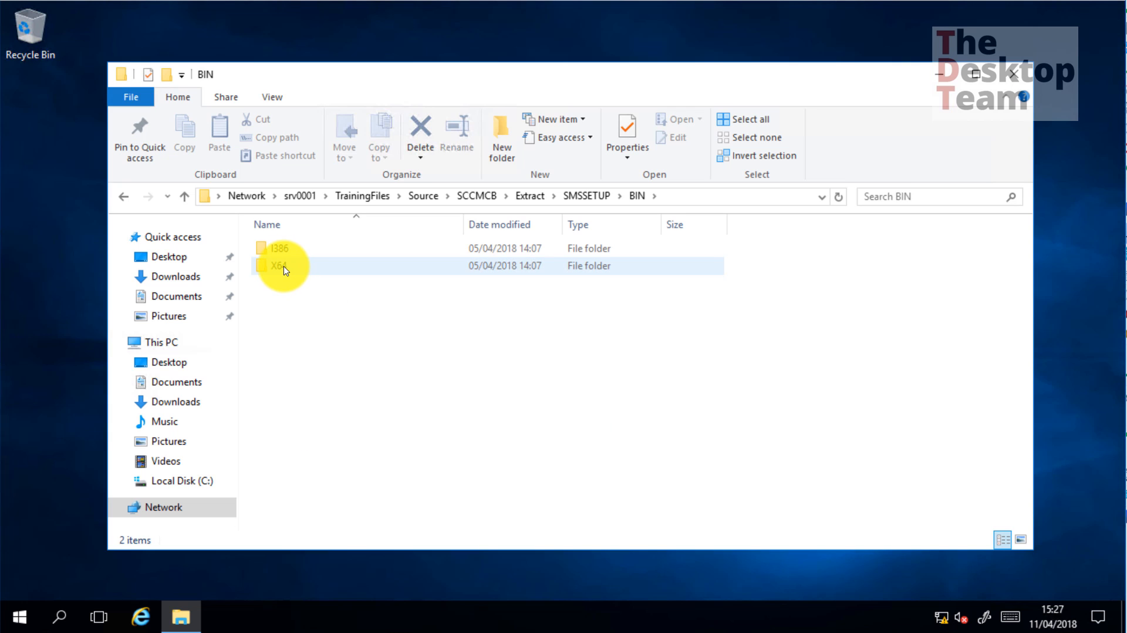
{"action": "double_click", "coordinate": [284, 266]}
{"action": "key", "text": "s"}
{"action": "key", "text": "e"}
{"action": "key", "text": "t"}
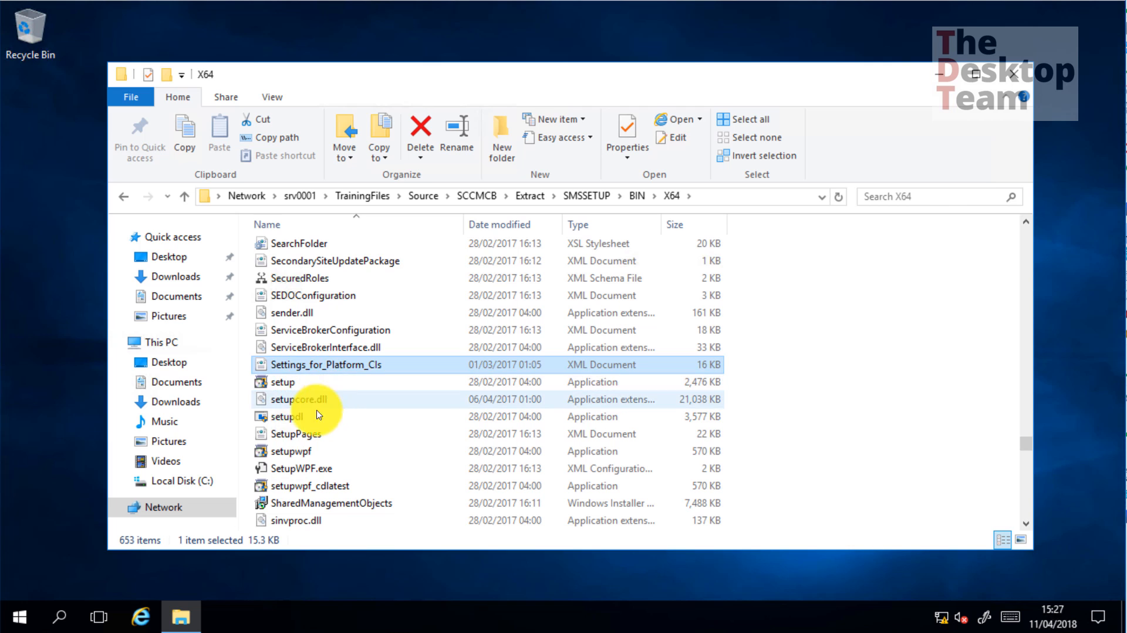
{"action": "left_click", "coordinate": [302, 416]}
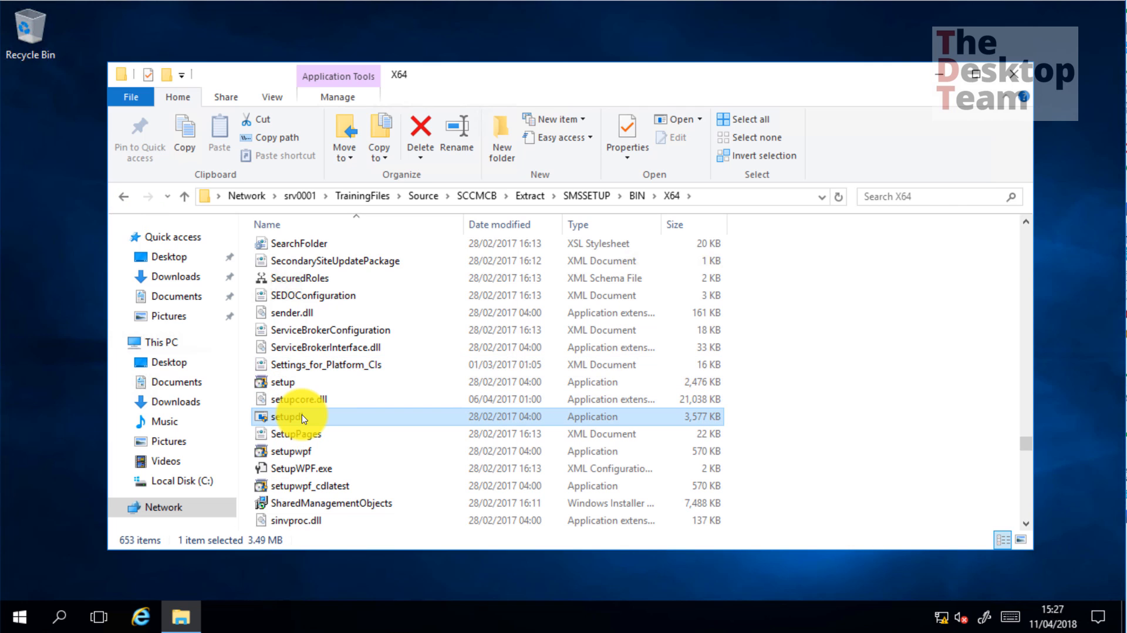
{"action": "right_click", "coordinate": [301, 414]}
{"action": "left_click", "coordinate": [344, 176]}
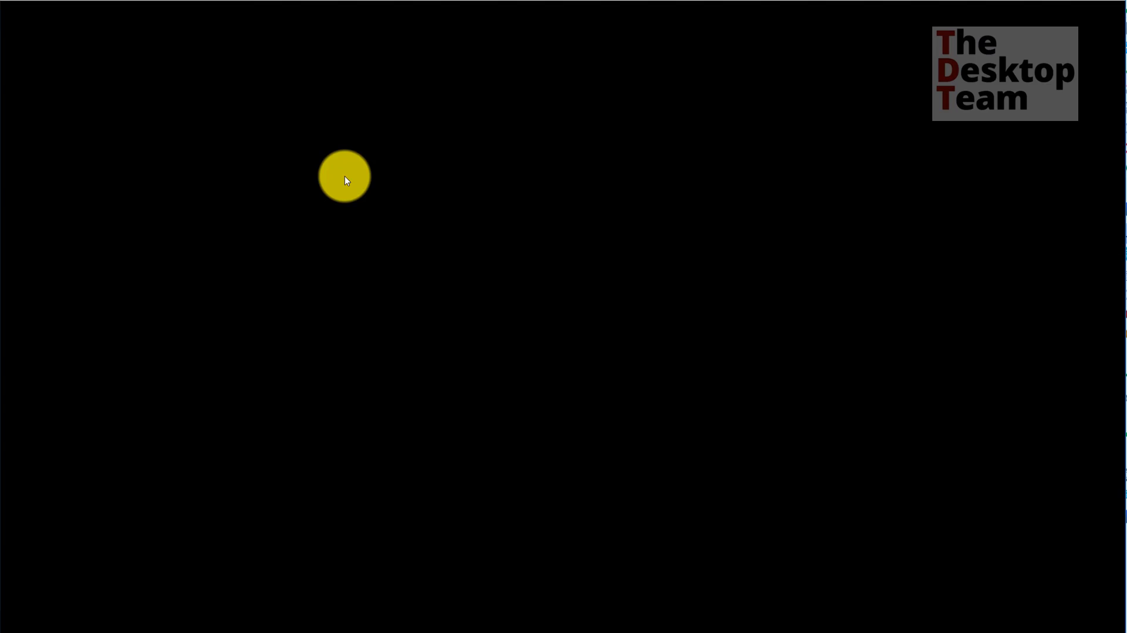
{"action": "left_click", "coordinate": [485, 417]}
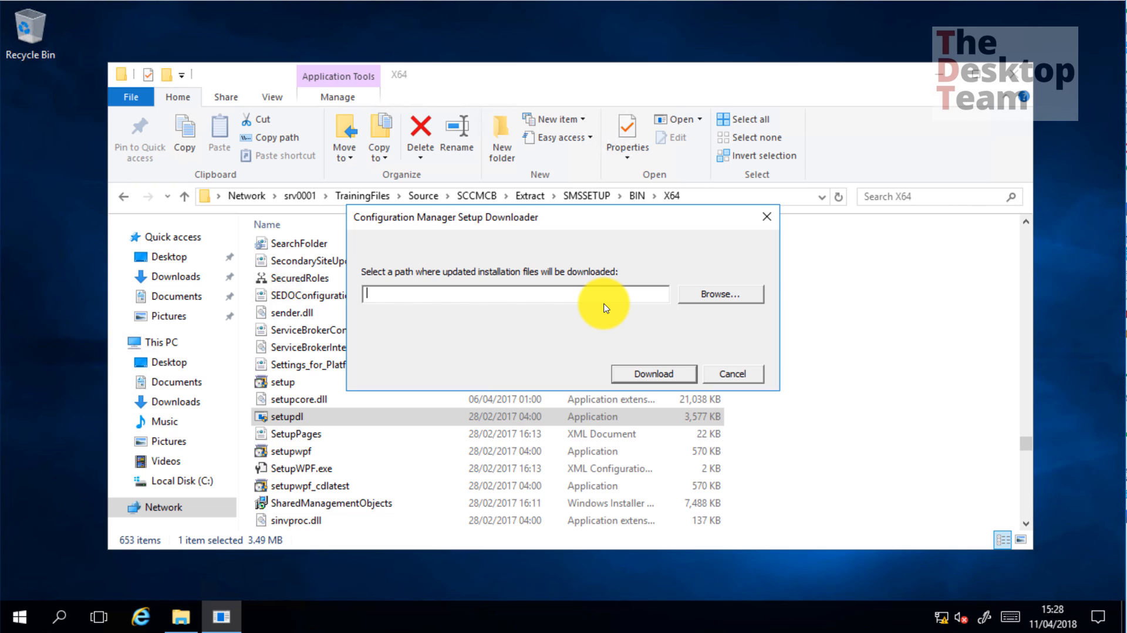
Close the setup downloader without downloading and open the SCCMCB Redist folder
{"action": "left_click", "coordinate": [720, 372]}
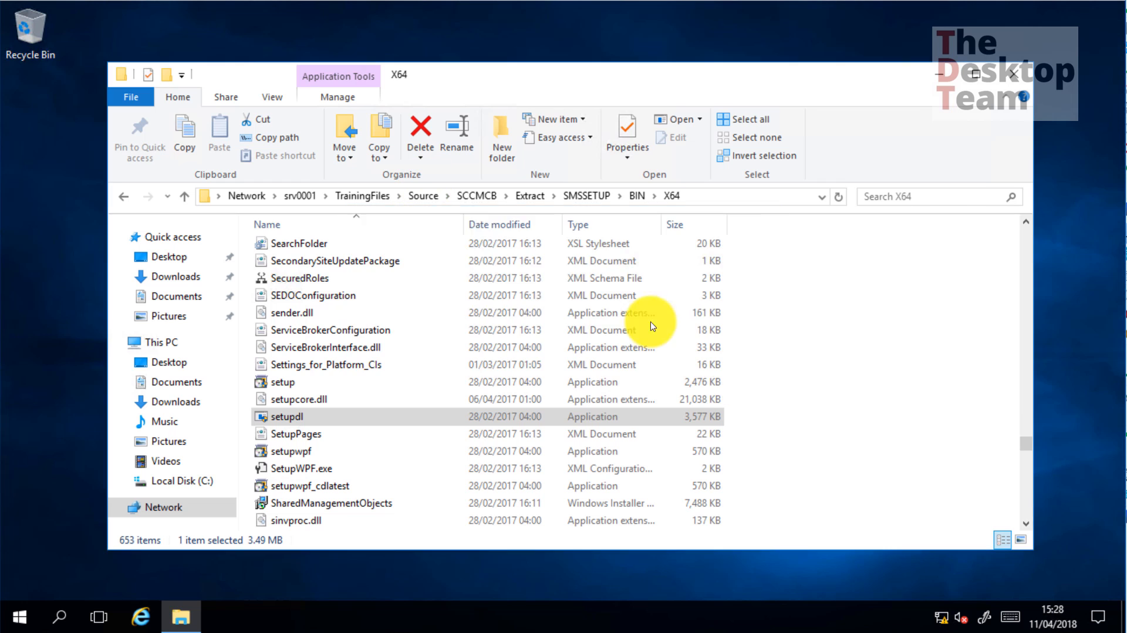
{"action": "left_click", "coordinate": [478, 196]}
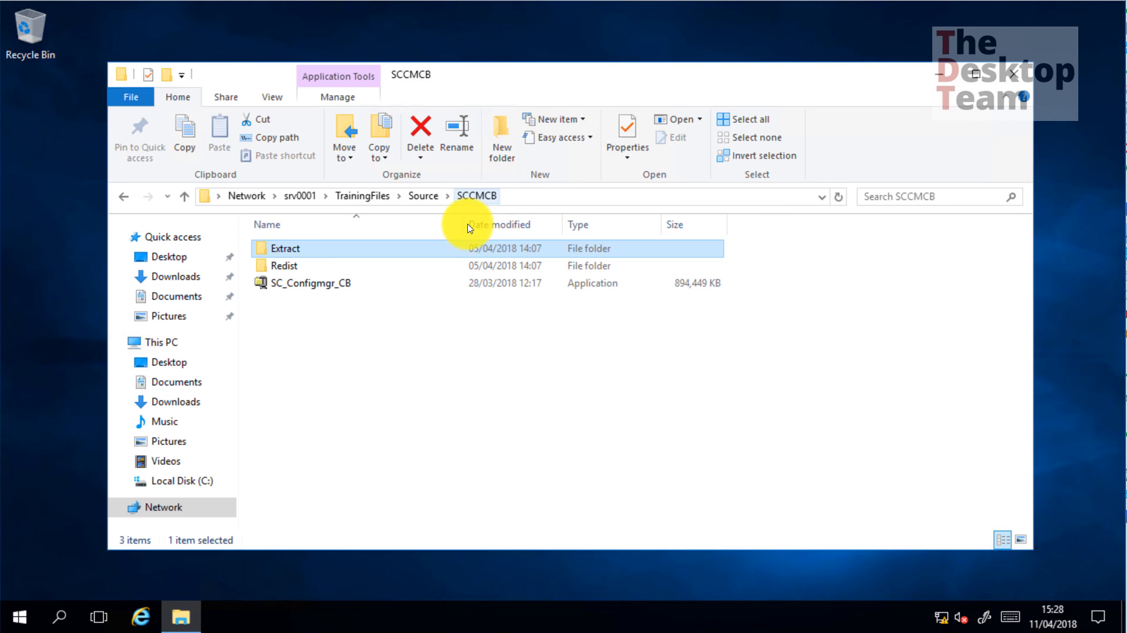
{"action": "double_click", "coordinate": [279, 266]}
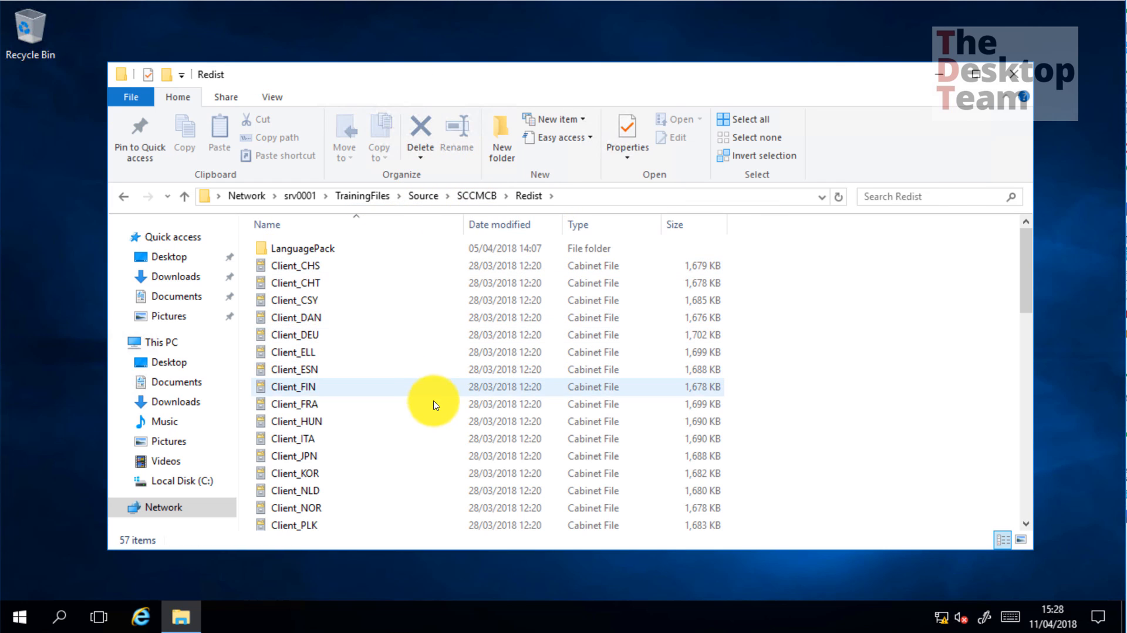
{"action": "scroll", "coordinate": [436, 409], "scroll_direction": "down", "scroll_amount": 10}
{"action": "scroll", "coordinate": [436, 410], "scroll_direction": "down", "scroll_amount": 3}
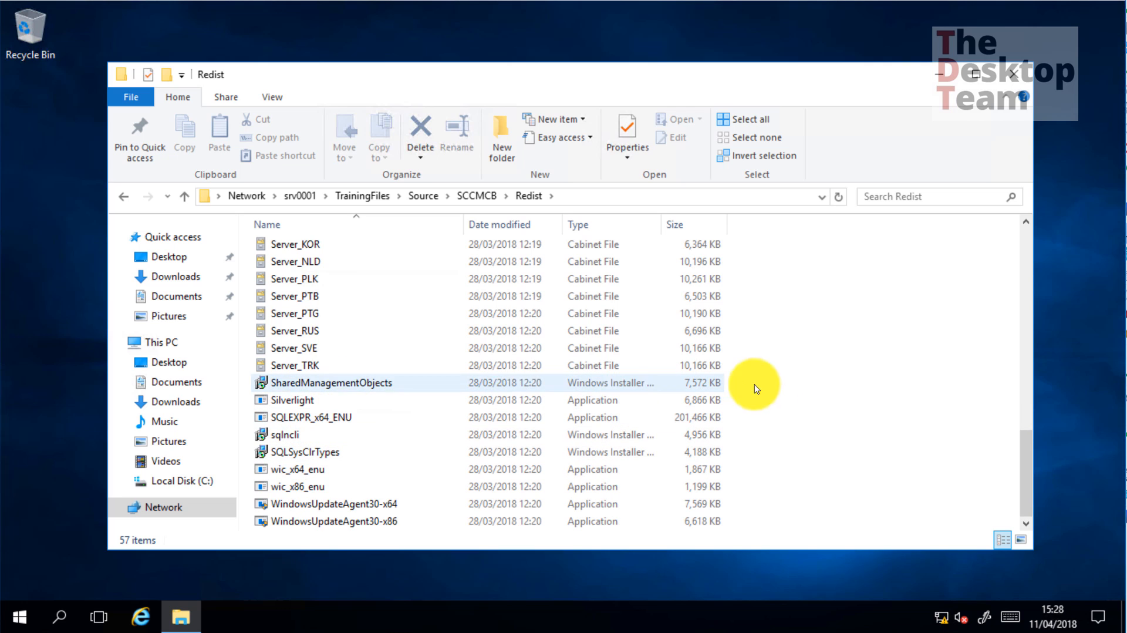
Show the combined properties of all 57 Redist items, totalling 781 MB
{"action": "key", "text": "ctrl+a"}
{"action": "right_click", "coordinate": [579, 364]}
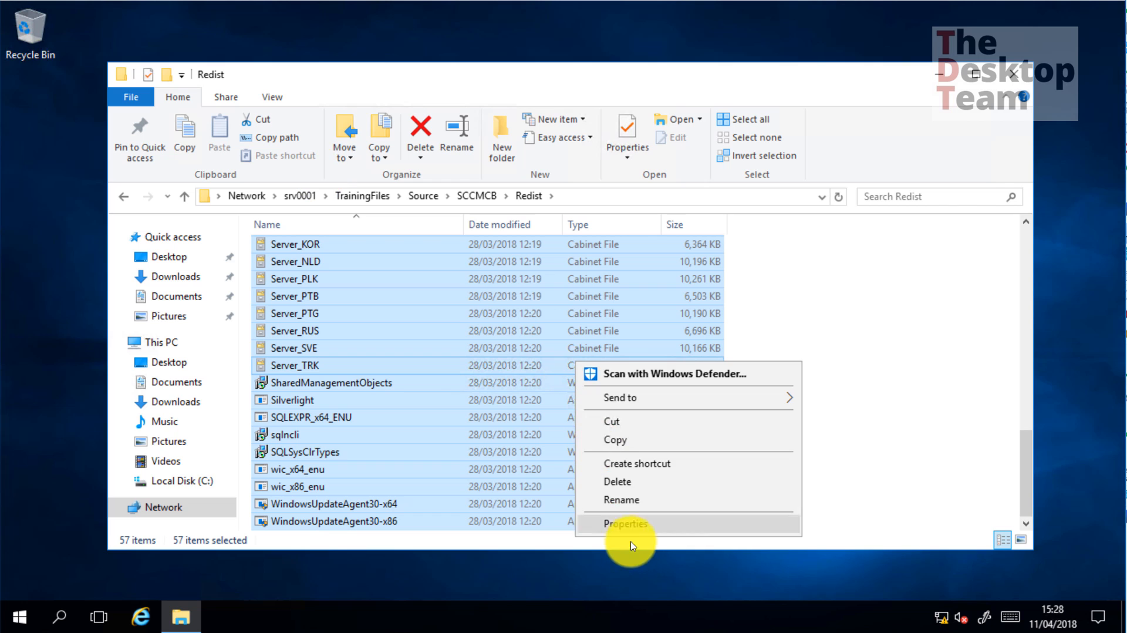
{"action": "left_click", "coordinate": [628, 524]}
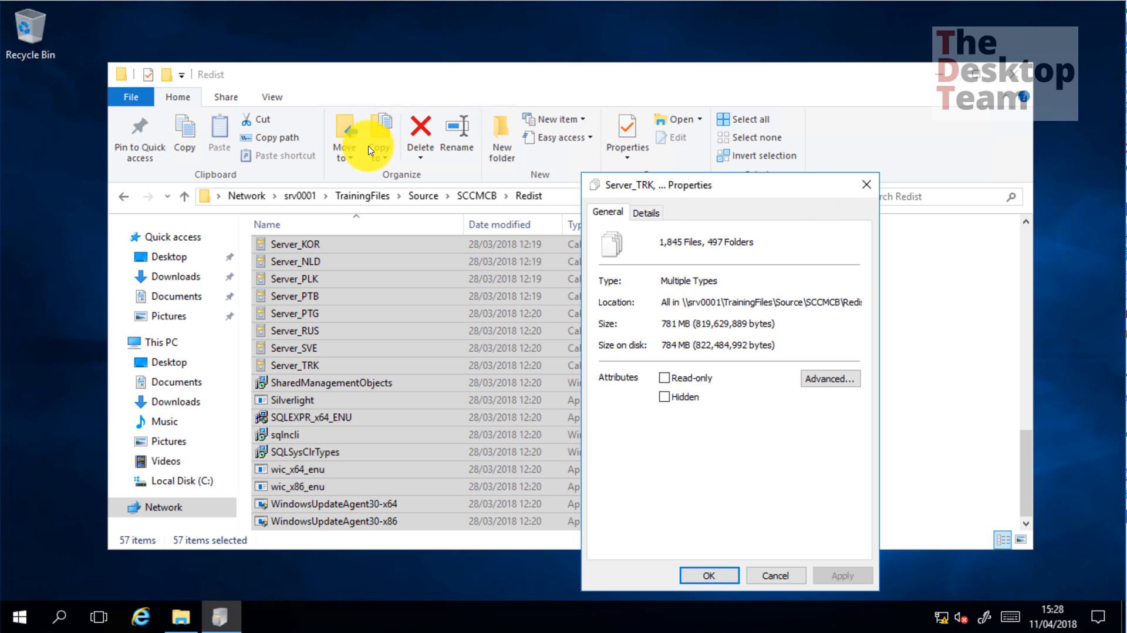
{"action": "left_click_drag", "start_coordinate": [671, 324], "coordinate": [647, 329]}
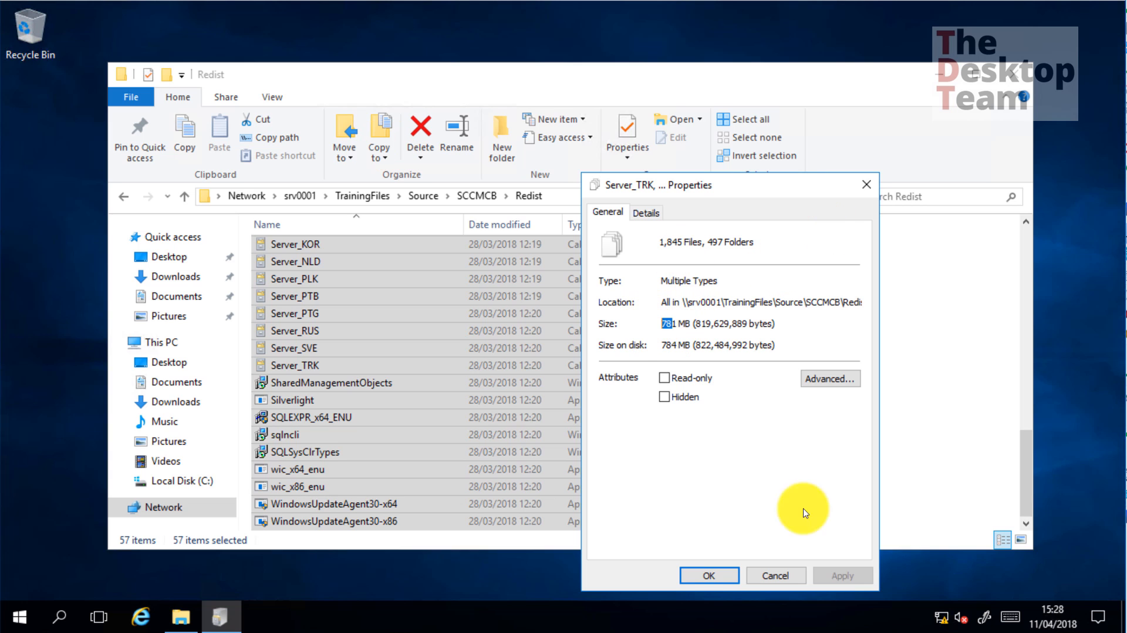
{"action": "left_click", "coordinate": [777, 574]}
Read the Ports article from its title down through the HTTPS 443 row and nearby port entries
{"action": "left_click", "coordinate": [841, 395]}
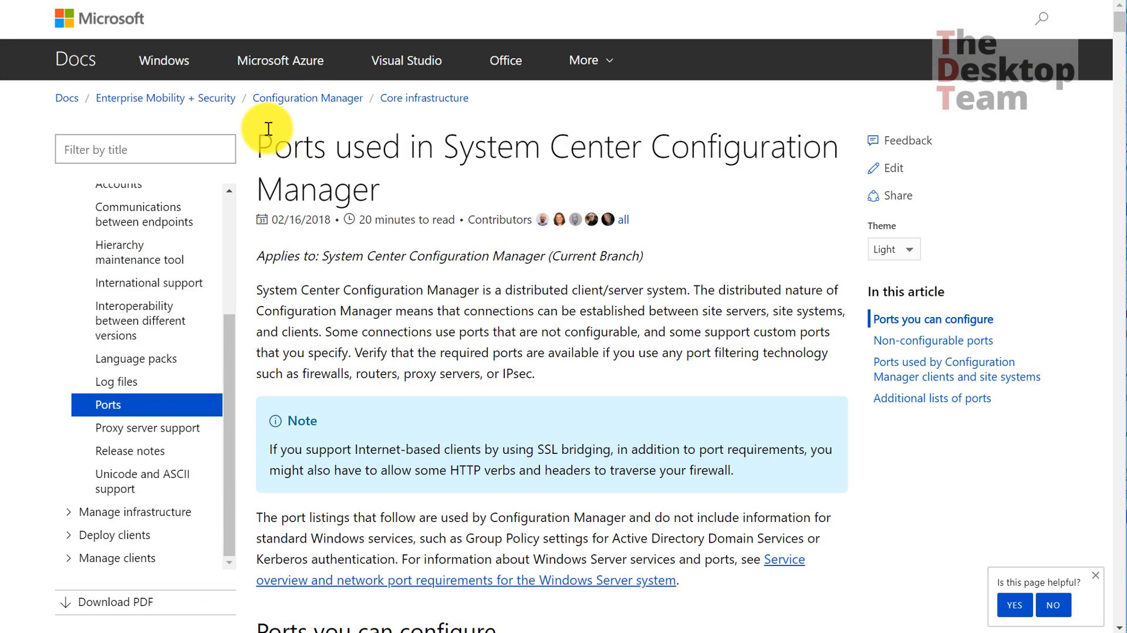
{"action": "left_click_drag", "start_coordinate": [273, 144], "coordinate": [390, 188]}
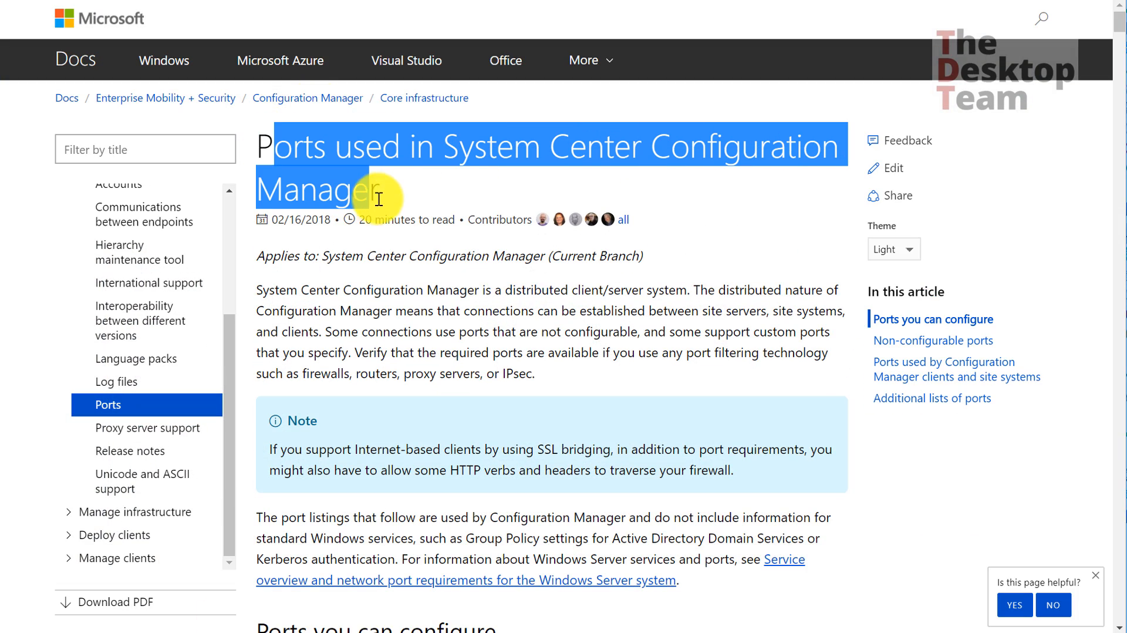
{"action": "left_click", "coordinate": [400, 185]}
{"action": "scroll", "coordinate": [402, 185], "scroll_direction": "down", "scroll_amount": 10}
{"action": "scroll", "coordinate": [402, 182], "scroll_direction": "down", "scroll_amount": 12}
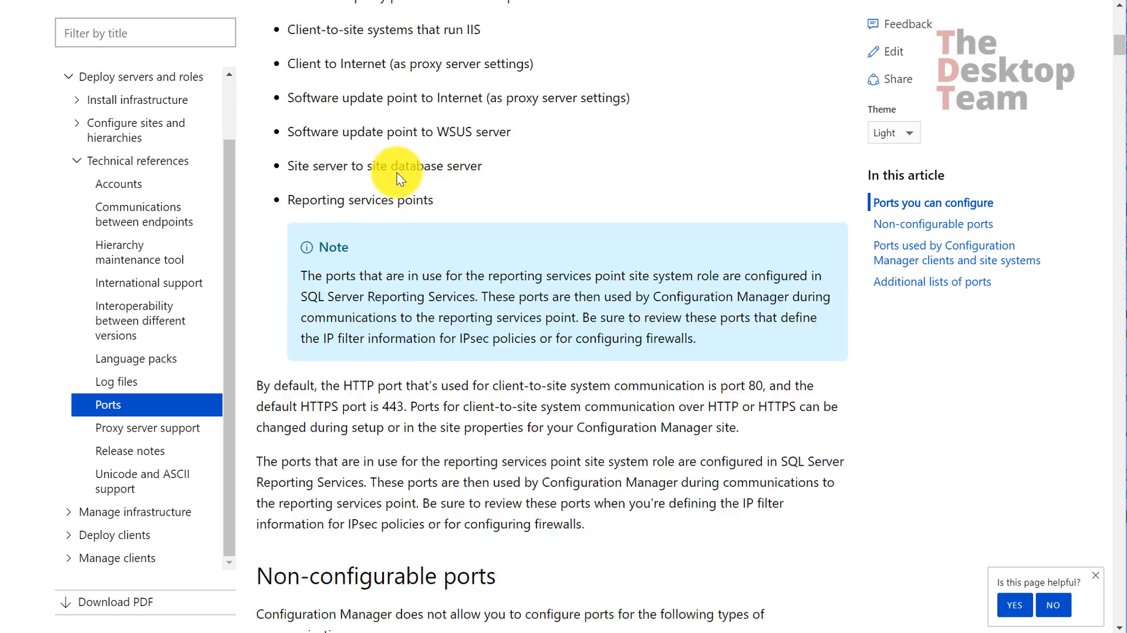
{"action": "scroll", "coordinate": [352, 247], "scroll_direction": "down", "scroll_amount": 1}
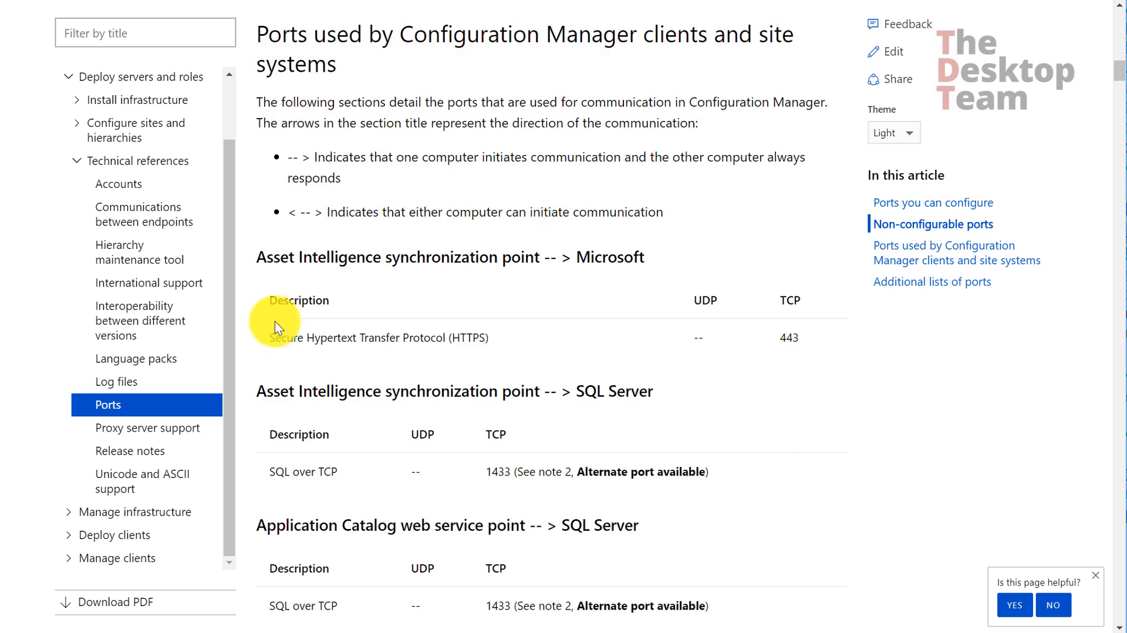
{"action": "left_click_drag", "start_coordinate": [277, 337], "coordinate": [836, 330]}
{"action": "scroll", "coordinate": [687, 329], "scroll_direction": "down", "scroll_amount": 3}
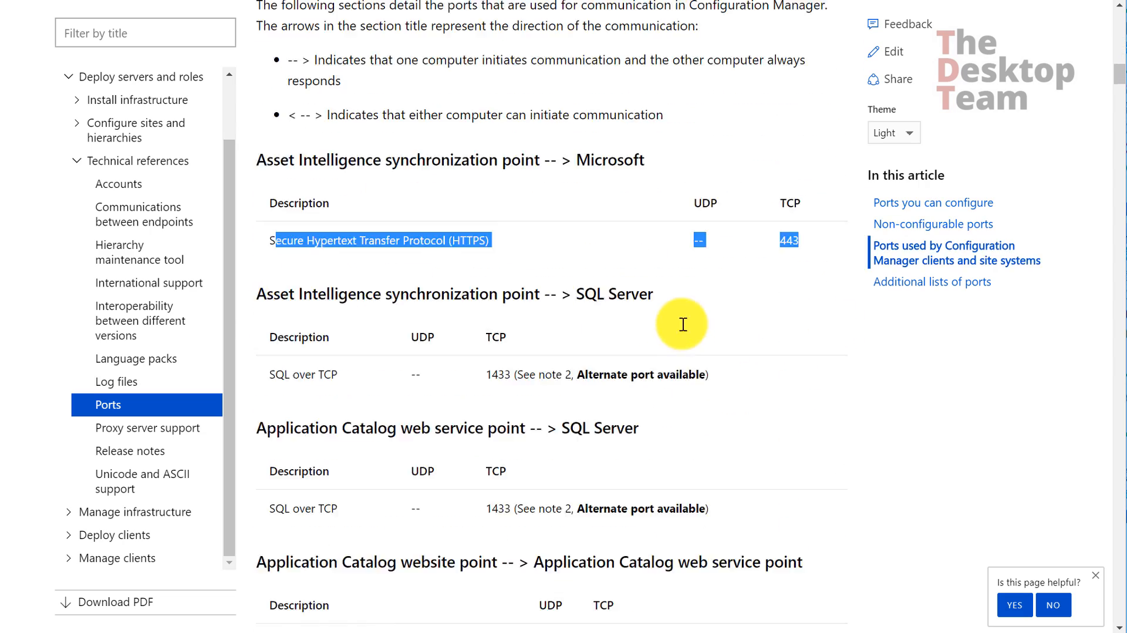
{"action": "left_click_drag", "start_coordinate": [492, 304], "coordinate": [530, 308]}
{"action": "left_click_drag", "start_coordinate": [486, 441], "coordinate": [534, 438]}
{"action": "scroll", "coordinate": [608, 363], "scroll_direction": "down", "scroll_amount": 1}
{"action": "scroll", "coordinate": [608, 369], "scroll_direction": "down", "scroll_amount": 3}
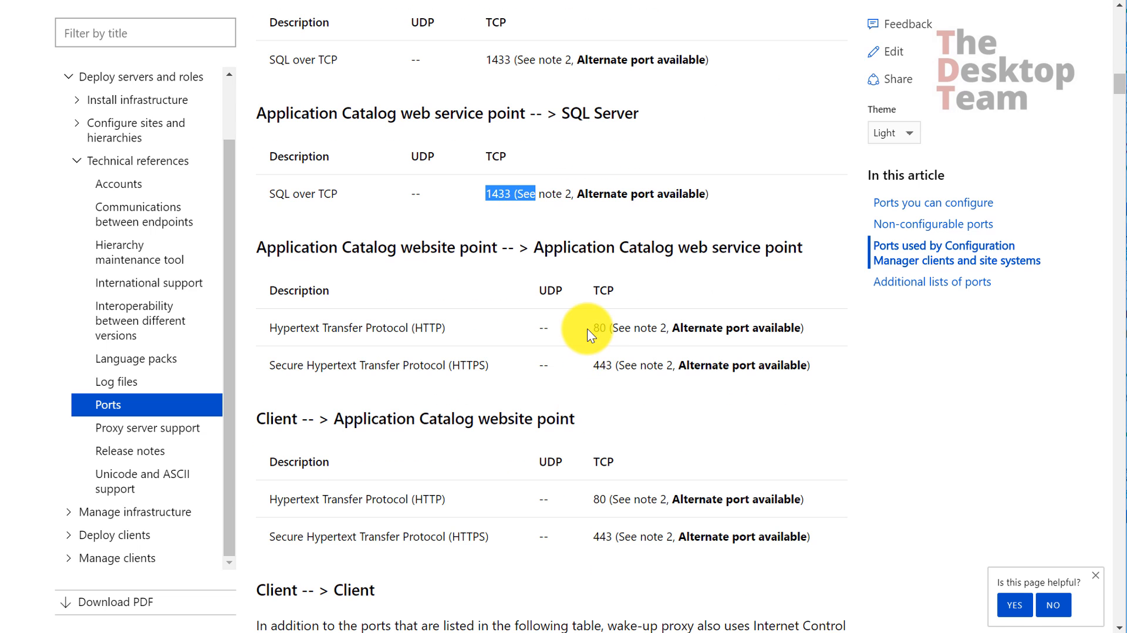
{"action": "left_click_drag", "start_coordinate": [594, 327], "coordinate": [618, 327]}
{"action": "left_click_drag", "start_coordinate": [594, 368], "coordinate": [617, 367]}
{"action": "scroll", "coordinate": [536, 367], "scroll_direction": "down", "scroll_amount": 2}
{"action": "scroll", "coordinate": [325, 255], "scroll_direction": "down", "scroll_amount": 1}
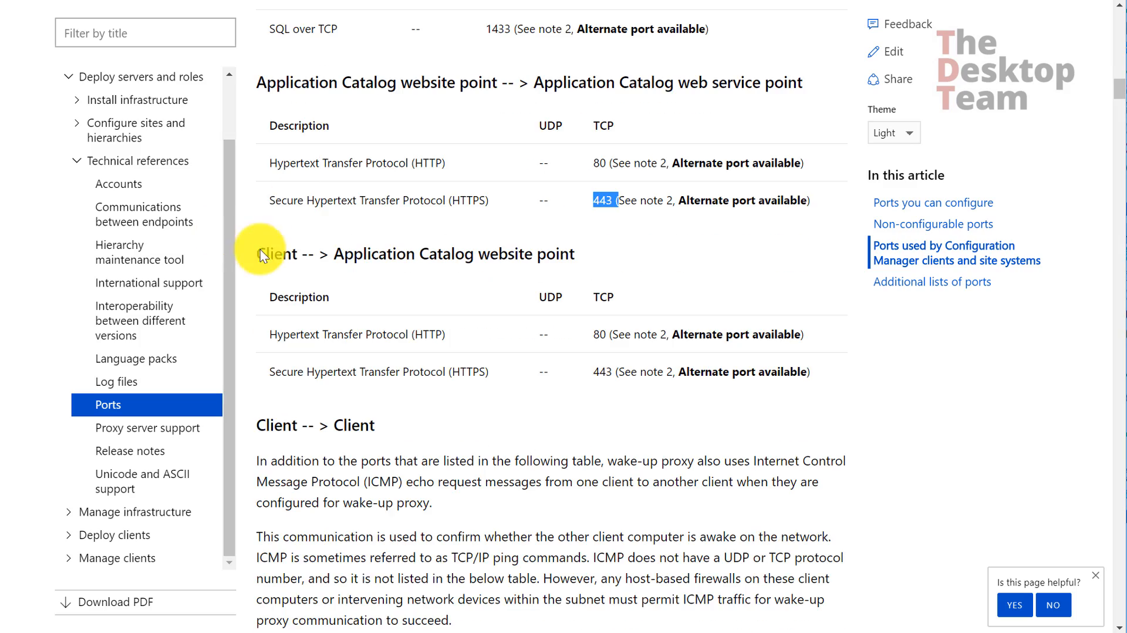
Scroll to the 'Site server --> Domain controller' section (LDAP 389, RPC 135) and highlight its heading
{"action": "key", "text": "ctrl+a"}
{"action": "left_click", "coordinate": [338, 456]}
{"action": "scroll", "coordinate": [337, 456], "scroll_direction": "down", "scroll_amount": 15}
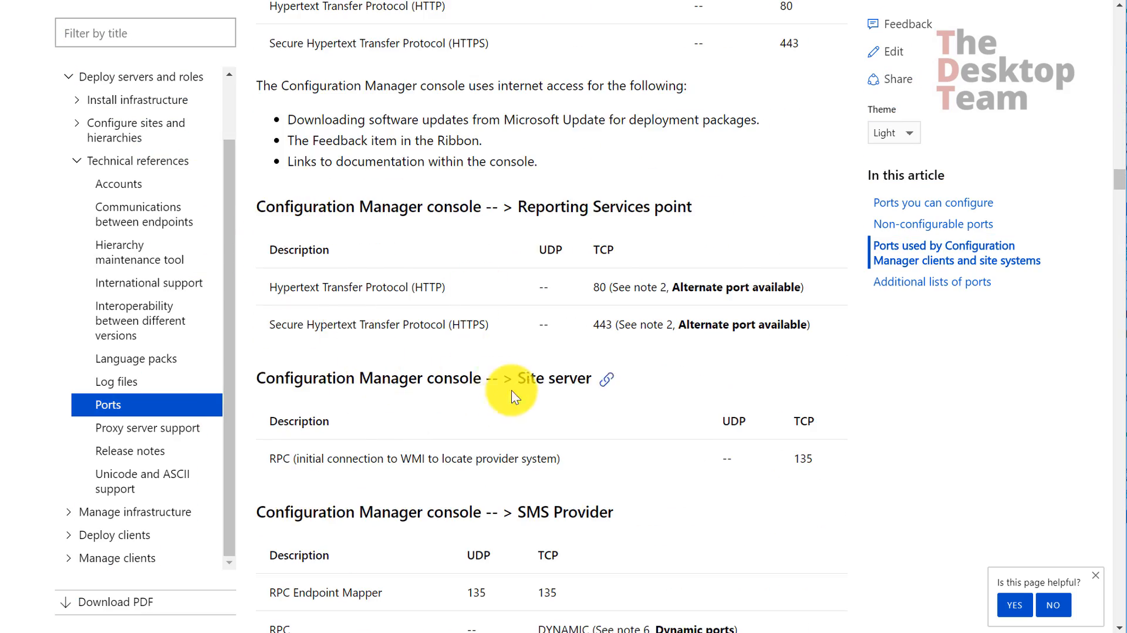
{"action": "scroll", "coordinate": [474, 359], "scroll_direction": "down", "scroll_amount": 15}
{"action": "scroll", "coordinate": [470, 356], "scroll_direction": "down", "scroll_amount": 10}
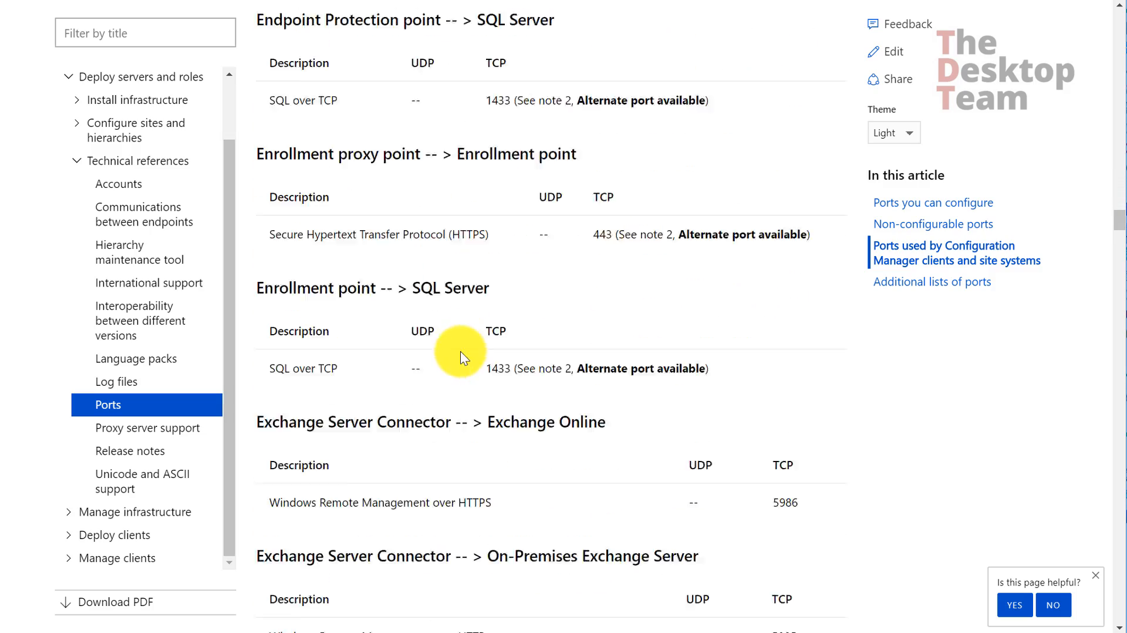
{"action": "scroll", "coordinate": [451, 358], "scroll_direction": "down", "scroll_amount": 15}
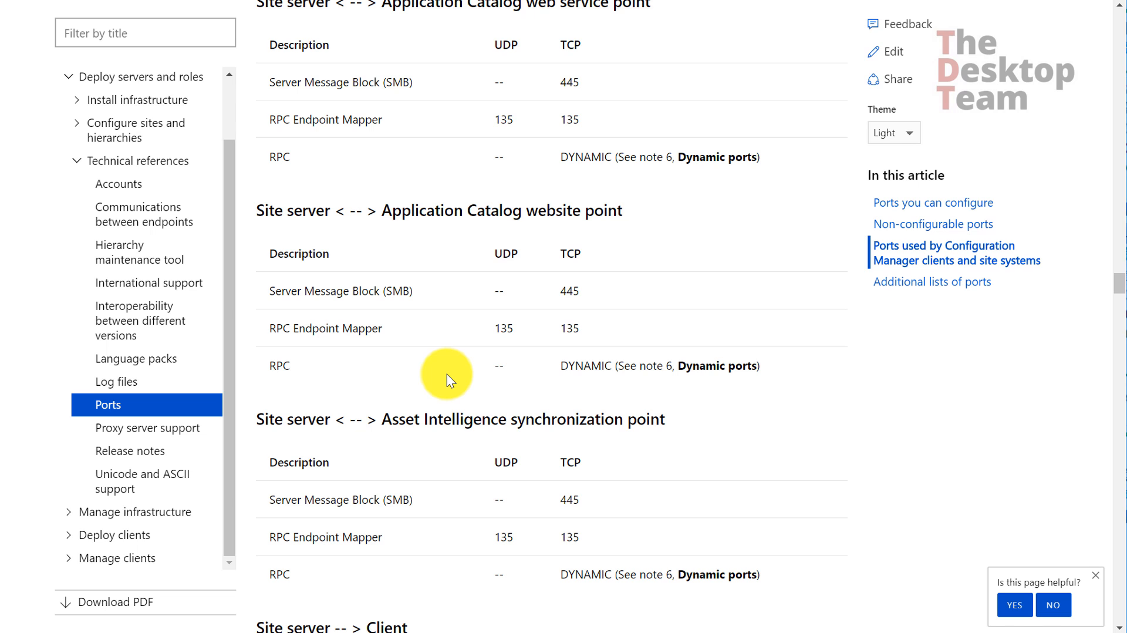
{"action": "scroll", "coordinate": [446, 374], "scroll_direction": "down", "scroll_amount": 12}
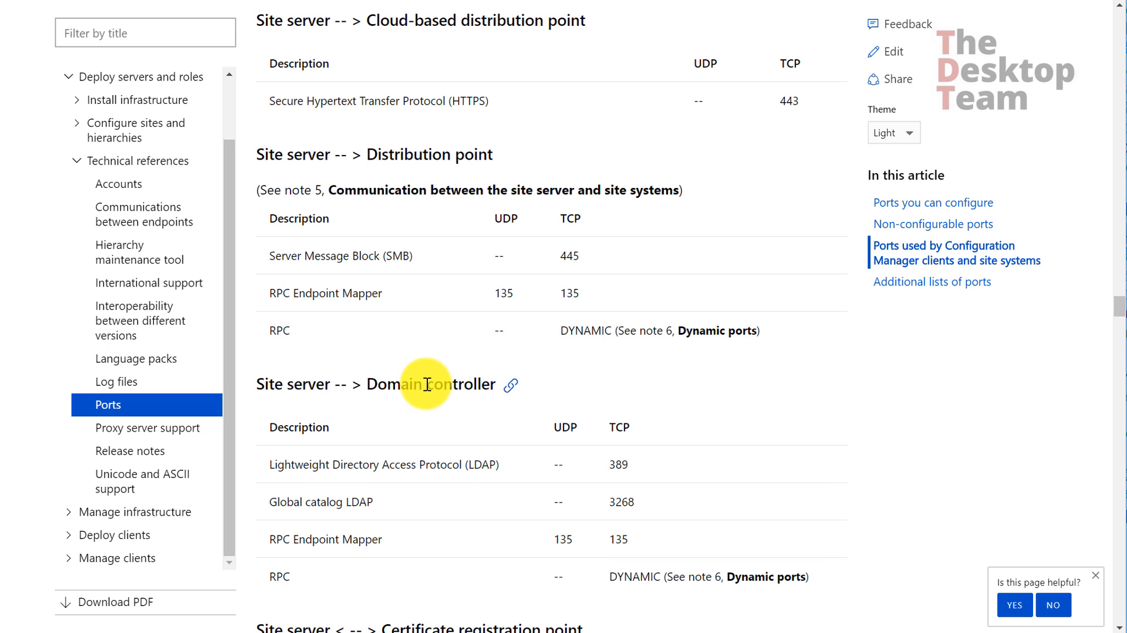
{"action": "left_click_drag", "start_coordinate": [368, 386], "coordinate": [497, 383]}
{"action": "left_click", "coordinate": [651, 565]}
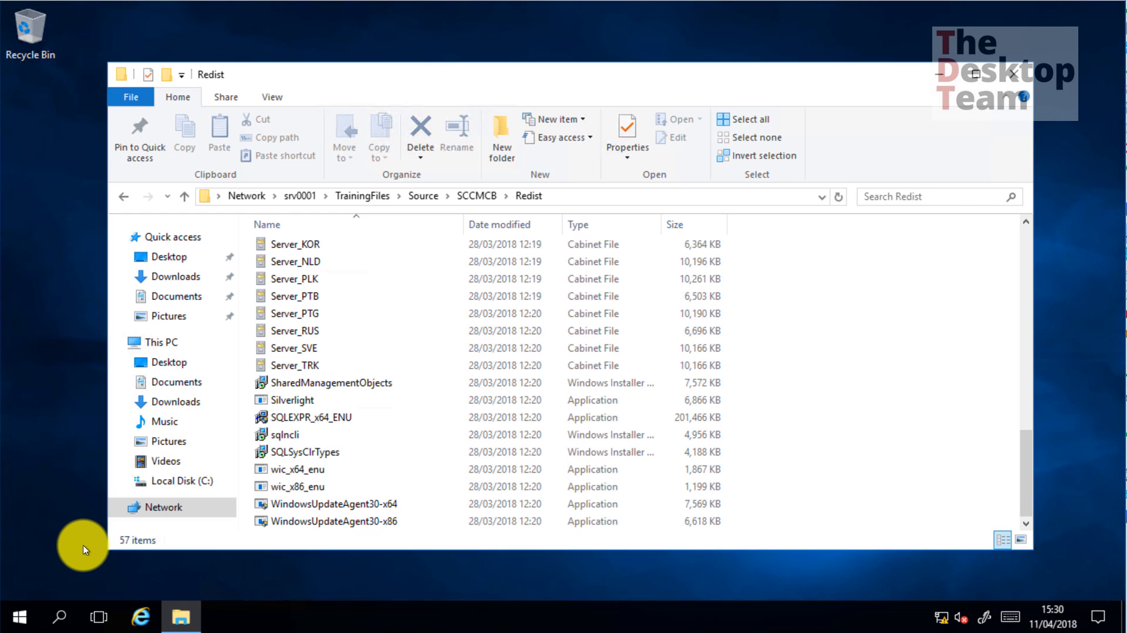
Launch Windows Firewall with Advanced Security and show its inbound rules
{"action": "left_click", "coordinate": [20, 616]}
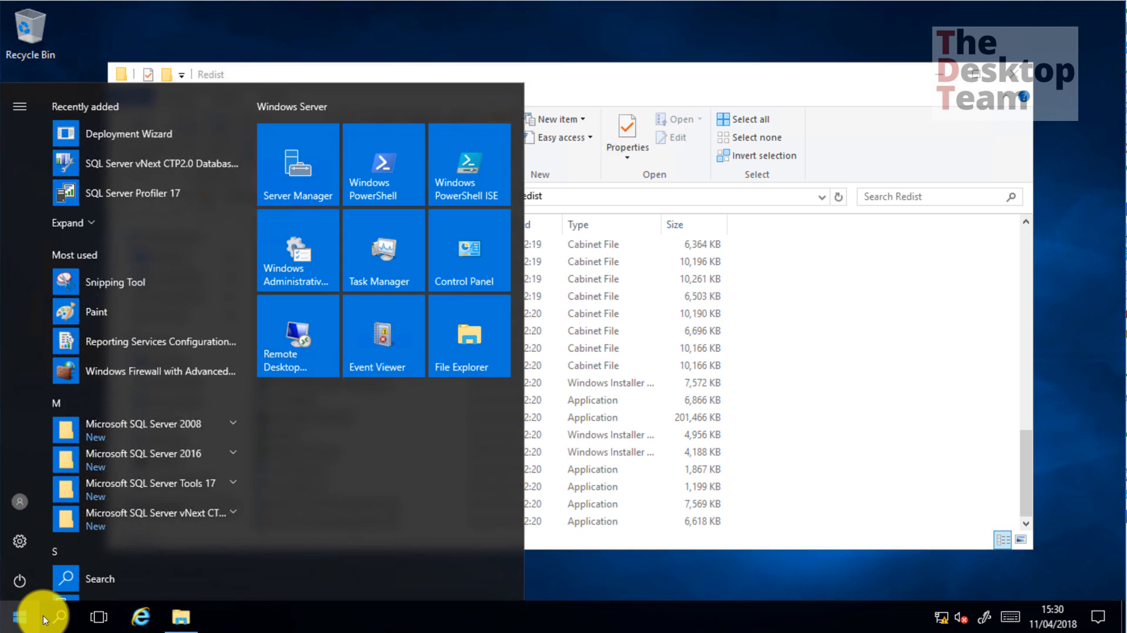
{"action": "type", "text": "firewall"}
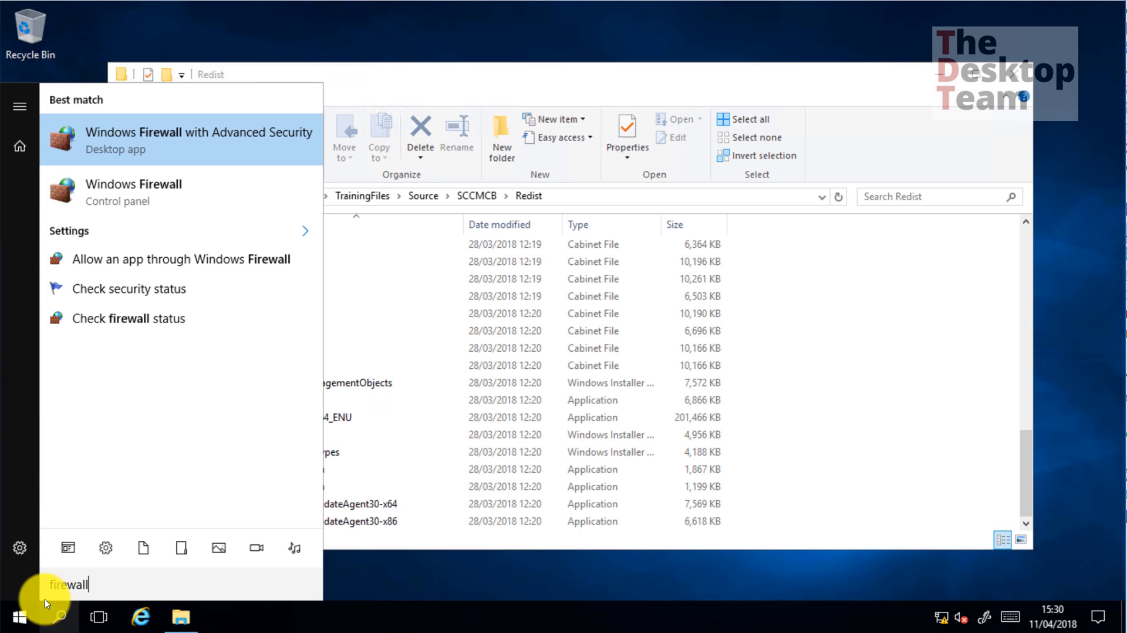
{"action": "left_click", "coordinate": [216, 140]}
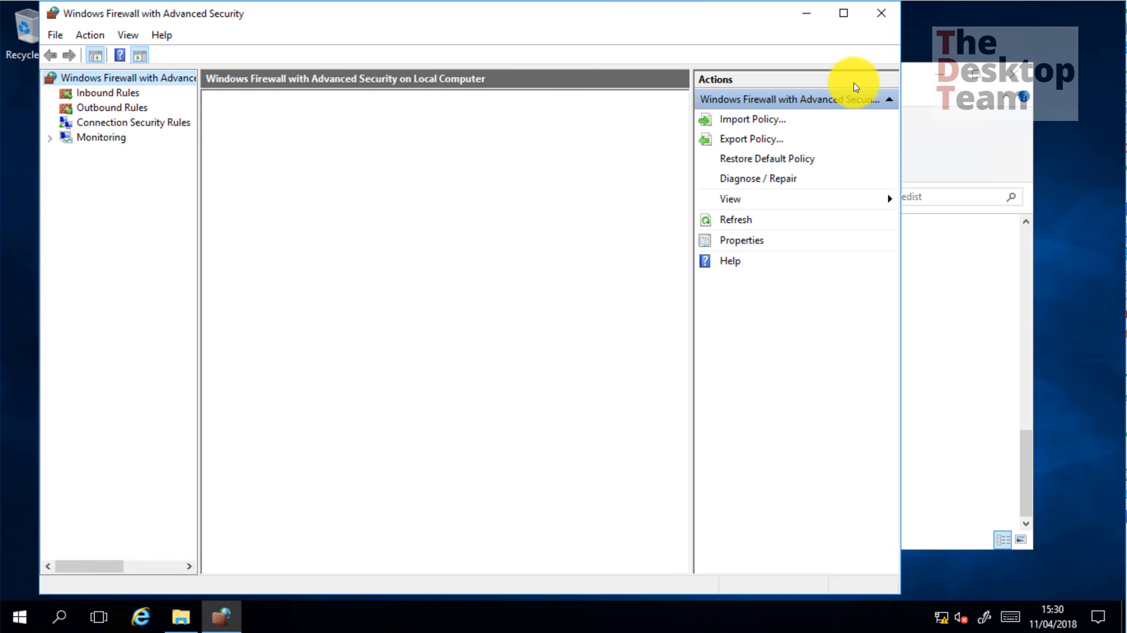
{"action": "left_click", "coordinate": [120, 94]}
Create a new inbound port rule allowing TCP 135 on all profiles
{"action": "right_click", "coordinate": [134, 96]}
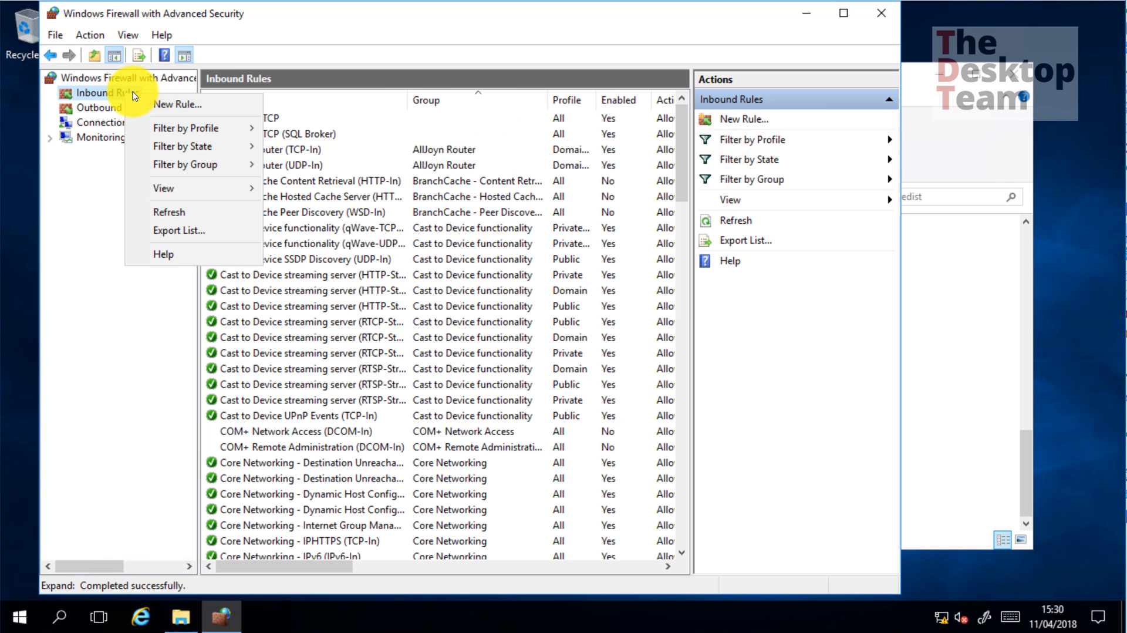
{"action": "left_click", "coordinate": [157, 104]}
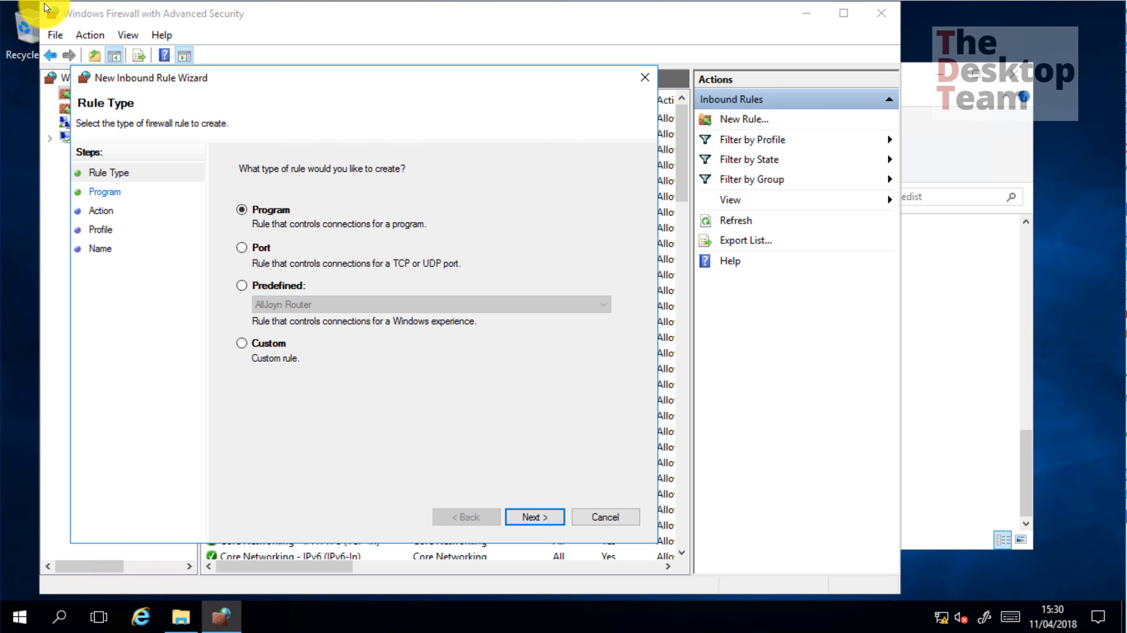
{"action": "left_click", "coordinate": [241, 247]}
{"action": "left_click", "coordinate": [533, 516]}
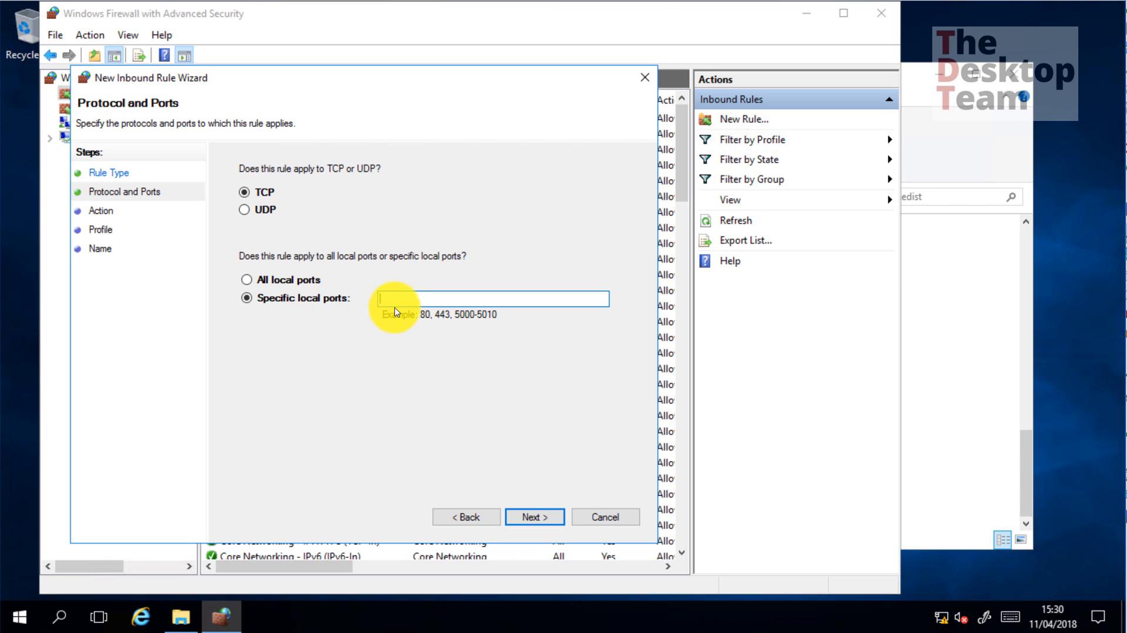
{"action": "type", "text": "135"}
{"action": "left_click", "coordinate": [536, 517]}
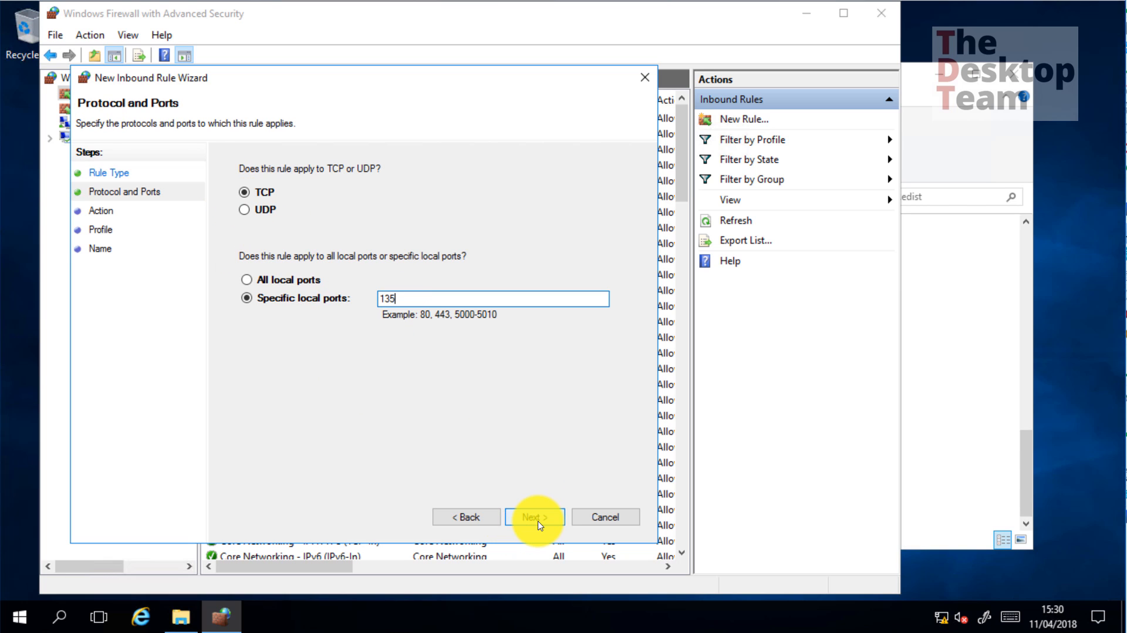
{"action": "key", "text": "Return"}
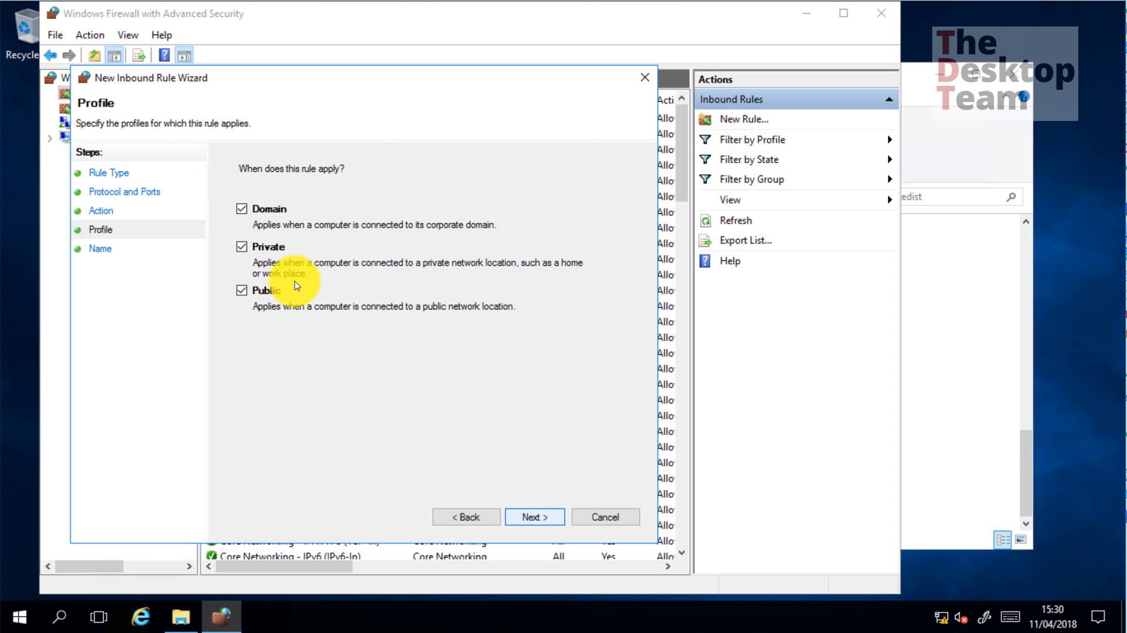
{"action": "key", "text": "Return"}
Name the rule 'SCCM Remote Console', finish it, and close the firewall console
{"action": "type", "text": "SCCM r"}
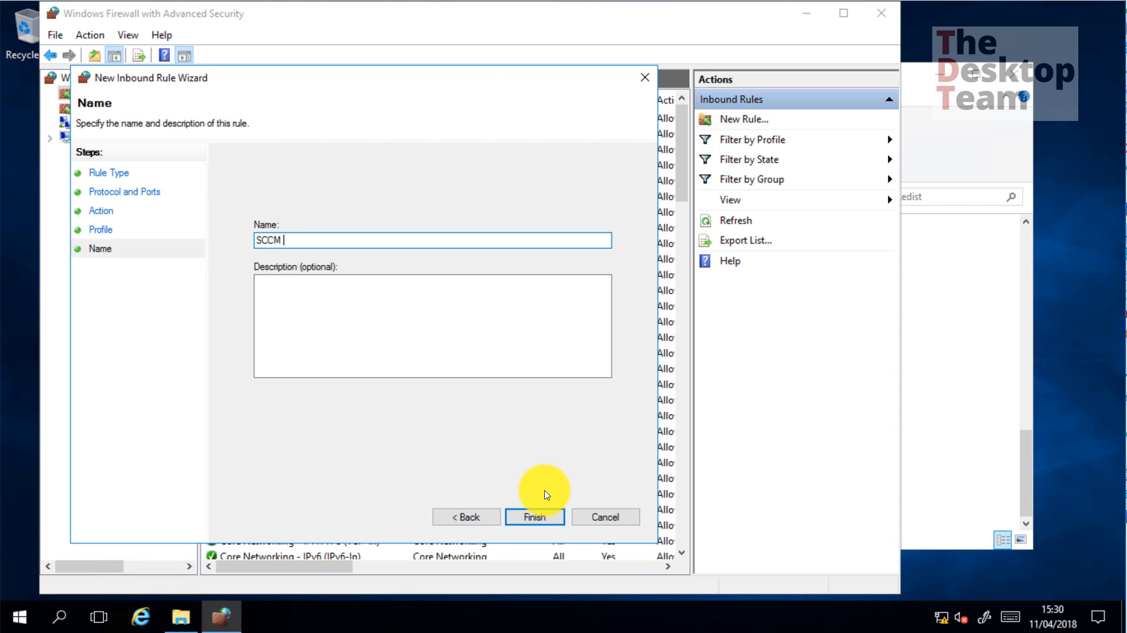
{"action": "key", "text": "BackSpace"}
{"action": "type", "text": "Remote Console"}
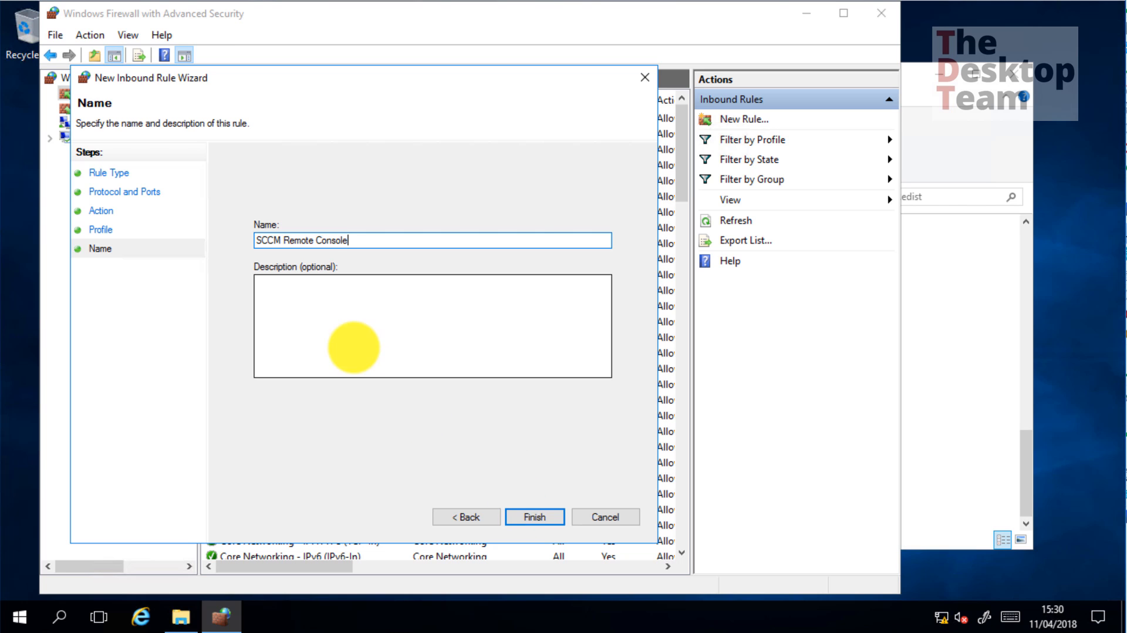
{"action": "left_click", "coordinate": [537, 515]}
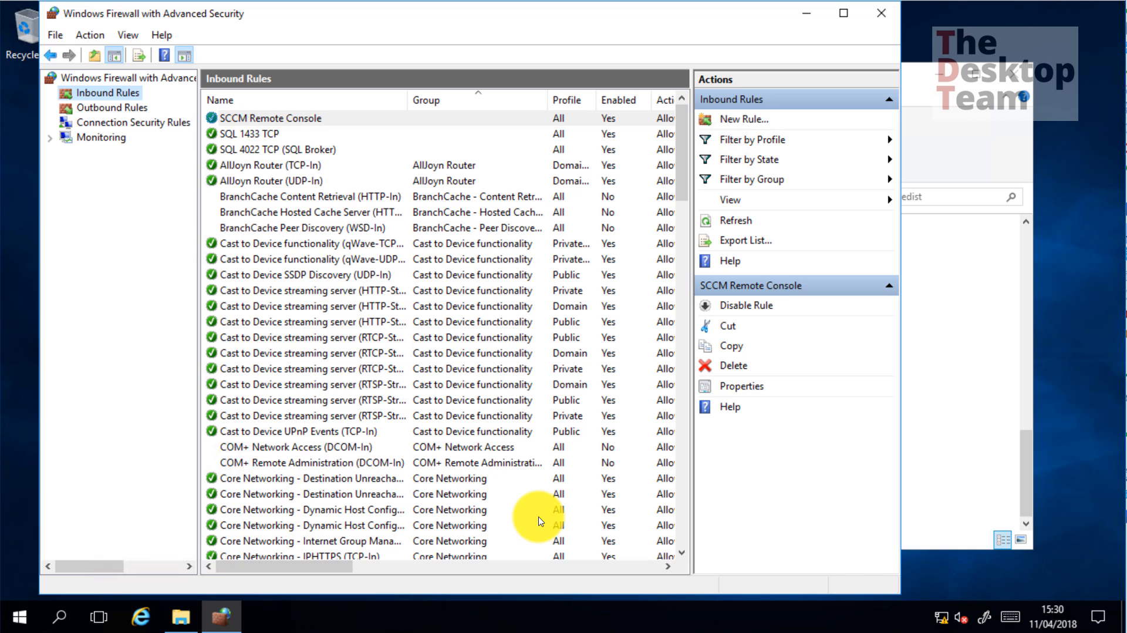
{"action": "left_click", "coordinate": [880, 13]}
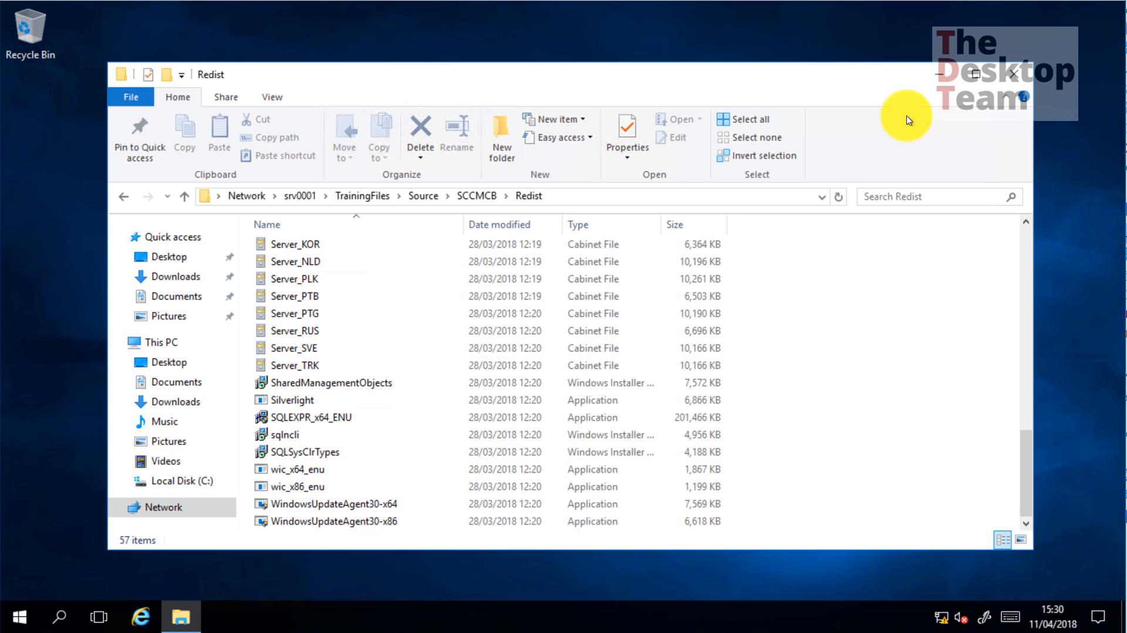
Navigate from SCCMCB through Extract, SMSSETUP and BIN into the X64 folder
{"action": "left_click", "coordinate": [475, 197]}
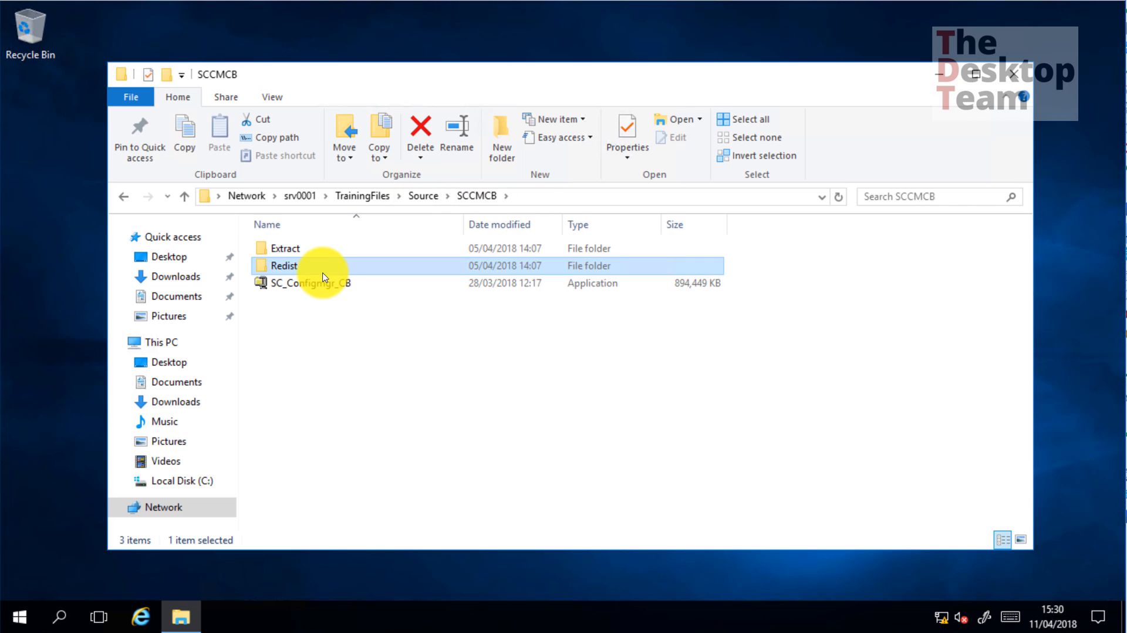
{"action": "double_click", "coordinate": [293, 249]}
{"action": "double_click", "coordinate": [293, 283]}
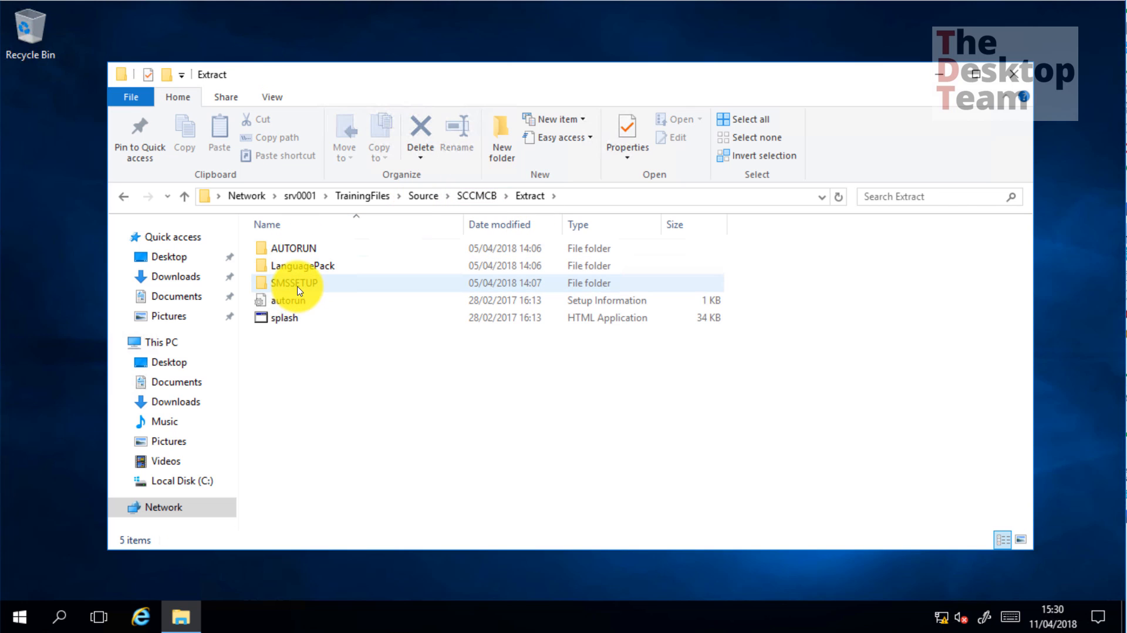
{"action": "key", "text": "Return"}
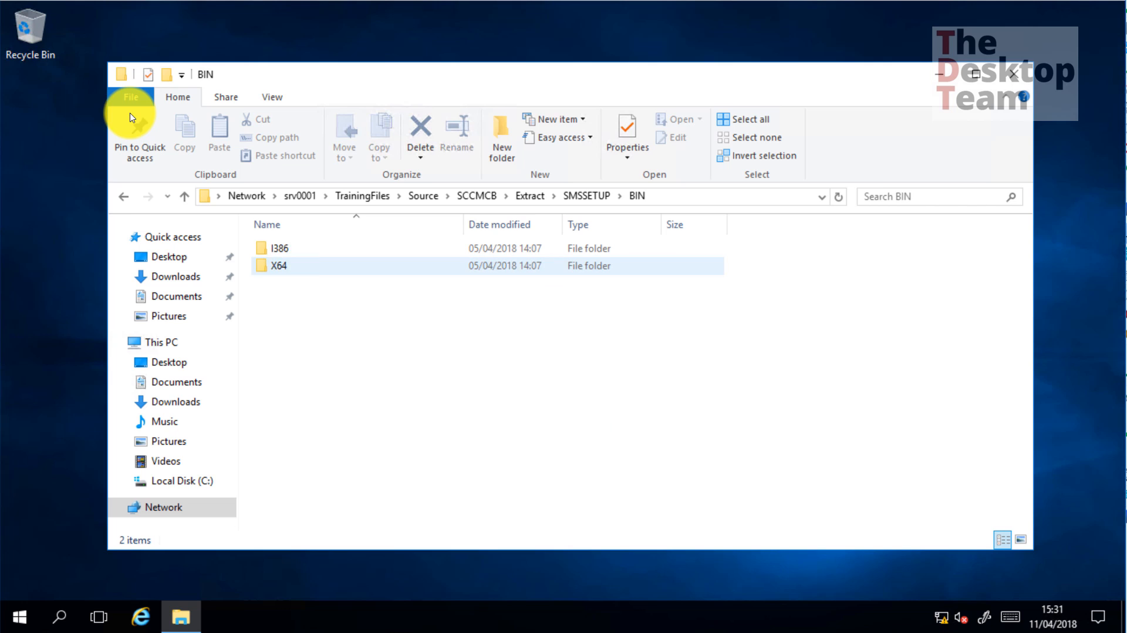
{"action": "double_click", "coordinate": [292, 268]}
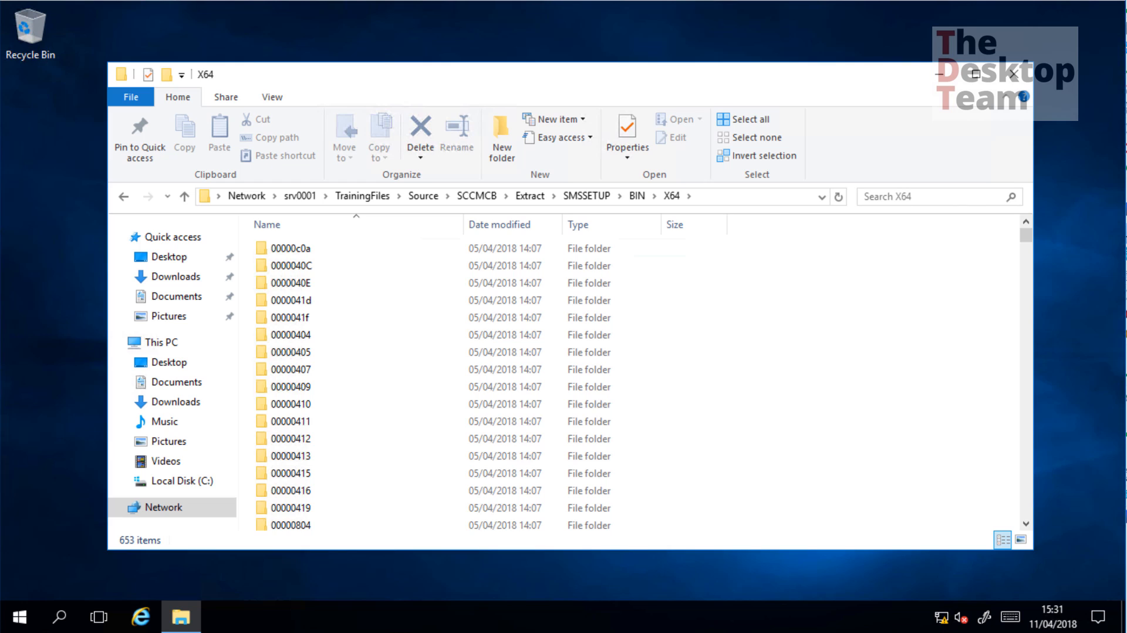
Locate prereqchk in X64 and copy the folder's full network path
{"action": "left_click", "coordinate": [713, 284]}
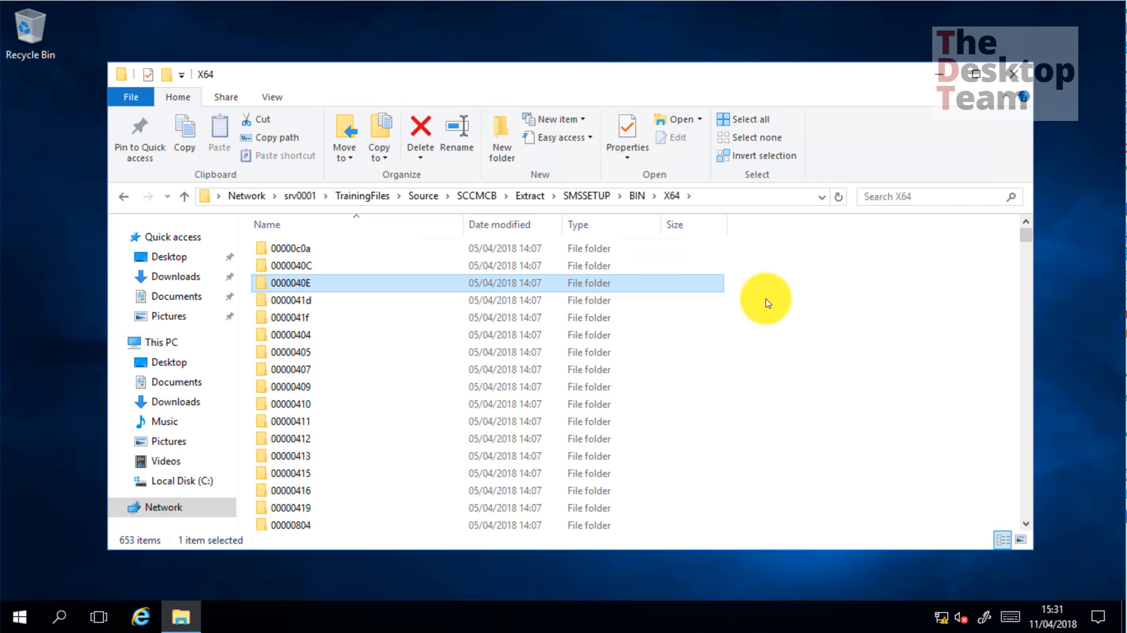
{"action": "left_click", "coordinate": [813, 293]}
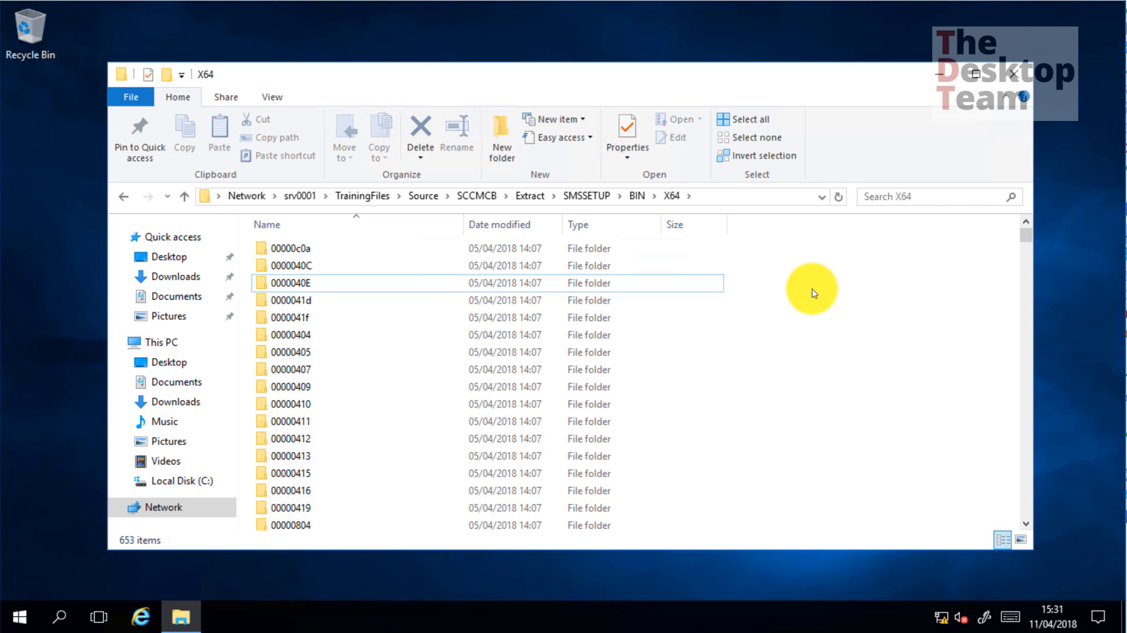
{"action": "key", "text": "p"}
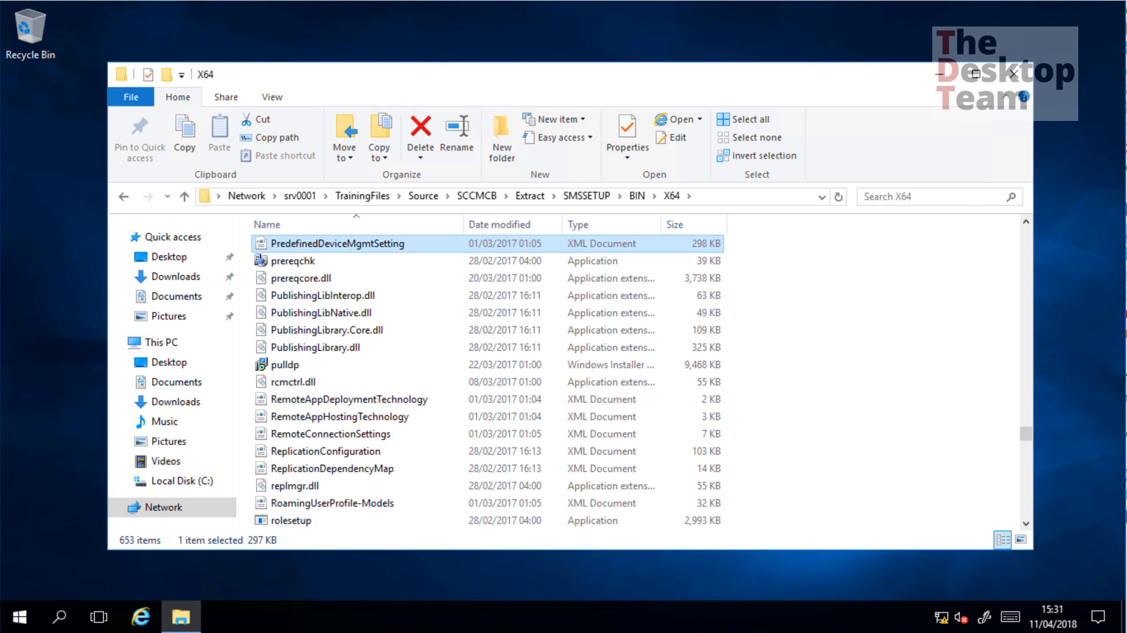
{"action": "left_click", "coordinate": [763, 197]}
{"action": "key", "text": "ctrl+c"}
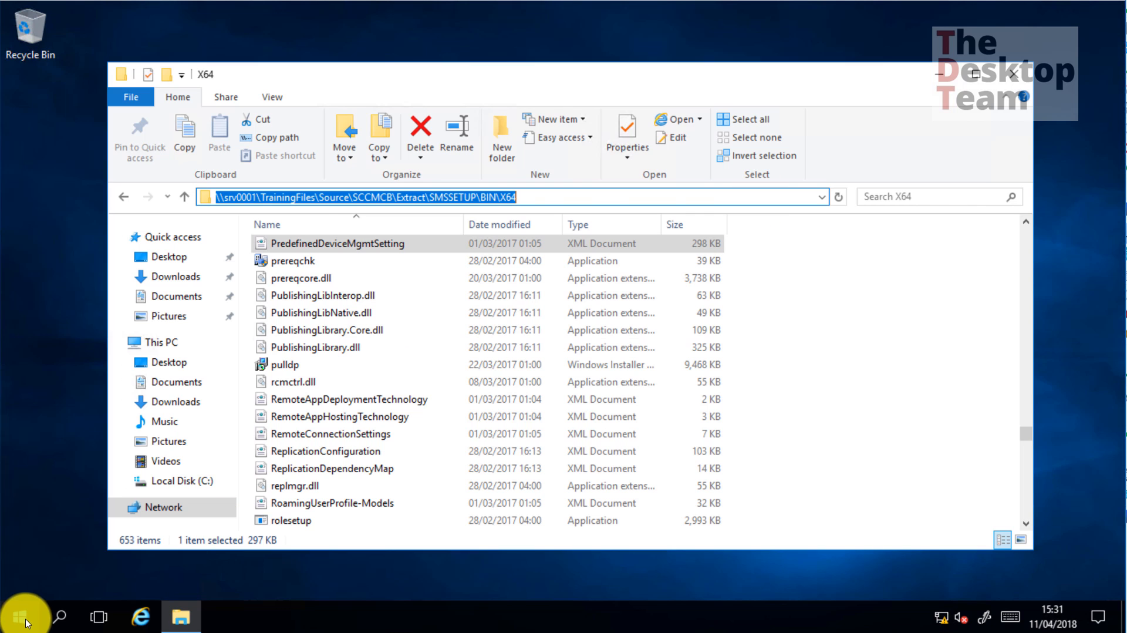
{"action": "right_click", "coordinate": [19, 617]}
In an elevated Command Prompt, run prereqchk.exe /? from the pasted X64 path
{"action": "left_click", "coordinate": [130, 398]}
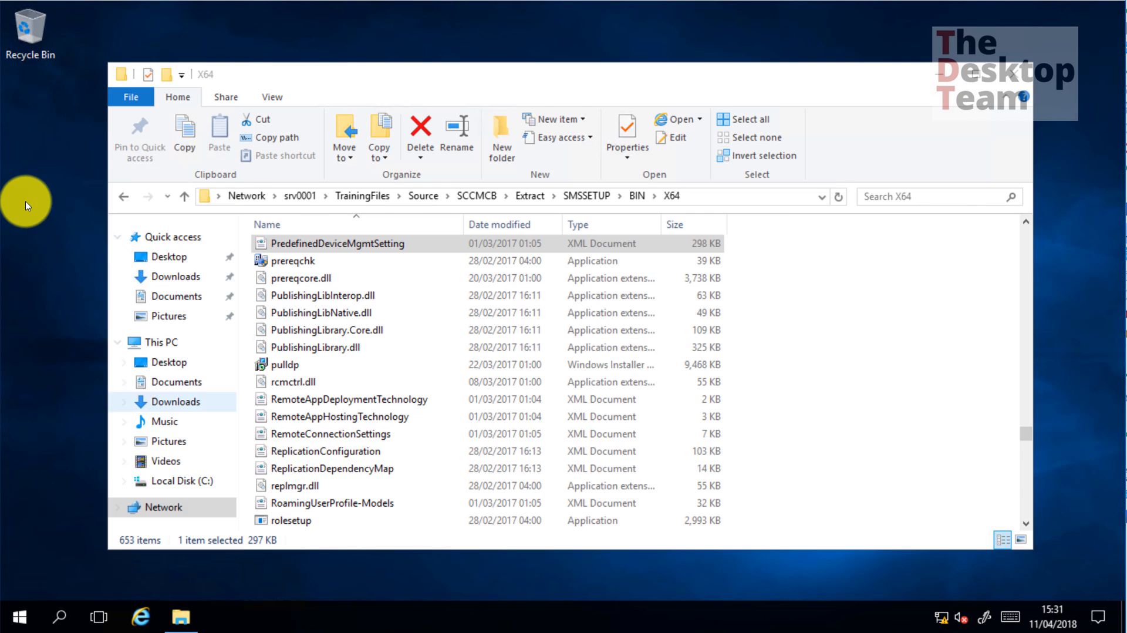
{"action": "key", "text": "alt+y"}
{"action": "key", "text": "ctrl+v"}
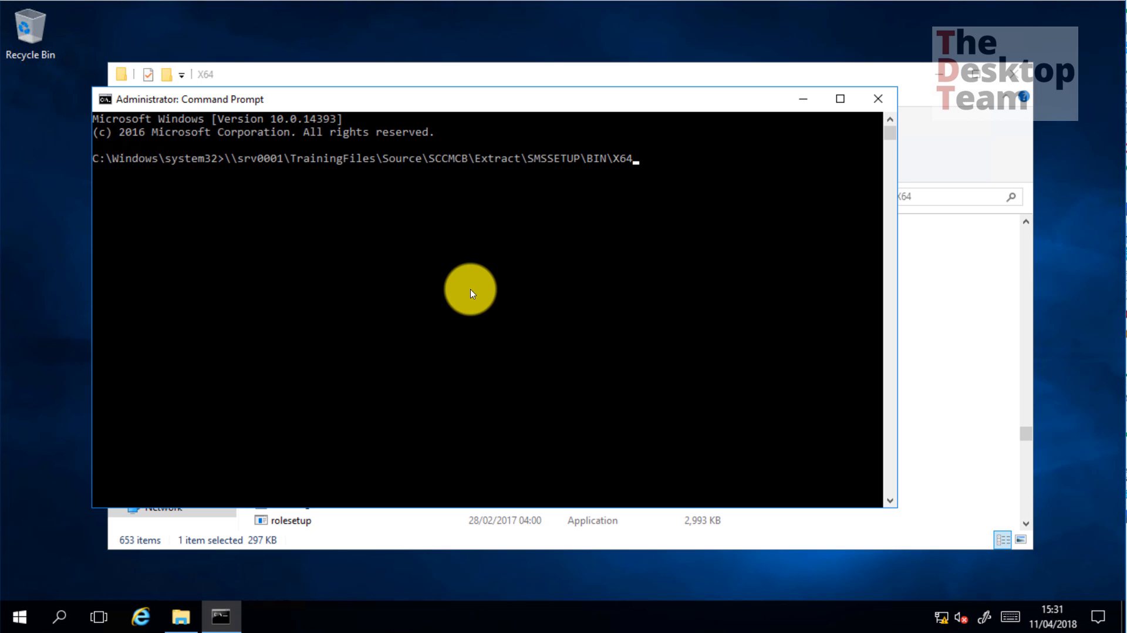
{"action": "type", "text": "\\pre"}
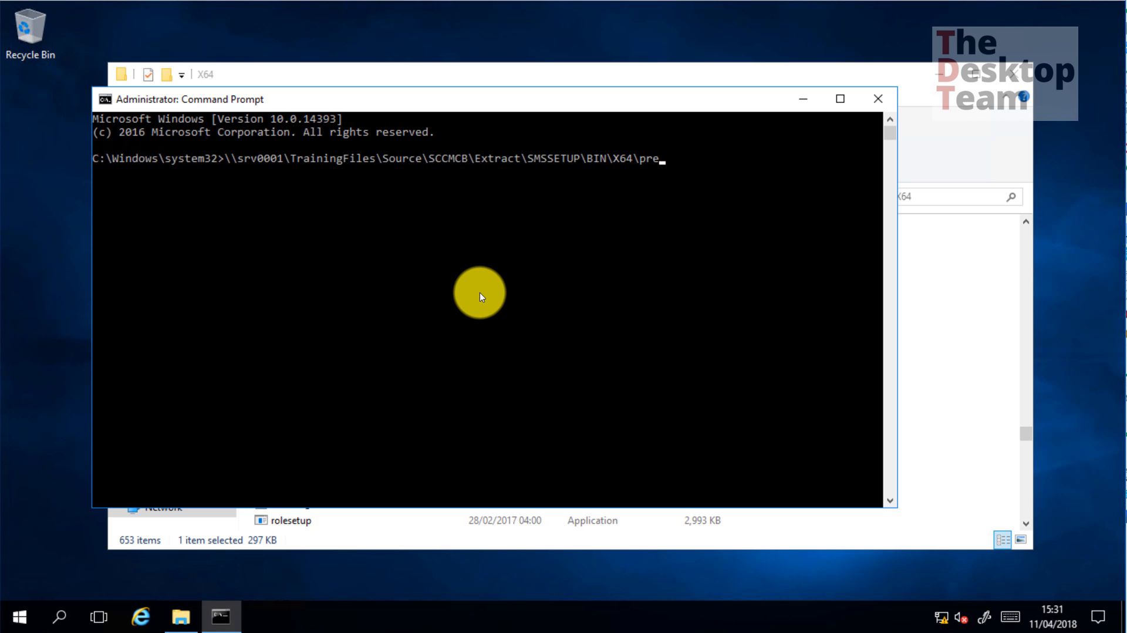
{"action": "key", "text": "Tab"}
{"action": "key", "text": "Tab"}
{"action": "type", "text": "/?"}
{"action": "key", "text": "Return"}
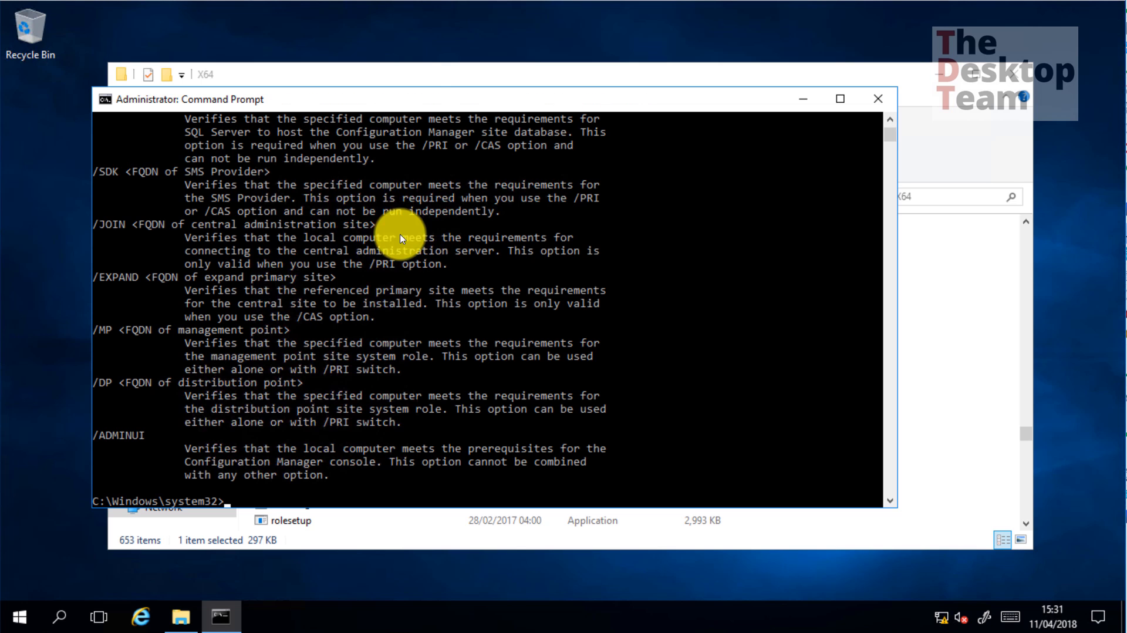
Maximize the window and review switches such as /PRI, /CAS, /INSTALLSQLEXPRESS and /SDK
{"action": "double_click", "coordinate": [426, 101]}
{"action": "scroll", "coordinate": [276, 246], "scroll_direction": "up", "scroll_amount": 10}
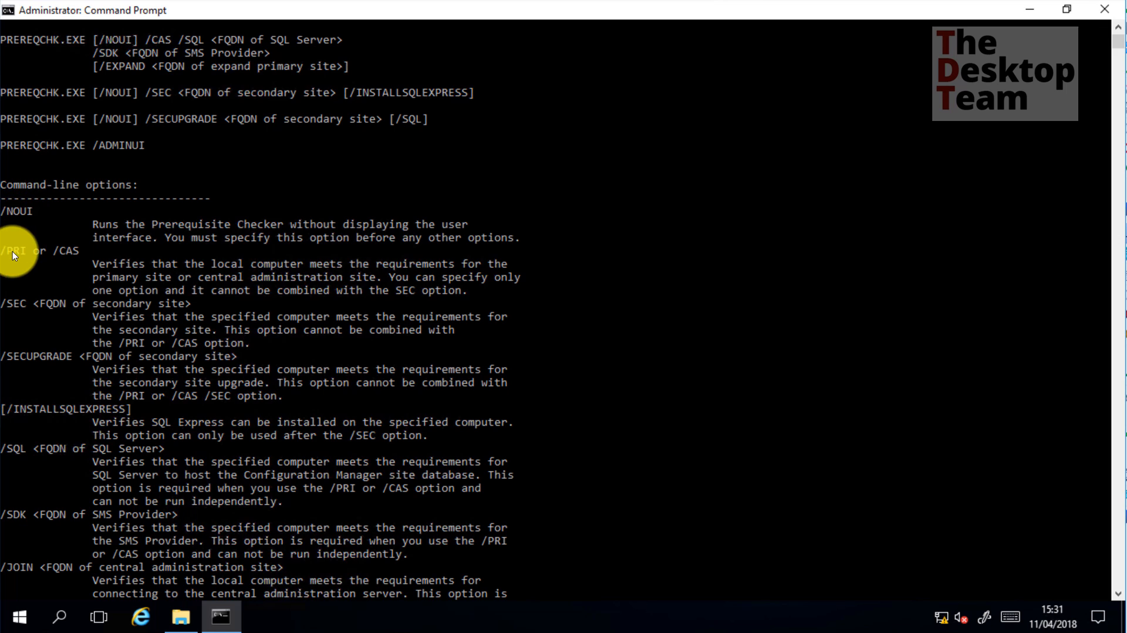
{"action": "left_click_drag", "start_coordinate": [5, 251], "coordinate": [34, 252]}
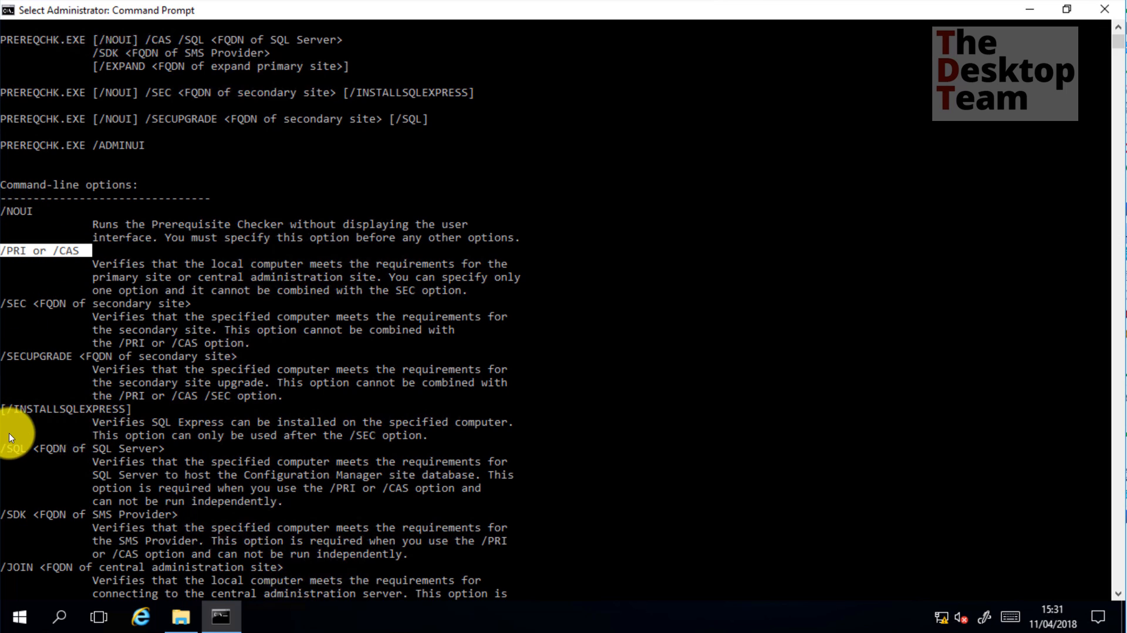
{"action": "left_click_drag", "start_coordinate": [8, 409], "coordinate": [97, 410]}
{"action": "left_click_drag", "start_coordinate": [8, 448], "coordinate": [157, 449]}
{"action": "scroll", "coordinate": [120, 375], "scroll_direction": "down", "scroll_amount": 3}
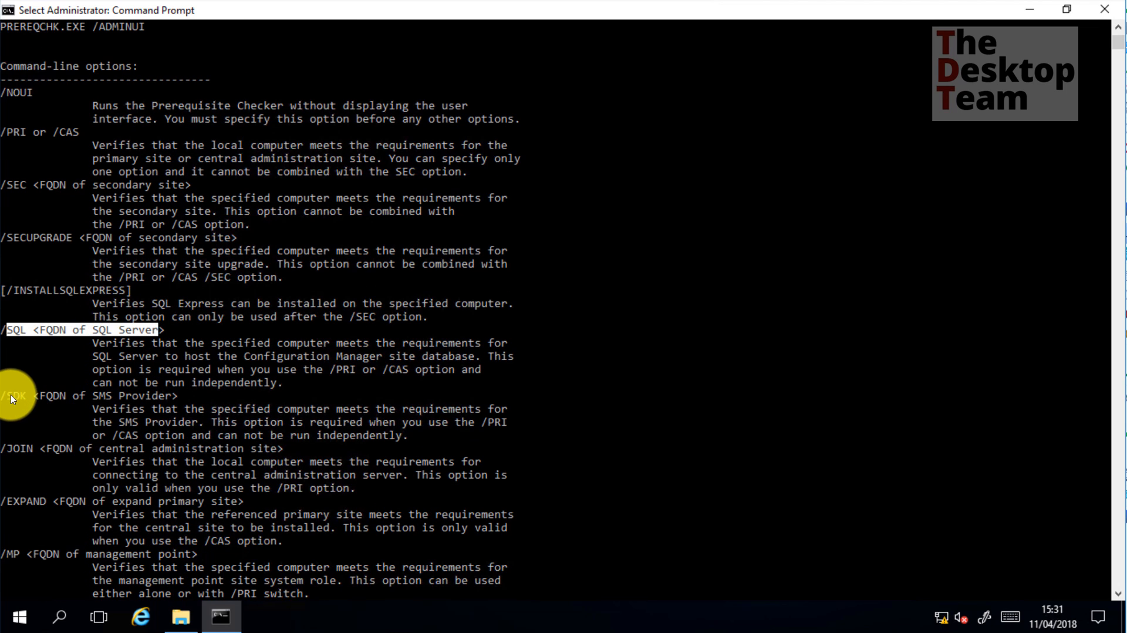
{"action": "left_click_drag", "start_coordinate": [11, 394], "coordinate": [179, 401]}
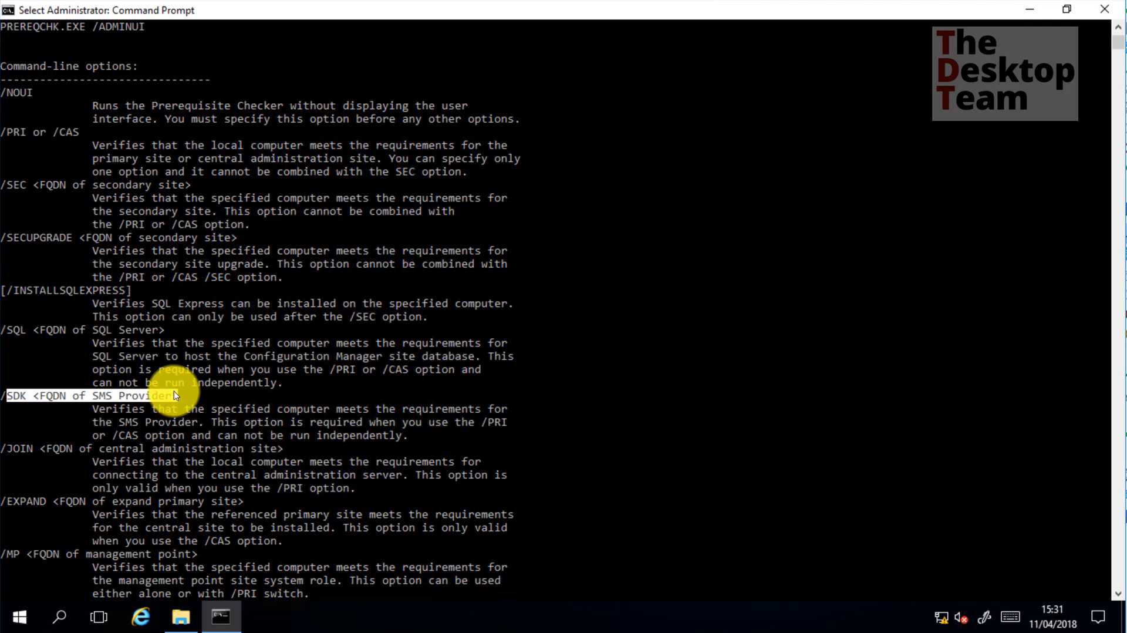
{"action": "scroll", "coordinate": [112, 370], "scroll_direction": "down", "scroll_amount": 4}
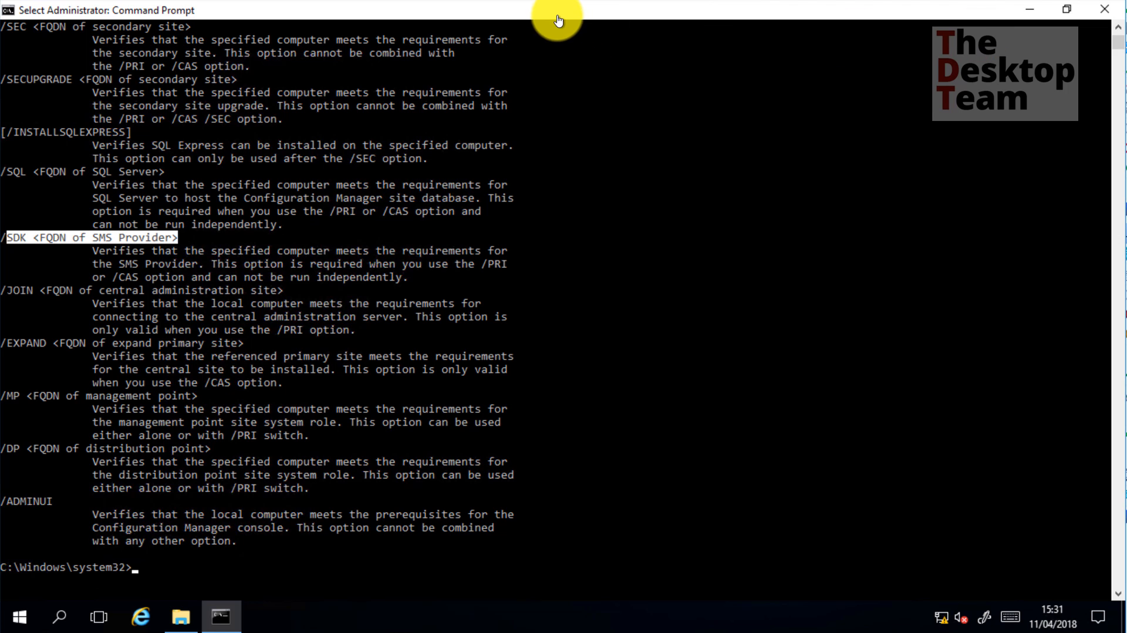
Paste 'prereqchk.exe /pri /sql SRV0002.classroom.intranet /sdk SRV0002.classroom.intranet' and mark its switches
{"action": "right_click", "coordinate": [591, 339]}
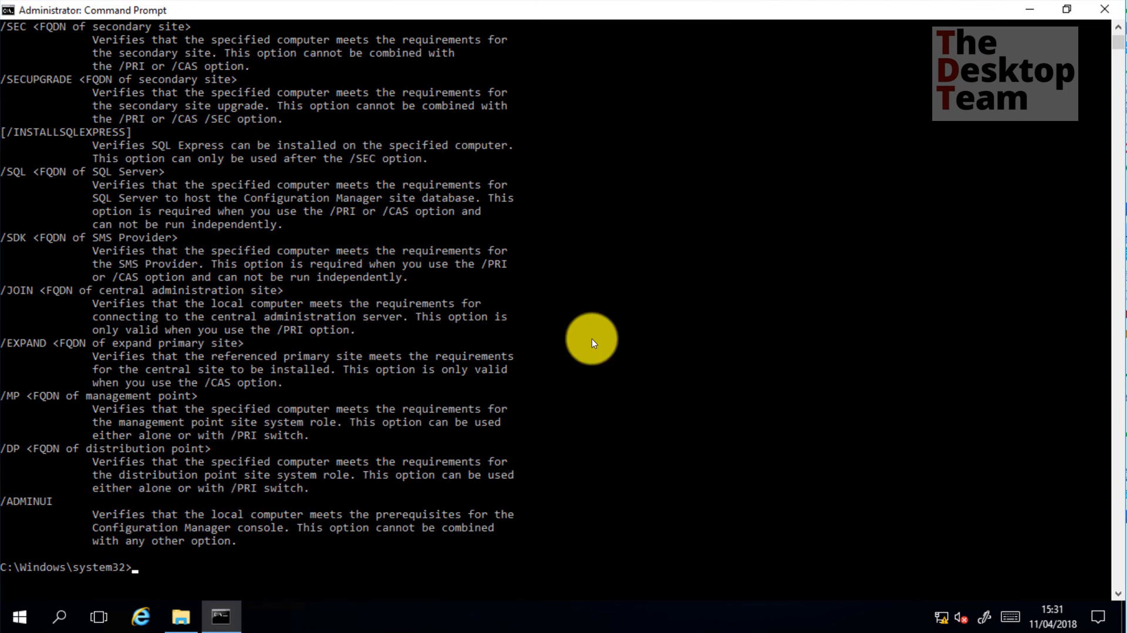
{"action": "right_click", "coordinate": [259, 206]}
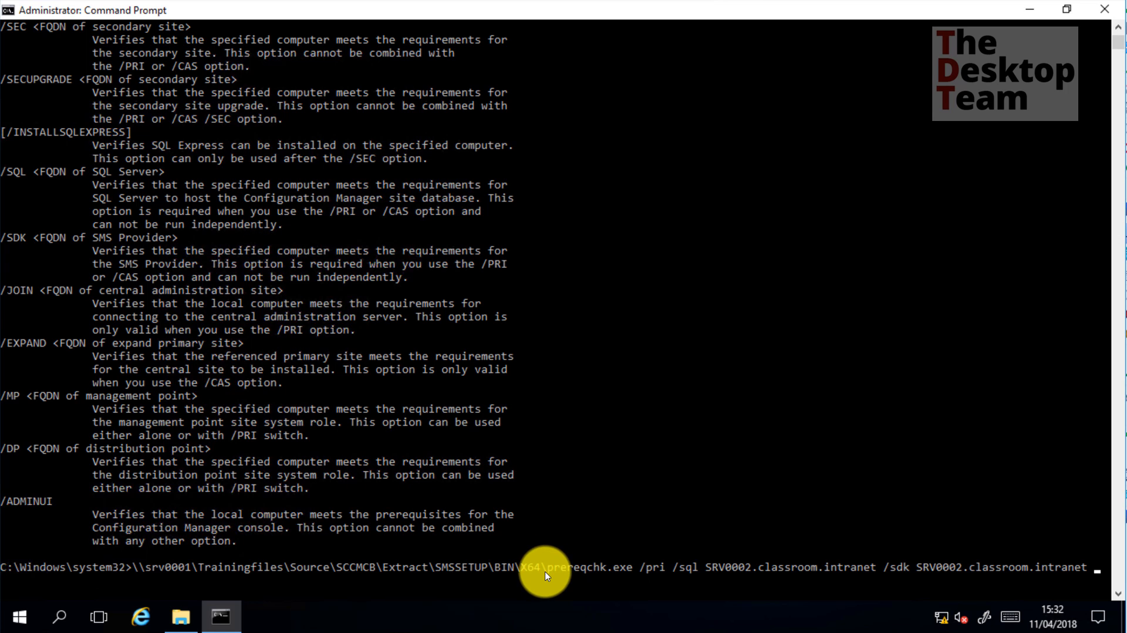
{"action": "left_click_drag", "start_coordinate": [545, 572], "coordinate": [663, 569]}
{"action": "left_click", "coordinate": [643, 570]}
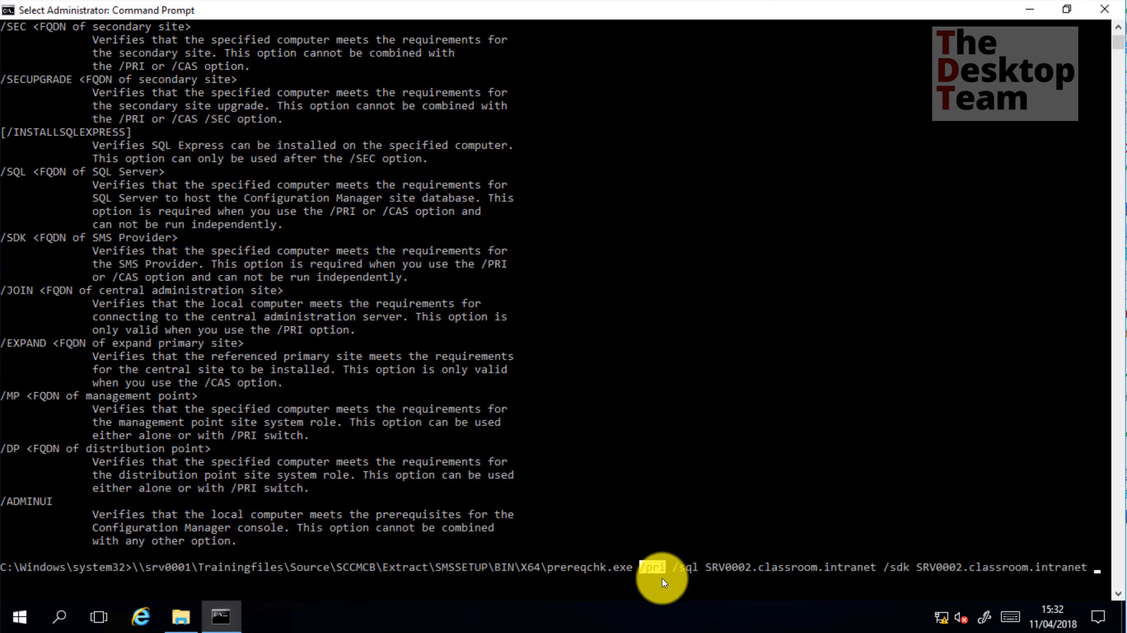
{"action": "left_click_drag", "start_coordinate": [675, 568], "coordinate": [1087, 571]}
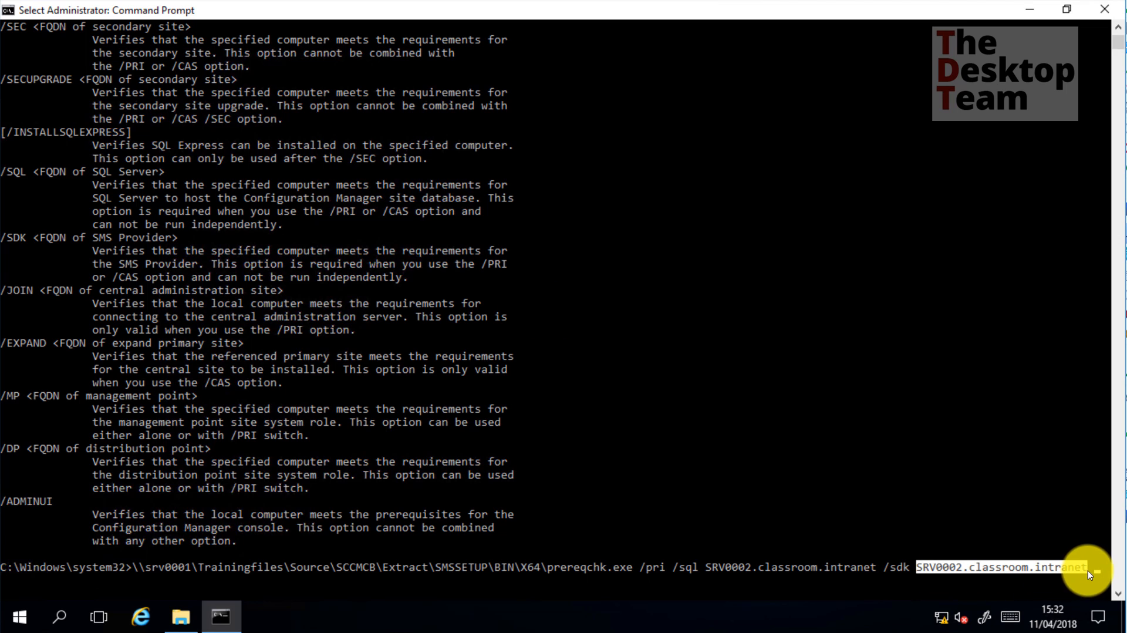
{"action": "double_click", "coordinate": [734, 9]}
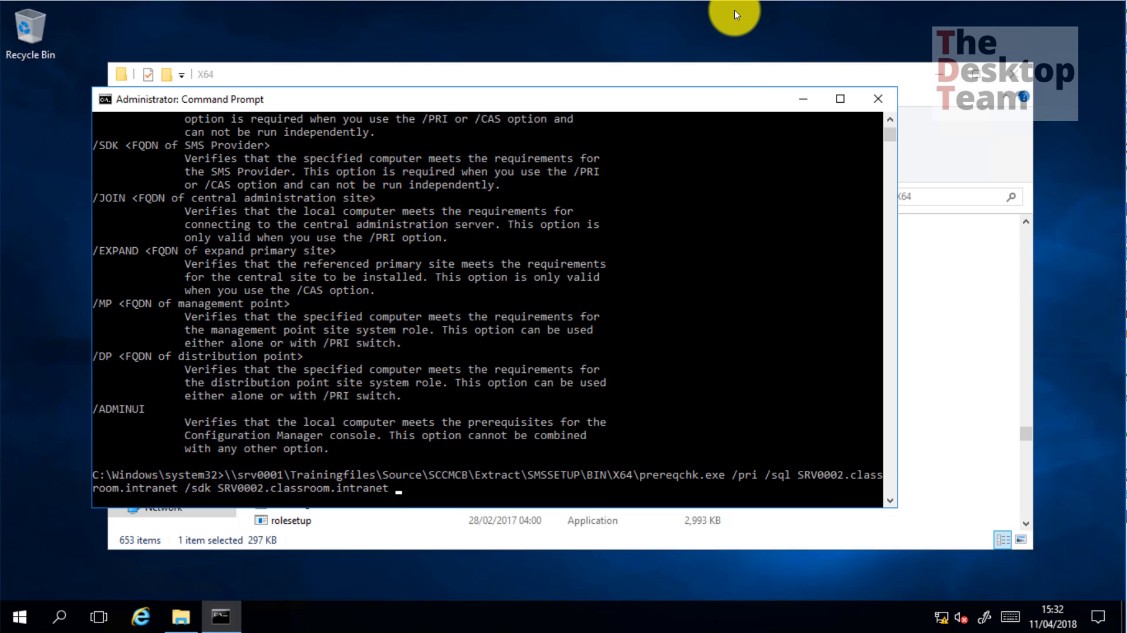
{"action": "double_click", "coordinate": [722, 100]}
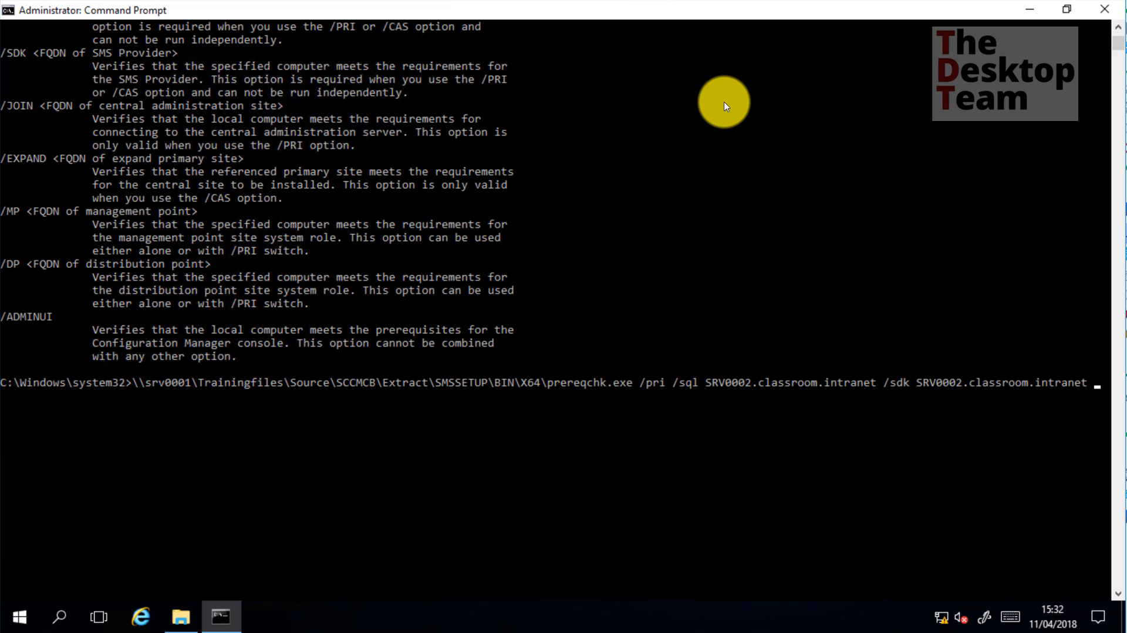
Run the check, read the AD permissions, SQL 8 GB memory and WSUS warnings, then close results
{"action": "key", "text": "Return"}
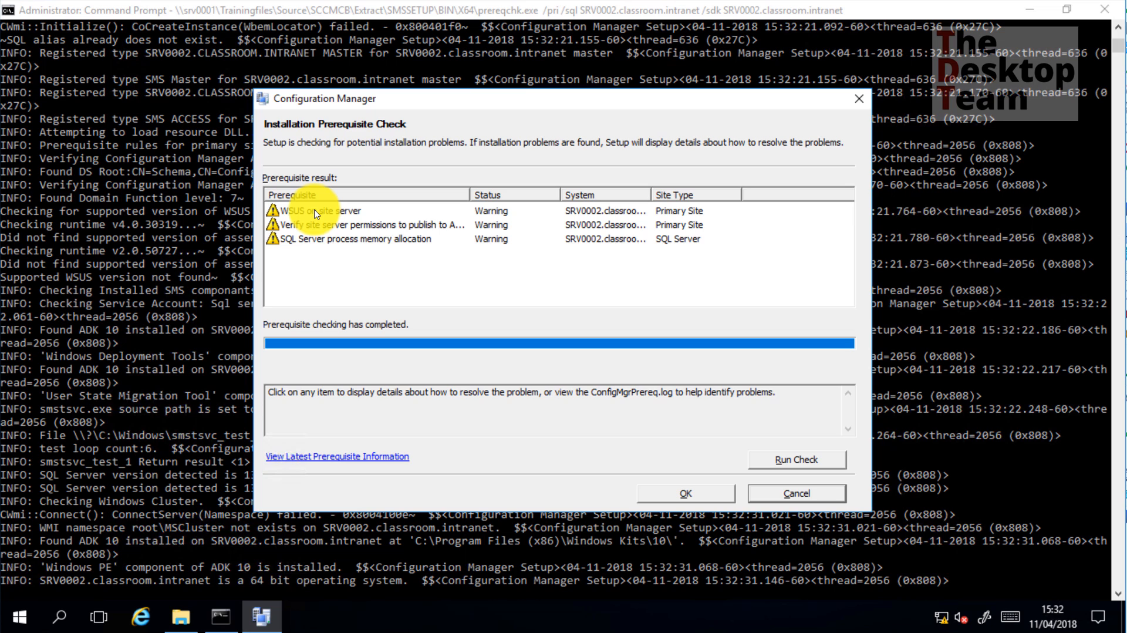
{"action": "left_click", "coordinate": [368, 223]}
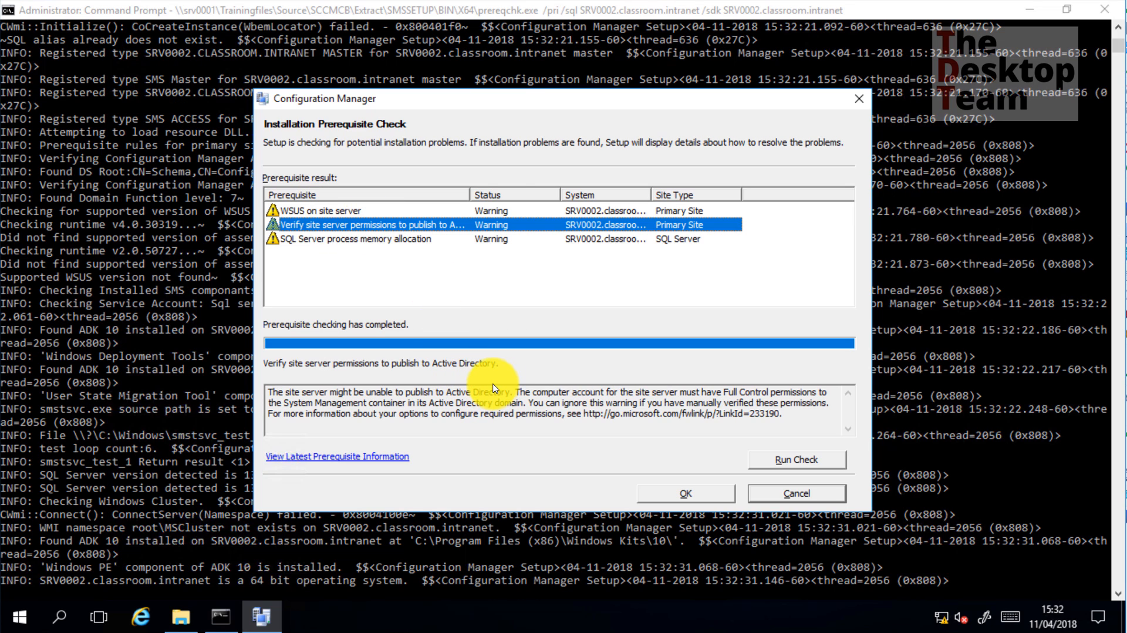
{"action": "left_click", "coordinate": [365, 238]}
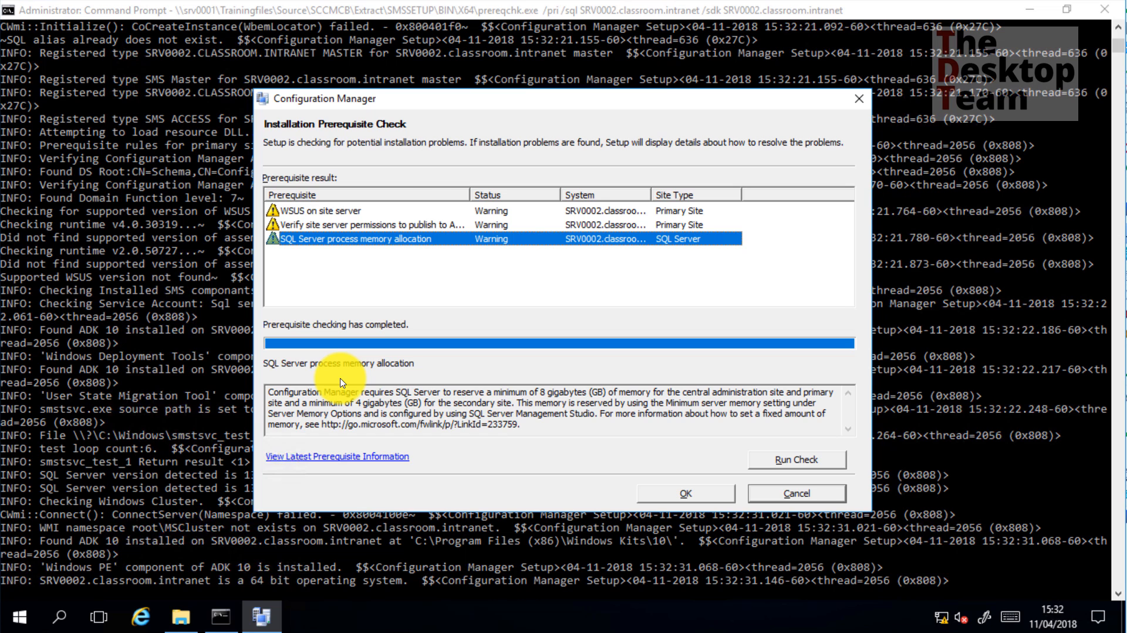
{"action": "left_click_drag", "start_coordinate": [335, 392], "coordinate": [375, 404]}
{"action": "left_click", "coordinate": [418, 405]}
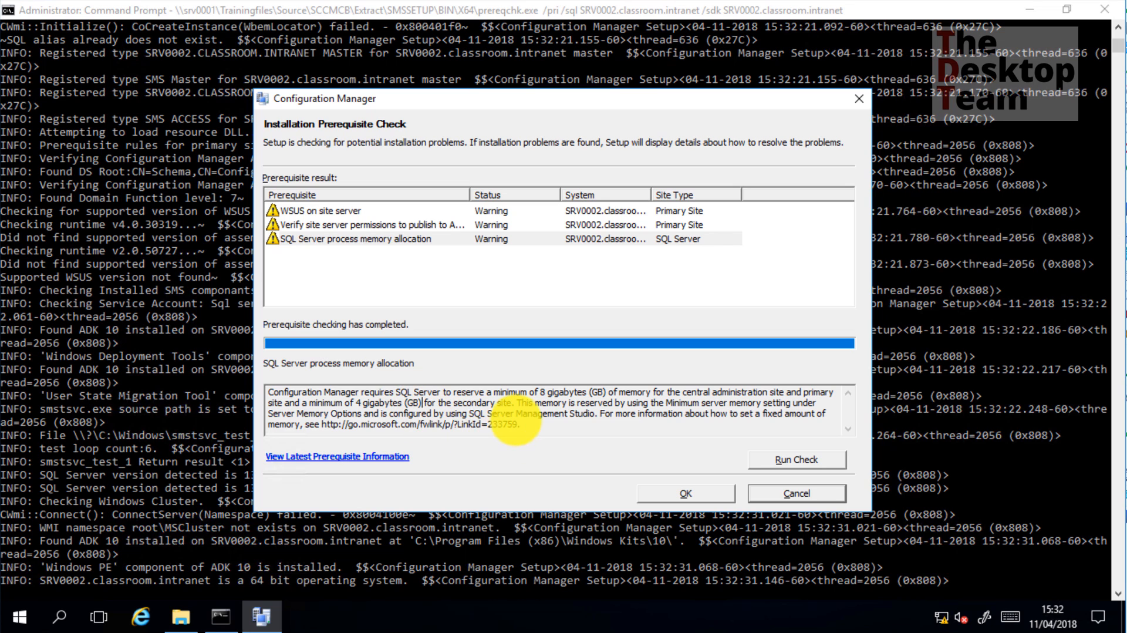
{"action": "left_click_drag", "start_coordinate": [519, 423], "coordinate": [352, 424]}
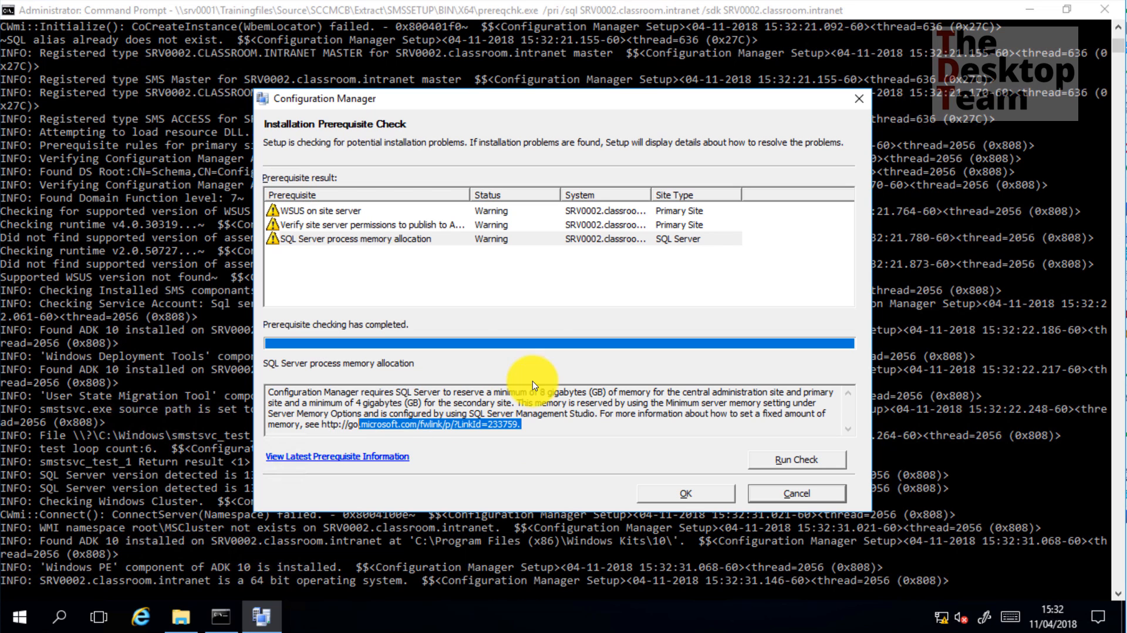
{"action": "left_click_drag", "start_coordinate": [538, 392], "coordinate": [592, 393]}
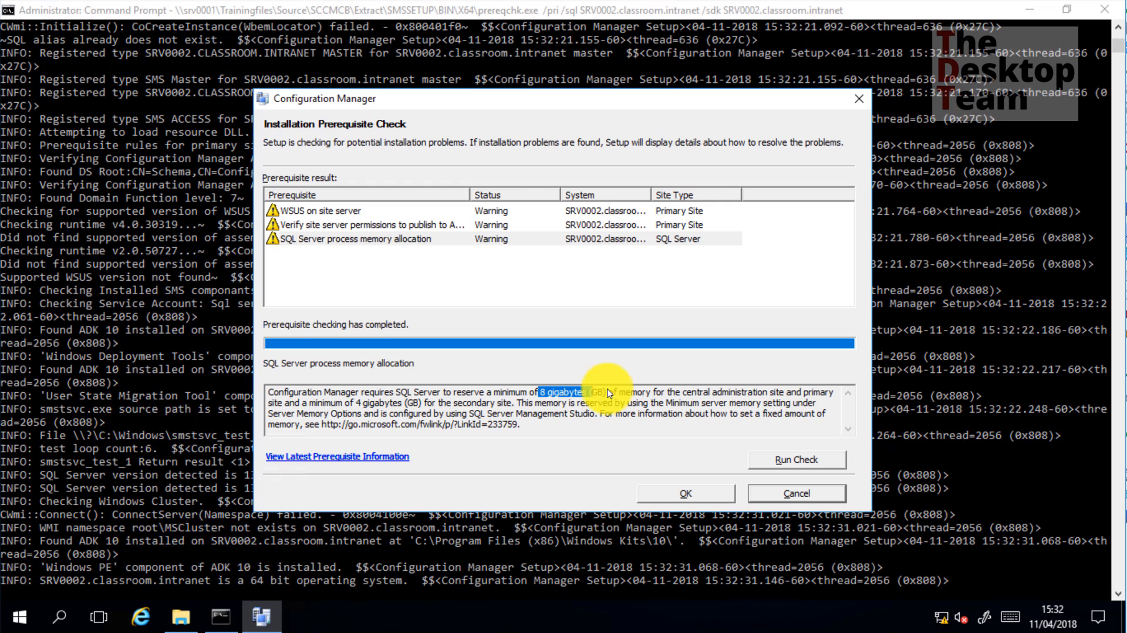
{"action": "left_click", "coordinate": [387, 223]}
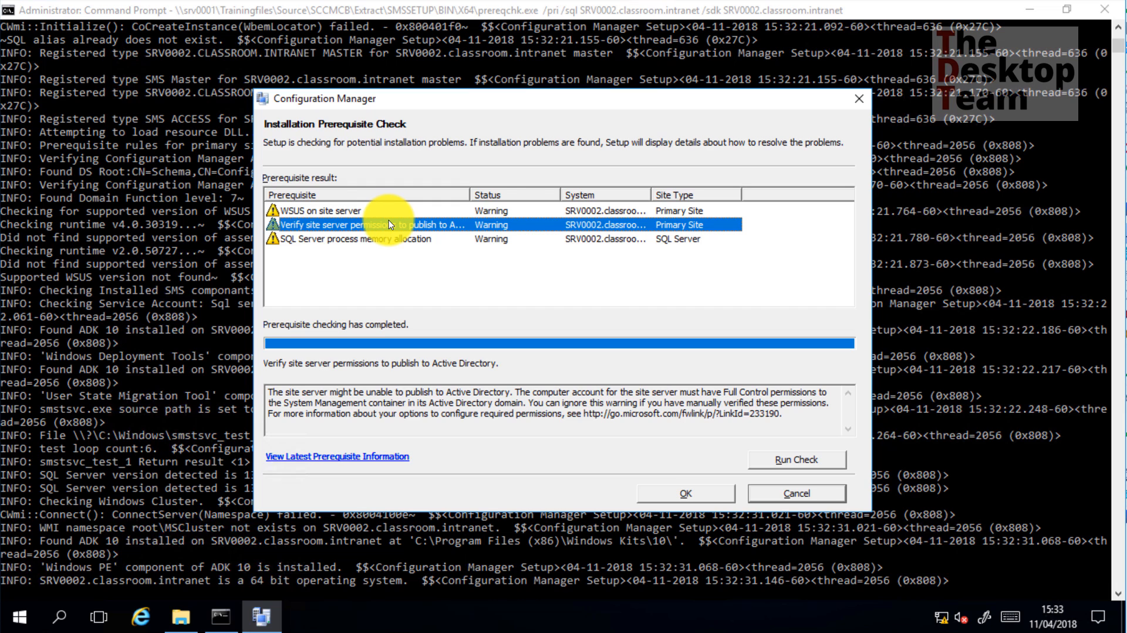
{"action": "left_click", "coordinate": [368, 211]}
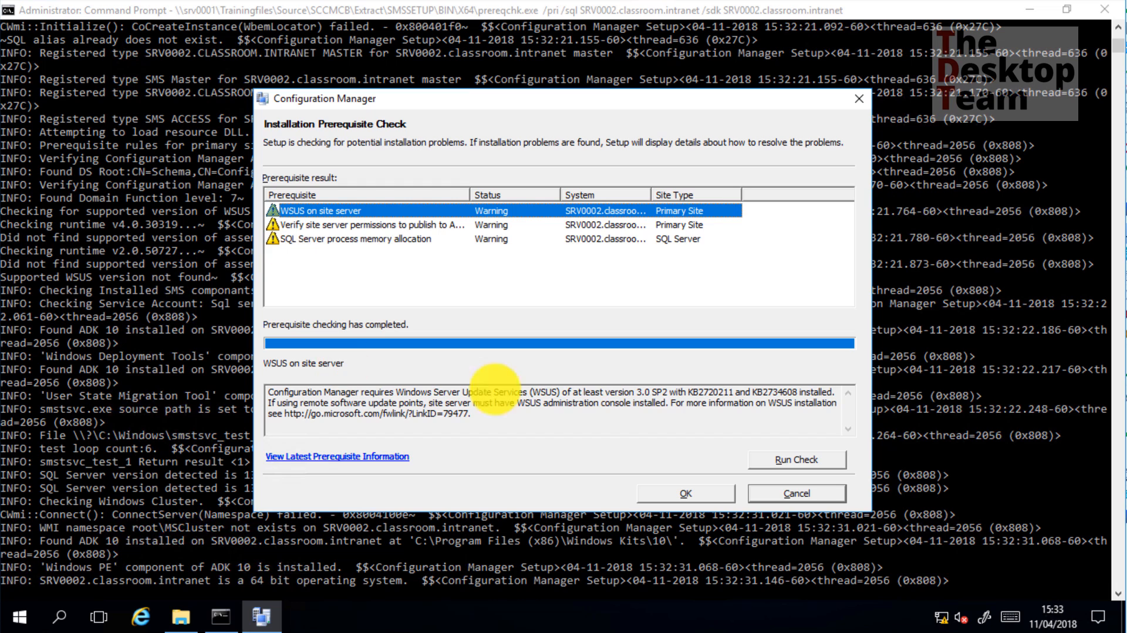
{"action": "left_click", "coordinate": [707, 500]}
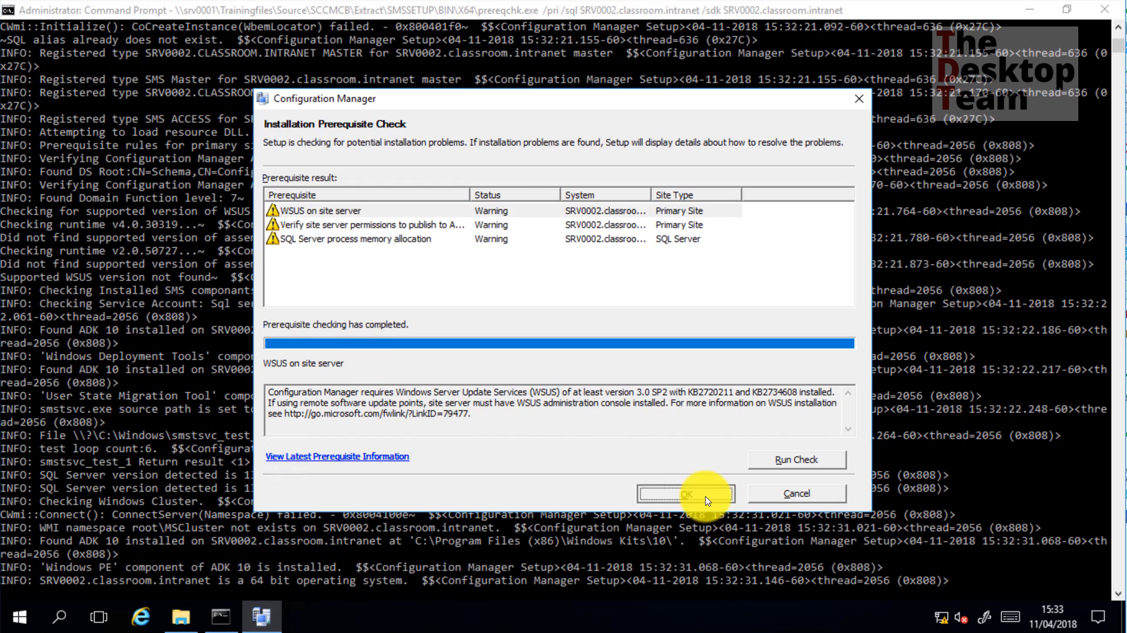
Close Command Prompt and open ConfigMgrPrereq.log from the C:\ drive root
{"action": "left_click", "coordinate": [1095, 14]}
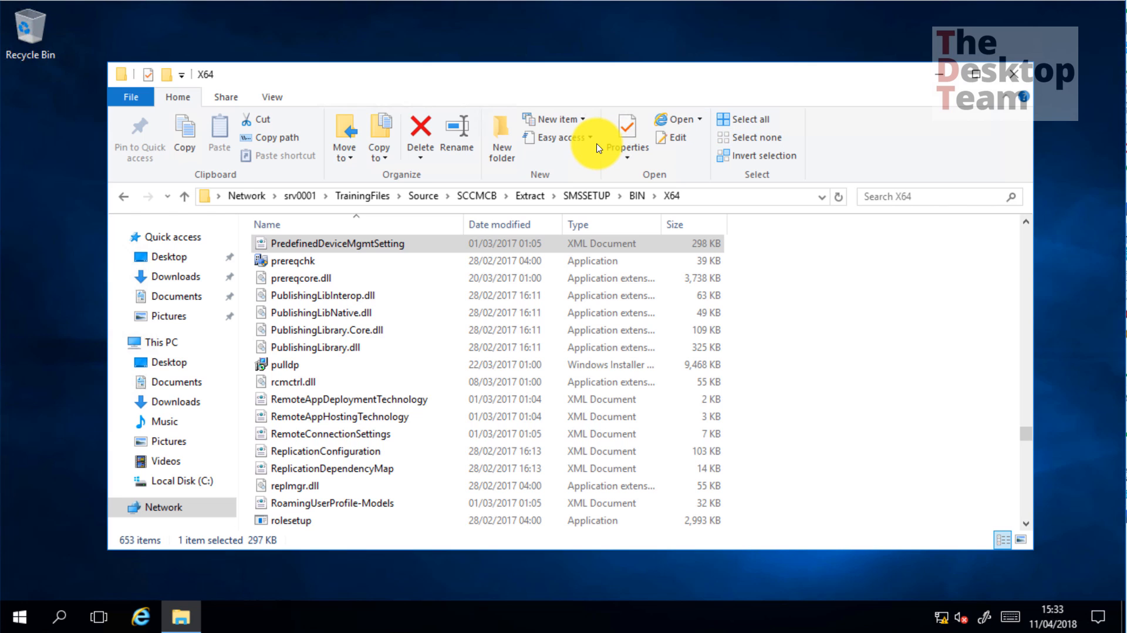
{"action": "left_click", "coordinate": [717, 196]}
{"action": "type", "text": "c:\\"}
{"action": "key", "text": "Return"}
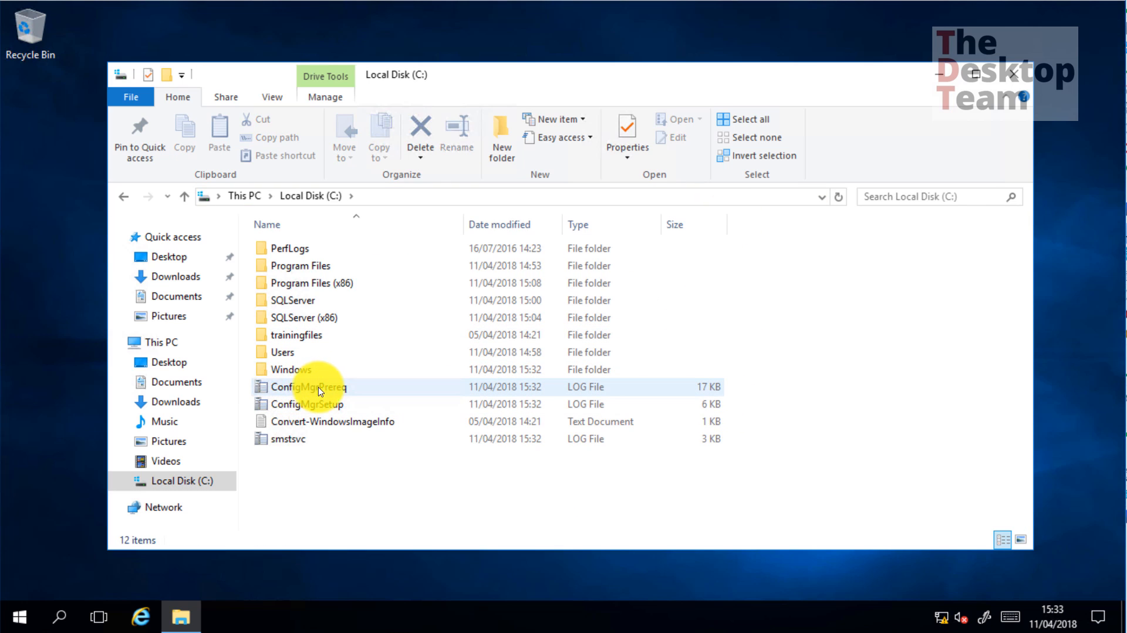
{"action": "double_click", "coordinate": [336, 386]}
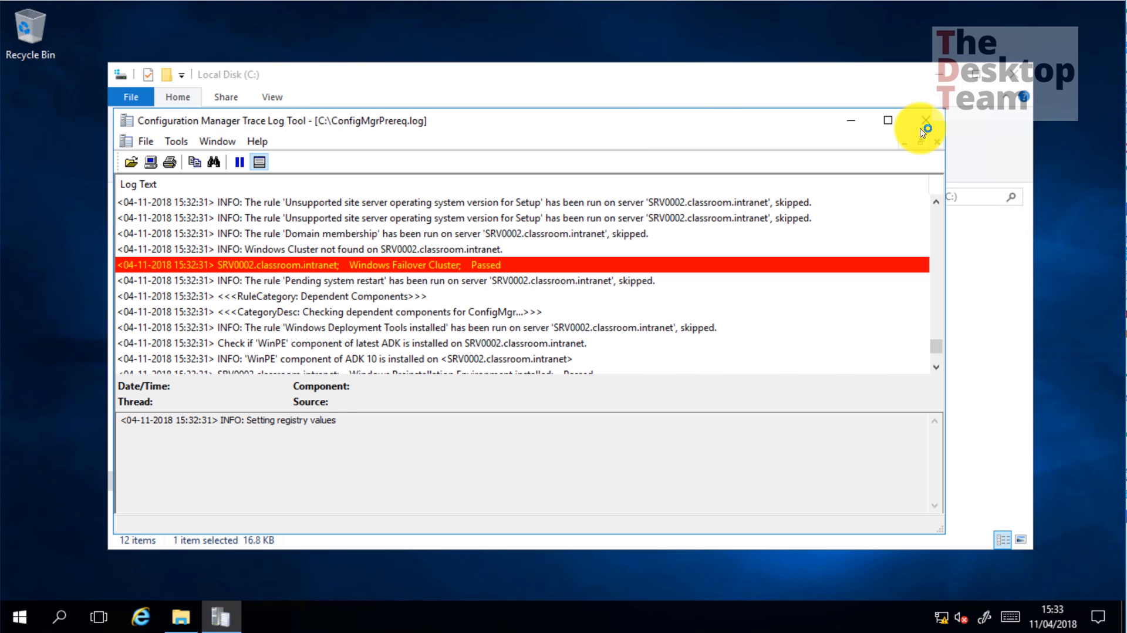
Maximize CMTrace and inspect the WARN and ERROR entries about missing AD create child permission
{"action": "left_click", "coordinate": [889, 130]}
{"action": "scroll", "coordinate": [328, 303], "scroll_direction": "up", "scroll_amount": 7}
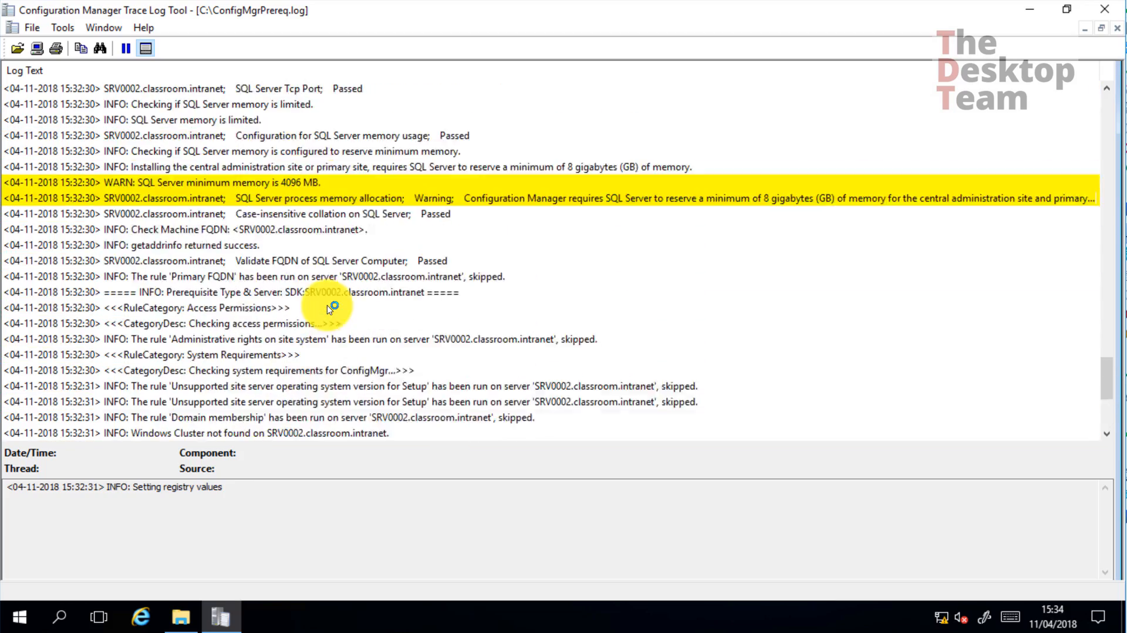
{"action": "scroll", "coordinate": [325, 299], "scroll_direction": "up", "scroll_amount": 20}
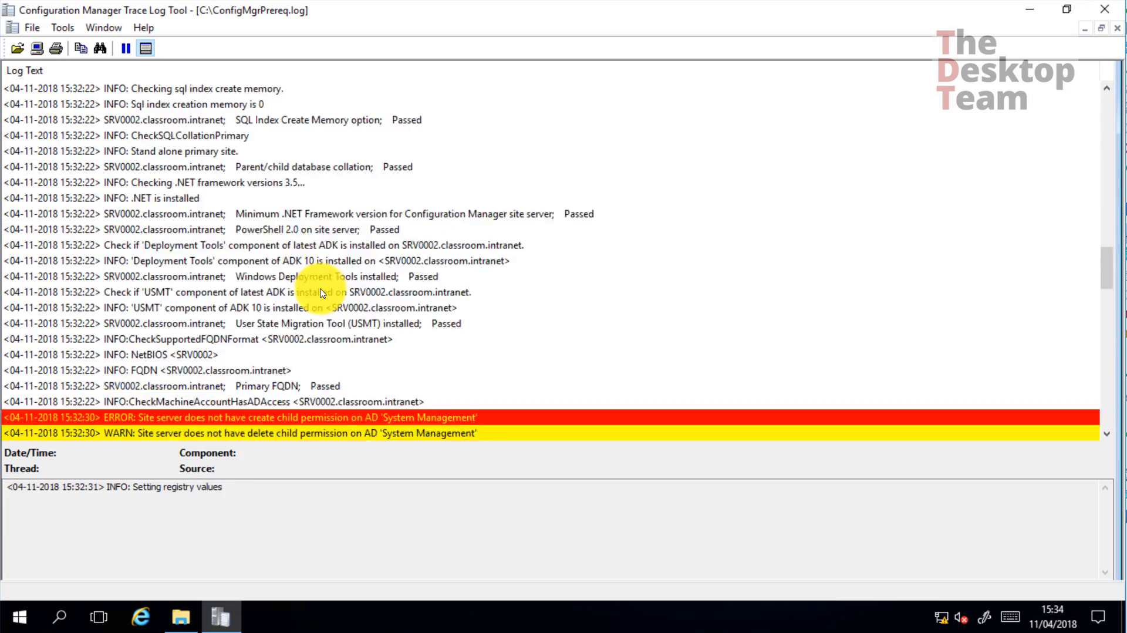
{"action": "scroll", "coordinate": [320, 293], "scroll_direction": "up", "scroll_amount": 7}
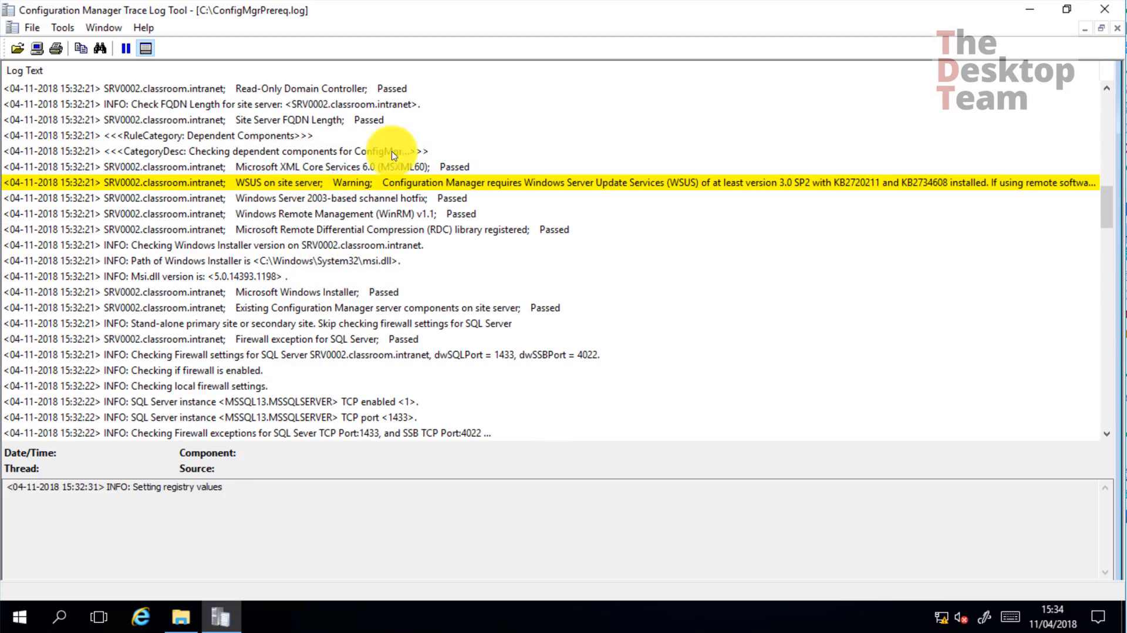
{"action": "scroll", "coordinate": [385, 285], "scroll_direction": "down", "scroll_amount": 20}
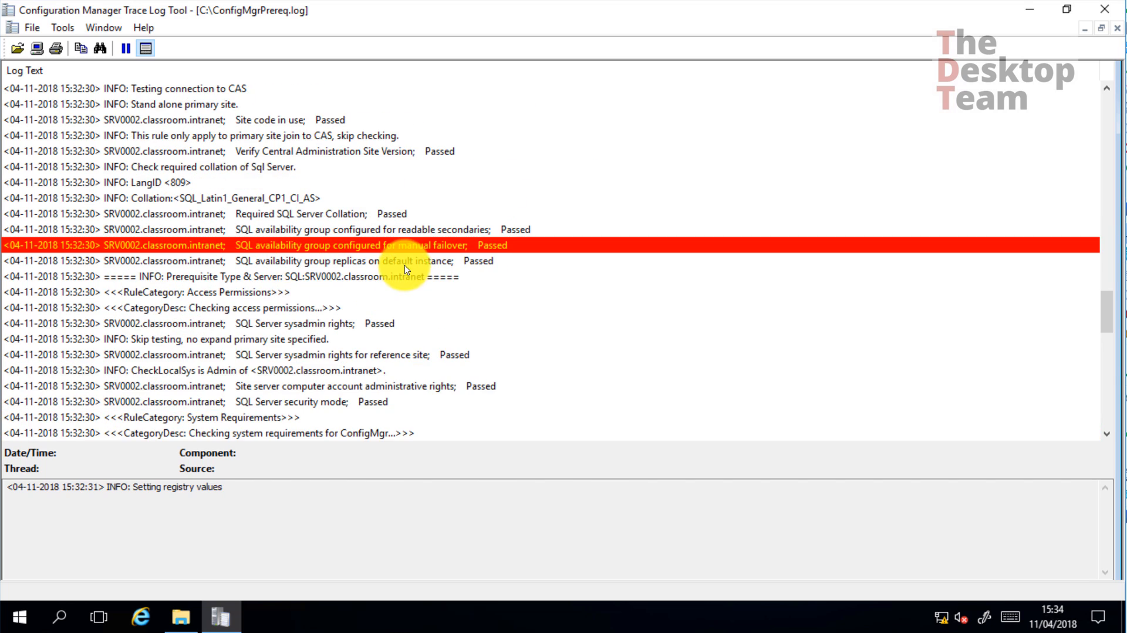
{"action": "scroll", "coordinate": [389, 279], "scroll_direction": "down", "scroll_amount": 6}
{"action": "scroll", "coordinate": [402, 269], "scroll_direction": "up", "scroll_amount": 11}
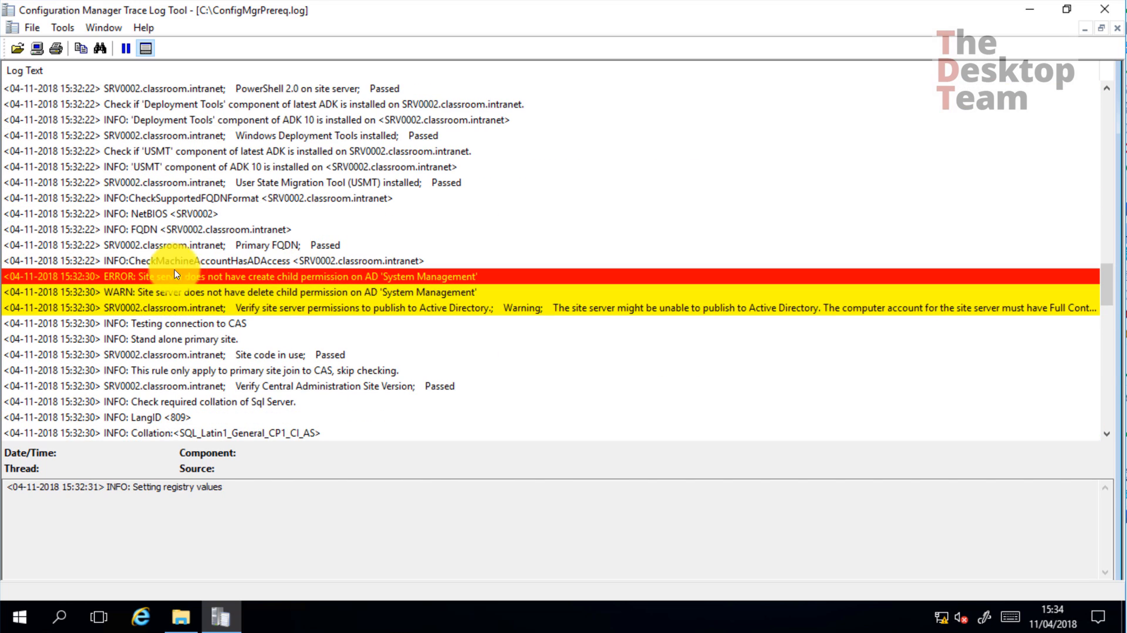
{"action": "left_click", "coordinate": [156, 291]}
{"action": "left_click", "coordinate": [161, 310]}
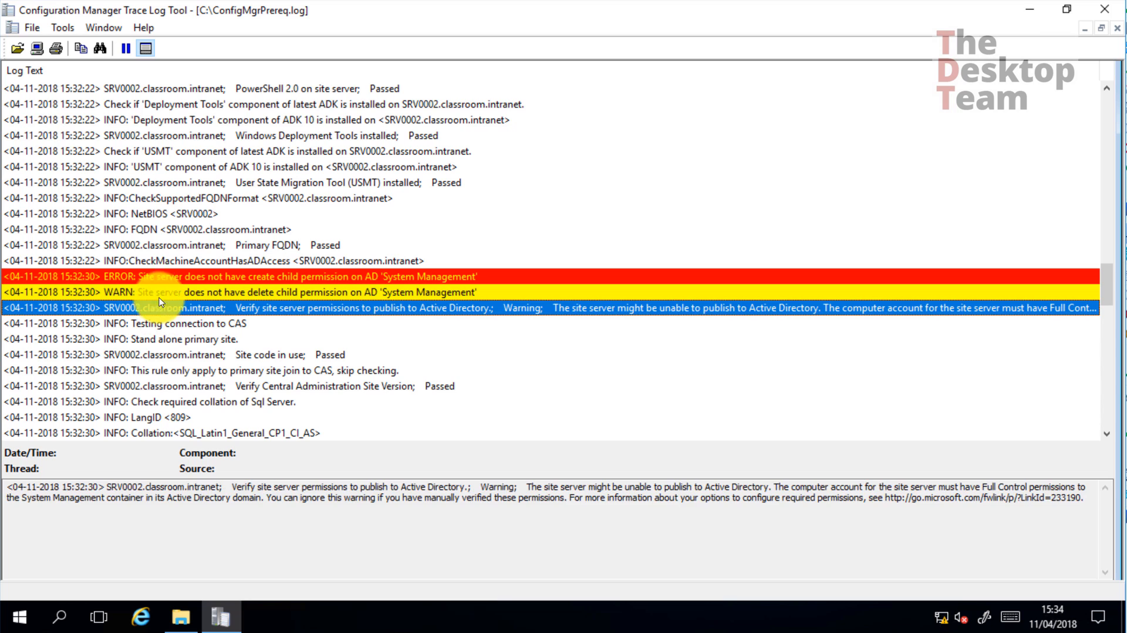
{"action": "left_click", "coordinate": [208, 276]}
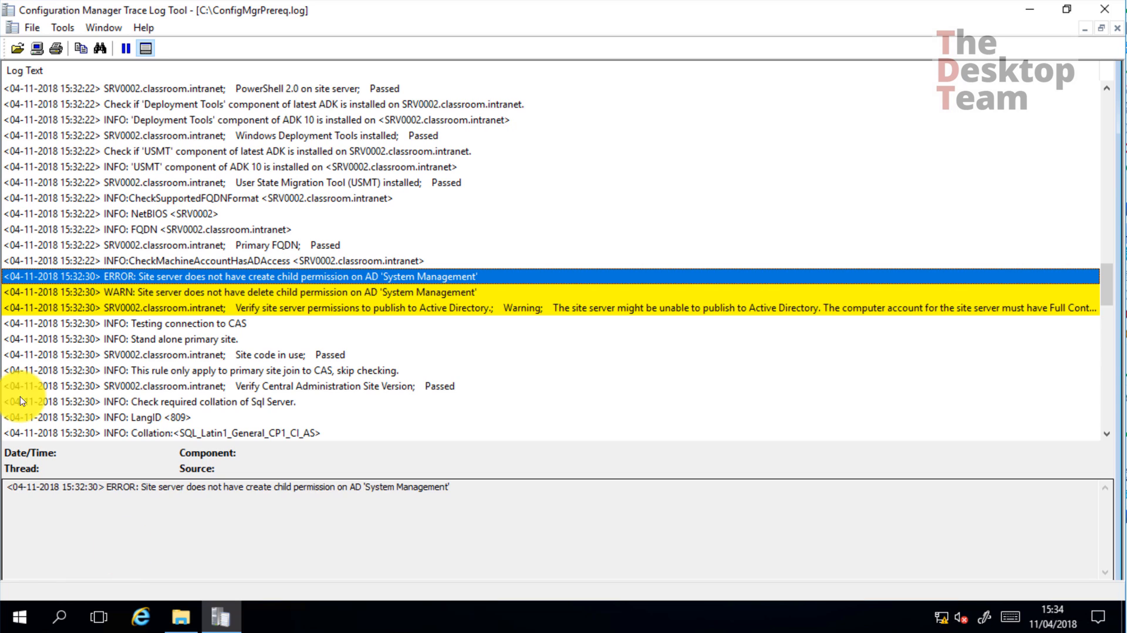
Open ConfigMgrPrereq.log in Notepad and scroll to its closing 'Prerequisite checking is completed' line
{"action": "left_click", "coordinate": [181, 616]}
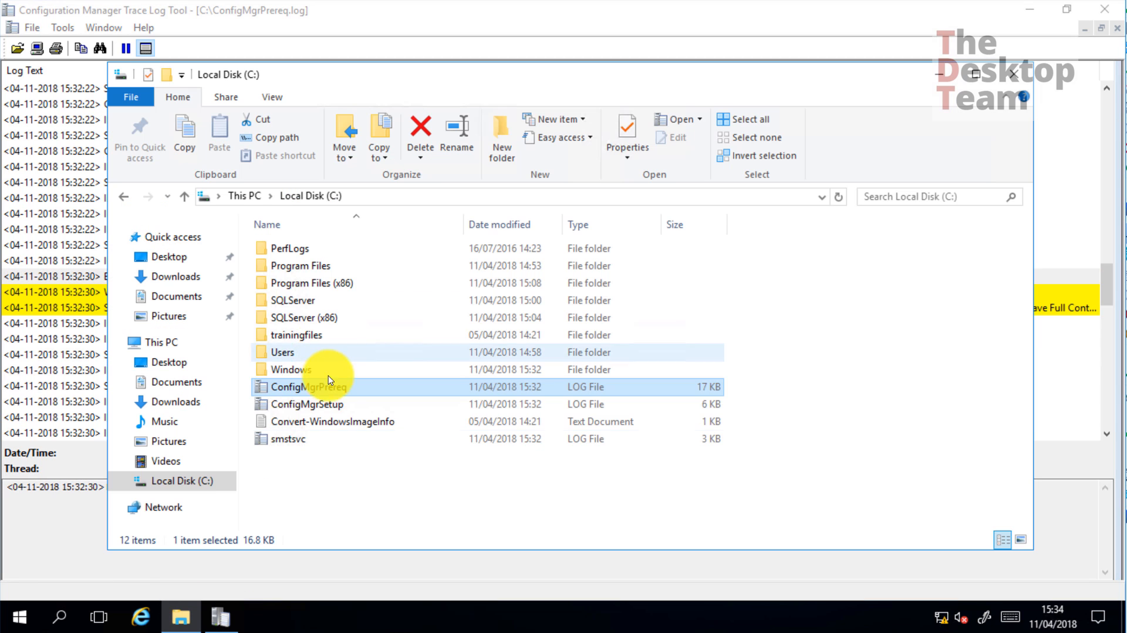
{"action": "right_click", "coordinate": [330, 391]}
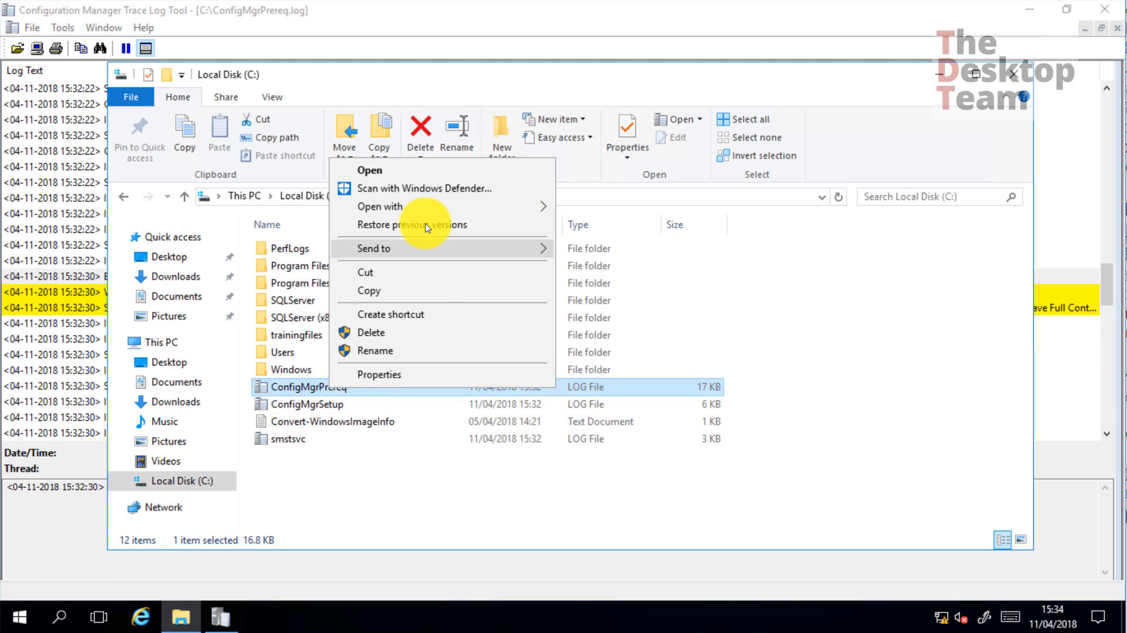
{"action": "mouse_move", "coordinate": [493, 213]}
{"action": "left_click", "coordinate": [608, 227]}
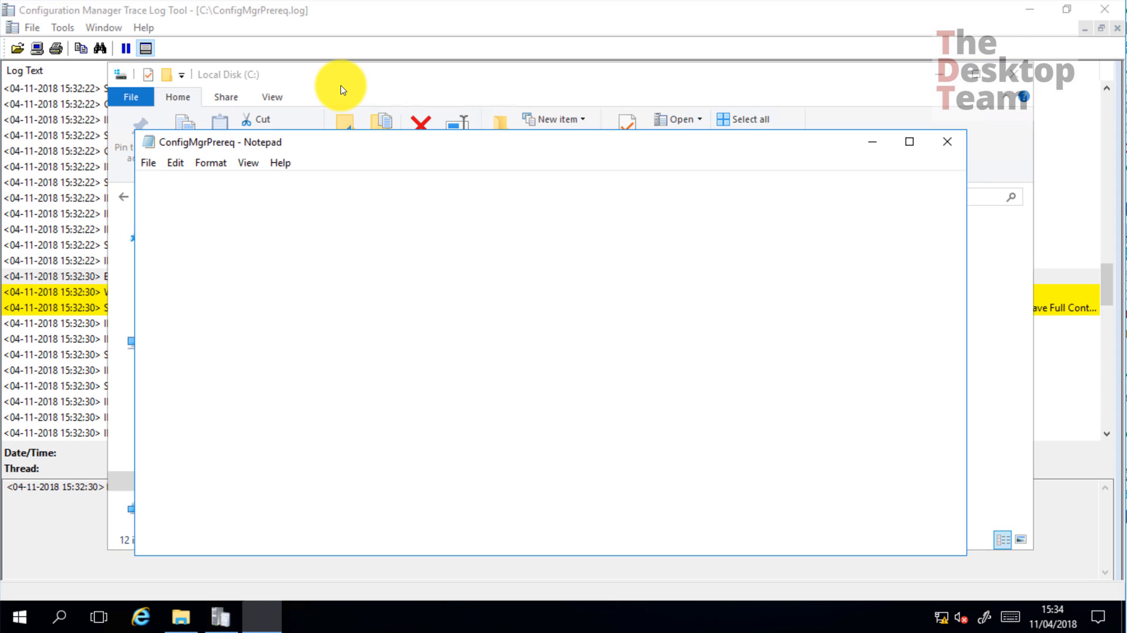
{"action": "scroll", "coordinate": [300, 359], "scroll_direction": "down", "scroll_amount": 16}
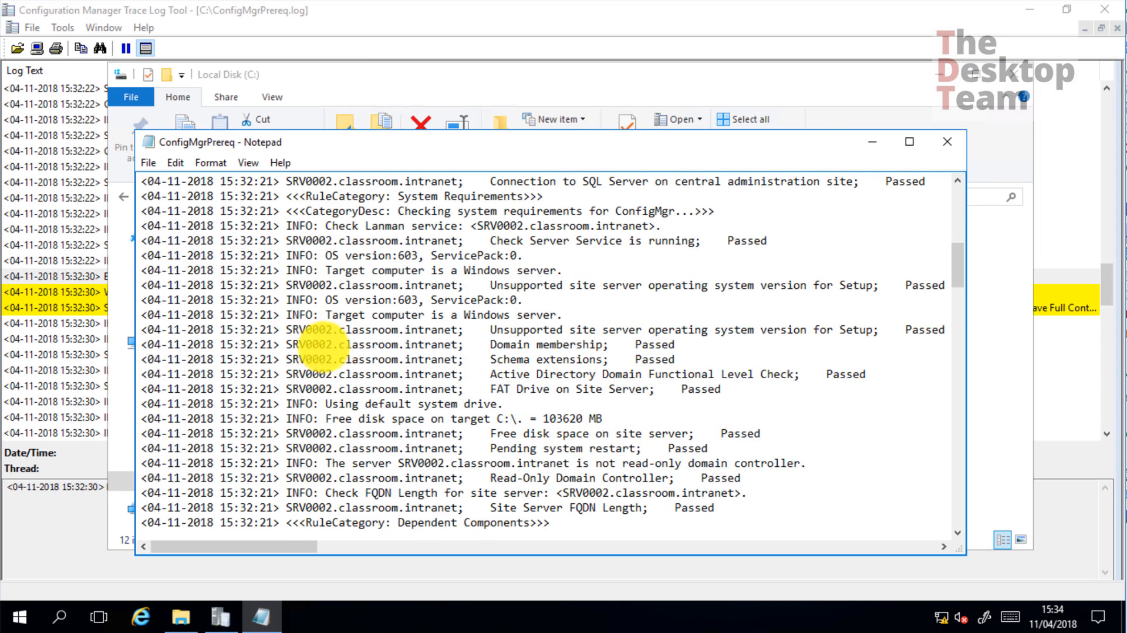
{"action": "scroll", "coordinate": [338, 387], "scroll_direction": "down", "scroll_amount": 20}
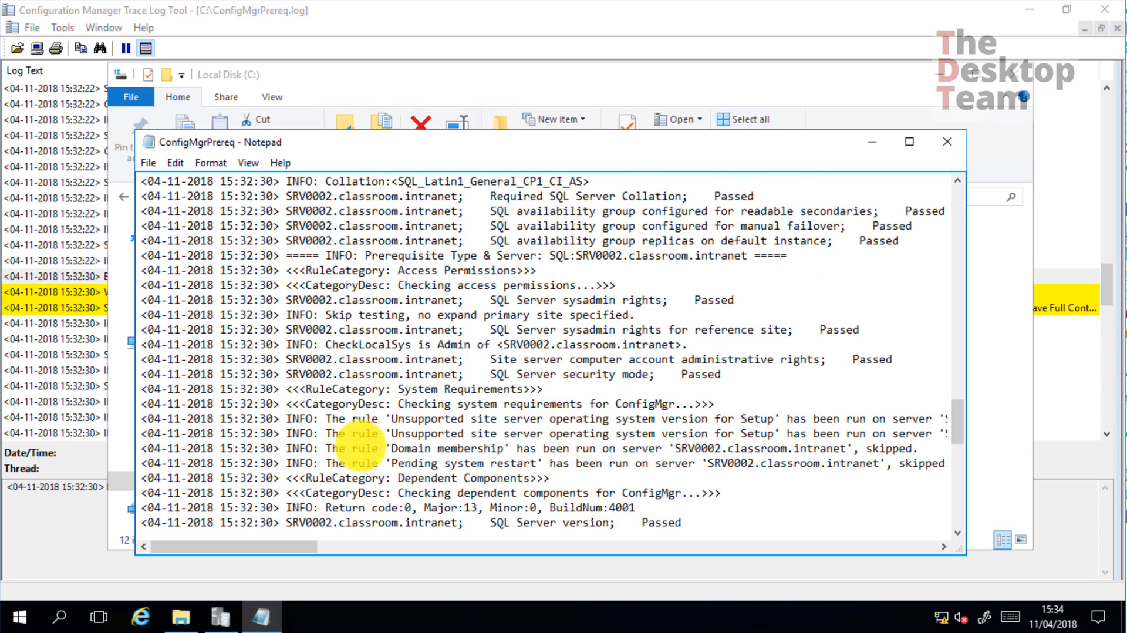
{"action": "scroll", "coordinate": [357, 448], "scroll_direction": "down", "scroll_amount": 8}
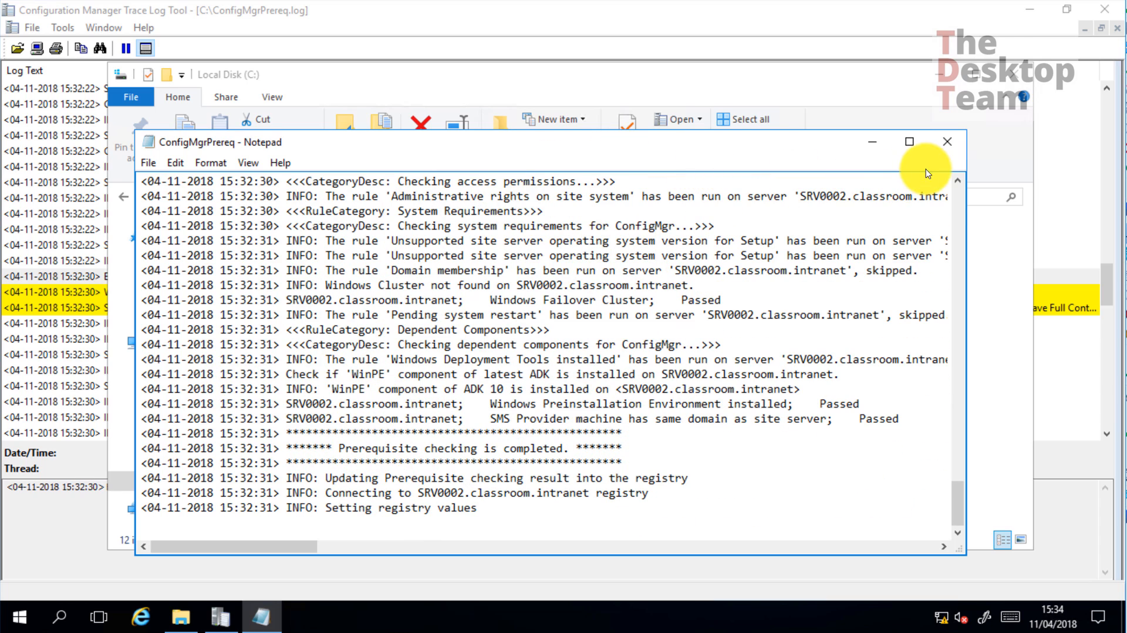
Dismiss the Notepad copy, inspect the create child permission ERROR entry in CMTrace, then exit CMTrace
{"action": "left_click", "coordinate": [949, 144]}
{"action": "left_click", "coordinate": [100, 478]}
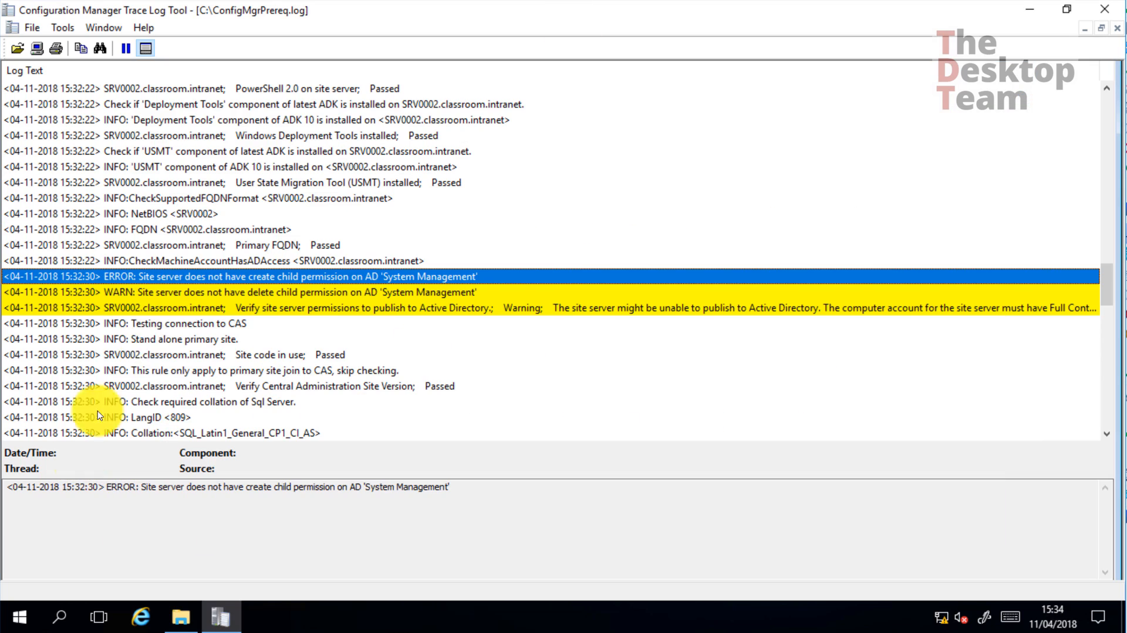
{"action": "scroll", "coordinate": [223, 293], "scroll_direction": "down", "scroll_amount": 9}
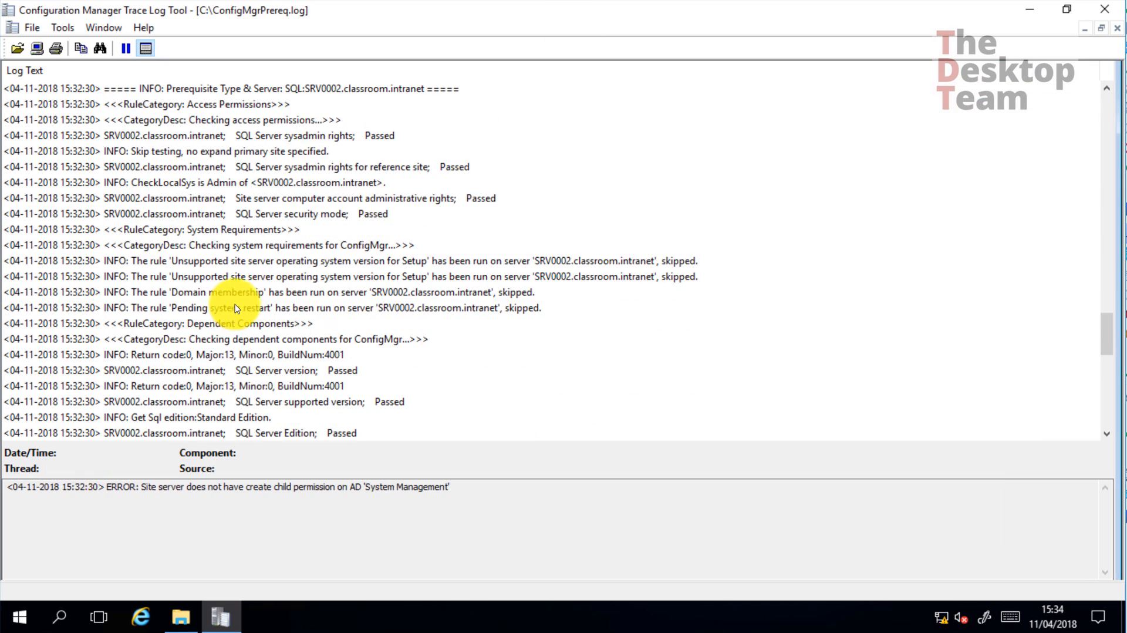
{"action": "scroll", "coordinate": [225, 318], "scroll_direction": "up", "scroll_amount": 5}
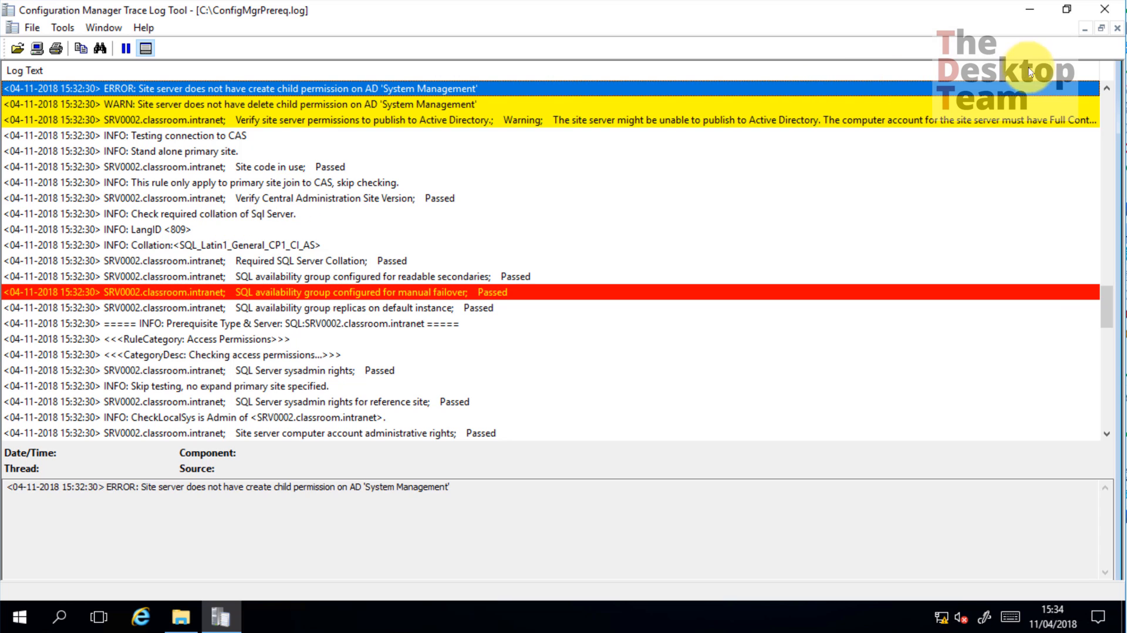
{"action": "left_click", "coordinate": [1106, 11]}
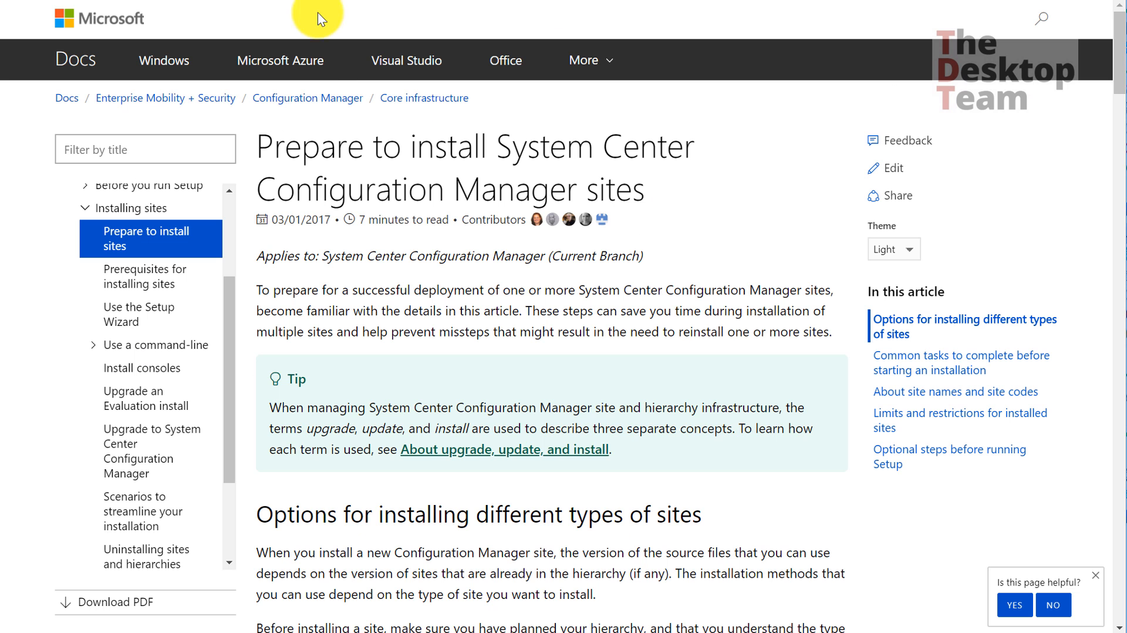
Highlight the 'Prepare to install System Center Configuration Manager sites' title and scroll into the article
{"action": "left_click_drag", "start_coordinate": [258, 144], "coordinate": [667, 178]}
{"action": "scroll", "coordinate": [669, 177], "scroll_direction": "down", "scroll_amount": 3}
Highlight the 'Specify a site code and site name' heading and the reserved codes AUX, CON, NUL, PRN, SMS
{"action": "scroll", "coordinate": [669, 178], "scroll_direction": "down", "scroll_amount": 20}
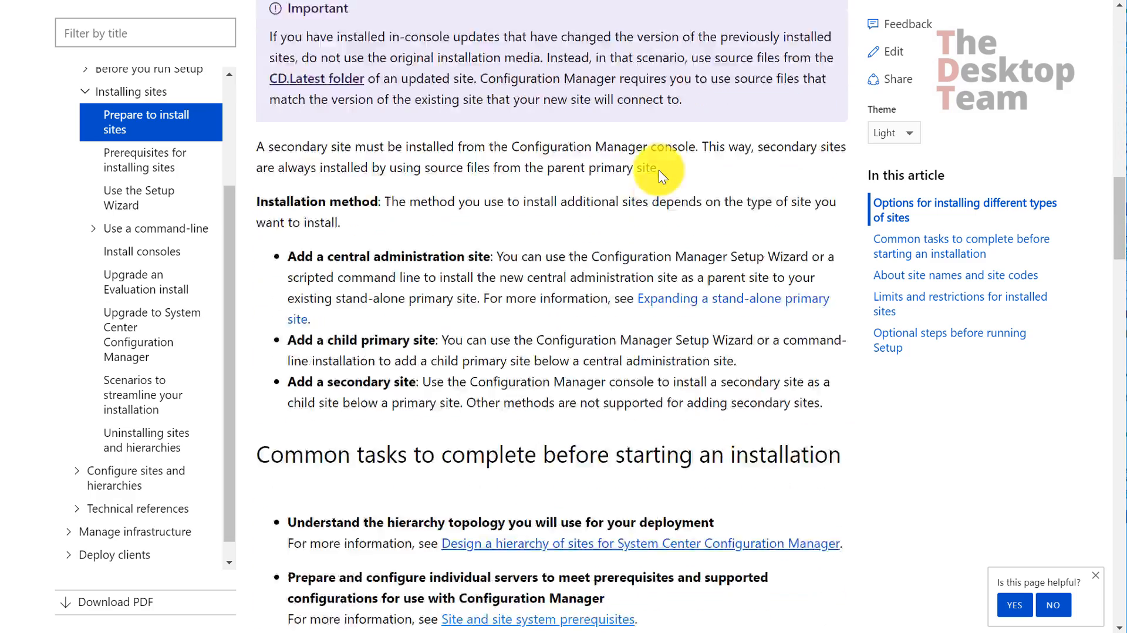
{"action": "scroll", "coordinate": [659, 170], "scroll_direction": "down", "scroll_amount": 11}
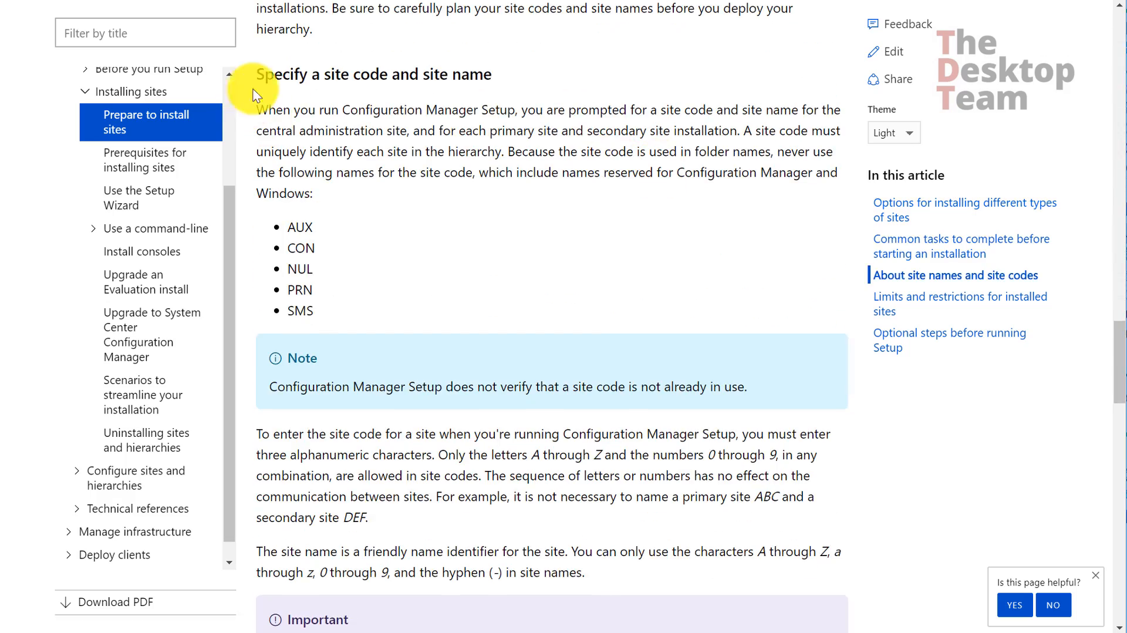
{"action": "left_click_drag", "start_coordinate": [259, 72], "coordinate": [473, 70]}
{"action": "left_click", "coordinate": [382, 170]}
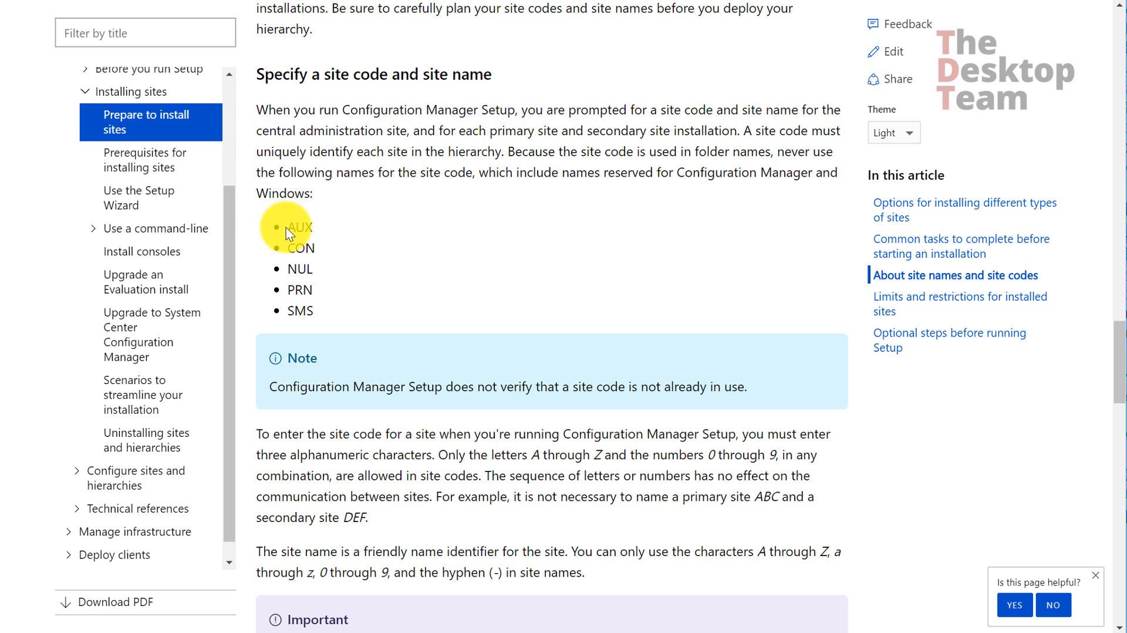
{"action": "left_click_drag", "start_coordinate": [288, 228], "coordinate": [326, 303]}
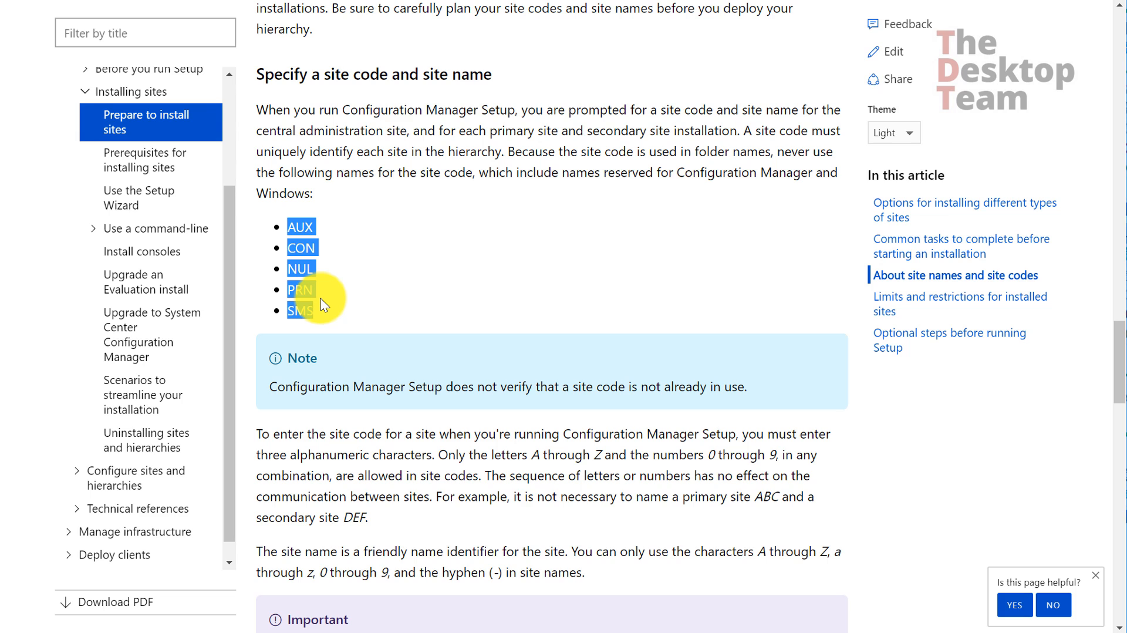
{"action": "left_click", "coordinate": [326, 272]}
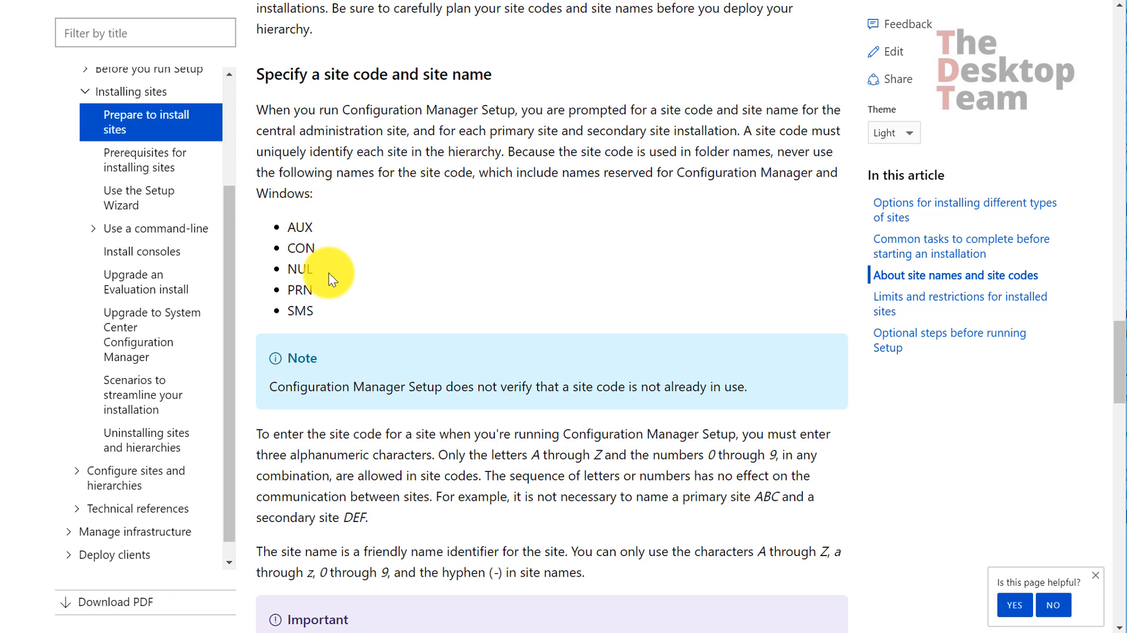
{"action": "scroll", "coordinate": [346, 274], "scroll_direction": "down", "scroll_amount": 5}
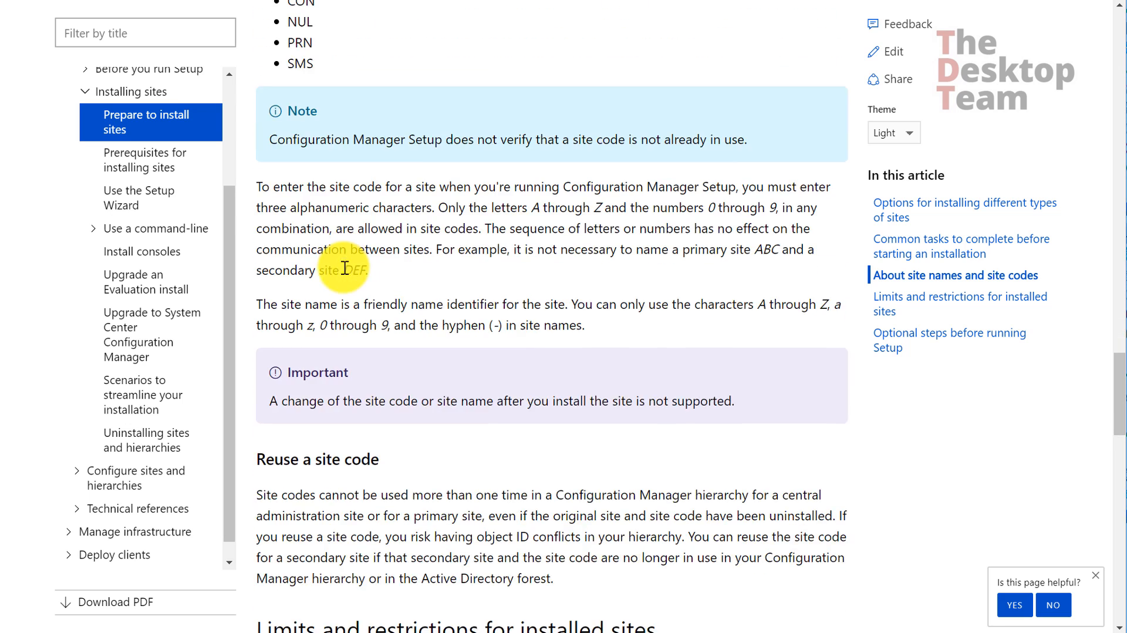
{"action": "scroll", "coordinate": [348, 265], "scroll_direction": "down", "scroll_amount": 3}
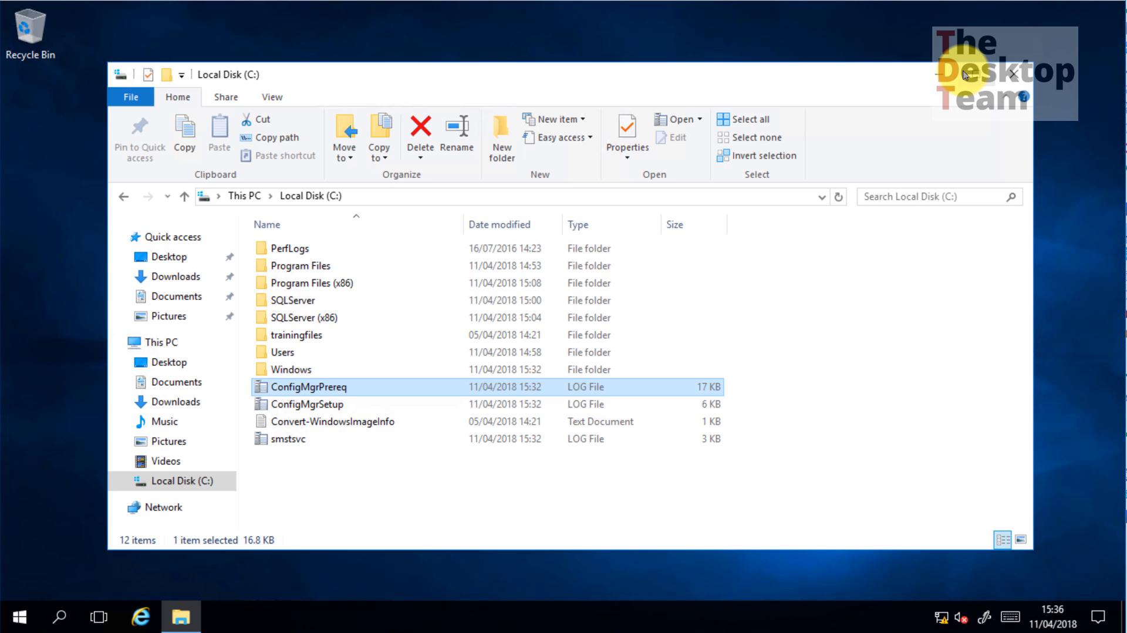
Close the C: drive window and go to the \\srv0001\TrainingFiles\Source share via Run
{"action": "left_click", "coordinate": [1005, 75]}
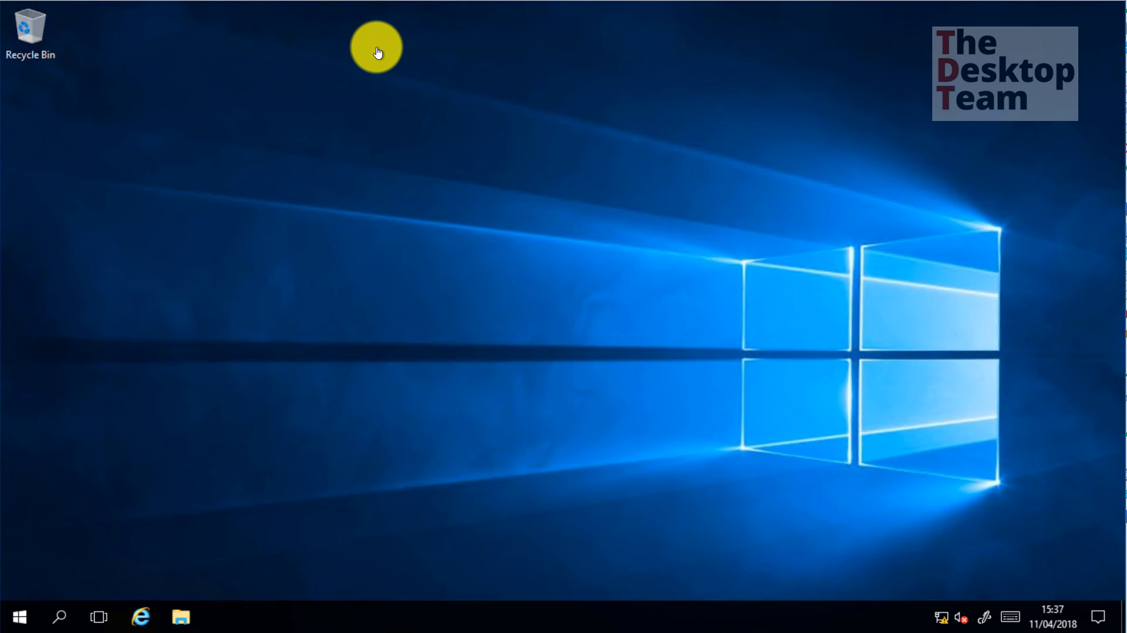
{"action": "key", "text": "super+r"}
{"action": "type", "text": "\\srv0001\\TrainingFiles\\Source"}
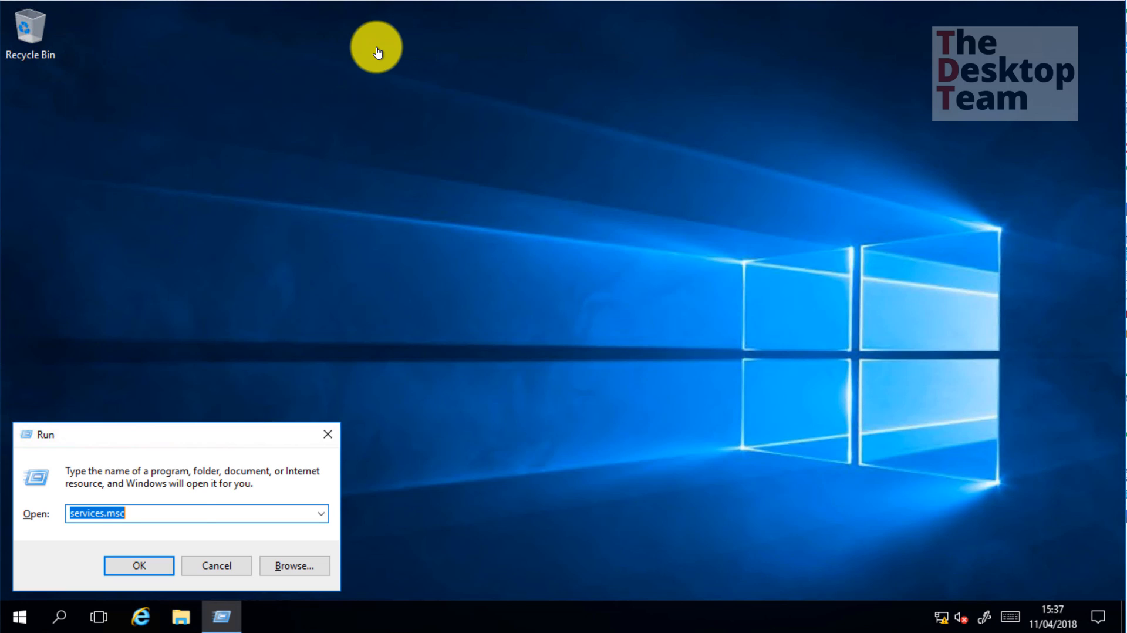
{"action": "key", "text": "Return"}
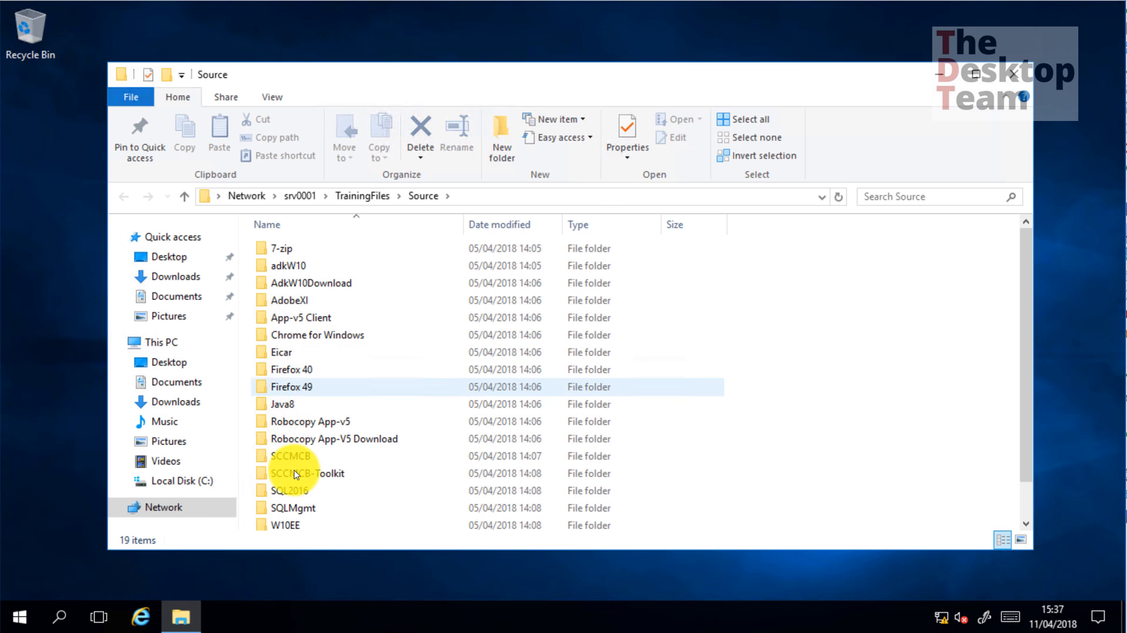
Launch the splash application from the SCCMCB\Extract folder
{"action": "double_click", "coordinate": [291, 455]}
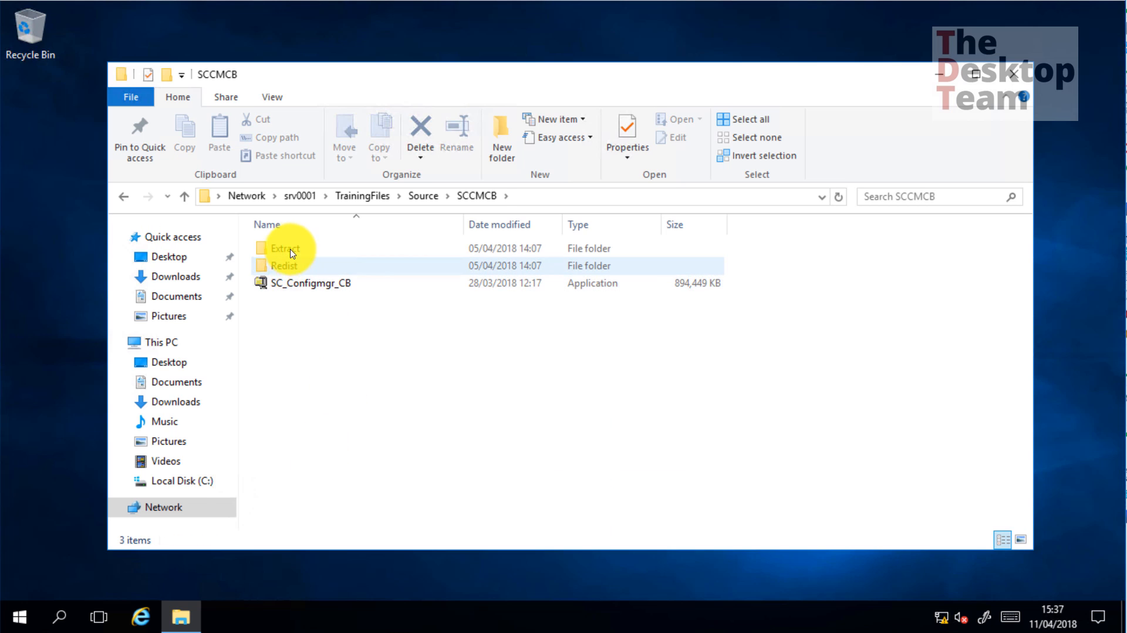
{"action": "double_click", "coordinate": [279, 247]}
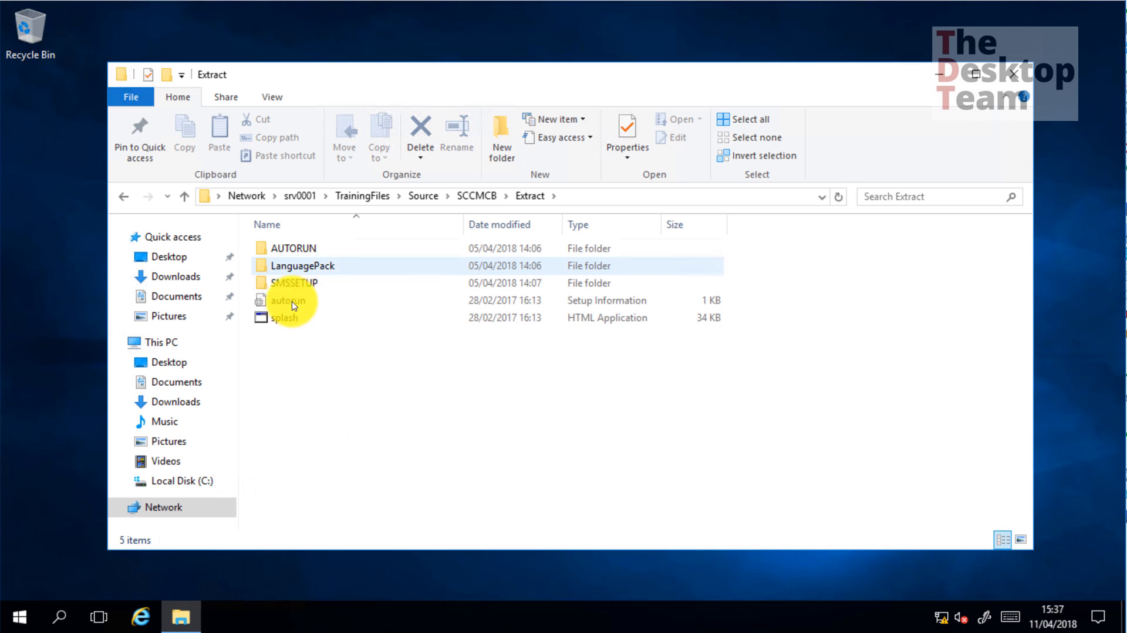
{"action": "right_click", "coordinate": [292, 317]}
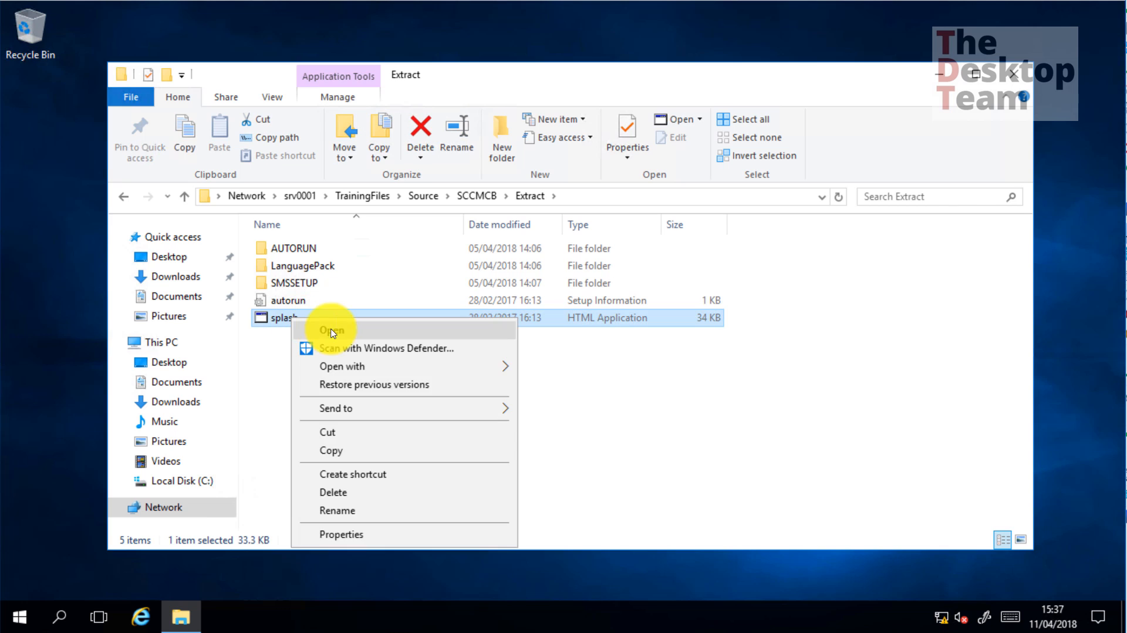
{"action": "left_click", "coordinate": [332, 331]}
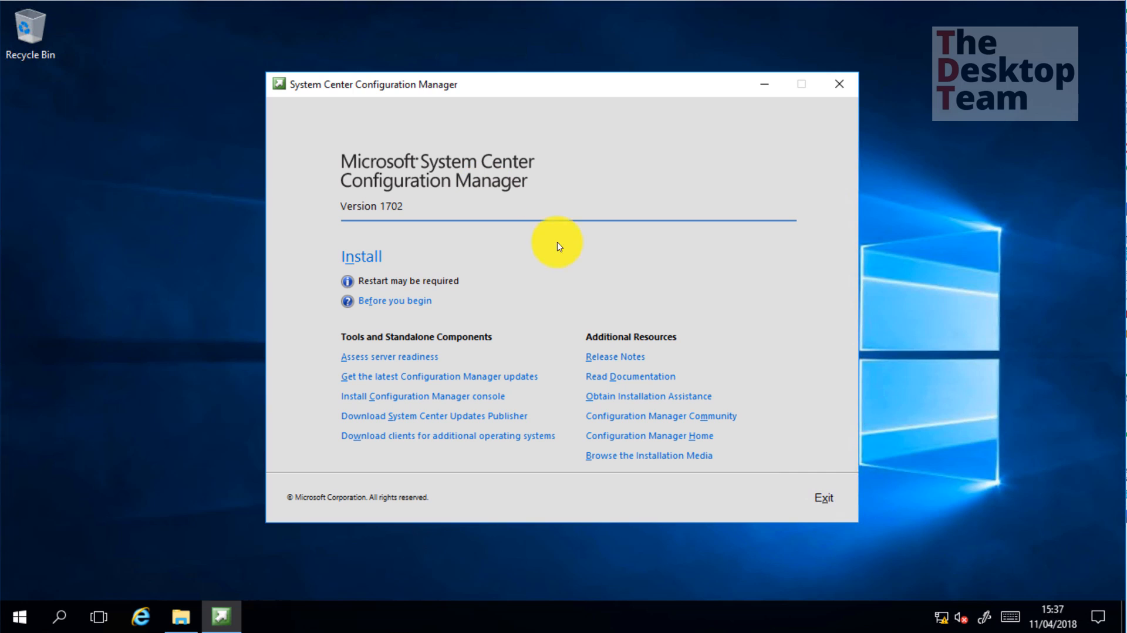
Start Install from the splash screen, approve administrator rights, dismiss the splash, and pass Before You Begin
{"action": "left_click", "coordinate": [362, 258]}
{"action": "left_click", "coordinate": [365, 258]}
{"action": "left_click", "coordinate": [496, 426]}
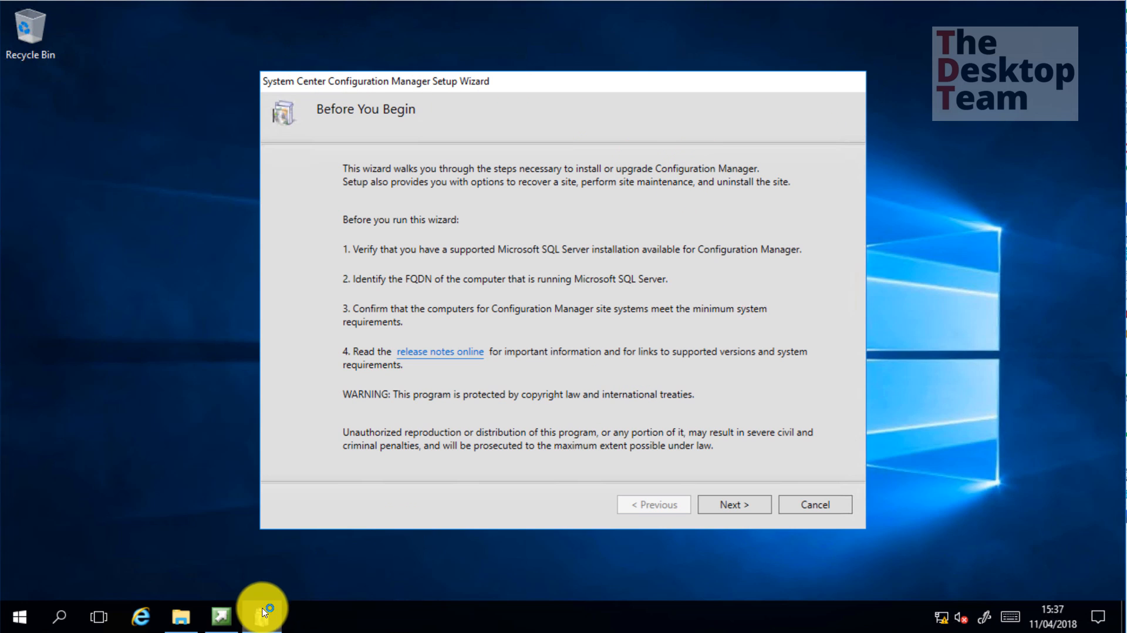
{"action": "left_click", "coordinate": [222, 616]}
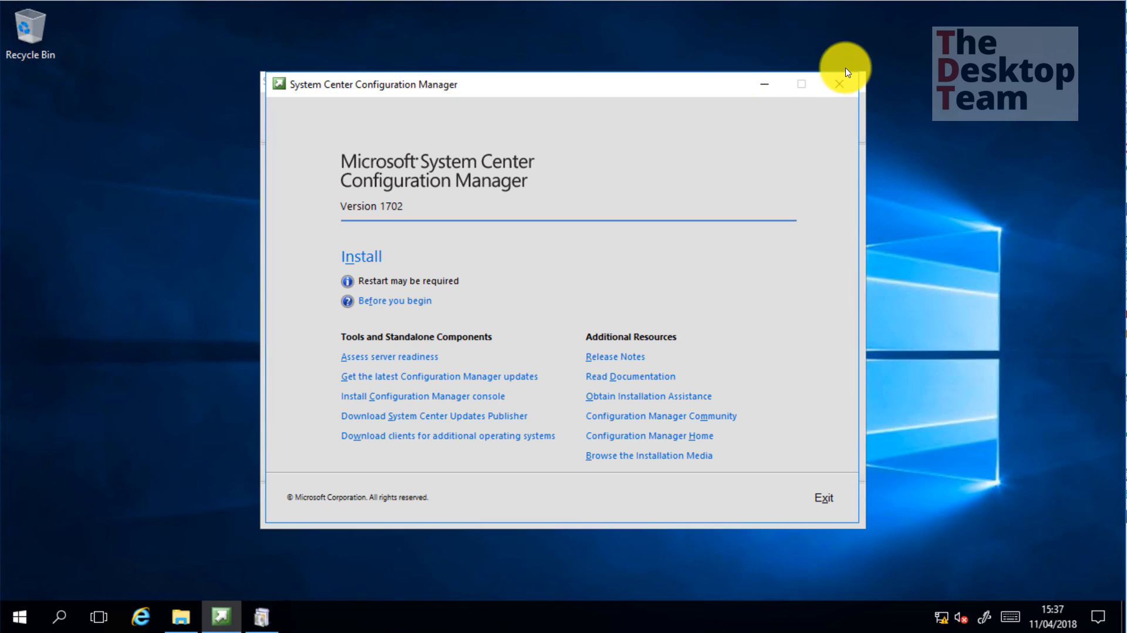
{"action": "left_click", "coordinate": [839, 84]}
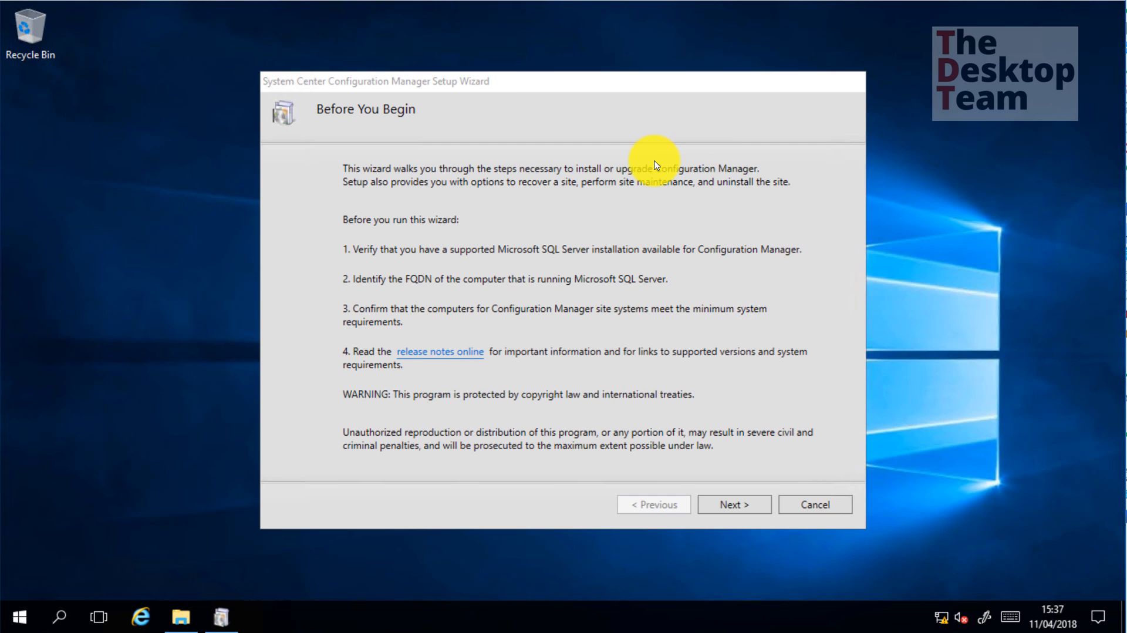
{"action": "left_click", "coordinate": [730, 506]}
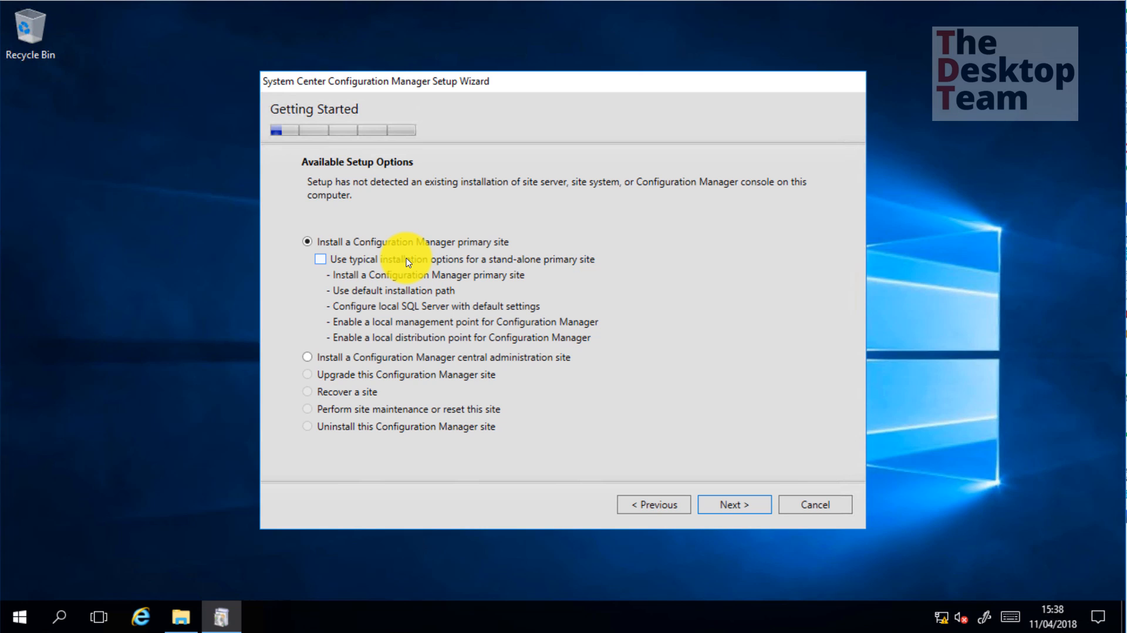
Choose 'Install the evaluation edition' instead of entering a product key
{"action": "left_click", "coordinate": [744, 506]}
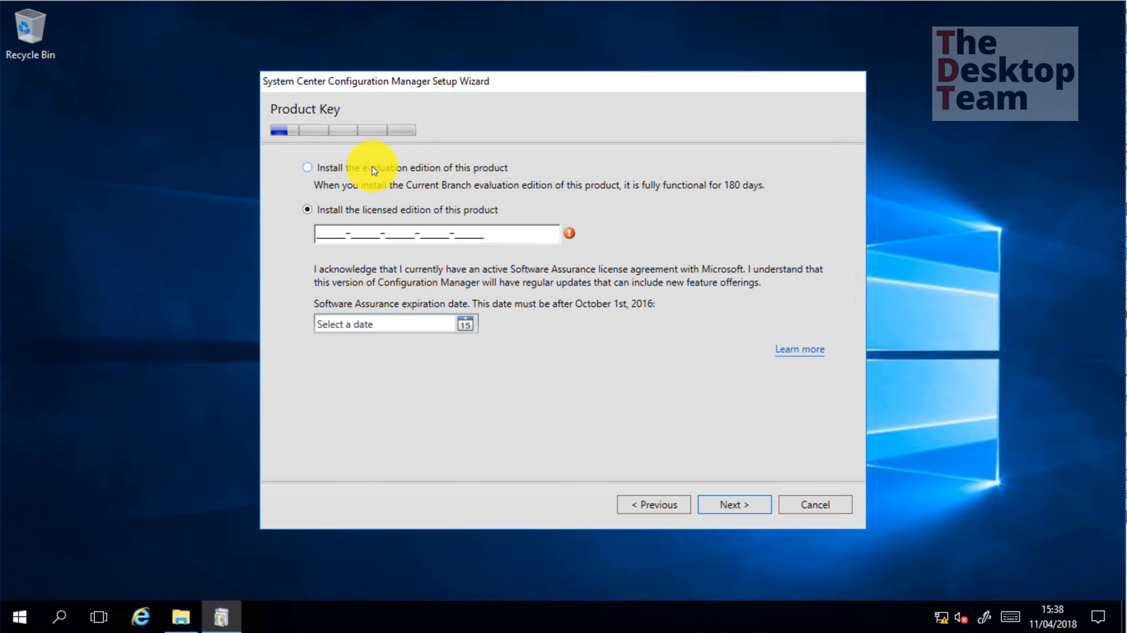
{"action": "left_click", "coordinate": [340, 169]}
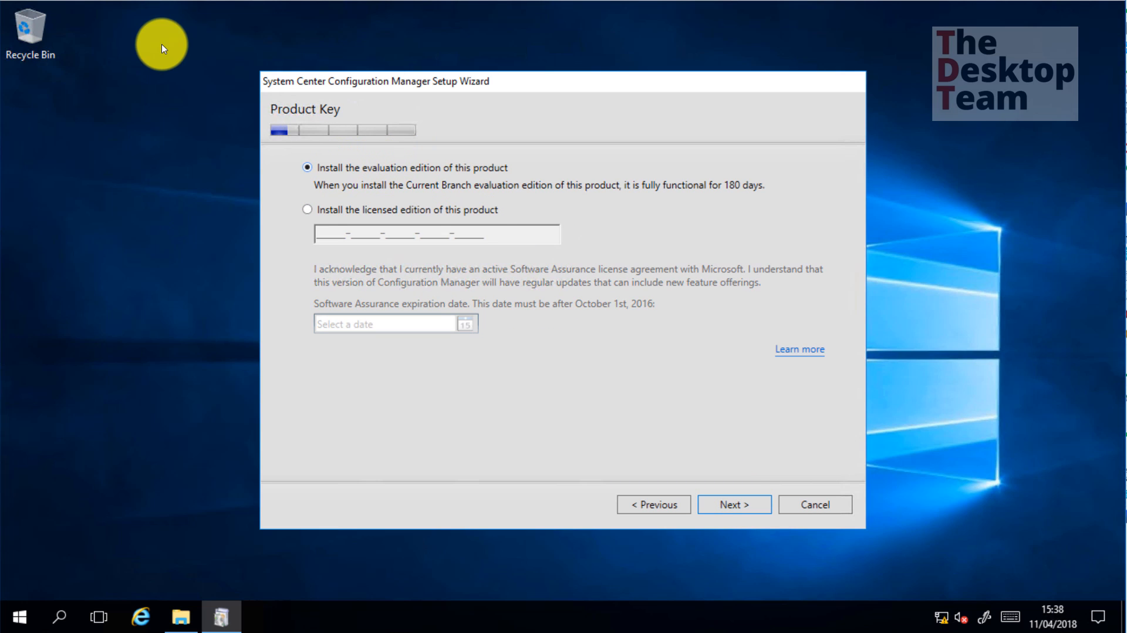
{"action": "left_click", "coordinate": [337, 210]}
{"action": "left_click_drag", "start_coordinate": [467, 235], "coordinate": [245, 235]}
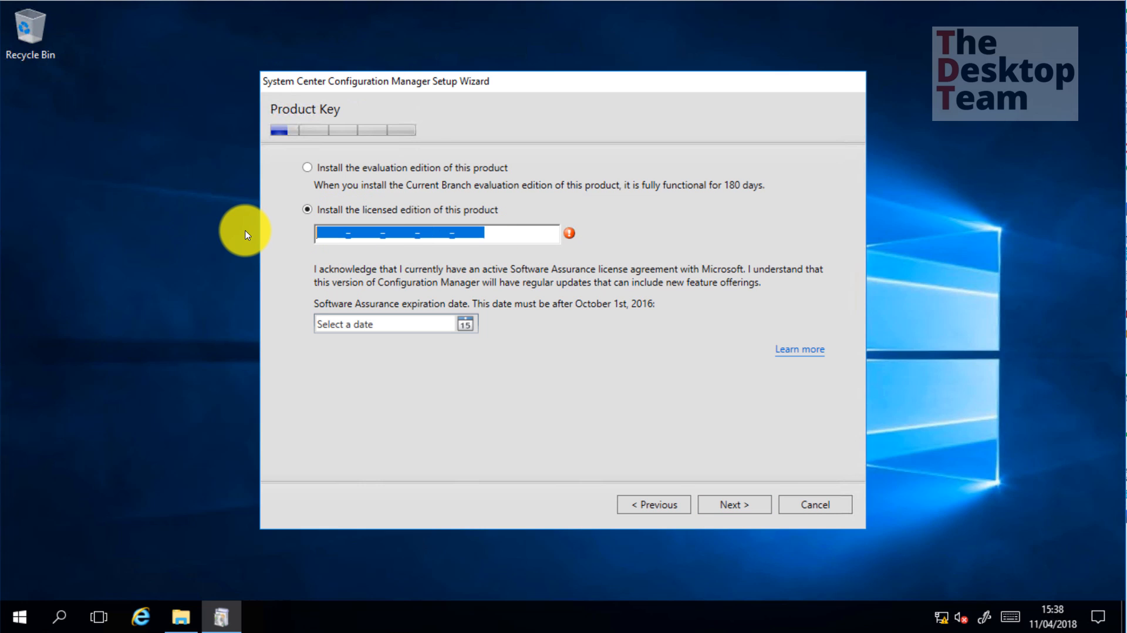
{"action": "left_click", "coordinate": [328, 170]}
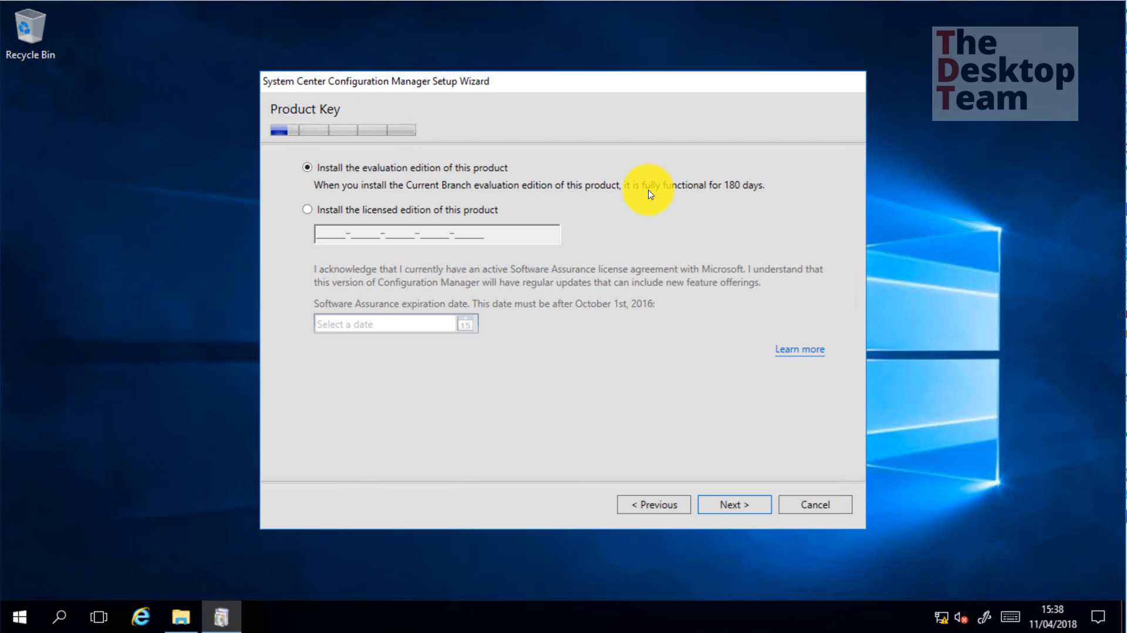
{"action": "left_click", "coordinate": [746, 505]}
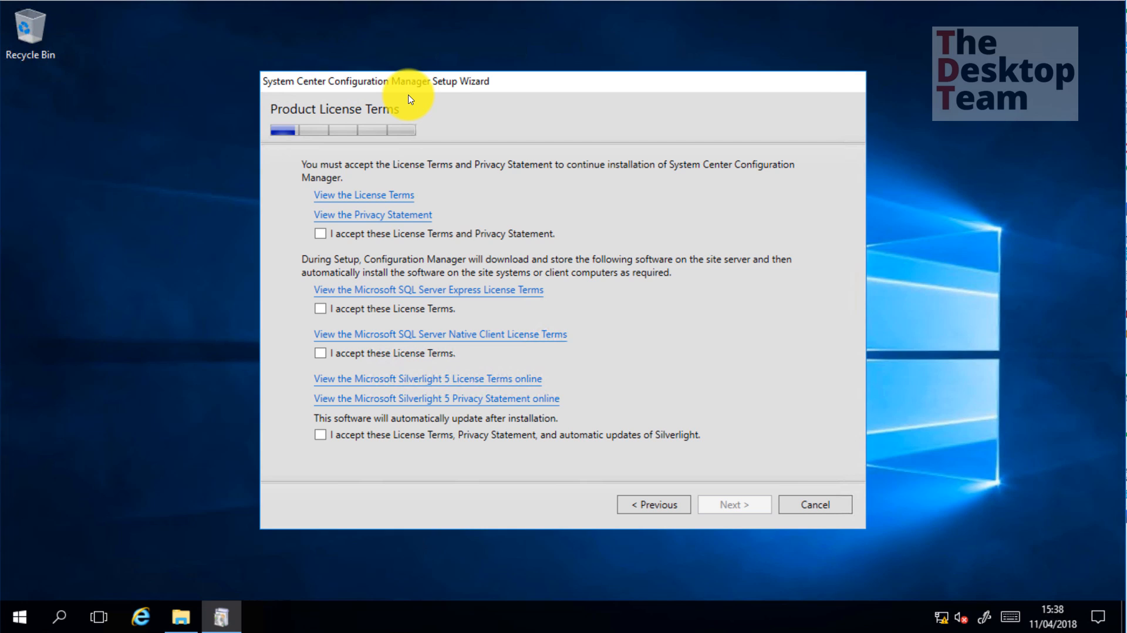
Accept all four license terms: main/privacy, SQL Server Express, SQL Native Client, and Silverlight
{"action": "left_click", "coordinate": [320, 234]}
{"action": "left_click", "coordinate": [320, 309]}
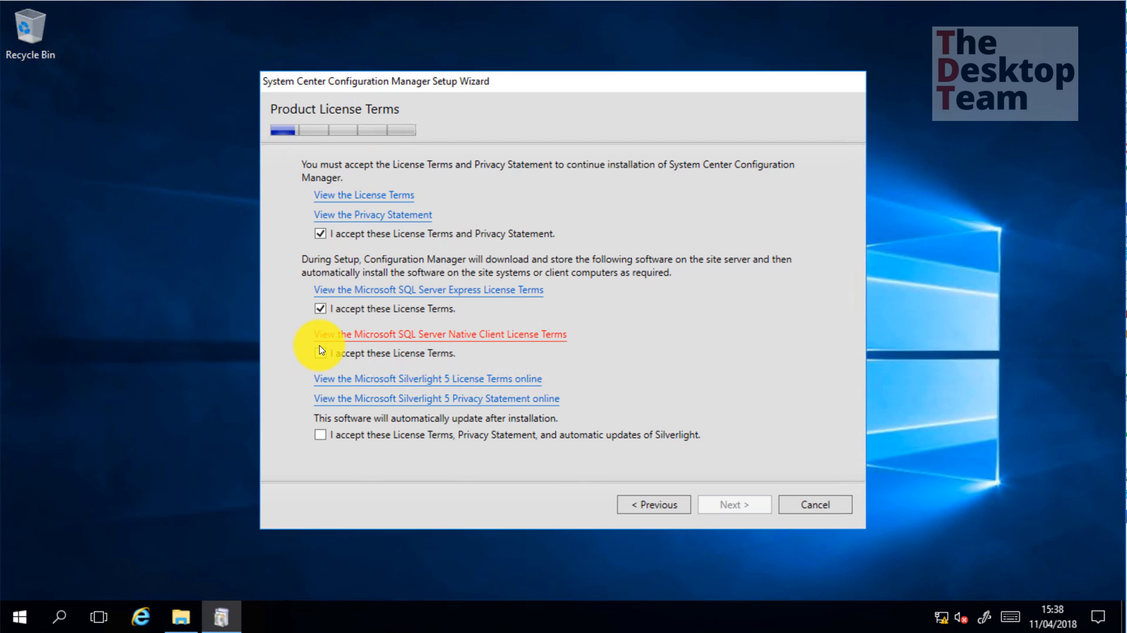
{"action": "left_click", "coordinate": [320, 353]}
{"action": "left_click", "coordinate": [320, 435]}
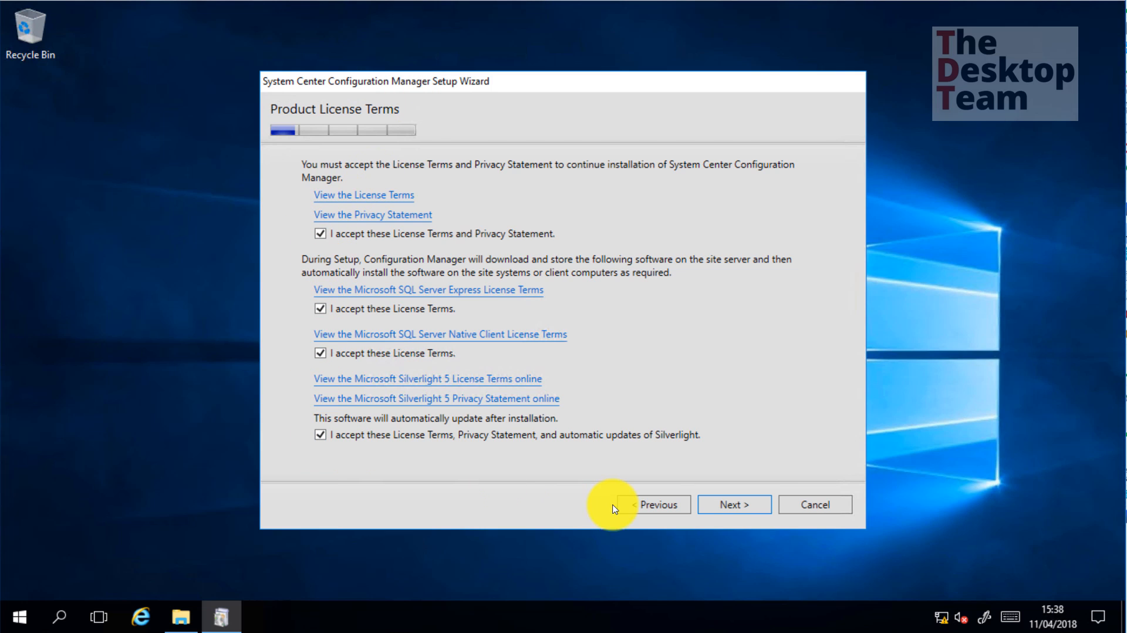
{"action": "left_click", "coordinate": [727, 507]}
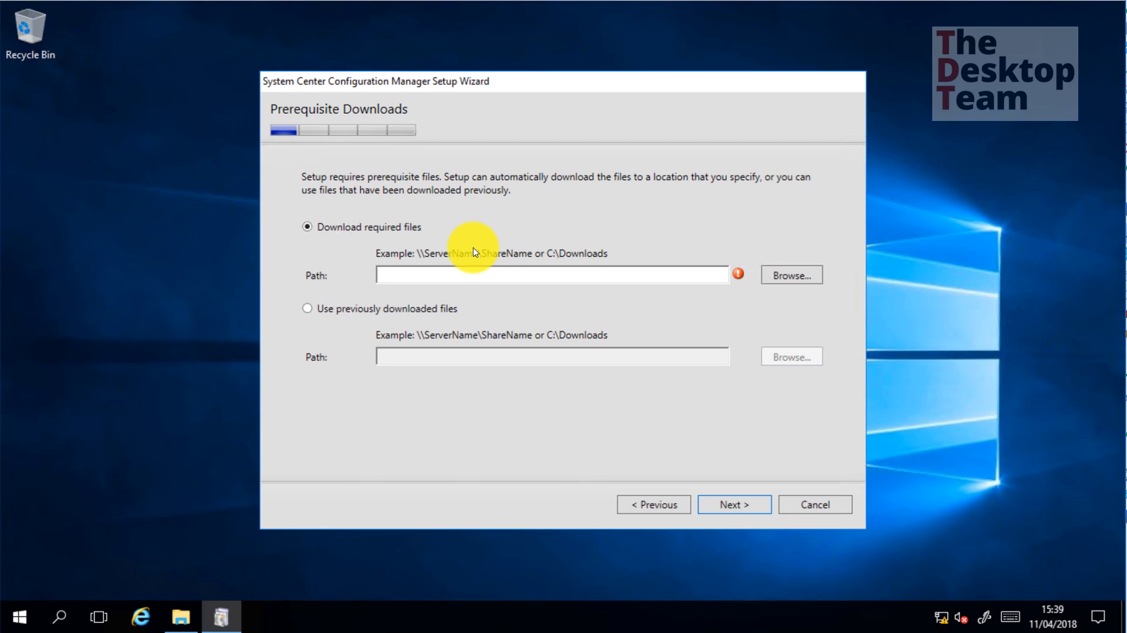
Use previously downloaded prerequisites, pasting the SCCMCB Redist folder path copied from File Explorer
{"action": "left_click", "coordinate": [308, 310]}
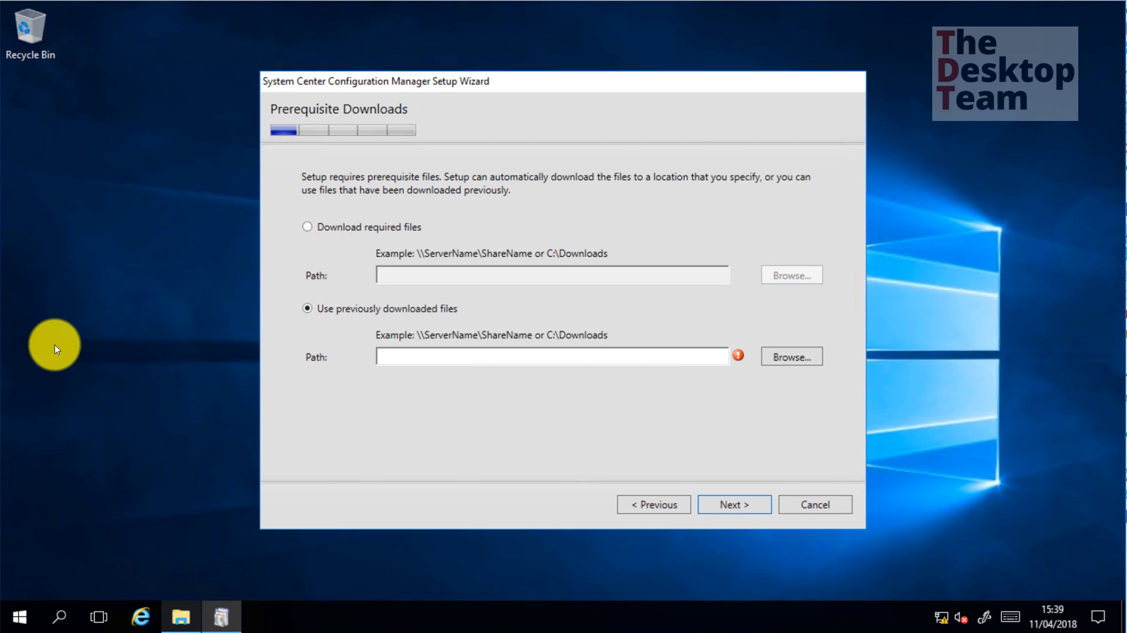
{"action": "left_click", "coordinate": [182, 611]}
{"action": "left_click", "coordinate": [476, 199]}
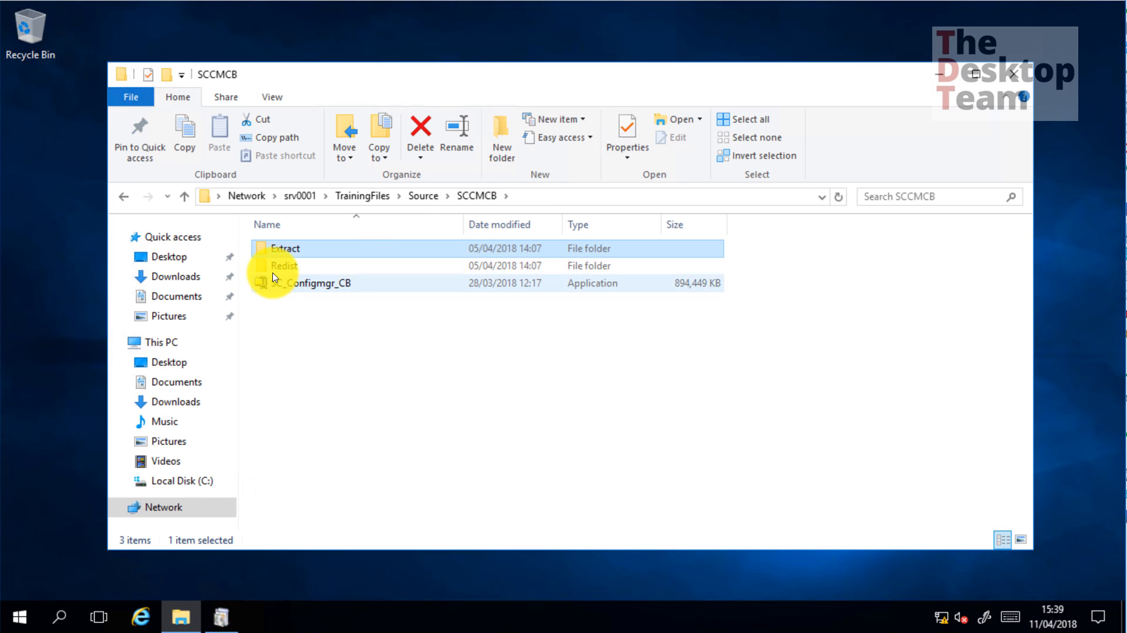
{"action": "double_click", "coordinate": [285, 265]}
{"action": "left_click", "coordinate": [578, 200]}
{"action": "key", "text": "ctrl+c"}
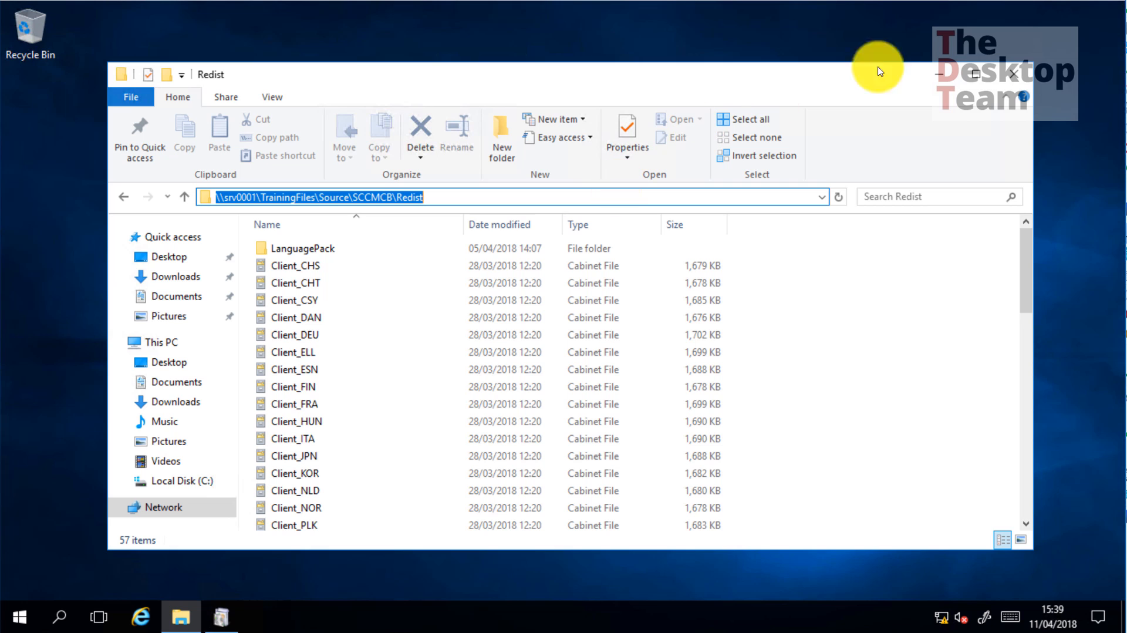
{"action": "left_click", "coordinate": [940, 73]}
{"action": "left_click", "coordinate": [470, 353]}
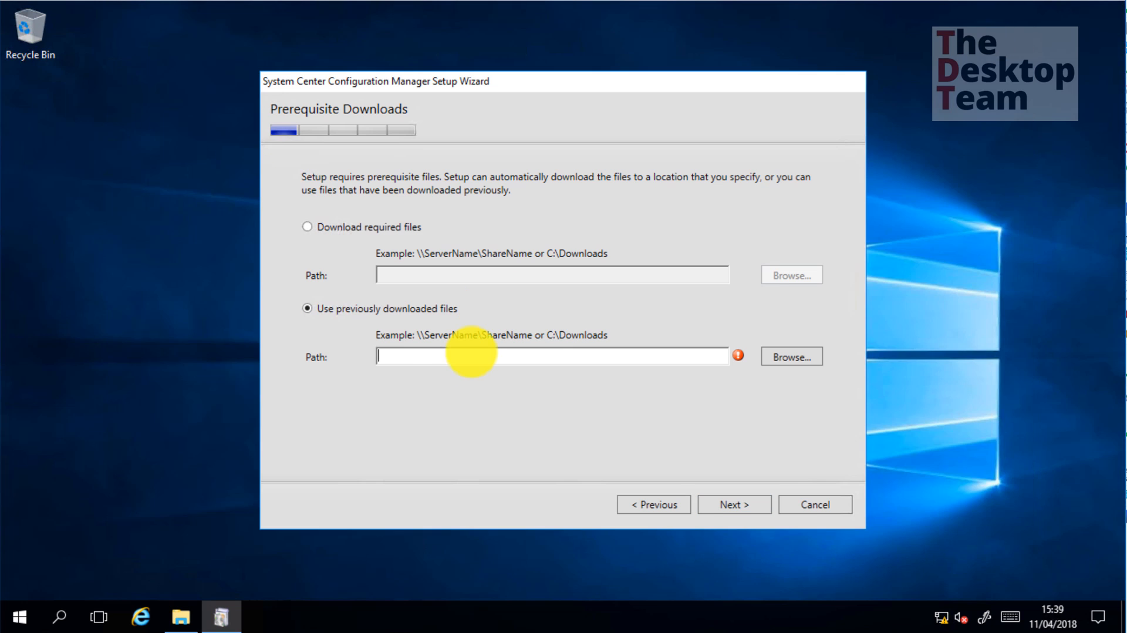
{"action": "key", "text": "ctrl+v"}
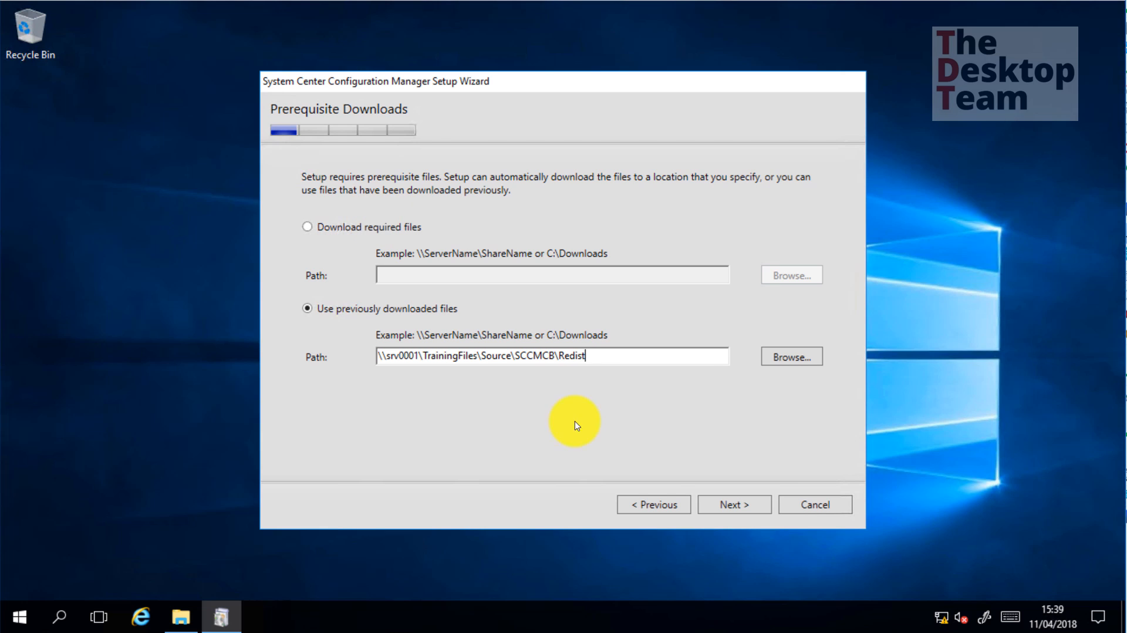
{"action": "mouse_move", "coordinate": [951, 615]}
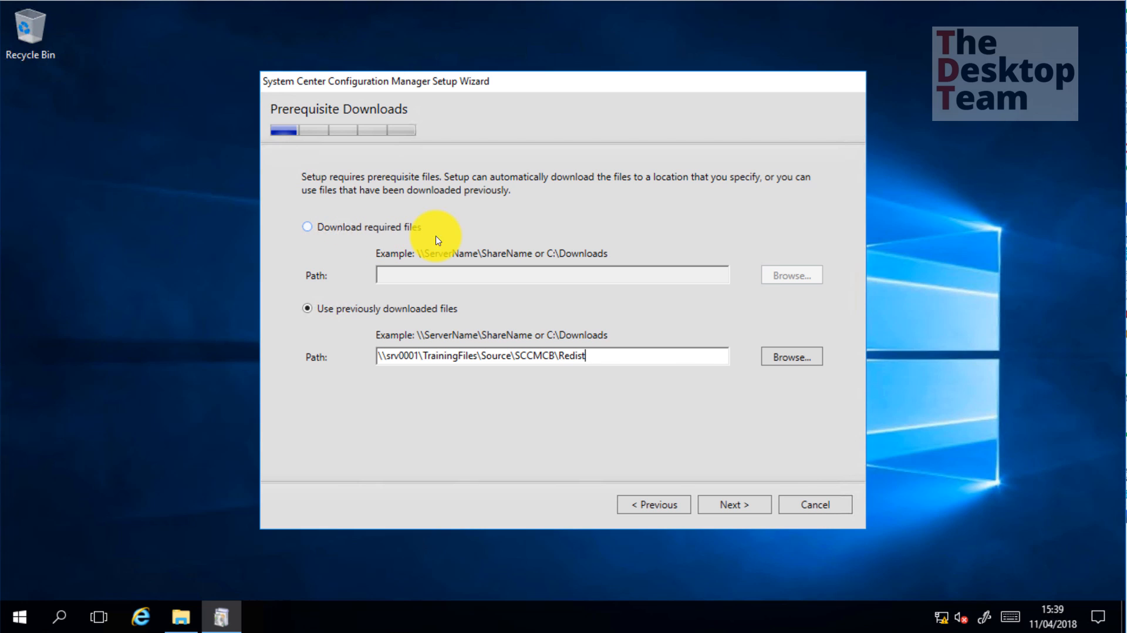
{"action": "left_click", "coordinate": [732, 511]}
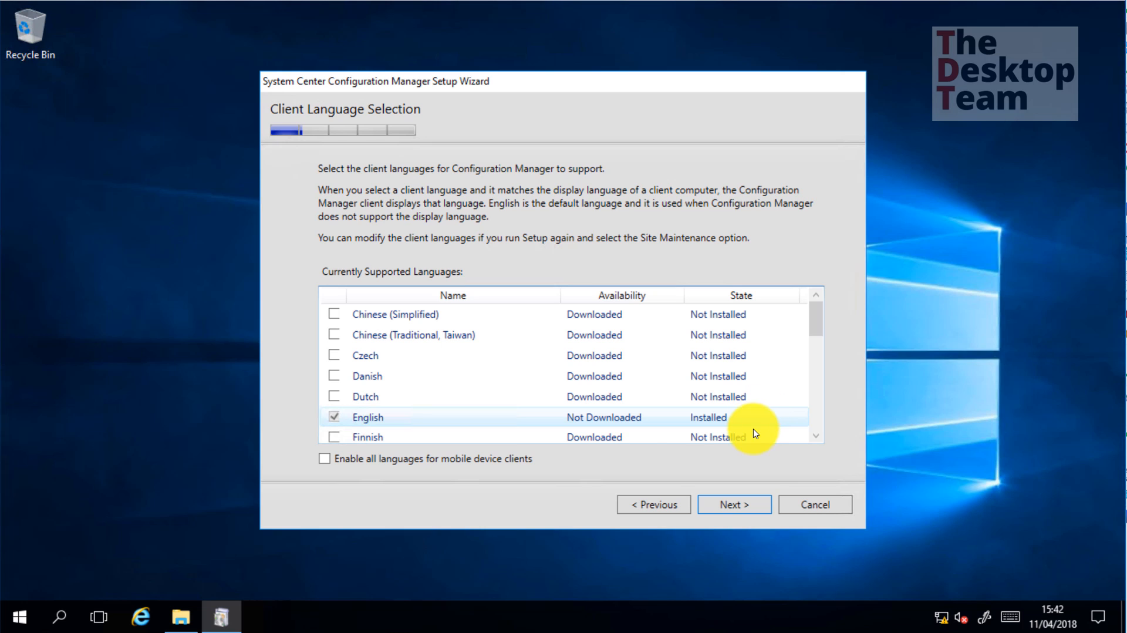
Keep English client languages and enter site code 001, checking the reserved site code list
{"action": "left_click", "coordinate": [744, 505]}
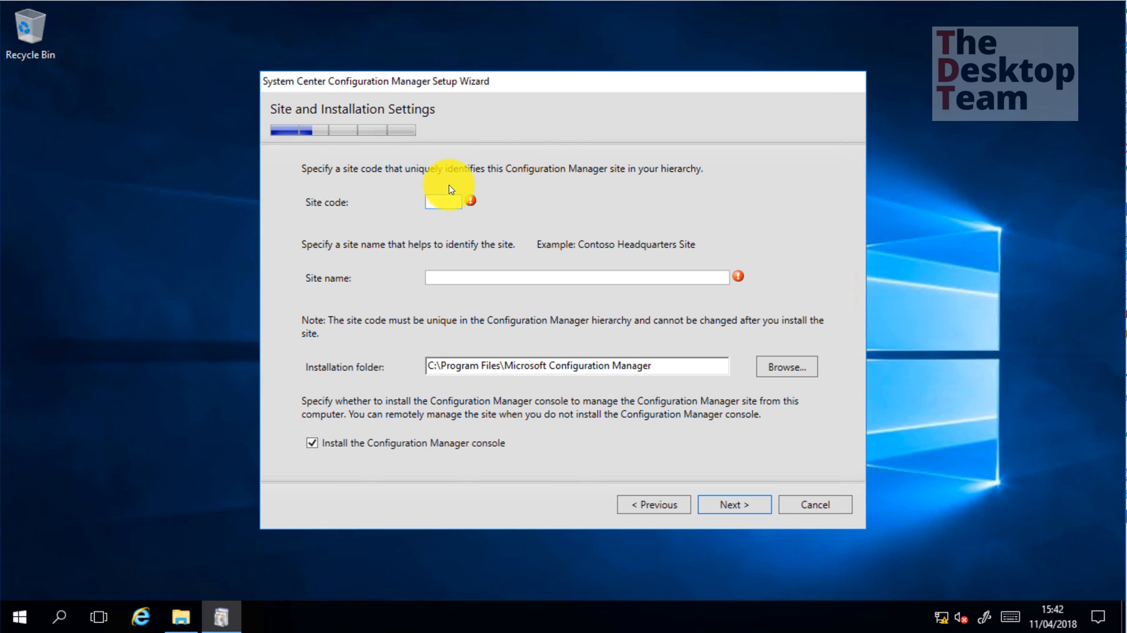
{"action": "type", "text": "001"}
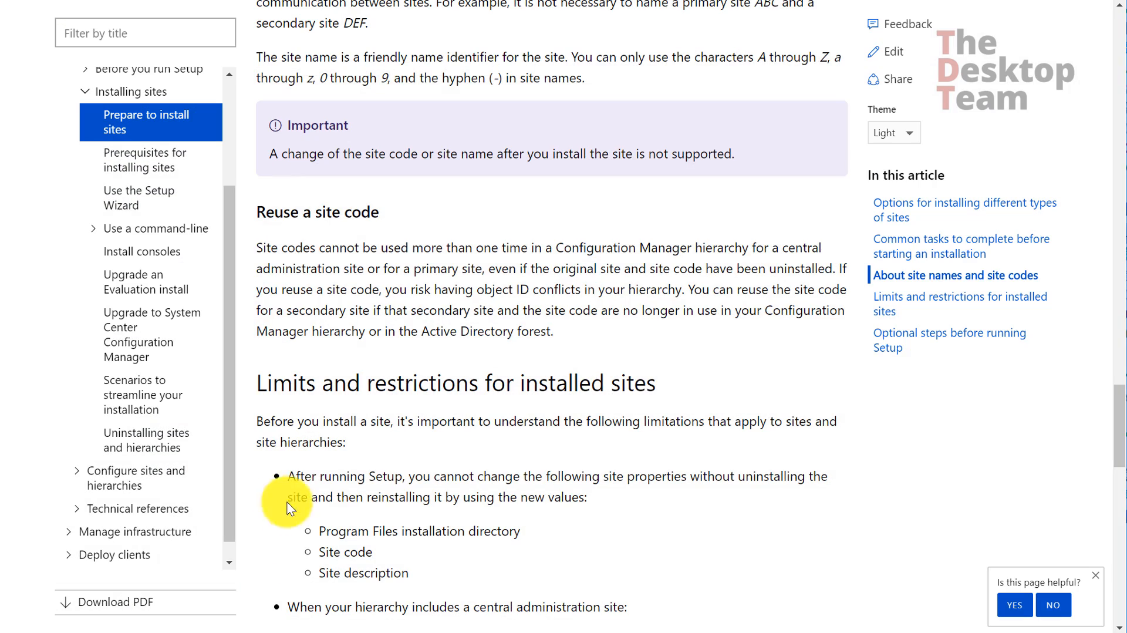
{"action": "scroll", "coordinate": [317, 464], "scroll_direction": "up", "scroll_amount": 10}
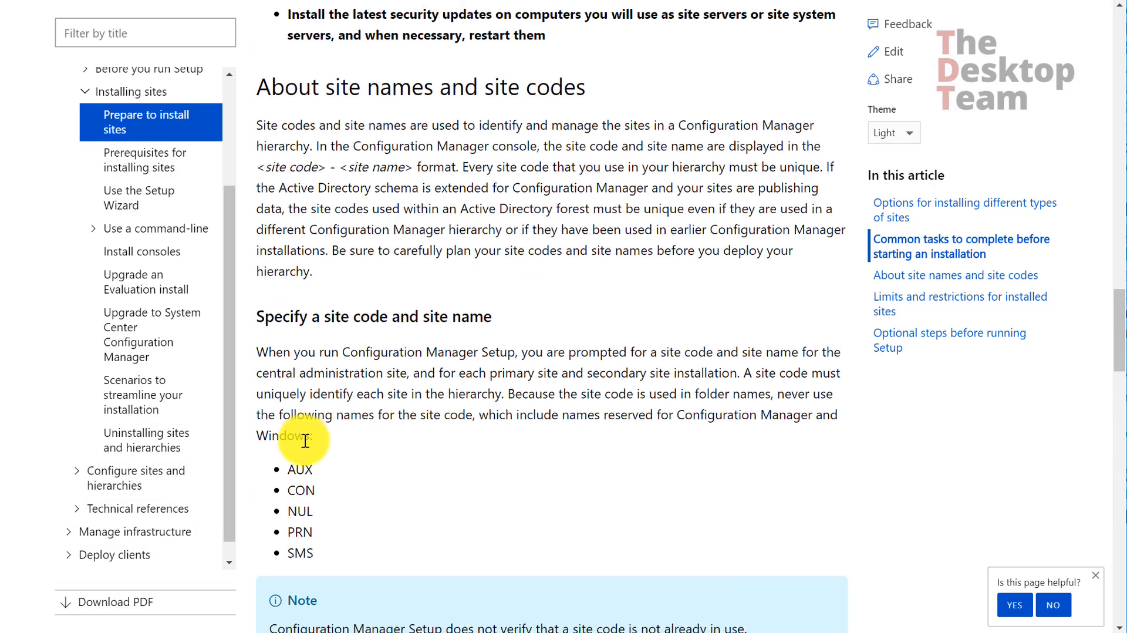
{"action": "scroll", "coordinate": [289, 440], "scroll_direction": "down", "scroll_amount": 2}
{"action": "left_click_drag", "start_coordinate": [289, 391], "coordinate": [317, 437]}
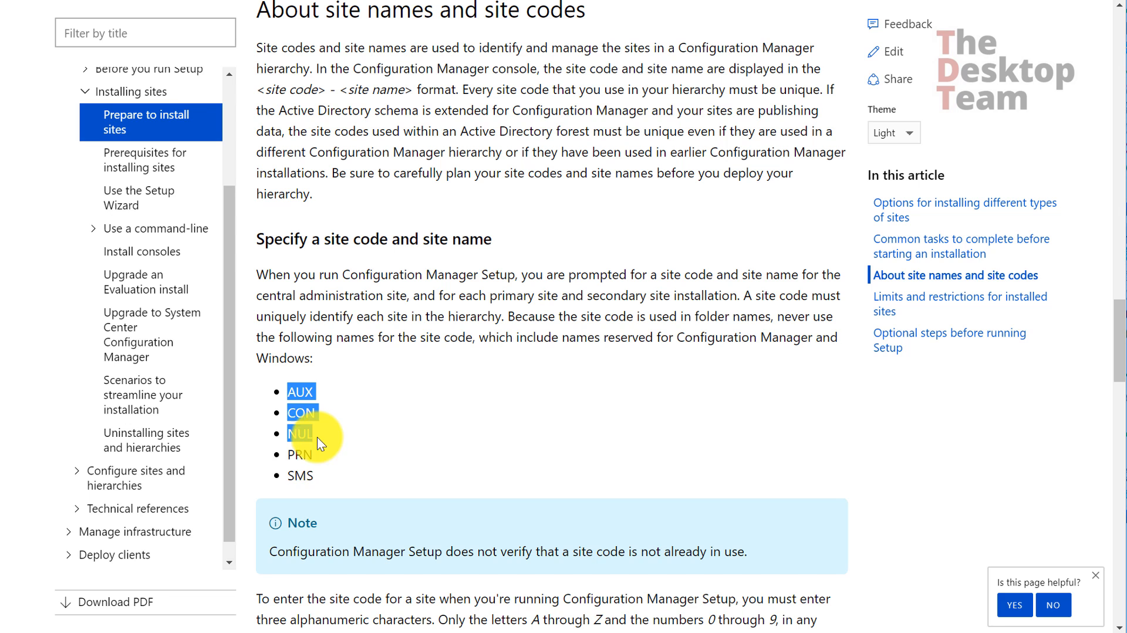
{"action": "left_click", "coordinate": [331, 473]}
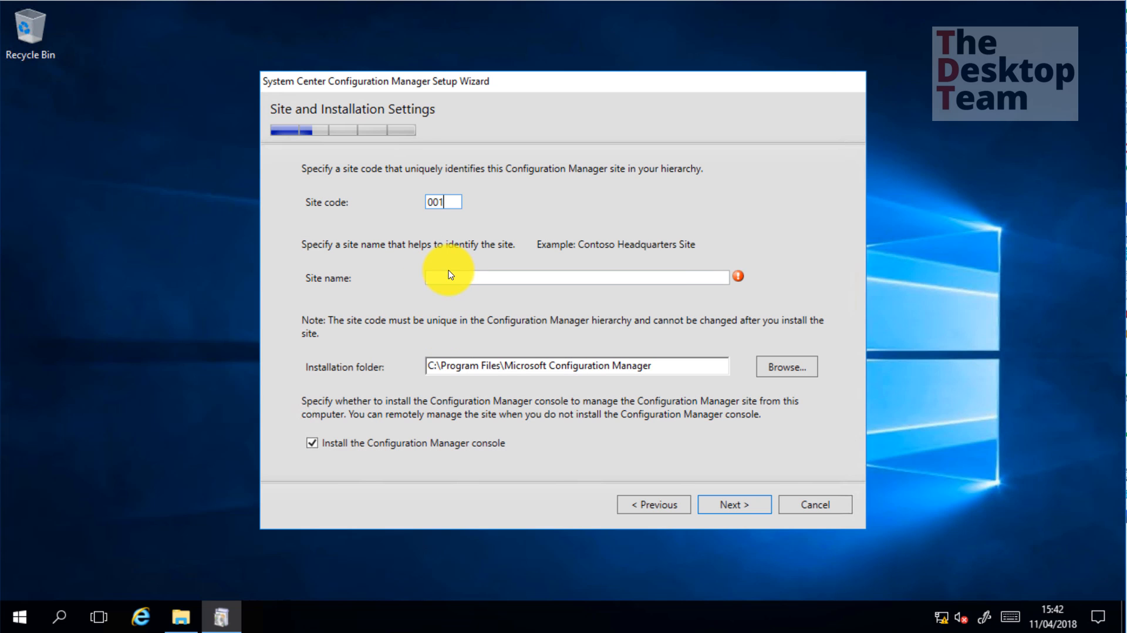
Name the site 'Training Lab', install to c:\ConfigMgr, and choose a stand-alone primary site
{"action": "left_click", "coordinate": [447, 277]}
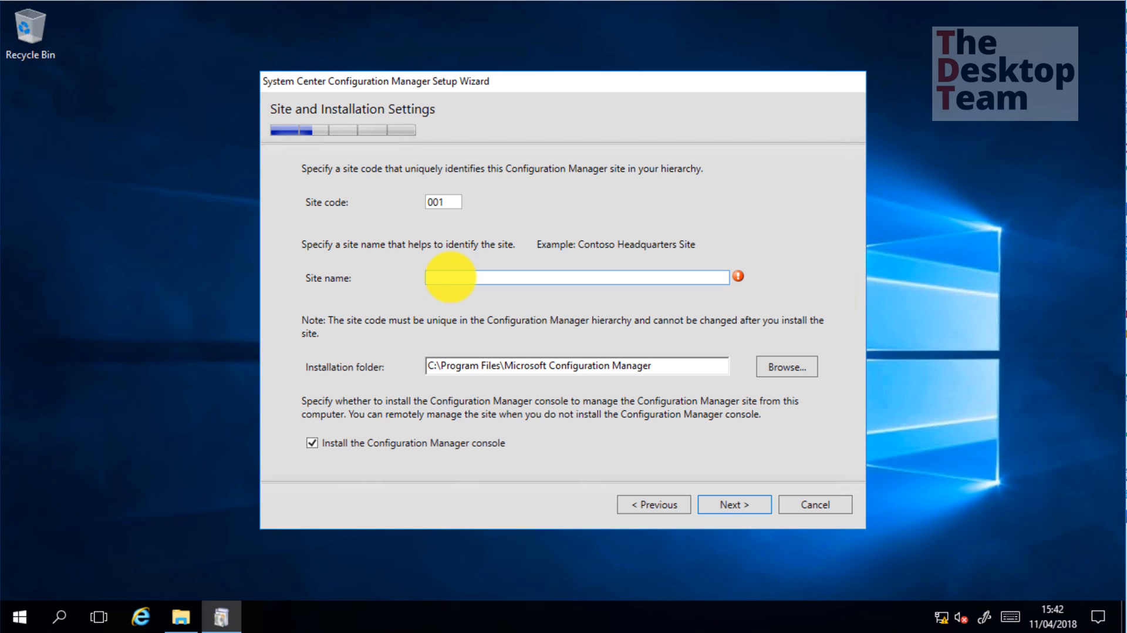
{"action": "type", "text": "Training Lab"}
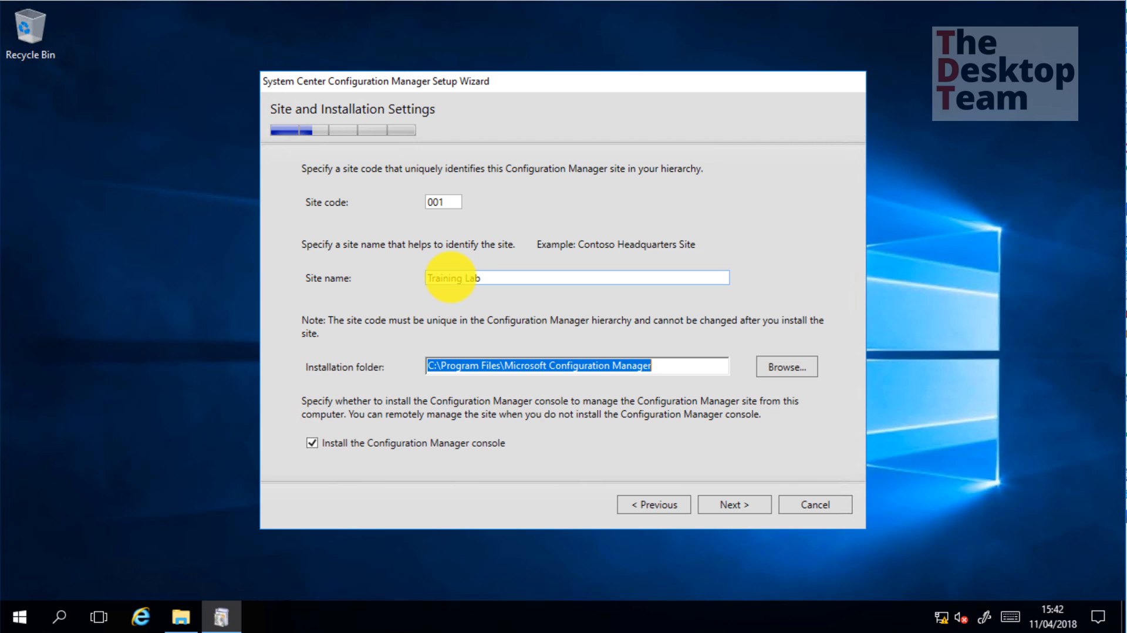
{"action": "type", "text": "c:\\"}
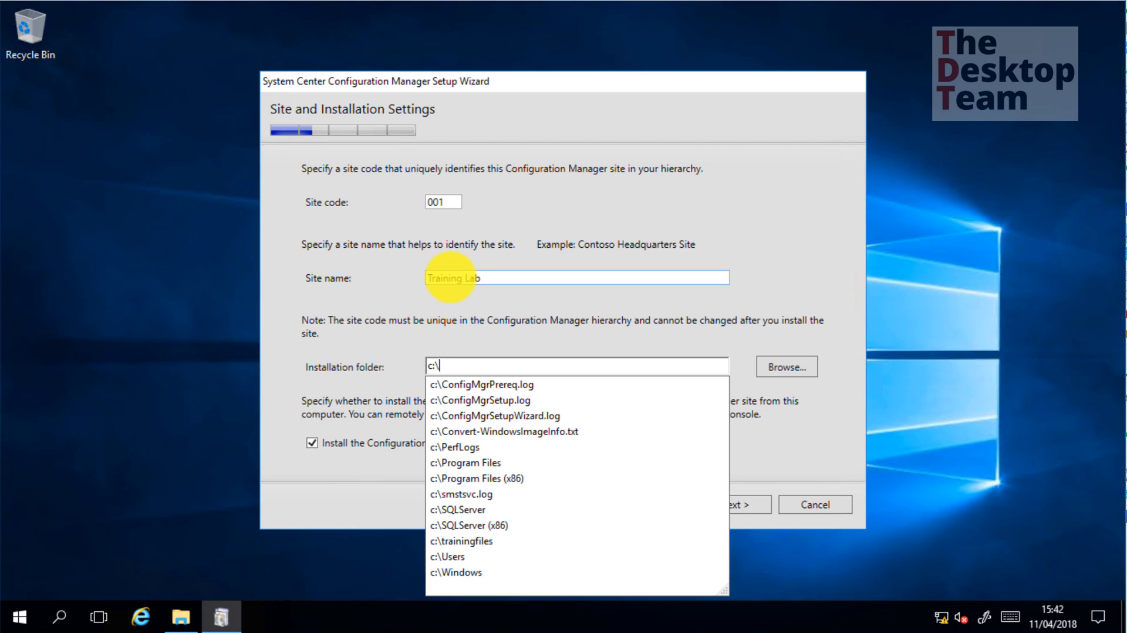
{"action": "type", "text": "ConfigMgr"}
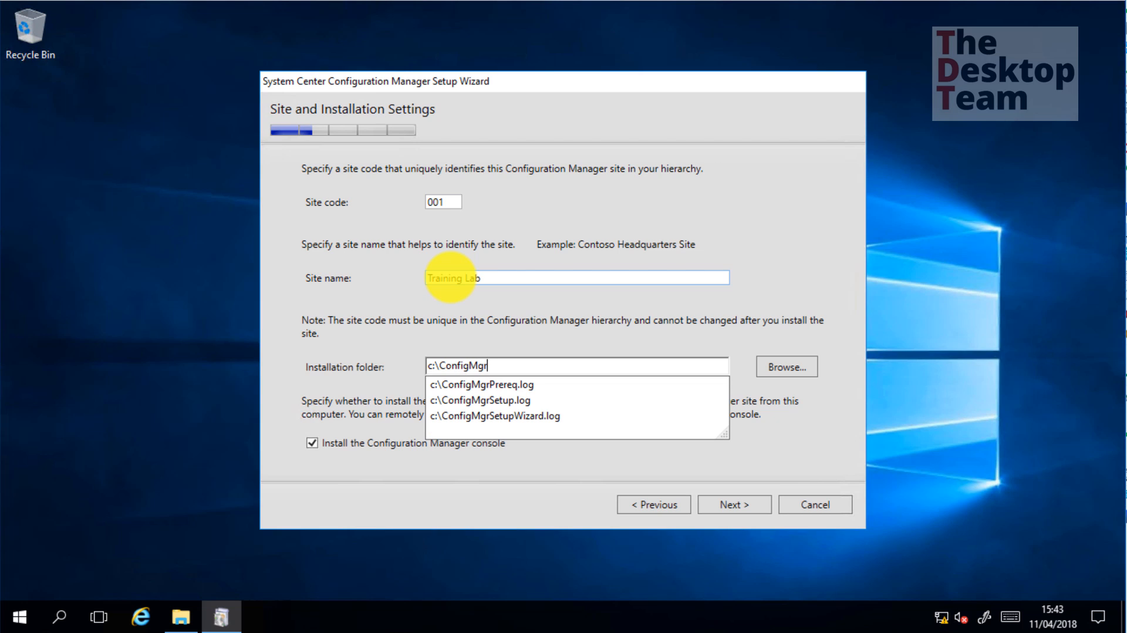
{"action": "key", "text": "Tab"}
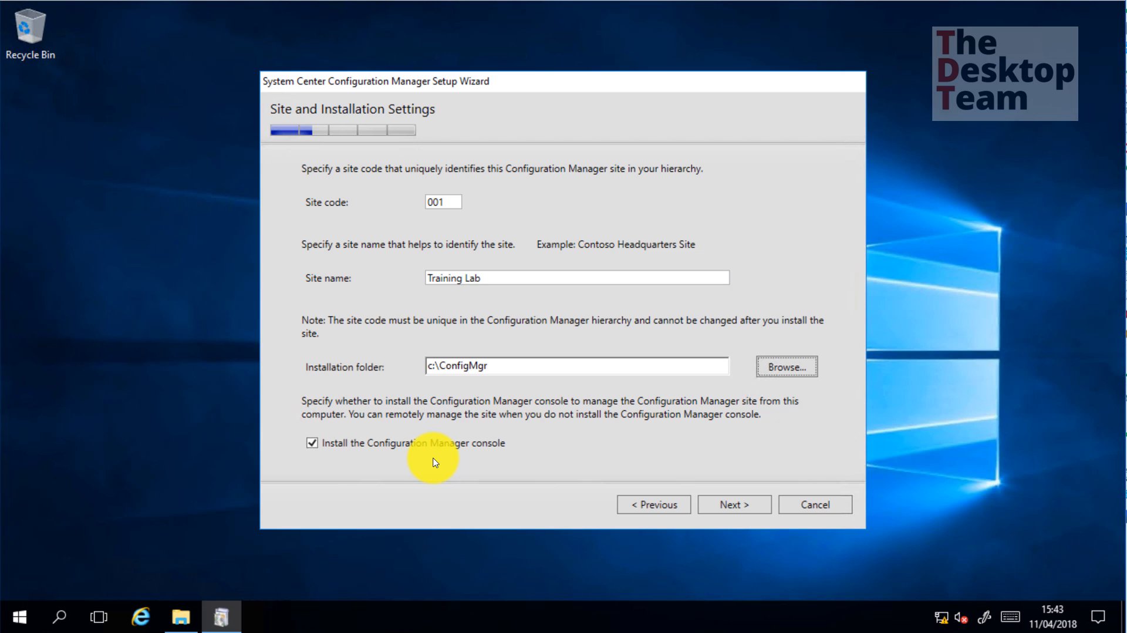
{"action": "left_click", "coordinate": [743, 505]}
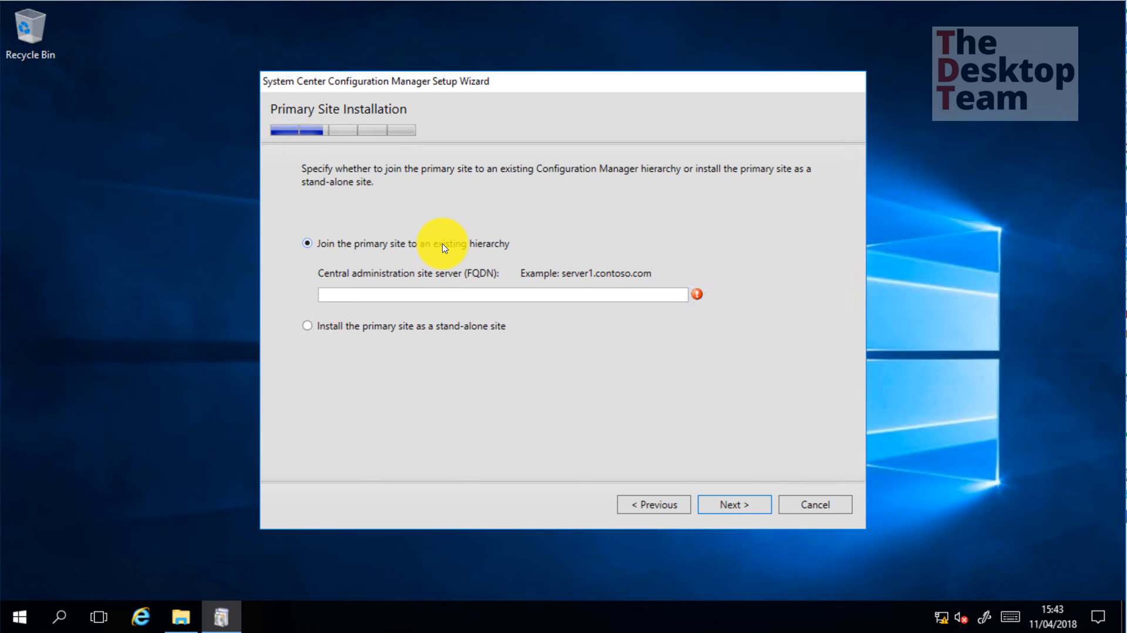
{"action": "left_click", "coordinate": [456, 327]}
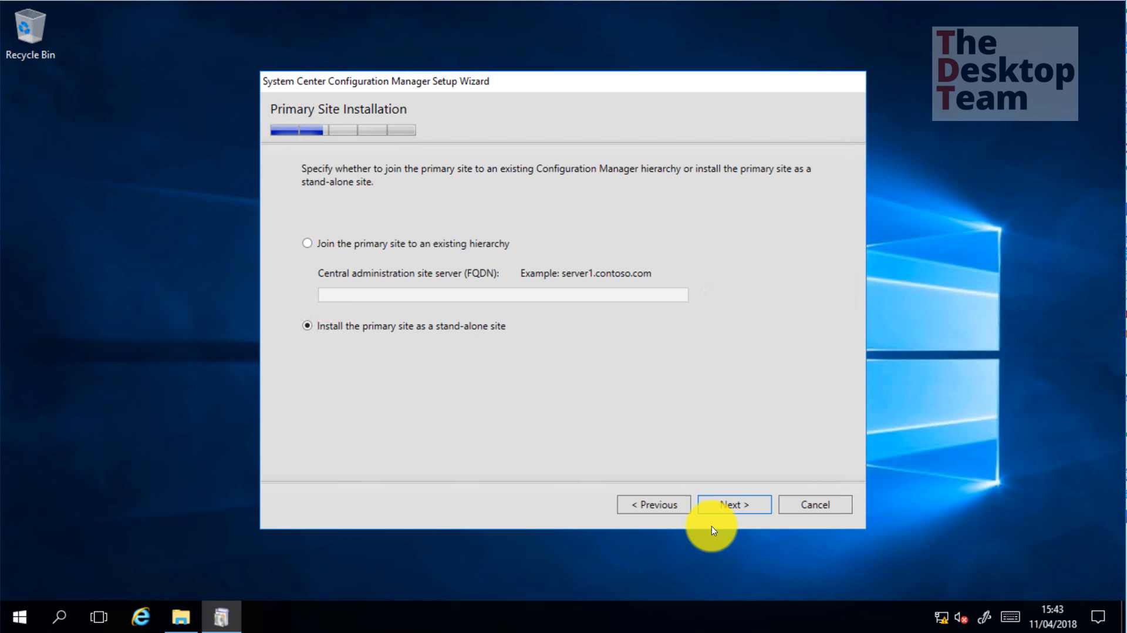
Confirm the stand-alone primary site and check database SRV0002.classroom.intranet, CM_001, Service Broker port 4022
{"action": "left_click", "coordinate": [726, 505]}
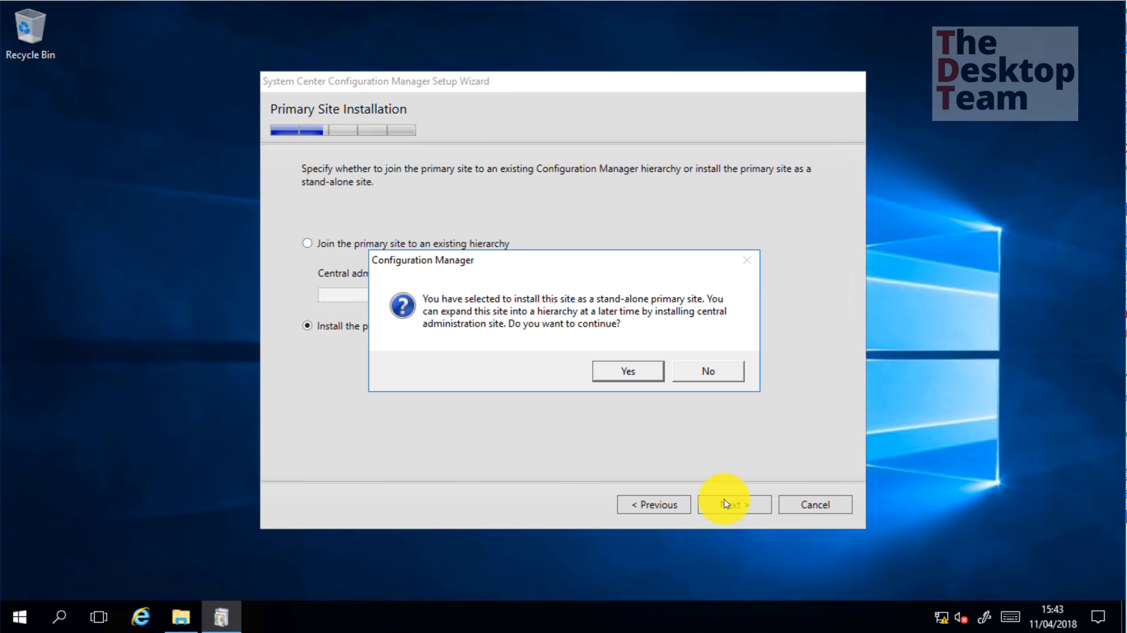
{"action": "left_click", "coordinate": [628, 371]}
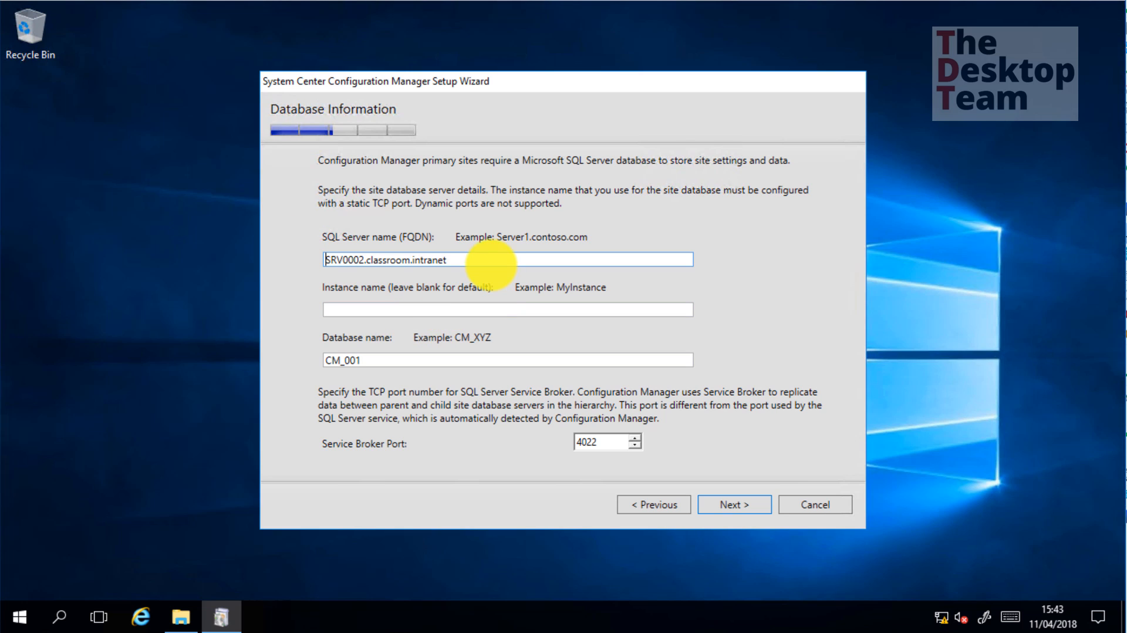
{"action": "left_click_drag", "start_coordinate": [490, 260], "coordinate": [227, 262]}
{"action": "key", "text": "Tab"}
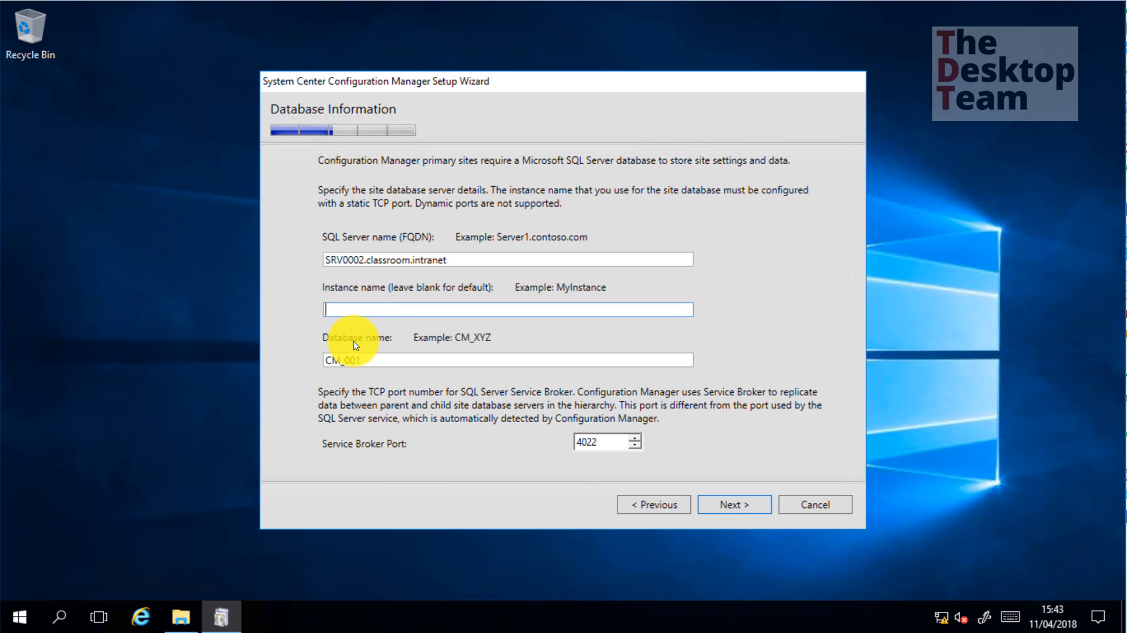
{"action": "left_click", "coordinate": [341, 360]}
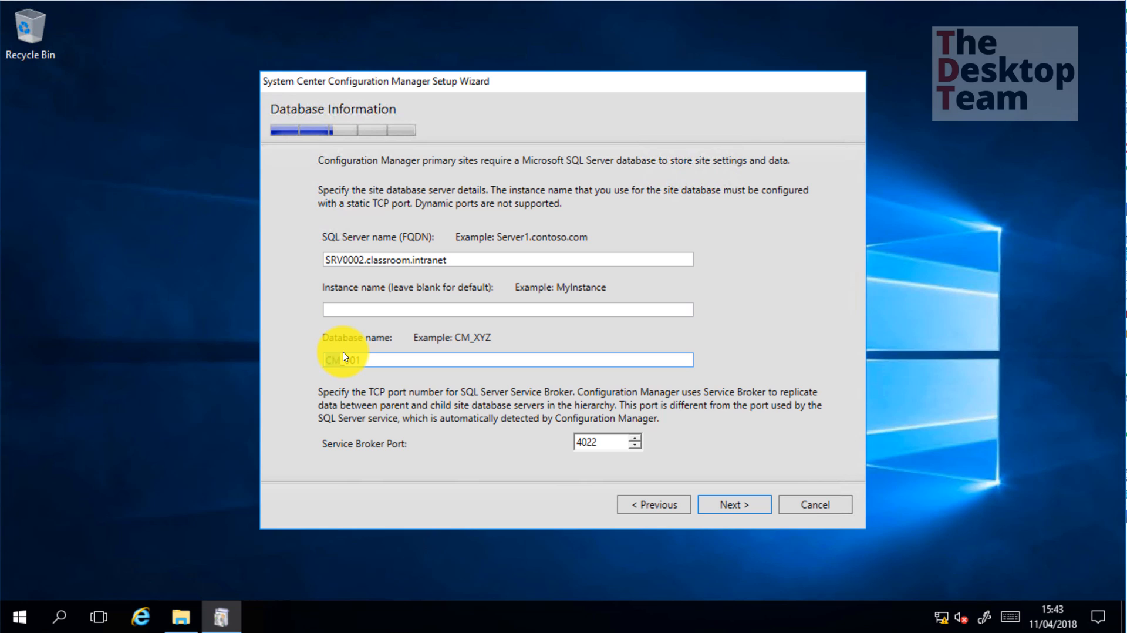
{"action": "left_click_drag", "start_coordinate": [343, 360], "coordinate": [369, 359]}
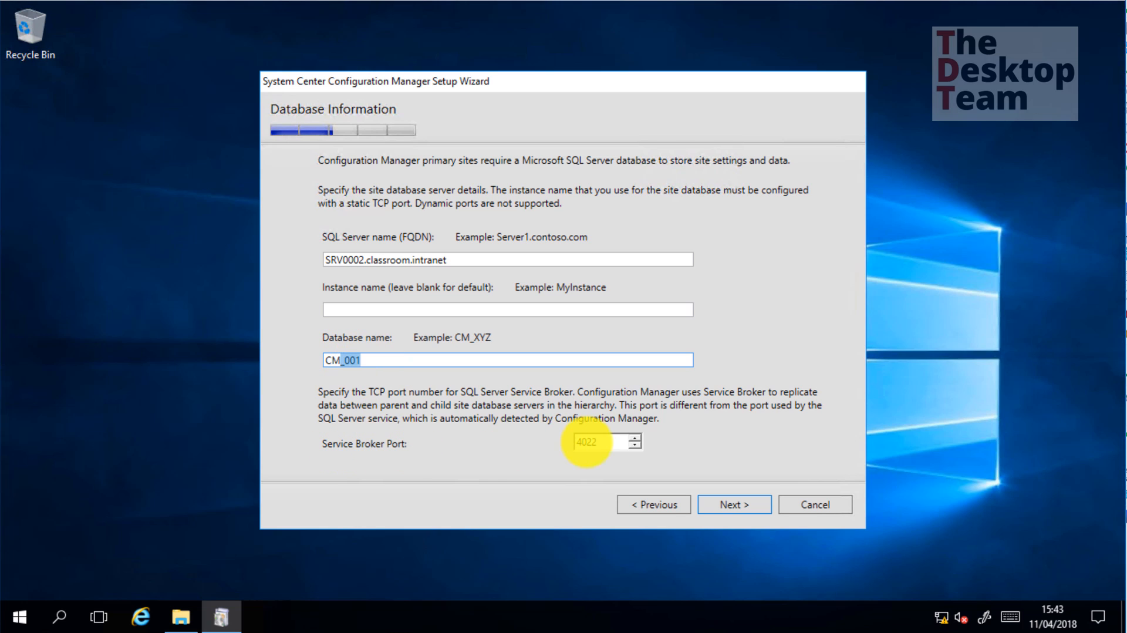
{"action": "key", "text": "Tab"}
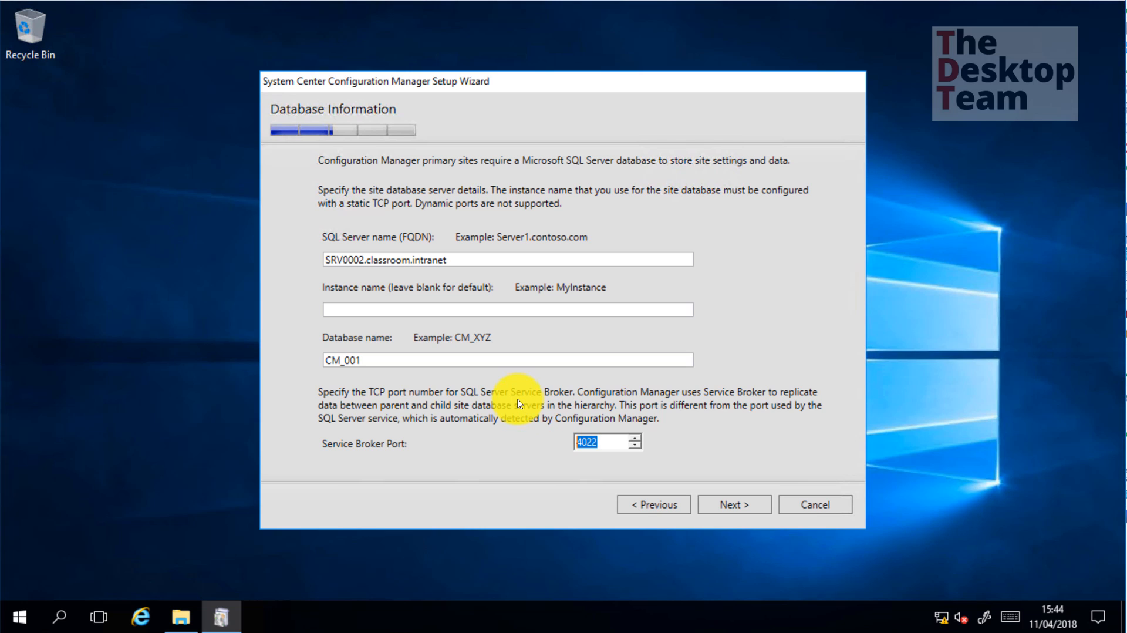
Keep the database settings and default SQL data/log paths, then check SMS Provider SRV0002.classroom.intranet
{"action": "left_click", "coordinate": [737, 505]}
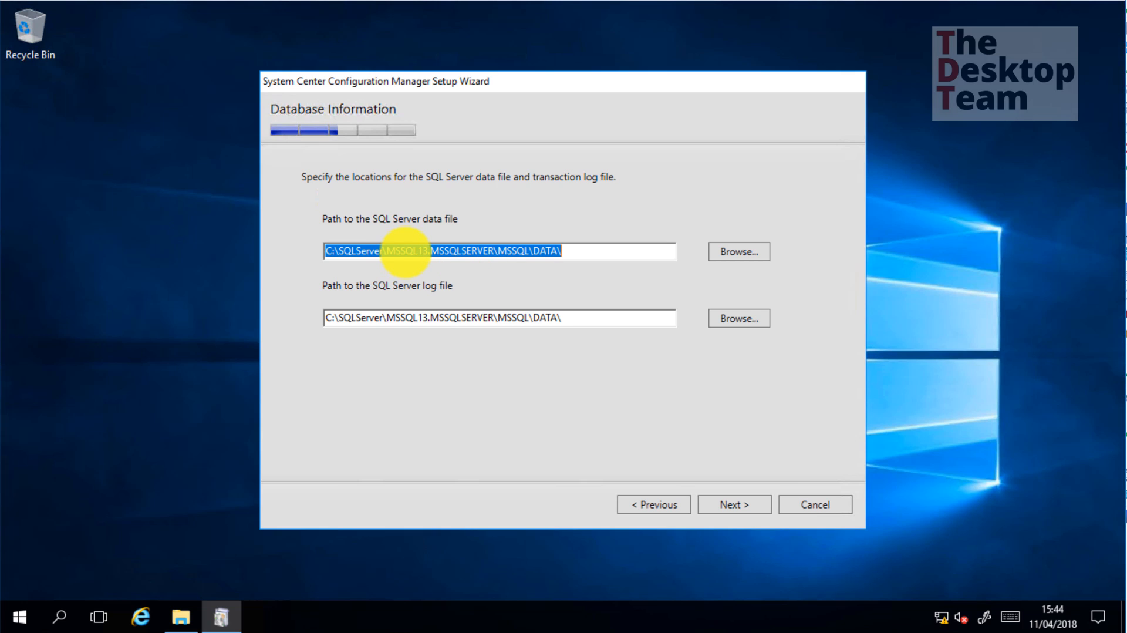
{"action": "left_click", "coordinate": [753, 509]}
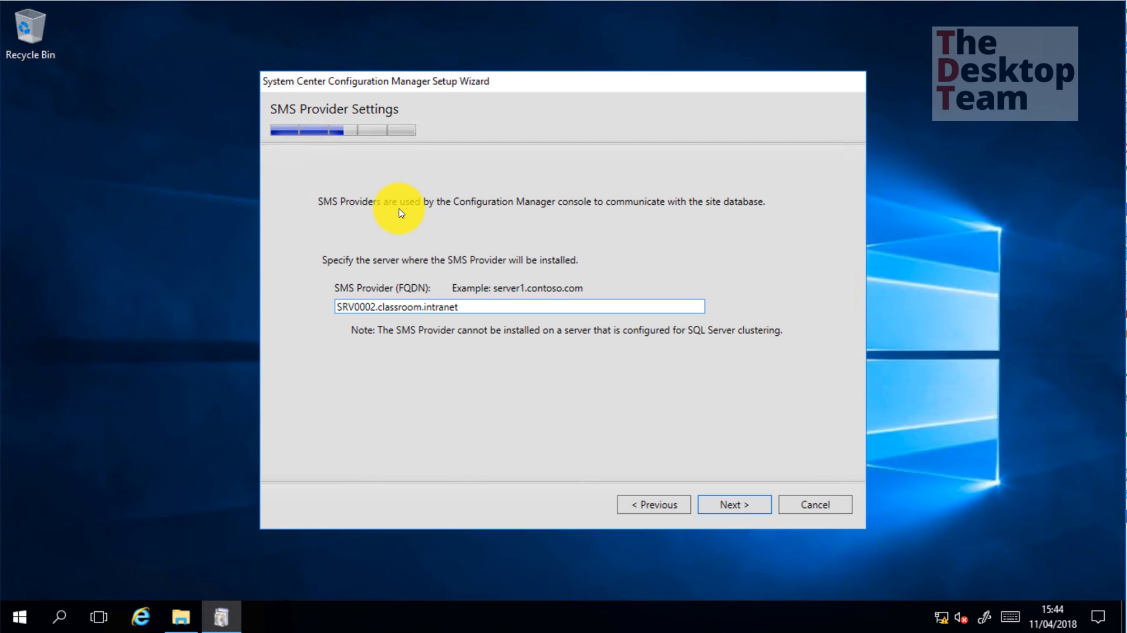
{"action": "key", "text": "Right"}
{"action": "key", "text": "Right"}
{"action": "key", "text": "Right"}
{"action": "key", "text": "Right"}
{"action": "key", "text": "Right"}
{"action": "key", "text": "Right"}
{"action": "key", "text": "Right"}
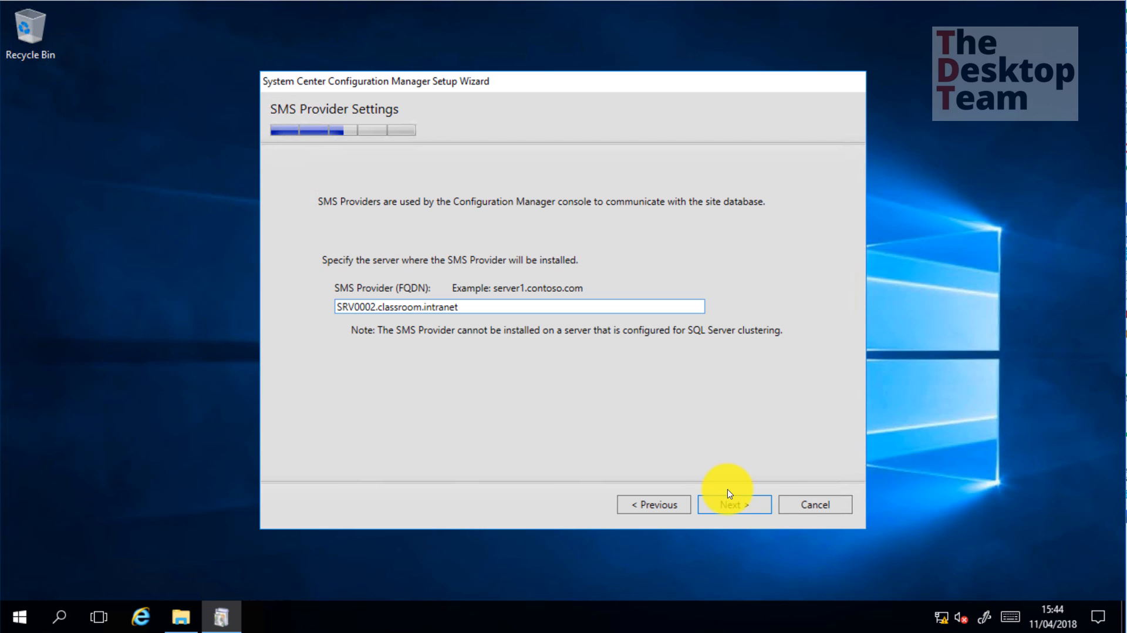
Set communication per site system role and skip installing both management and distribution points
{"action": "left_click", "coordinate": [737, 506]}
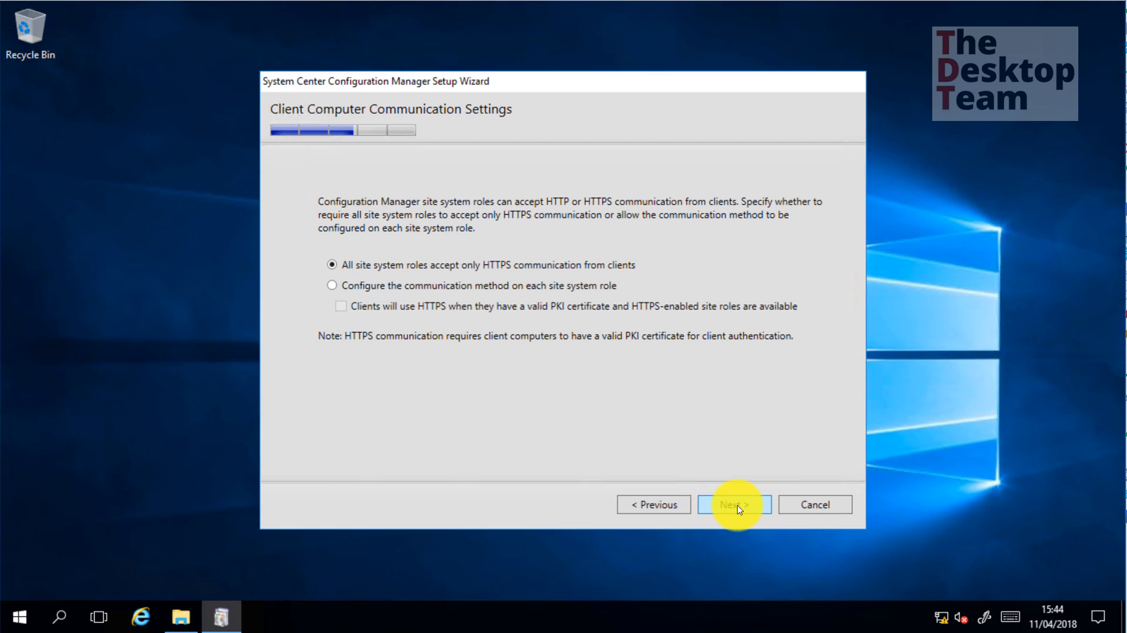
{"action": "left_click", "coordinate": [364, 286]}
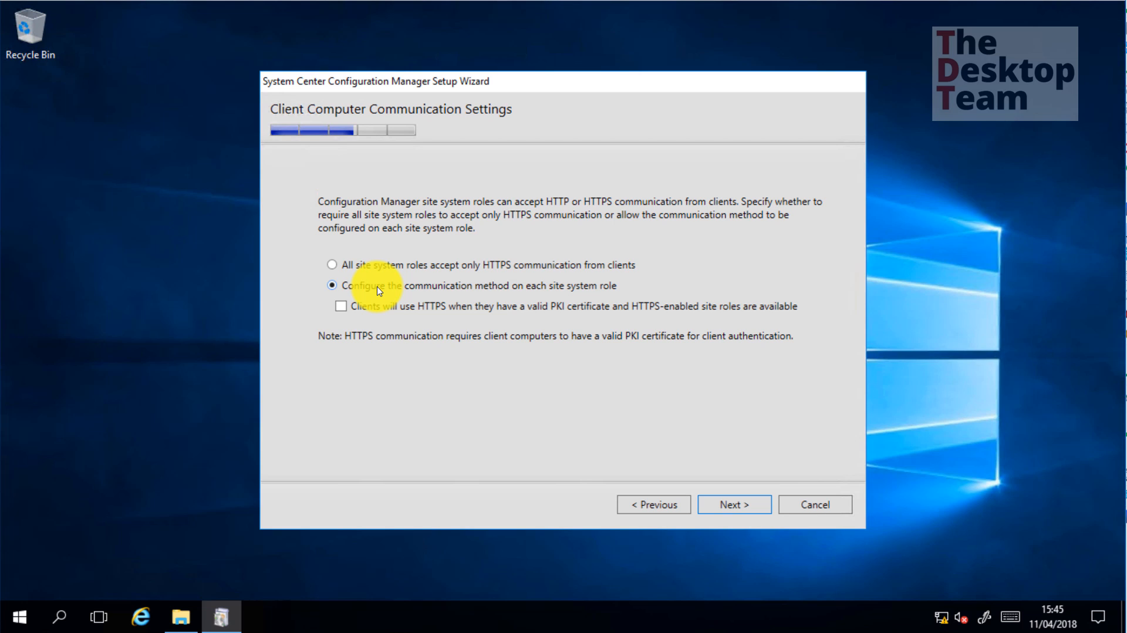
{"action": "left_click", "coordinate": [741, 509]}
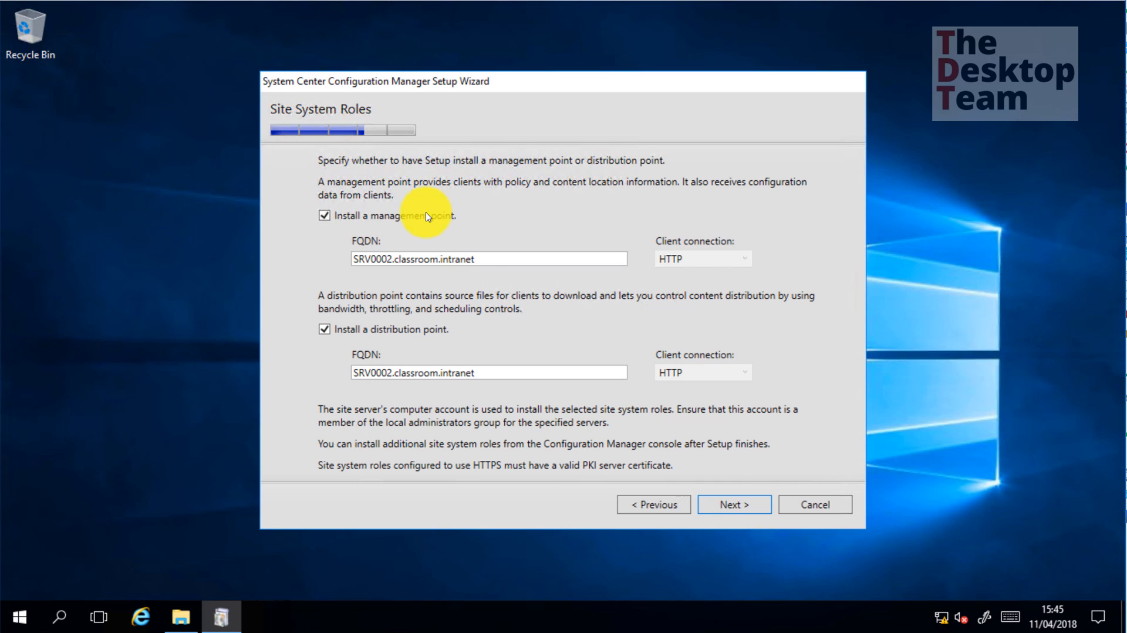
{"action": "left_click", "coordinate": [324, 216]}
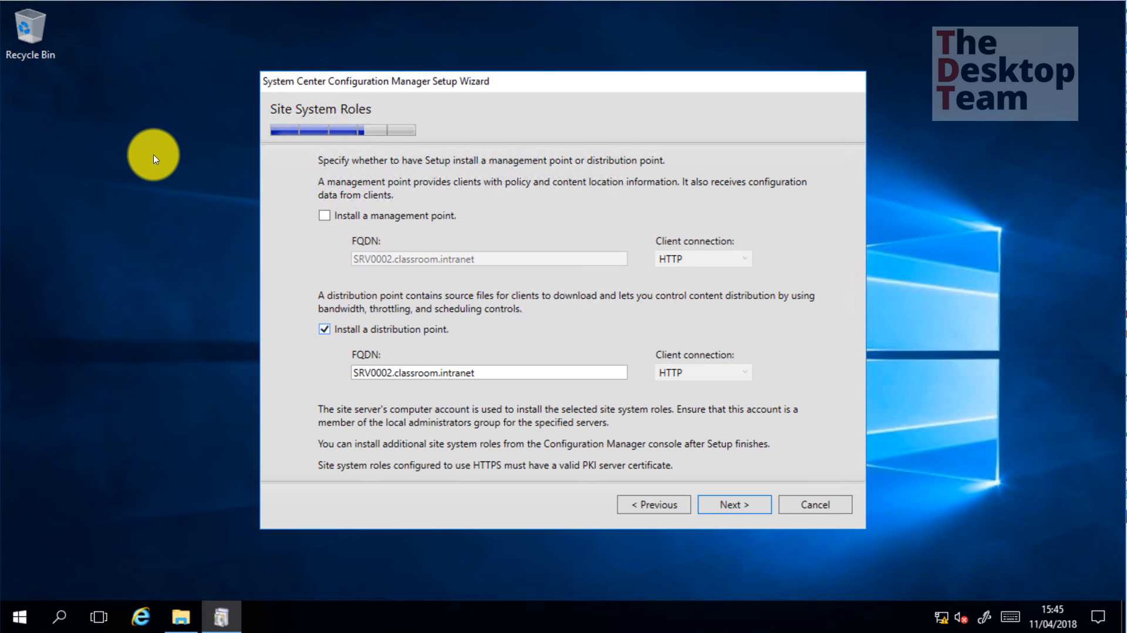
{"action": "left_click", "coordinate": [324, 329]}
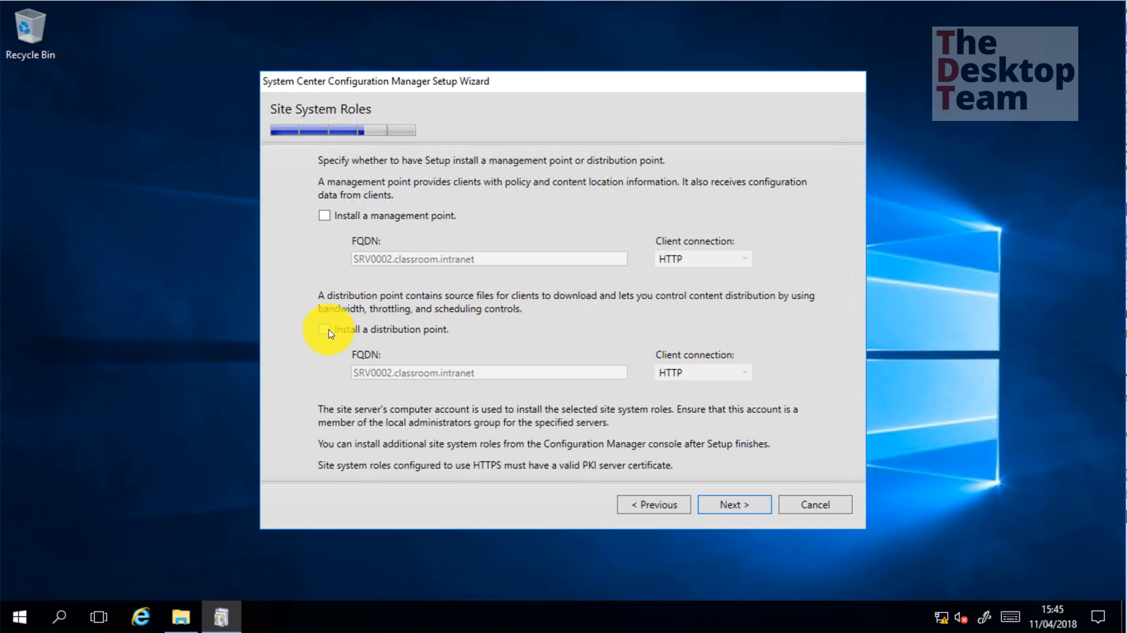
{"action": "left_click", "coordinate": [739, 506]}
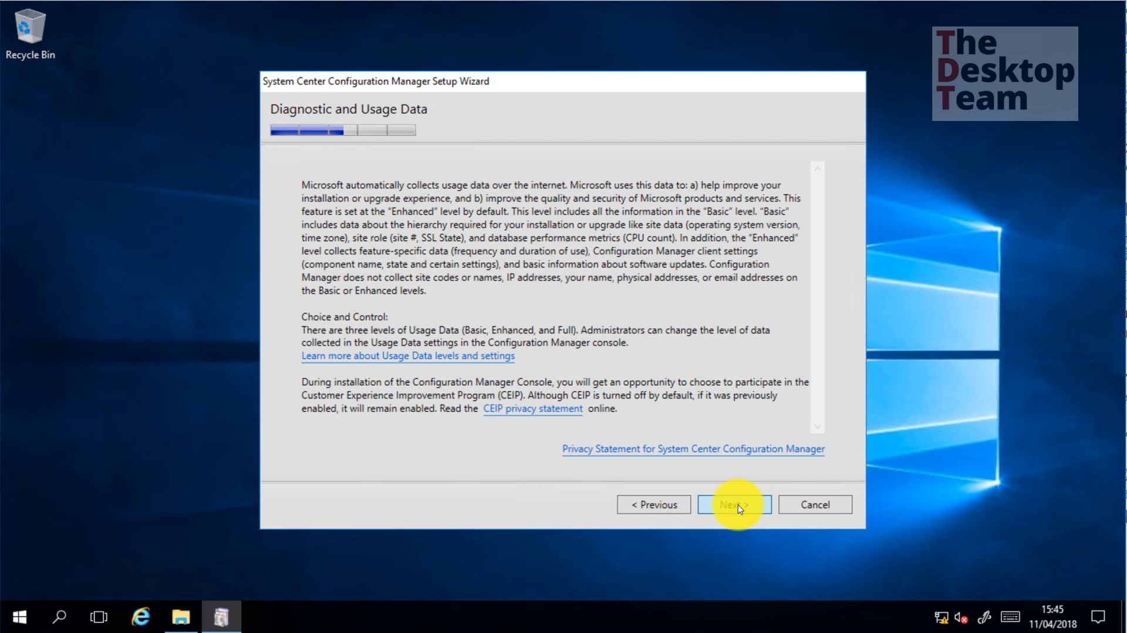
Pass the usage data notice, keeping 'Yes, let's get connected' for the service connection point on SRV0002
{"action": "left_click", "coordinate": [737, 504]}
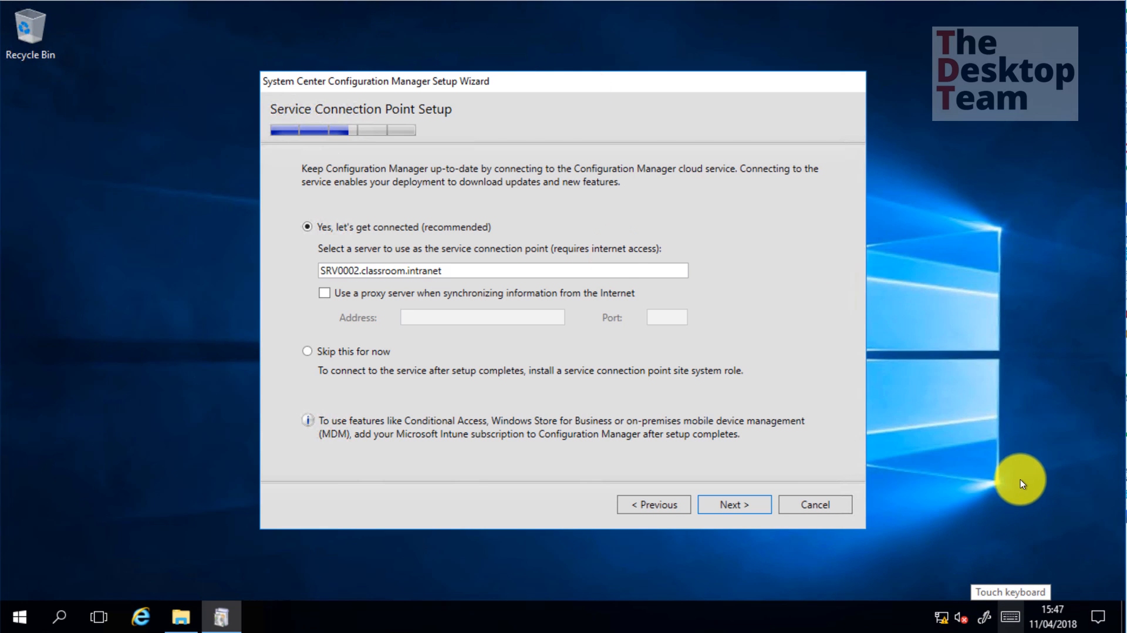
{"action": "left_click", "coordinate": [1000, 365]}
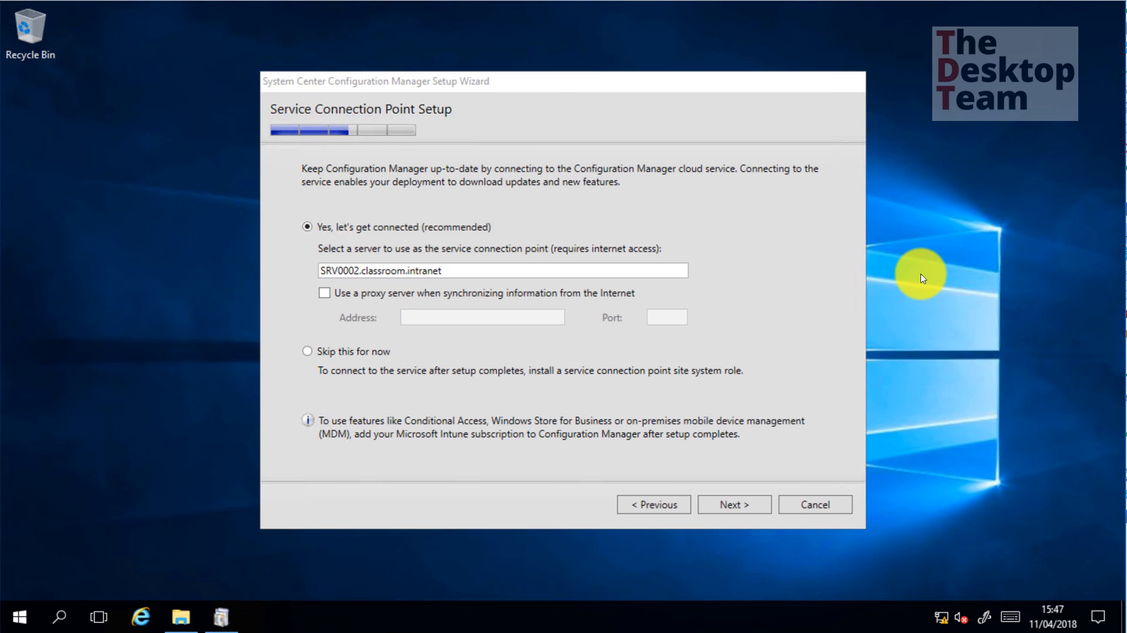
Ping rflsystems.co.uk from a Command Prompt to confirm internet access, then close it
{"action": "key", "text": "super+r"}
{"action": "type", "text": "cmd"}
{"action": "key", "text": "Return"}
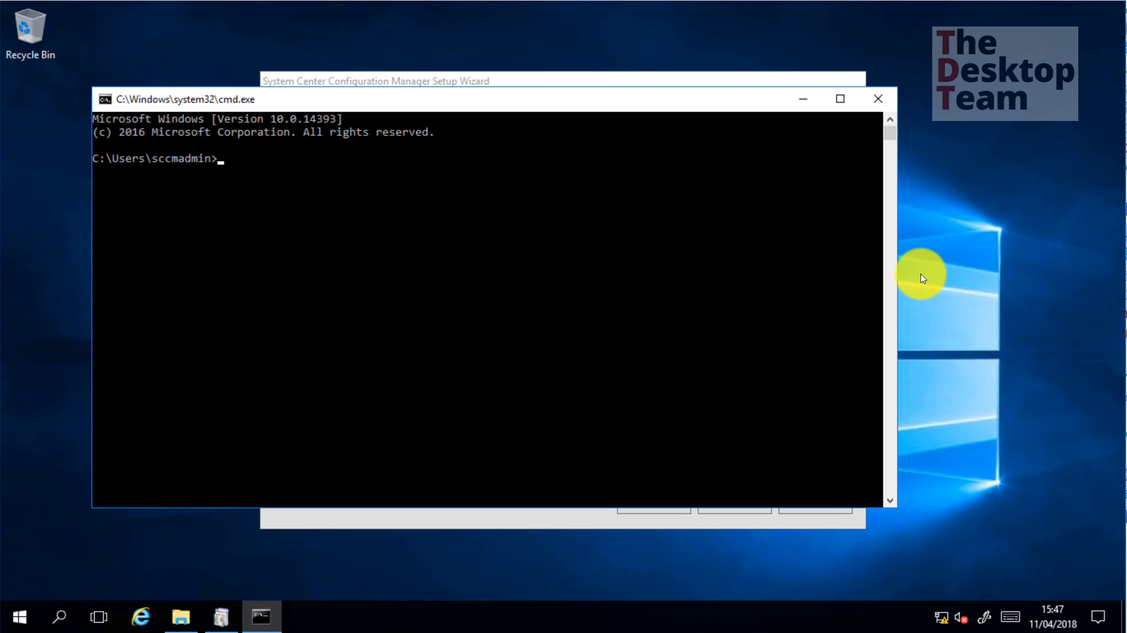
{"action": "type", "text": "ping rflsystems.co"}
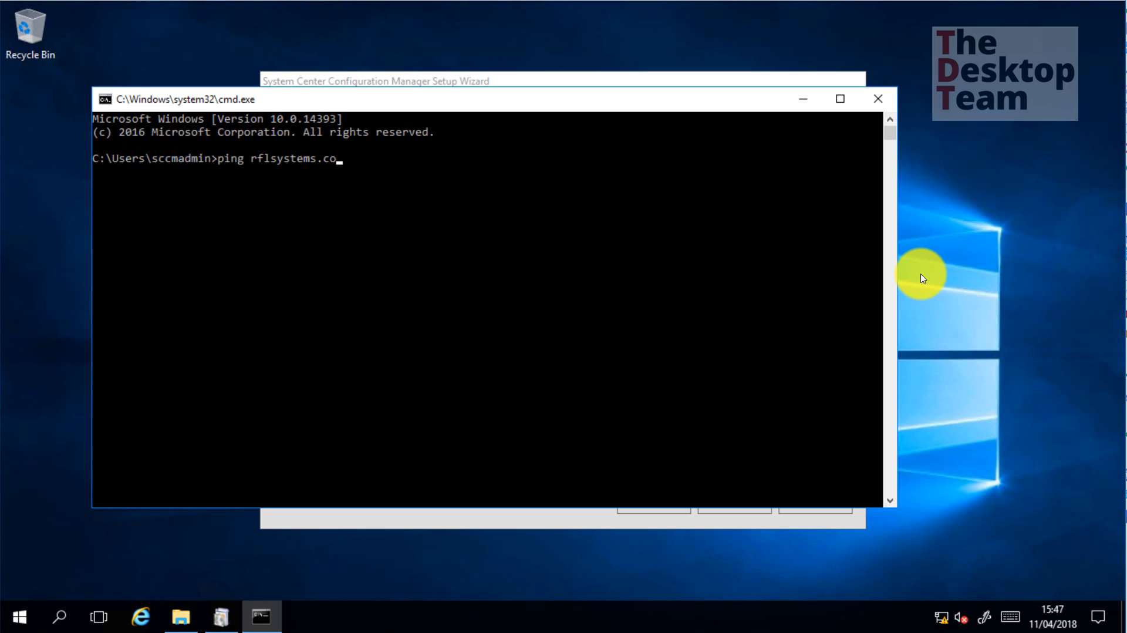
{"action": "type", "text": ".uk"}
{"action": "key", "text": "Return"}
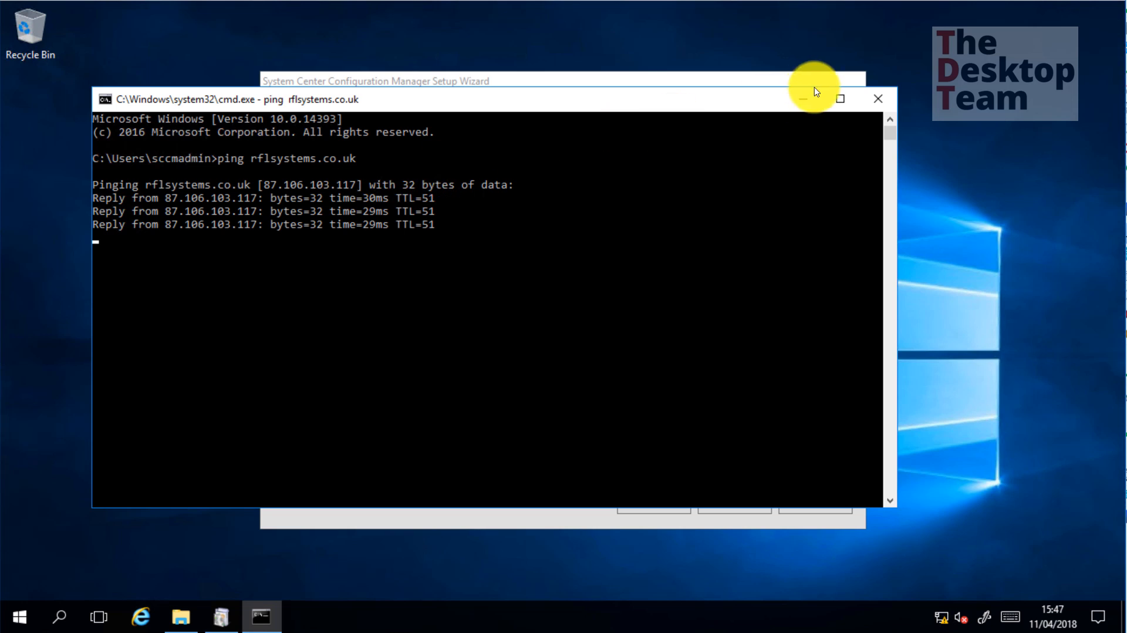
{"action": "left_click", "coordinate": [885, 96]}
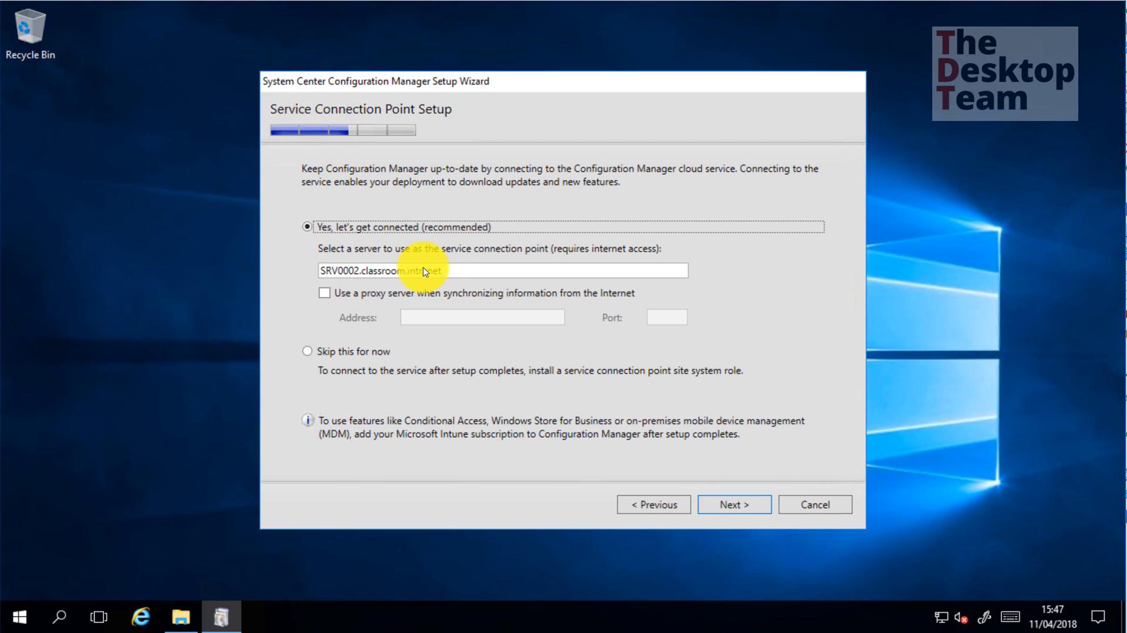
Check the Settings Summary and run prerequisites, yielding WSUS, AD publishing and SQL memory warnings
{"action": "left_click", "coordinate": [742, 504]}
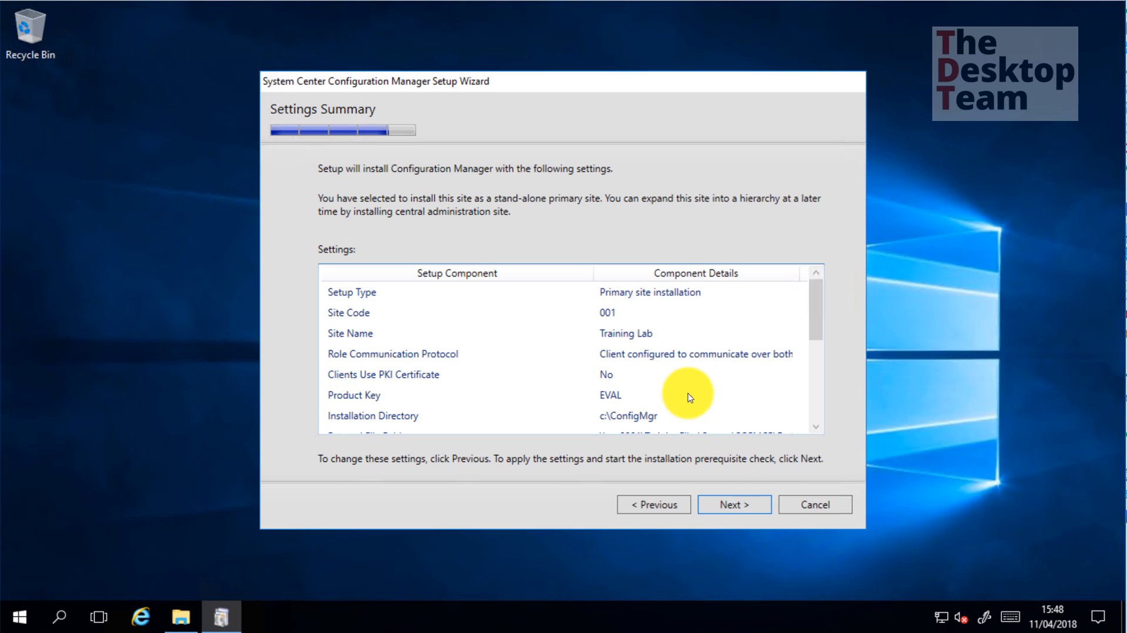
{"action": "mouse_move", "coordinate": [815, 296]}
{"action": "left_mouse_down"}
{"action": "mouse_move", "coordinate": [805, 390]}
{"action": "mouse_move", "coordinate": [800, 309]}
{"action": "mouse_move", "coordinate": [814, 283]}
{"action": "left_mouse_up"}
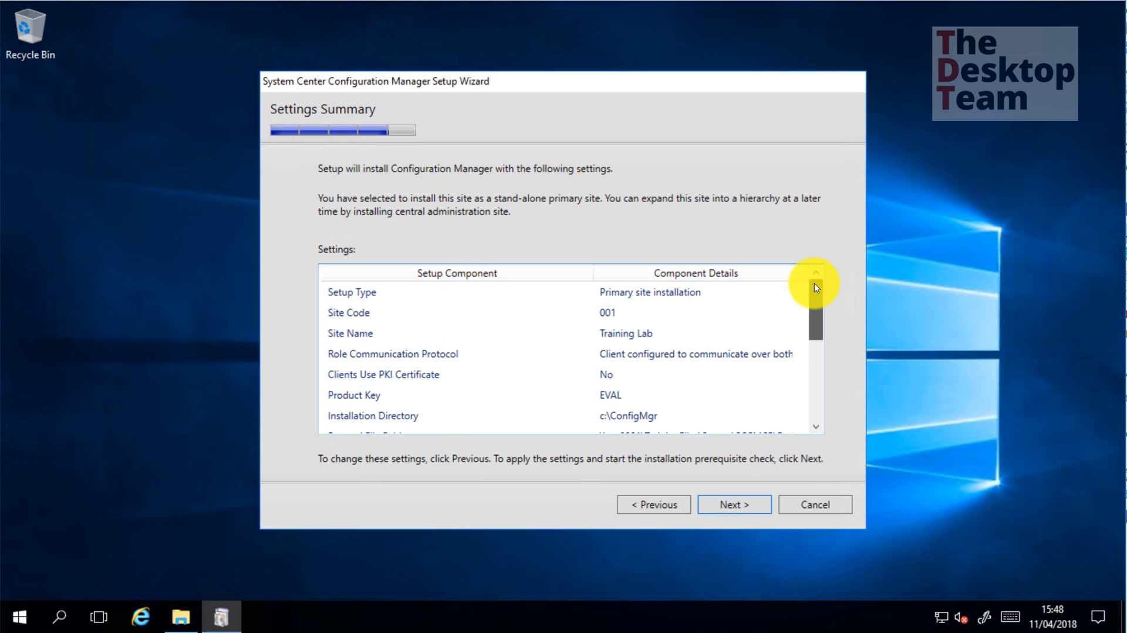
{"action": "left_click", "coordinate": [750, 506]}
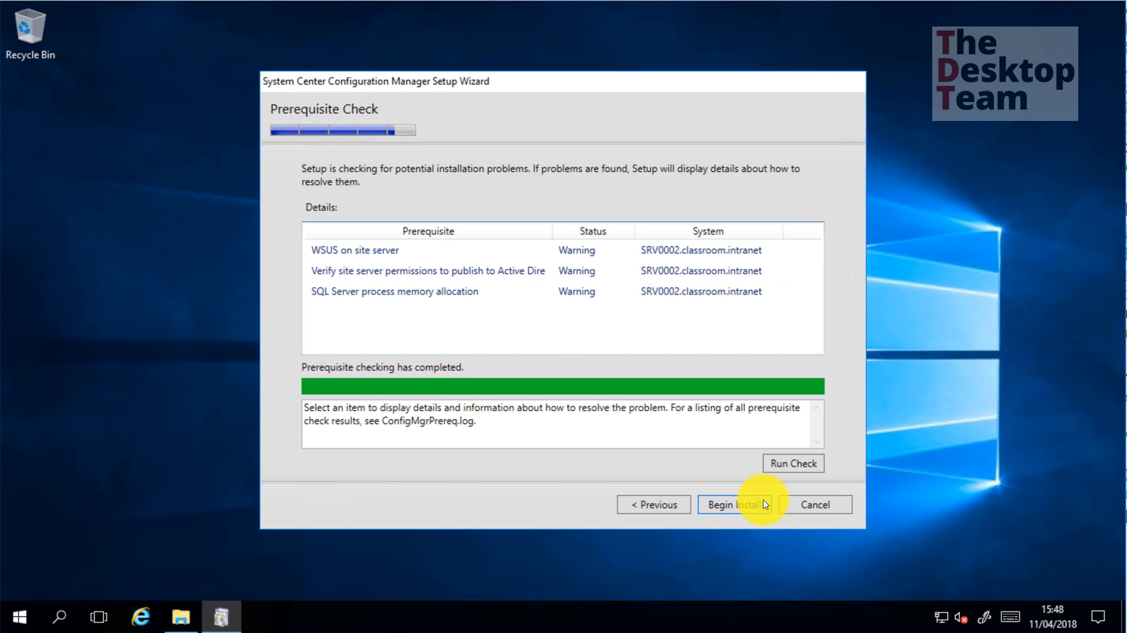
Begin the site install and inspect ConfigMgrSetup log in Notepad, highlighting the failed WMI initialise entry
{"action": "left_click", "coordinate": [747, 508]}
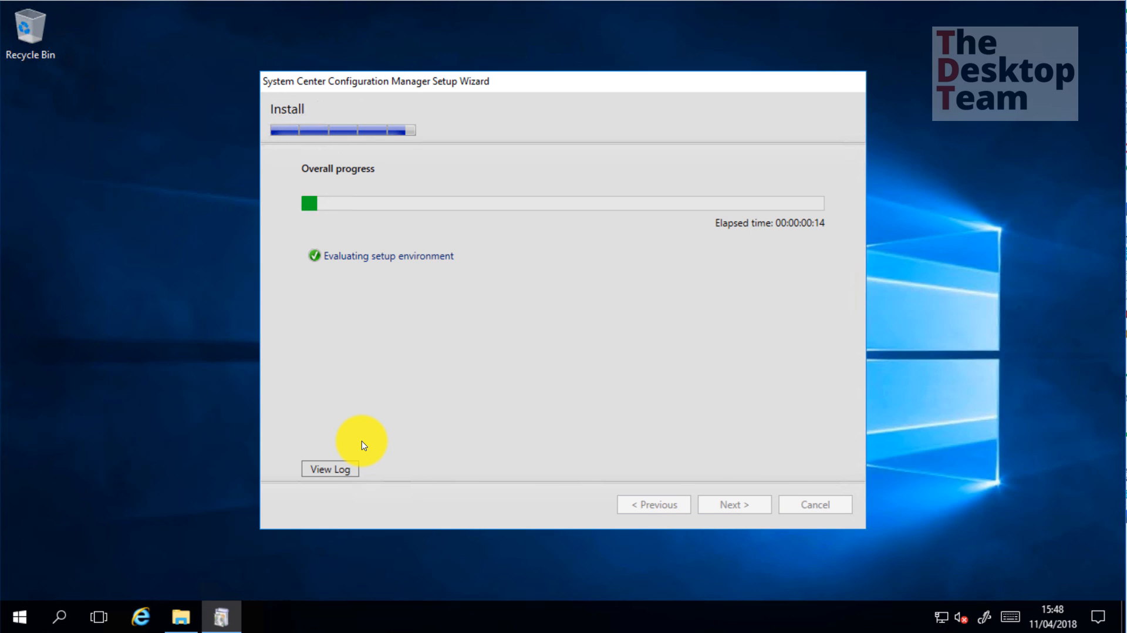
{"action": "left_click", "coordinate": [336, 473]}
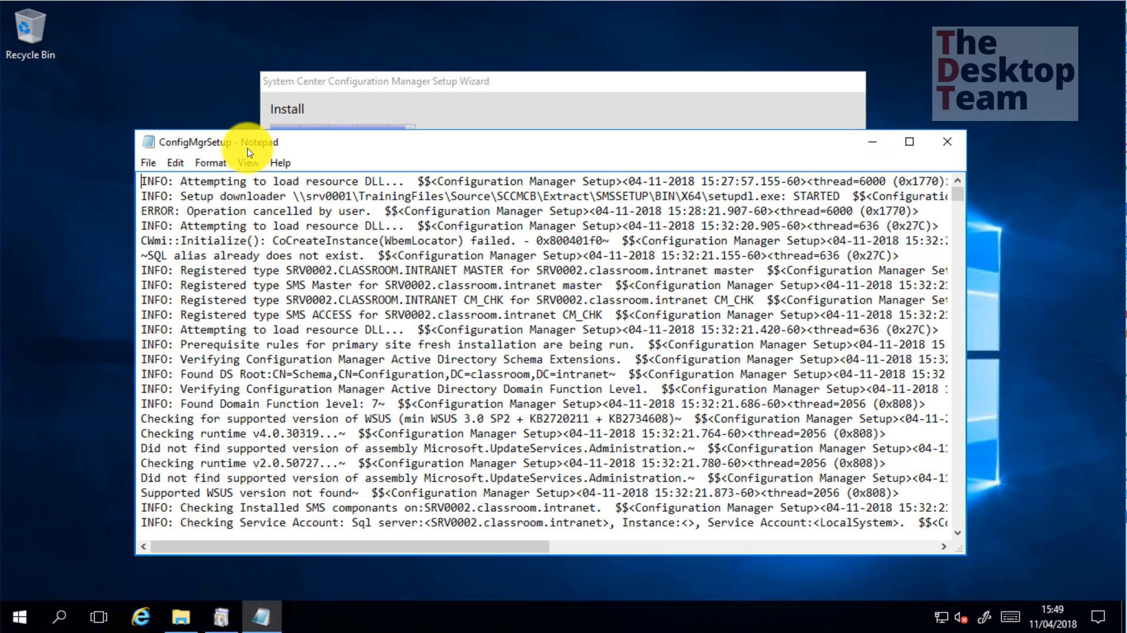
{"action": "left_click", "coordinate": [286, 225]}
{"action": "left_click_drag", "start_coordinate": [285, 225], "coordinate": [302, 240]}
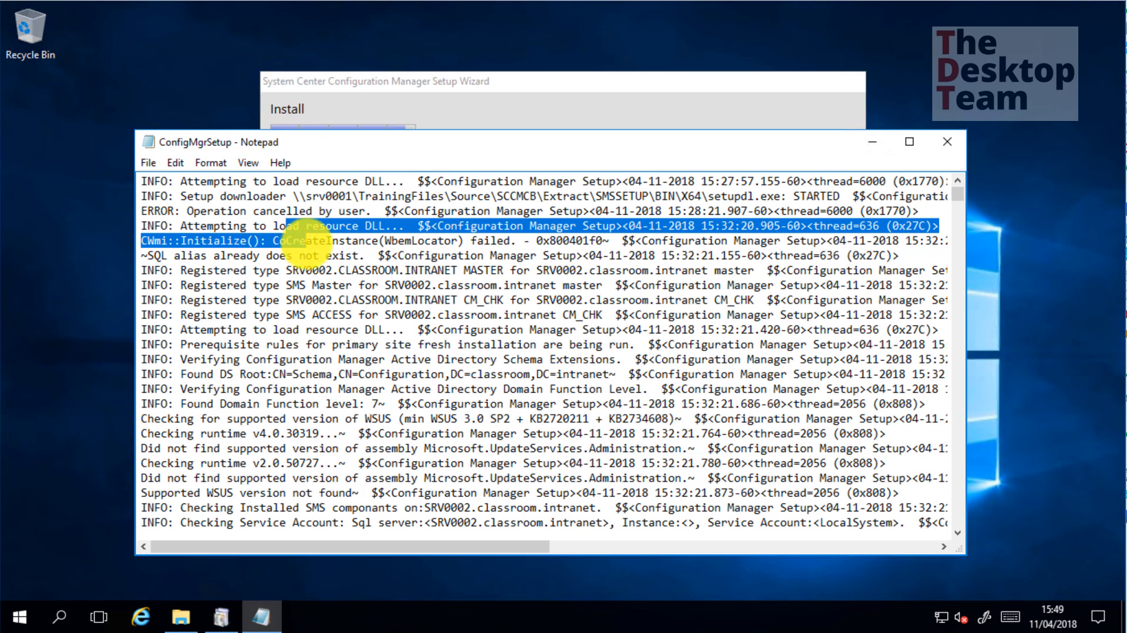
{"action": "left_click", "coordinate": [944, 144]}
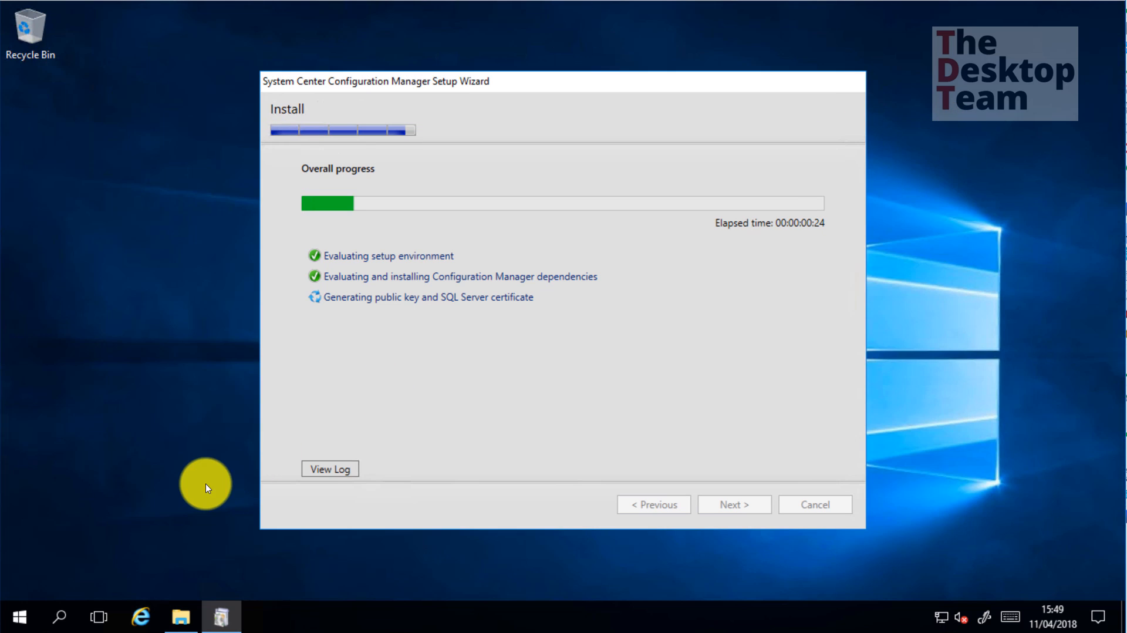
{"action": "key", "text": "super+r"}
Launch cmtrace and open C:\ConfigMgrSetup.log in it
{"action": "type", "text": "cmtrace"}
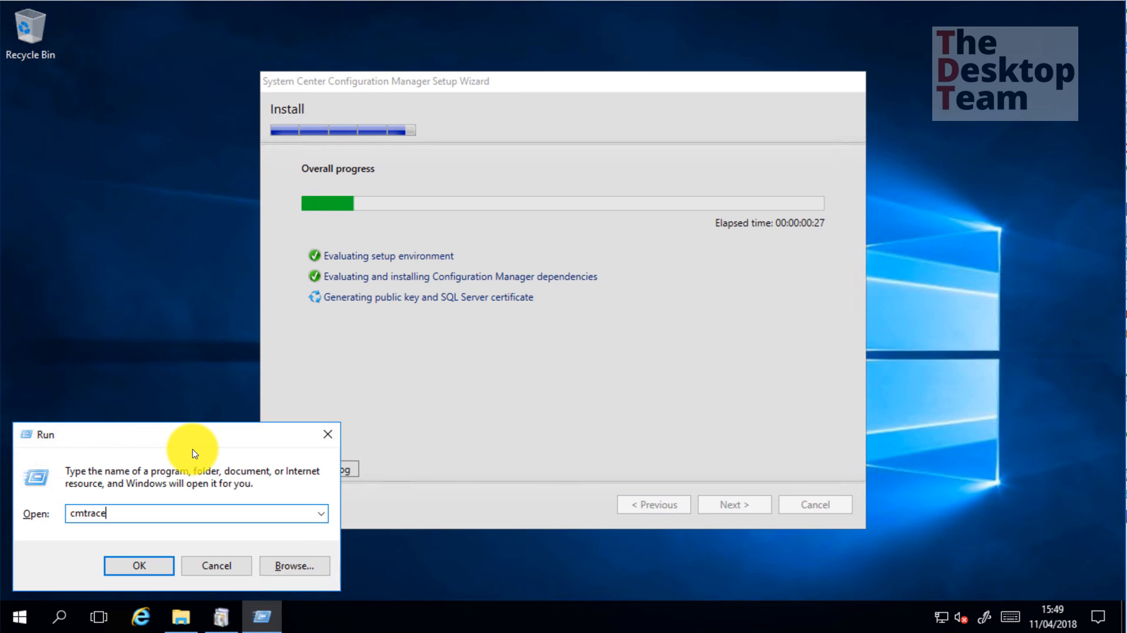
{"action": "key", "text": "Return"}
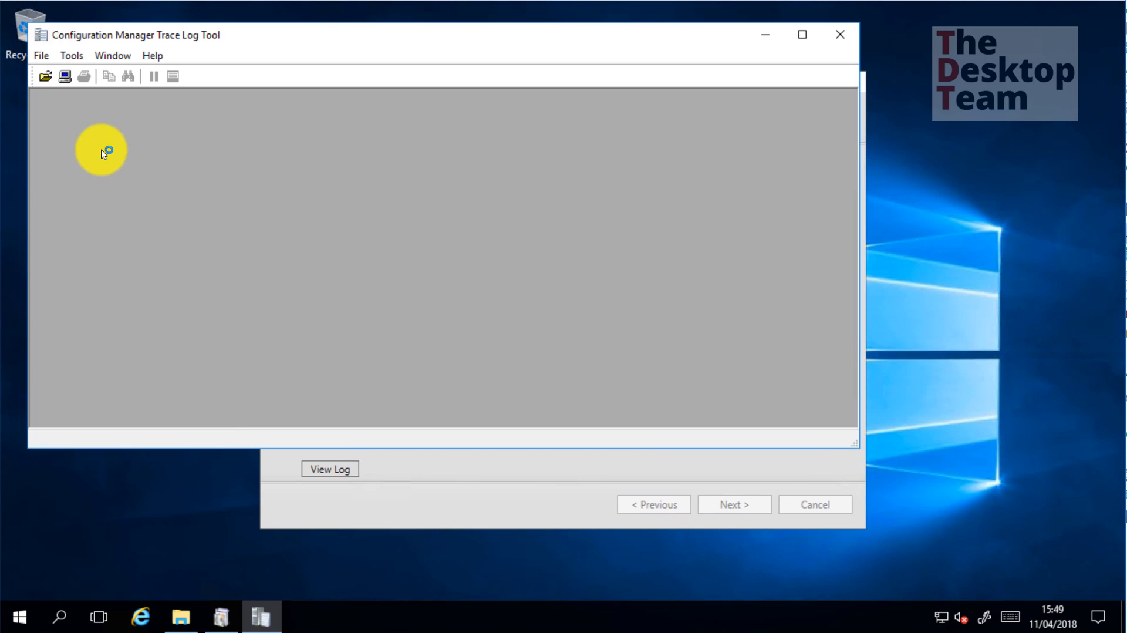
{"action": "left_click", "coordinate": [46, 77]}
{"action": "type", "text": "c:\\"}
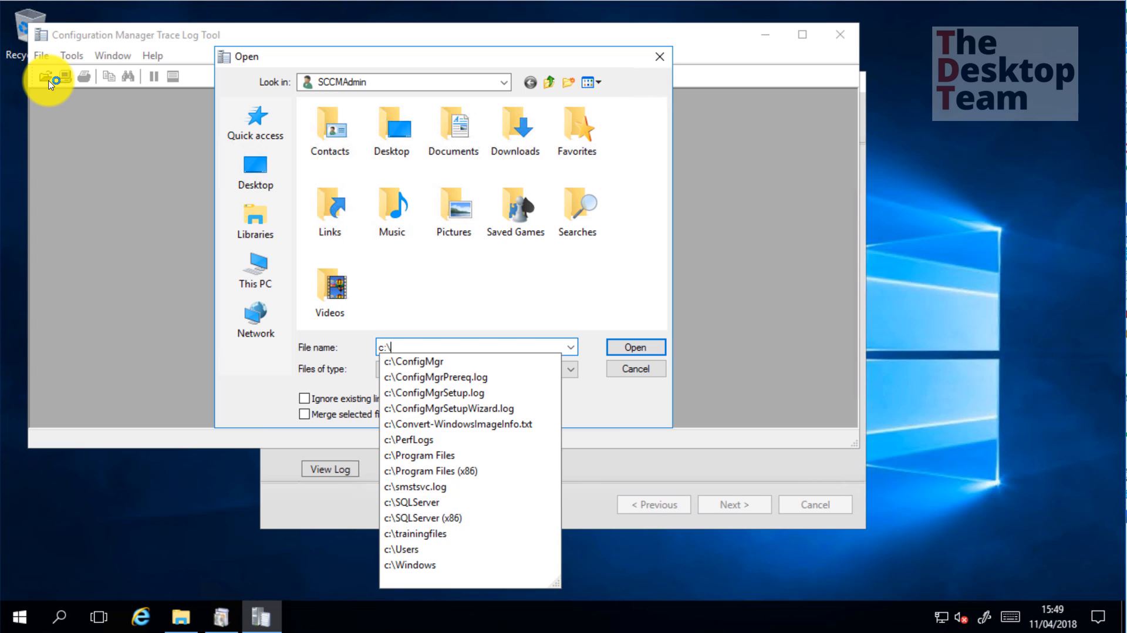
{"action": "key", "text": "Return"}
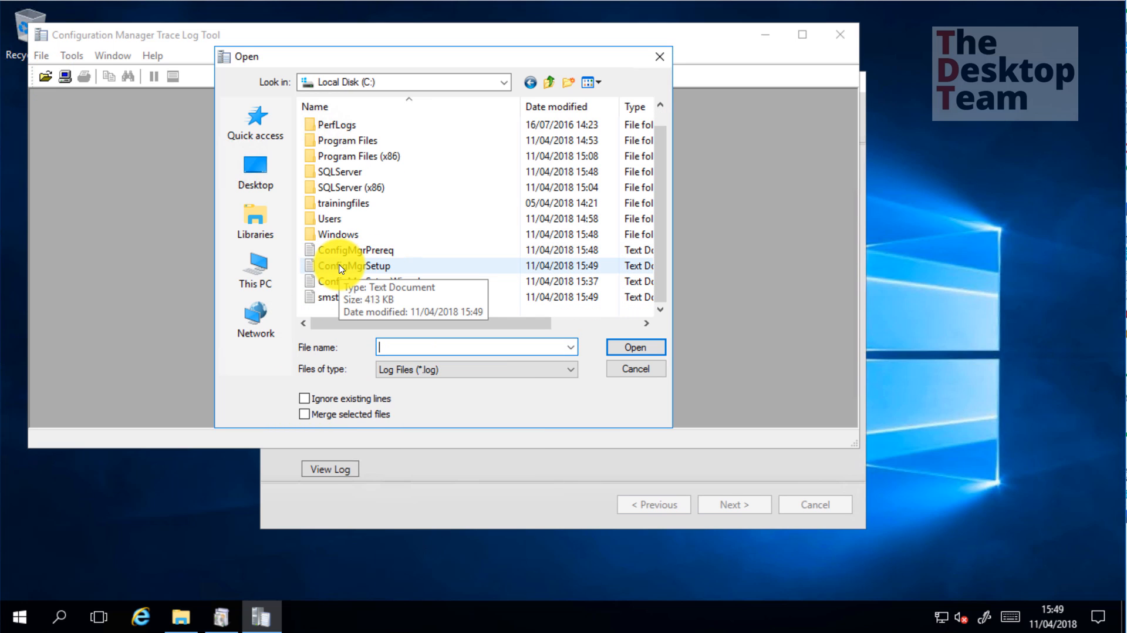
{"action": "double_click", "coordinate": [398, 269]}
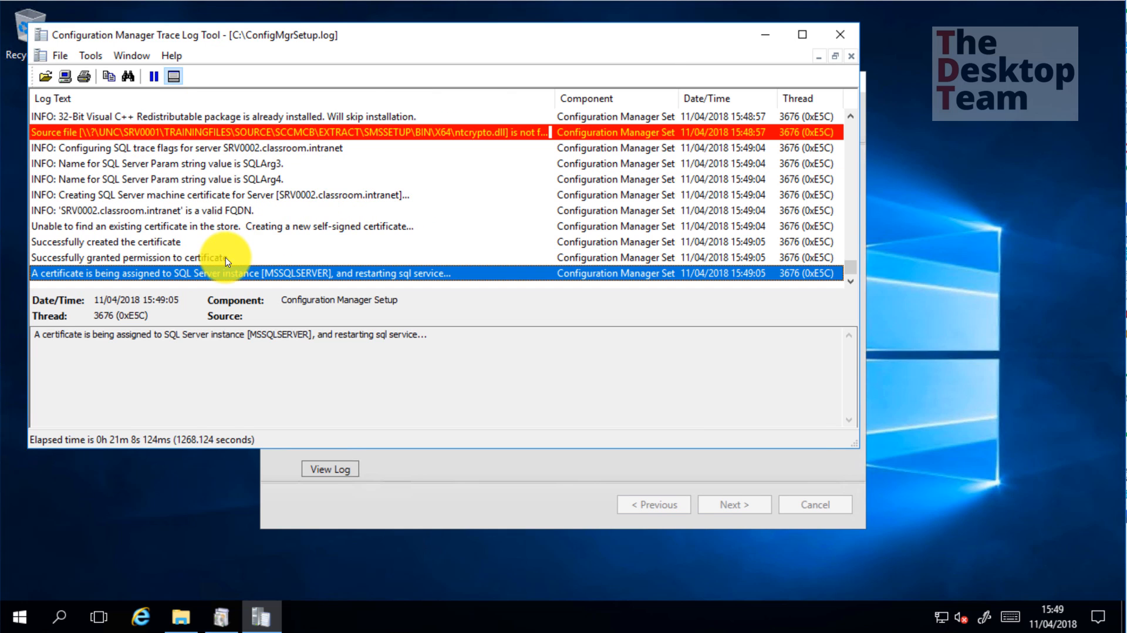
Inspect an entry and the newest log rows, then close CMTrace and bring up File Explorer
{"action": "left_click", "coordinate": [226, 256]}
{"action": "left_click", "coordinate": [232, 273]}
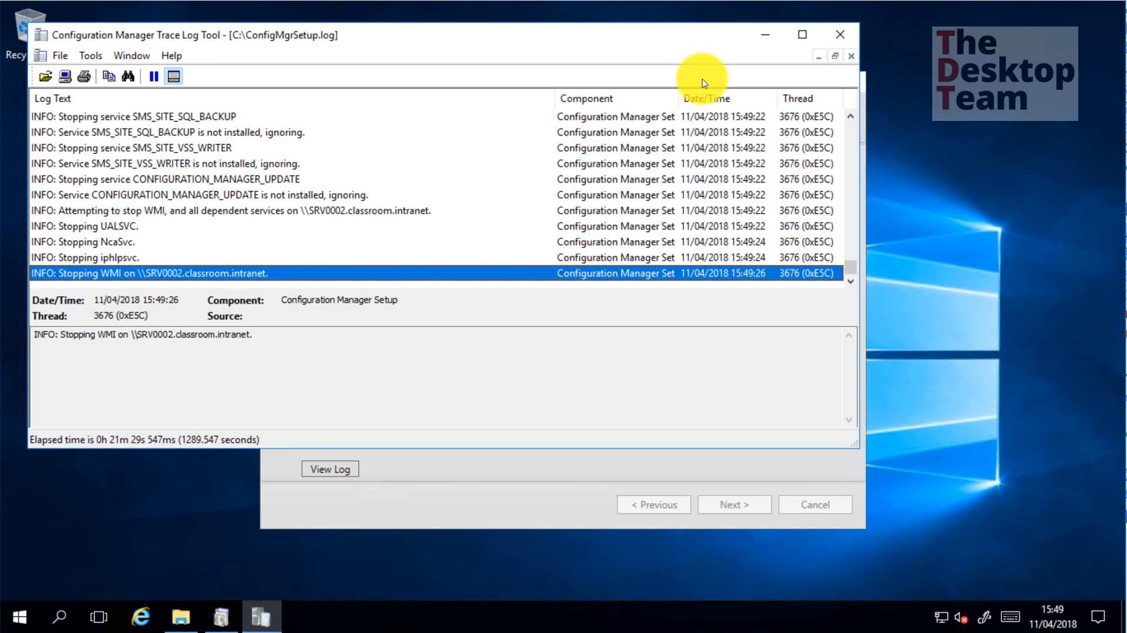
{"action": "left_click", "coordinate": [837, 35]}
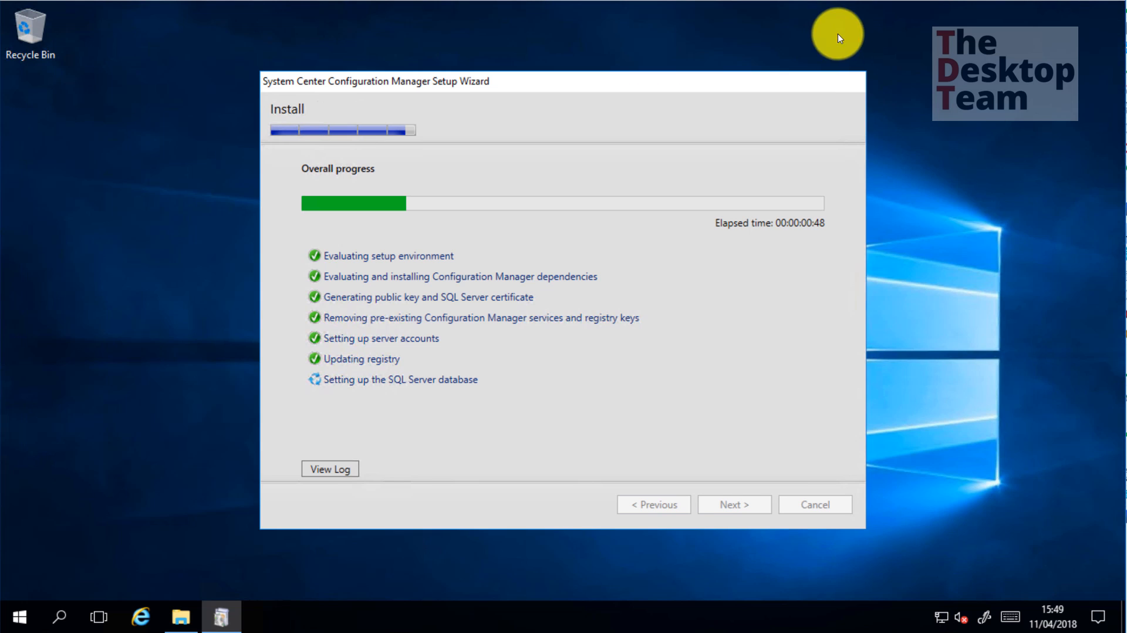
{"action": "left_click", "coordinate": [179, 616]}
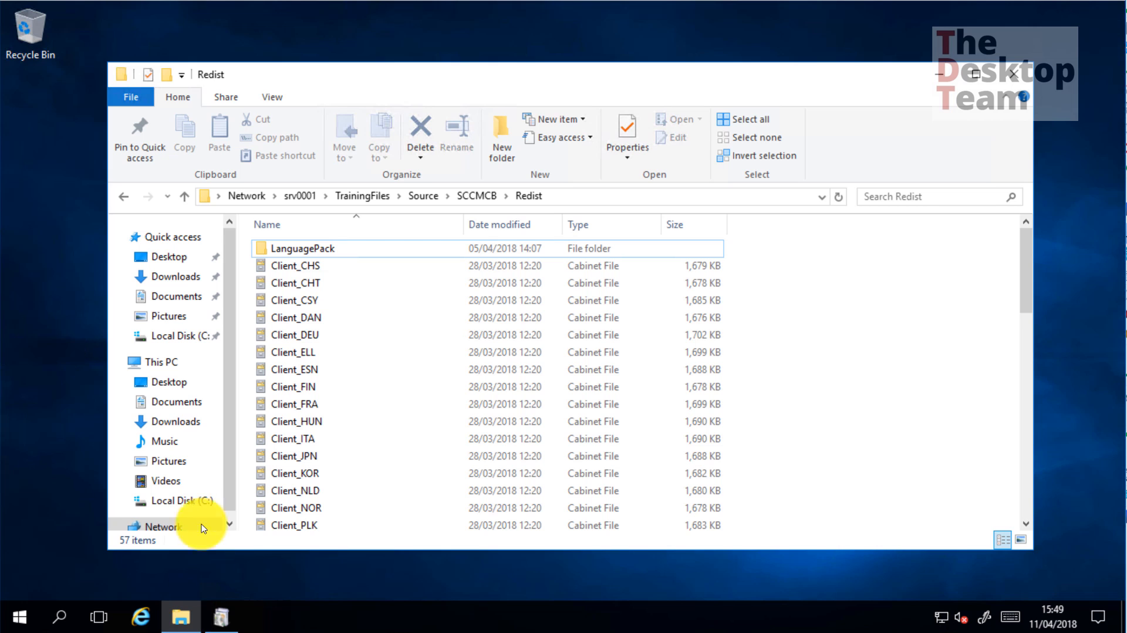
Open ConfigMgrSetup from Local Disk (C:) with Configuration Manager Trace Log Tool, then close it
{"action": "left_click", "coordinate": [176, 500]}
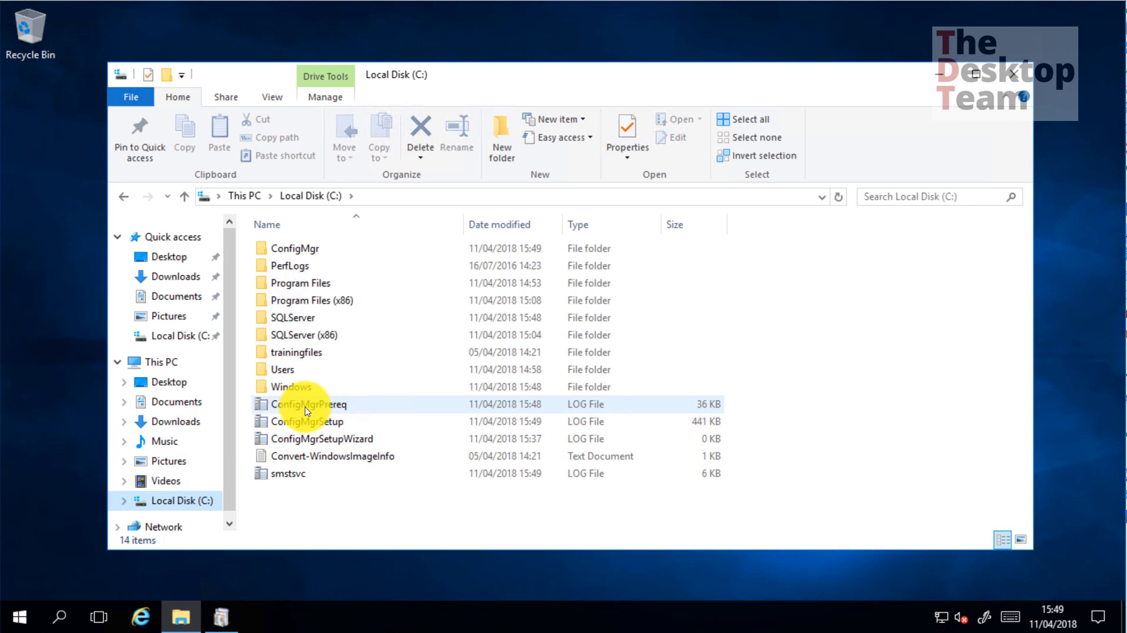
{"action": "right_click", "coordinate": [308, 404]}
{"action": "left_click", "coordinate": [287, 421]}
{"action": "right_click", "coordinate": [270, 422]}
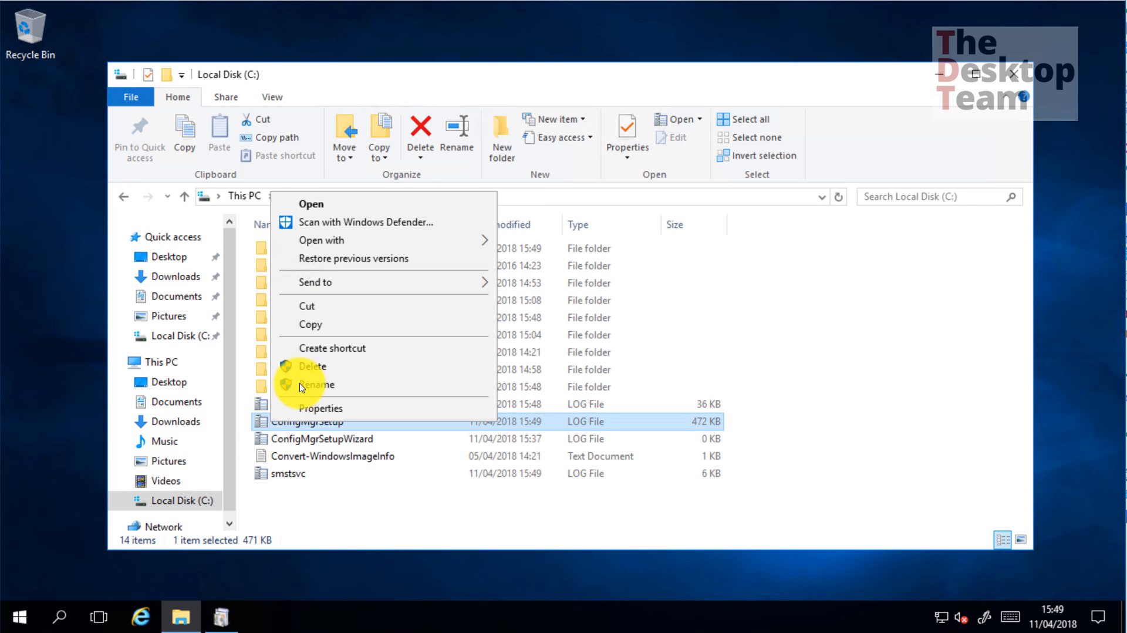
{"action": "mouse_move", "coordinate": [320, 242]}
{"action": "left_click", "coordinate": [549, 242]}
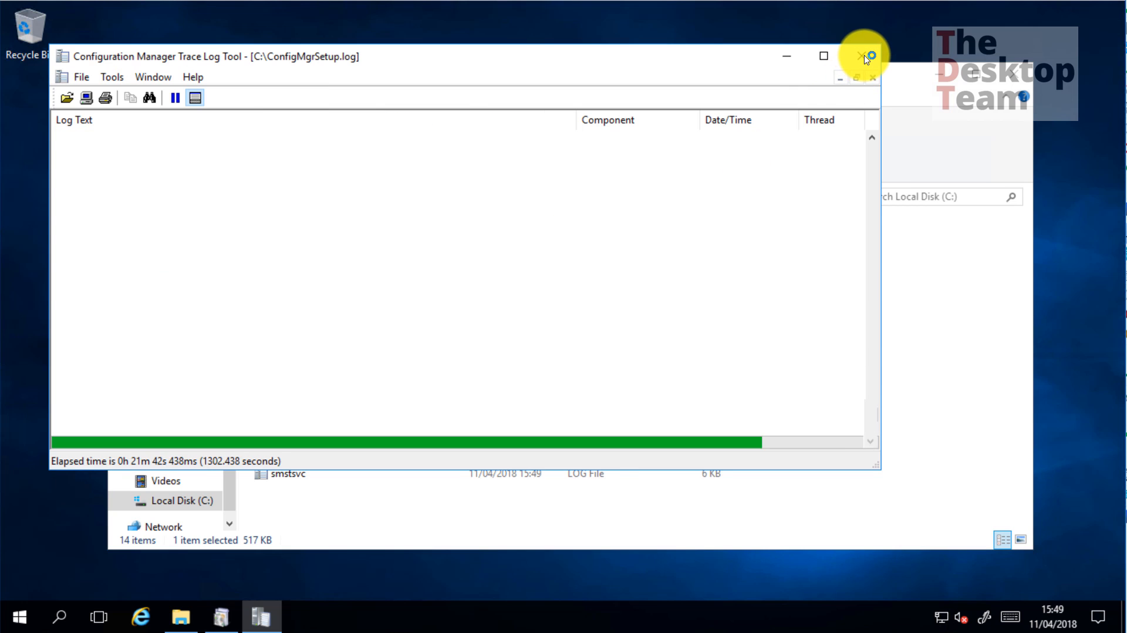
{"action": "left_click", "coordinate": [862, 56]}
Reopen ConfigMgrSetup by double-click, close it, and minimize File Explorer
{"action": "double_click", "coordinate": [315, 421]}
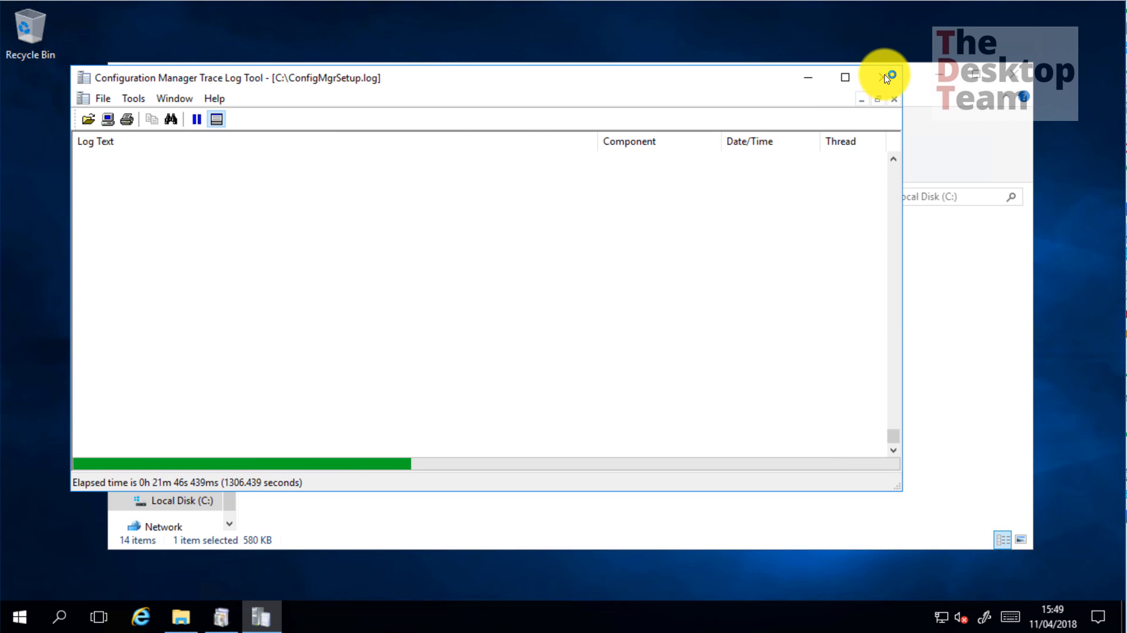
{"action": "left_click", "coordinate": [883, 77]}
{"action": "left_click", "coordinate": [939, 75]}
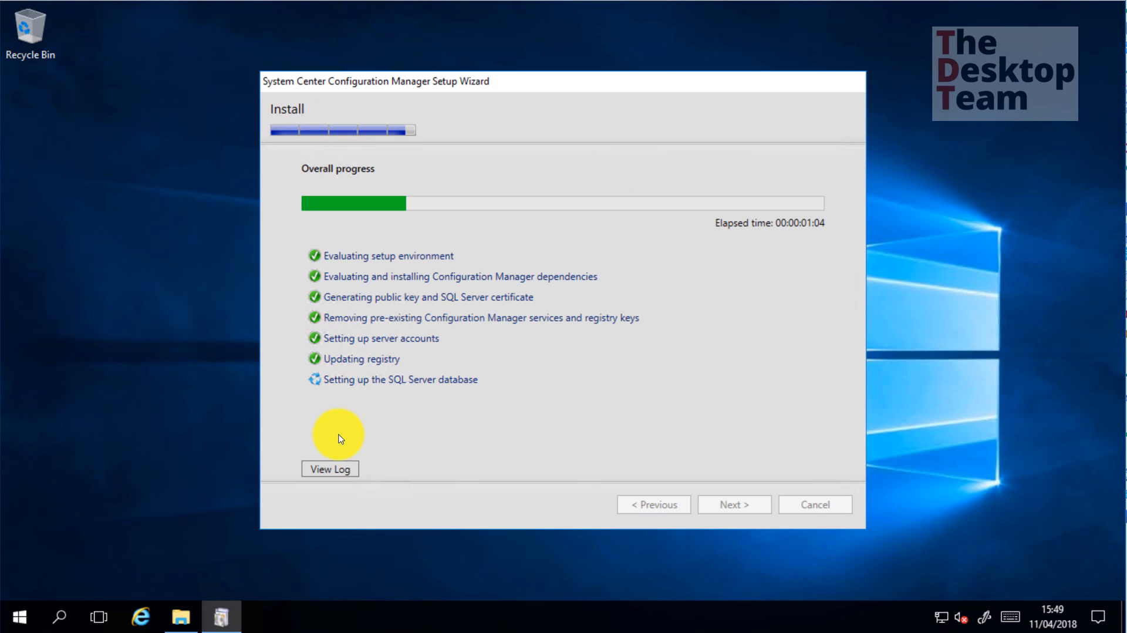
Open the live setup log from the wizard in CMTrace to check database entries, then close it
{"action": "left_click", "coordinate": [330, 469]}
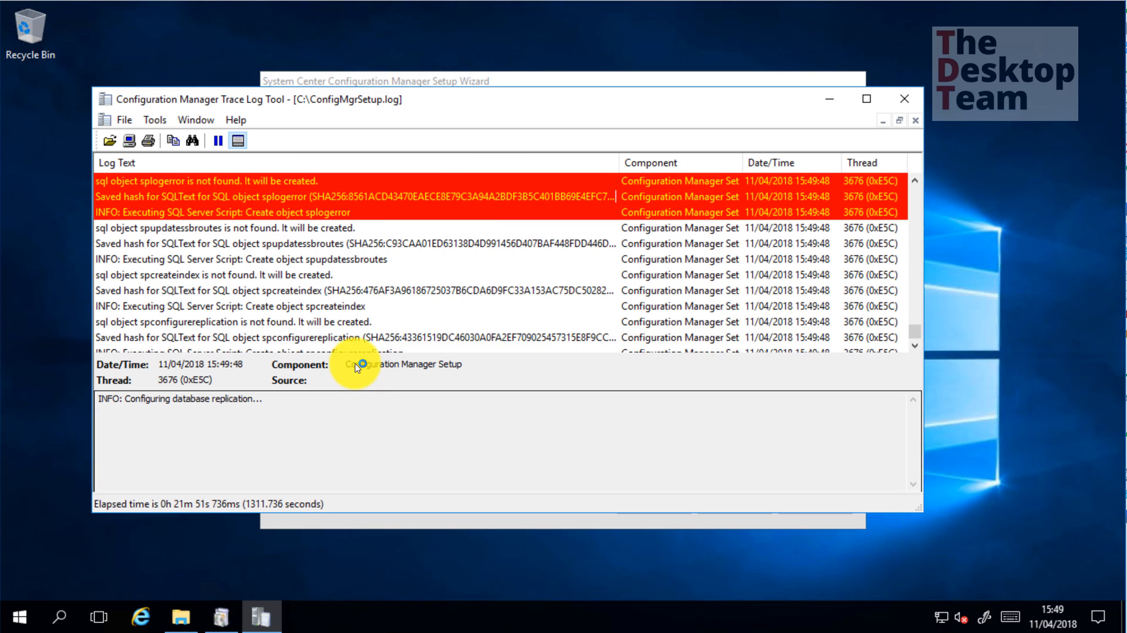
{"action": "left_click", "coordinate": [909, 101]}
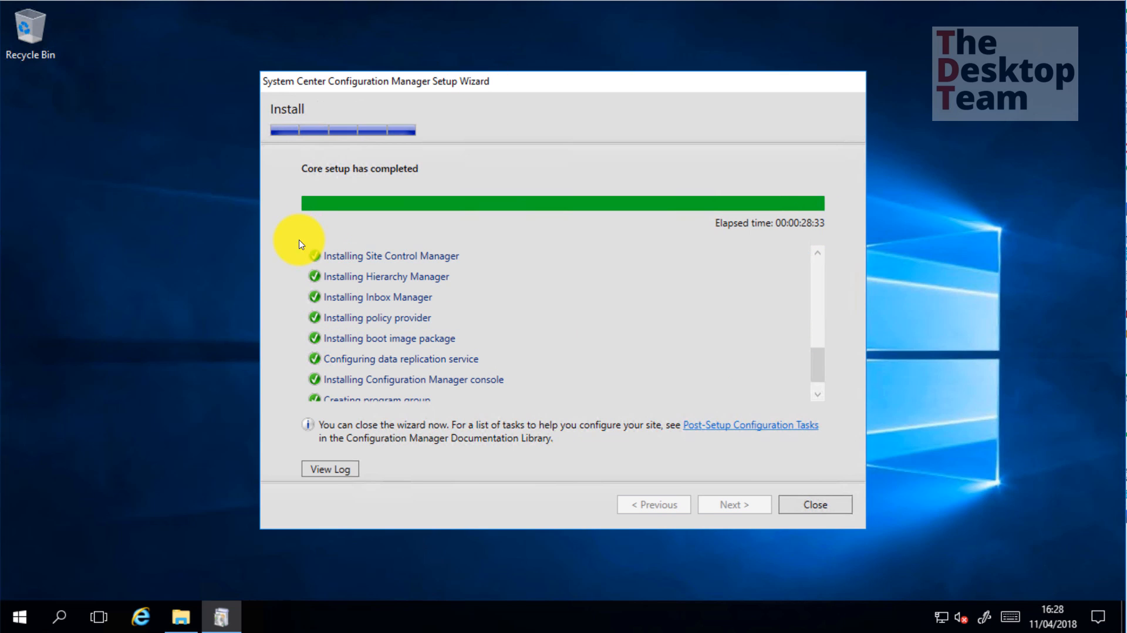
Scroll the list of completed setup components, then close the Setup Wizard
{"action": "scroll", "coordinate": [321, 364], "scroll_direction": "down", "scroll_amount": 1}
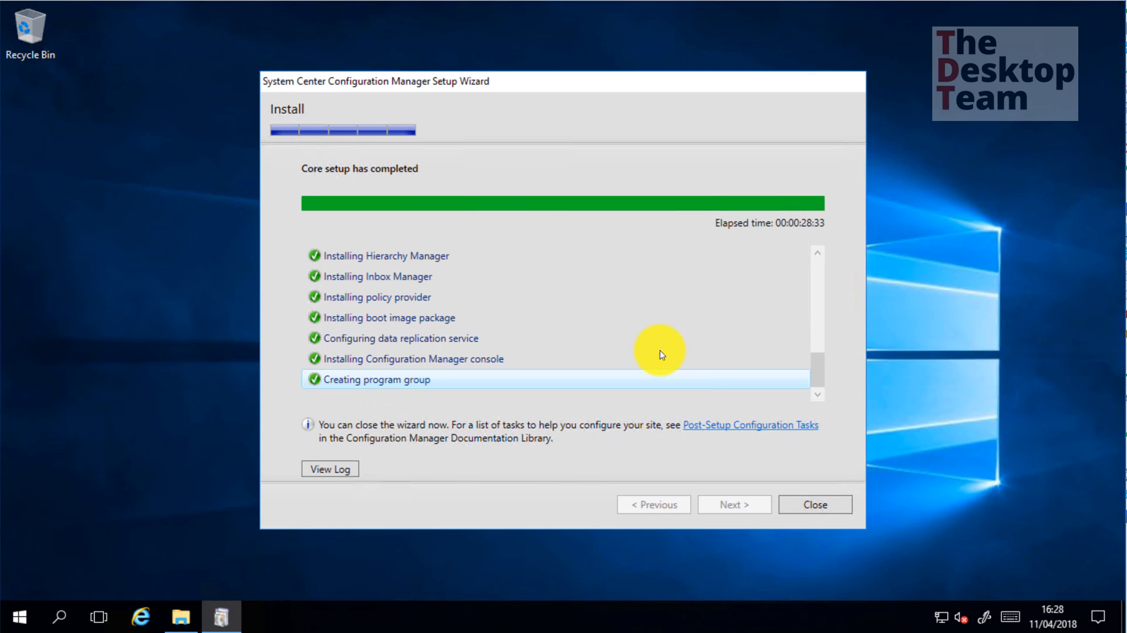
{"action": "left_click_drag", "start_coordinate": [817, 369], "coordinate": [818, 231]}
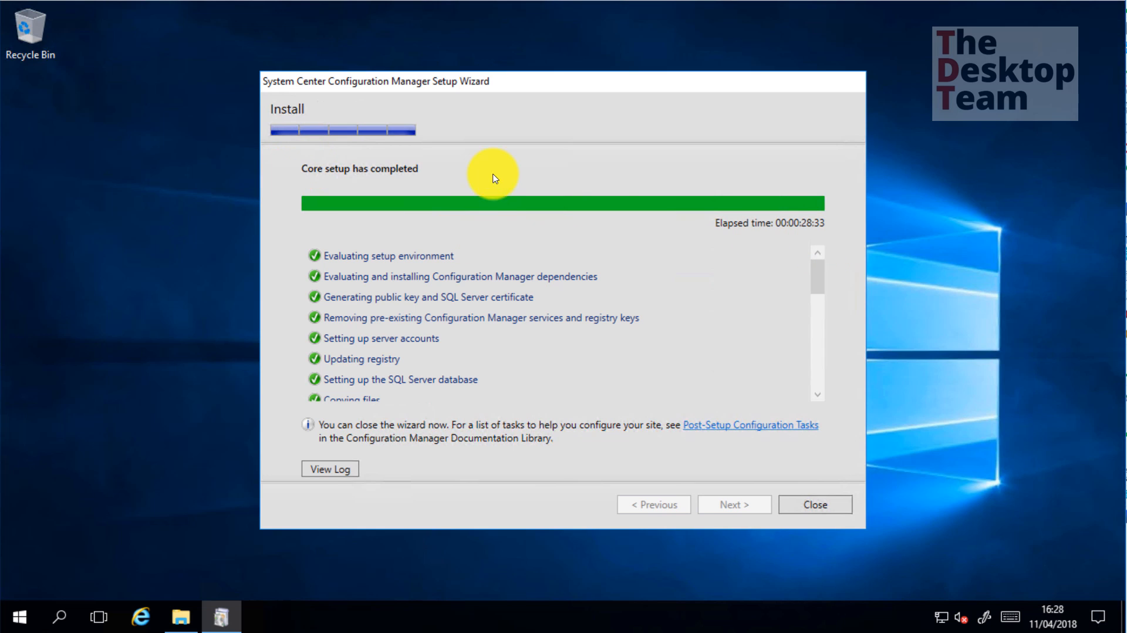
{"action": "left_click", "coordinate": [837, 510]}
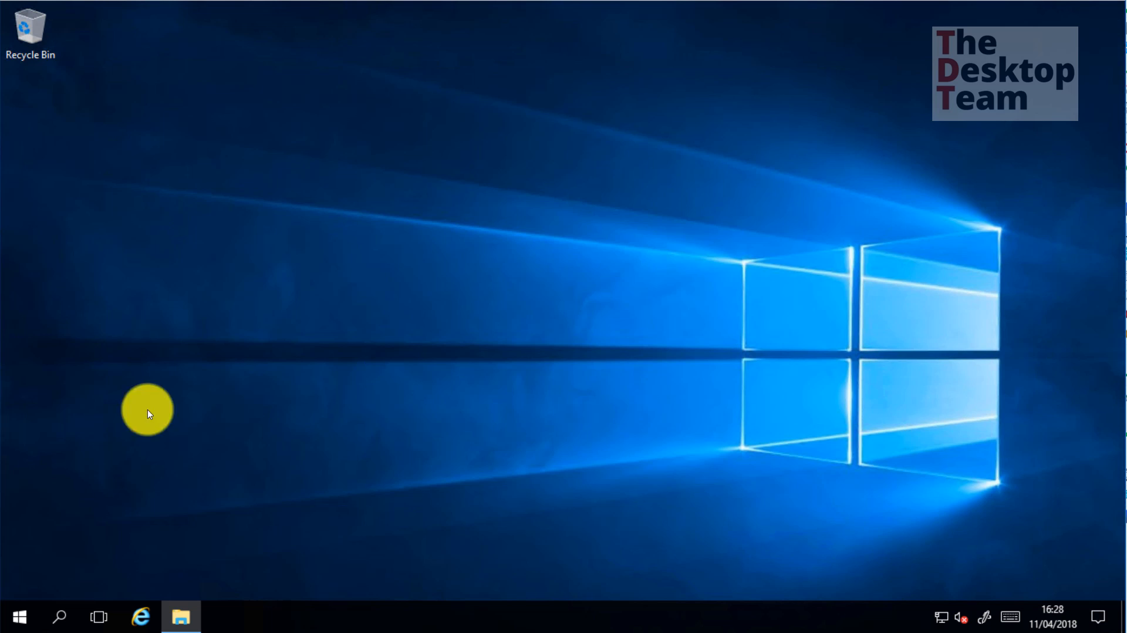
Open the Start menu and search for services.msc
{"action": "left_click", "coordinate": [33, 613]}
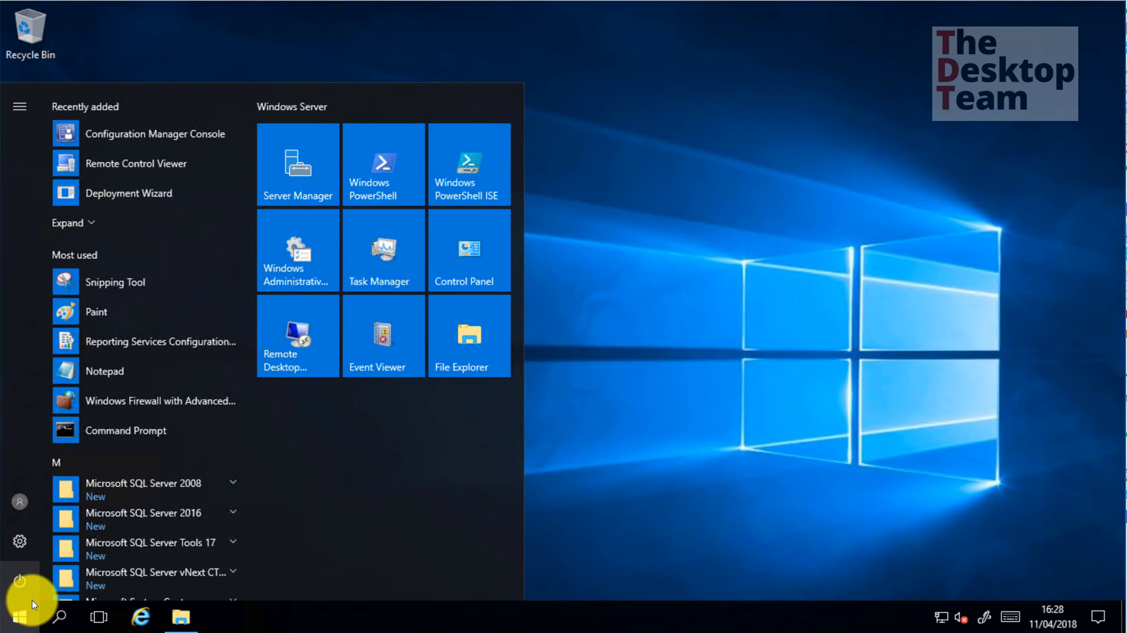
{"action": "type", "text": "ser"}
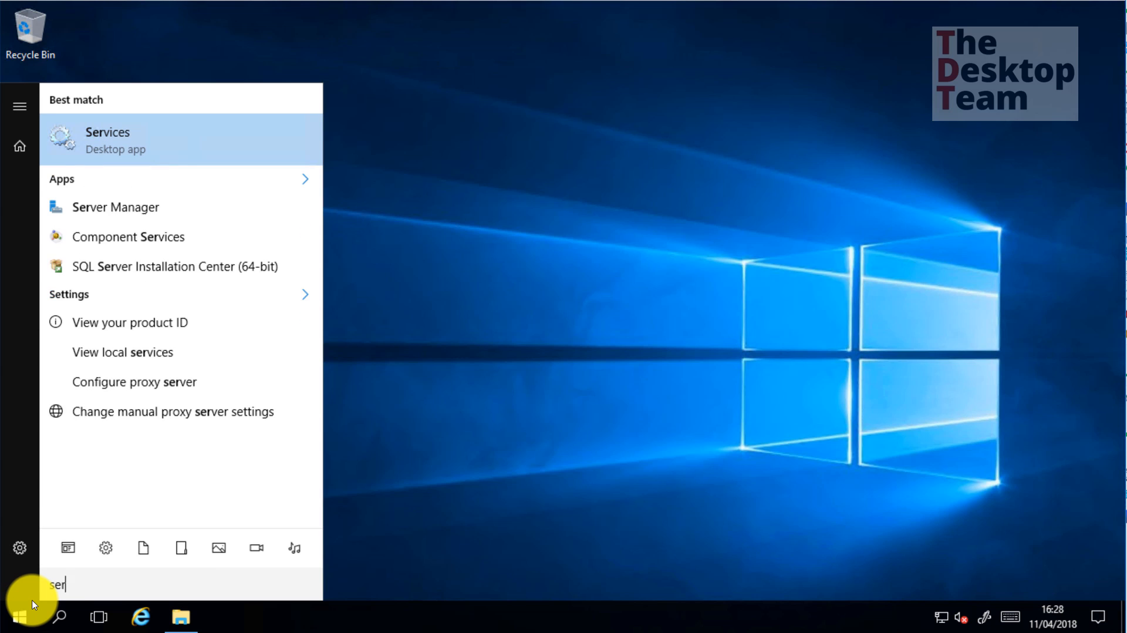
{"action": "type", "text": "vices.msc"}
Open the Services console, jump to the SMS services, and maximize the window
{"action": "key", "text": "Return"}
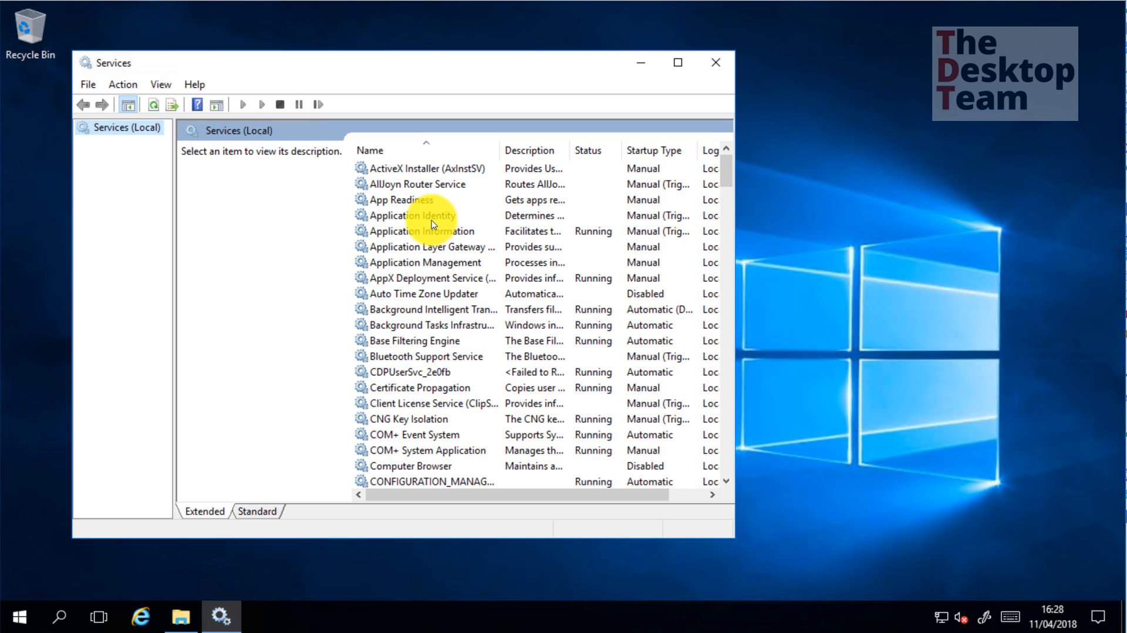
{"action": "left_click", "coordinate": [435, 218]}
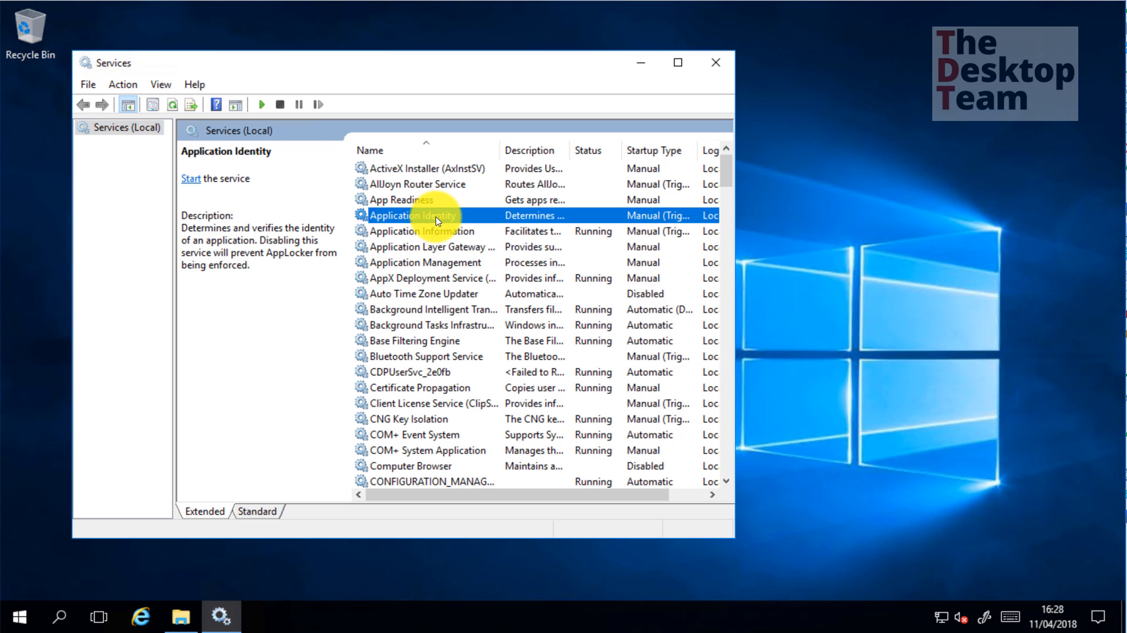
{"action": "type", "text": "sms"}
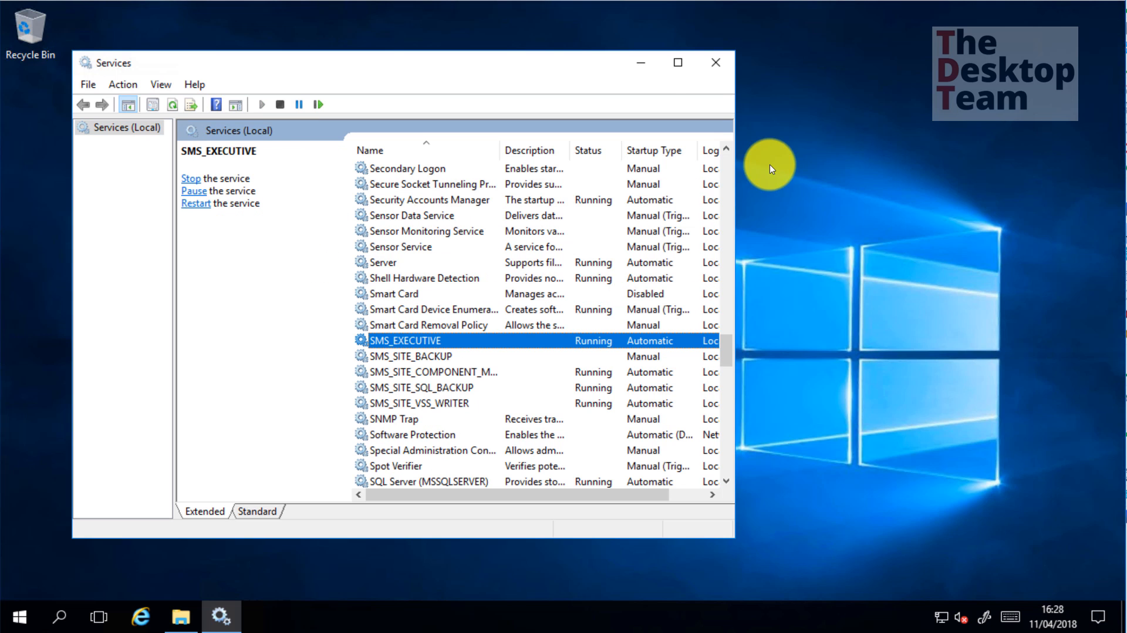
{"action": "left_click", "coordinate": [679, 63]}
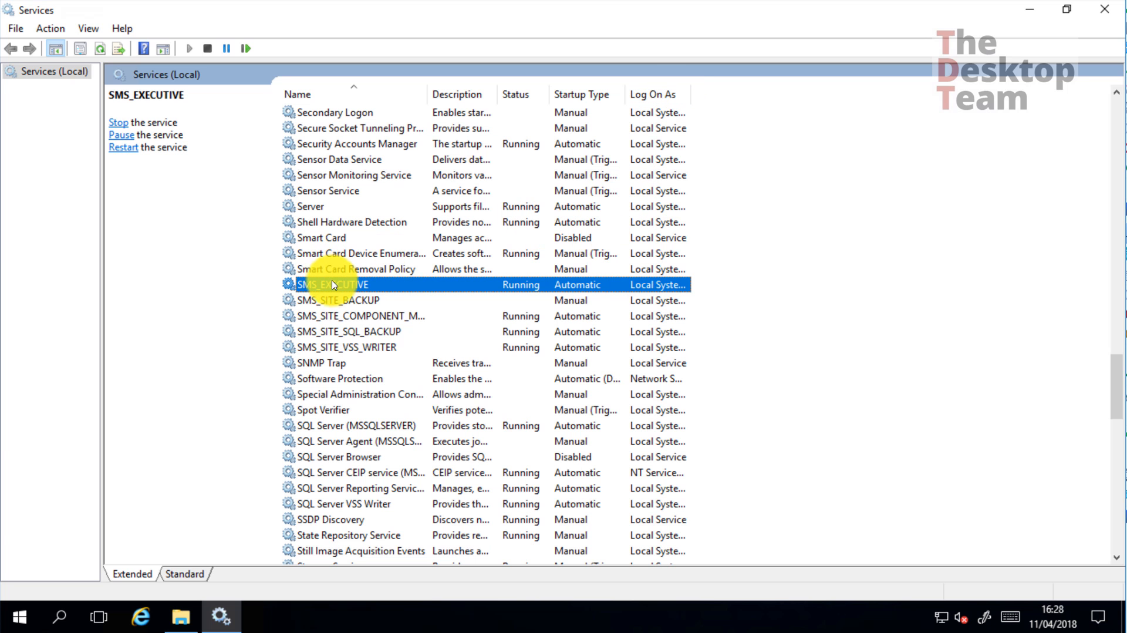
Check the status of each SMS_ service, noting SMS_SITE_BACKUP is stopped, then close Services
{"action": "left_click", "coordinate": [364, 316]}
{"action": "left_click", "coordinate": [369, 332]}
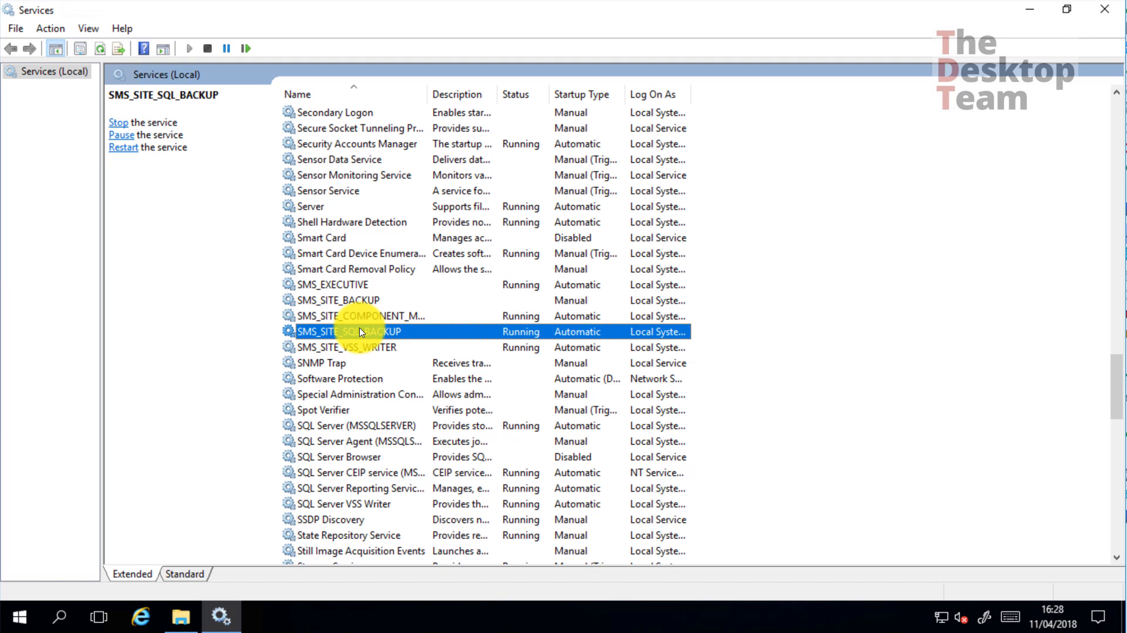
{"action": "left_click", "coordinate": [379, 348]}
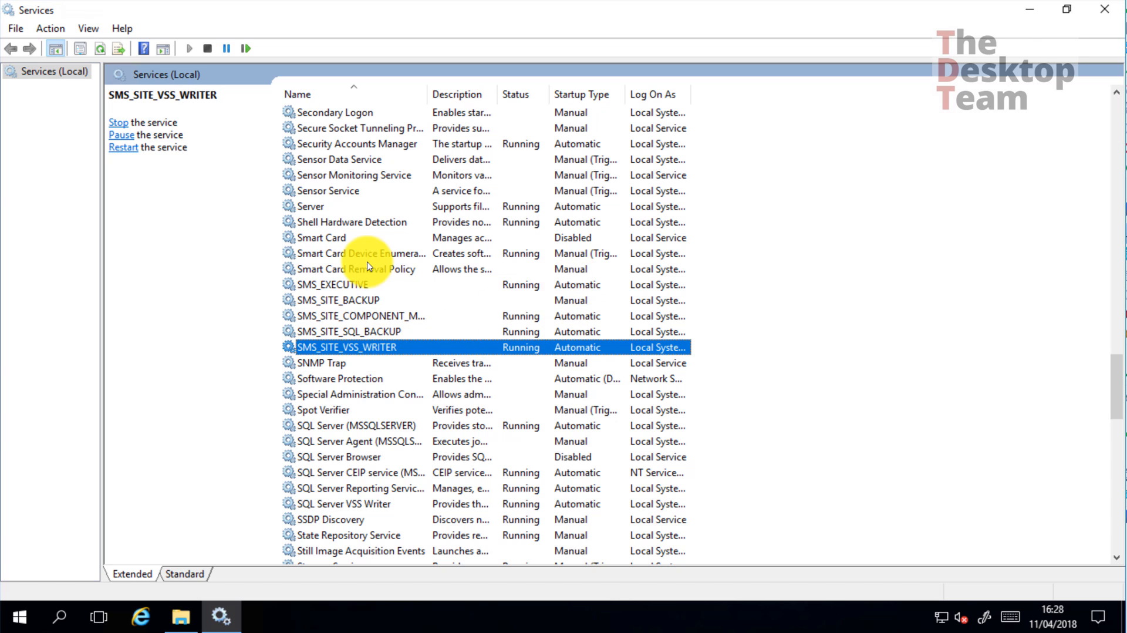
{"action": "left_click", "coordinate": [352, 302]}
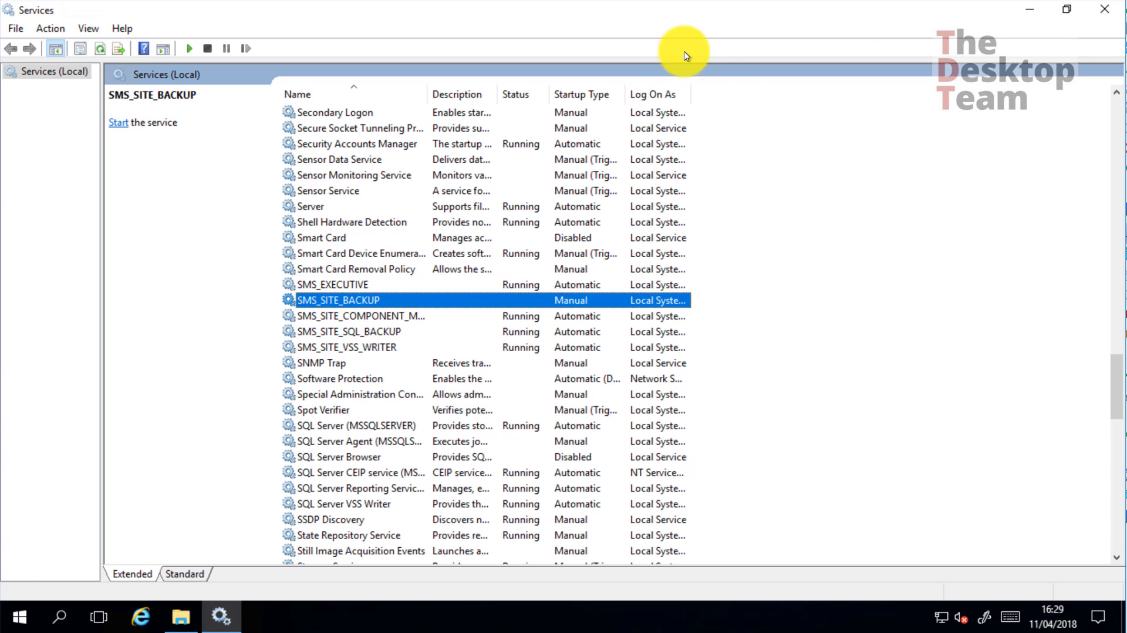
{"action": "left_click", "coordinate": [1104, 8]}
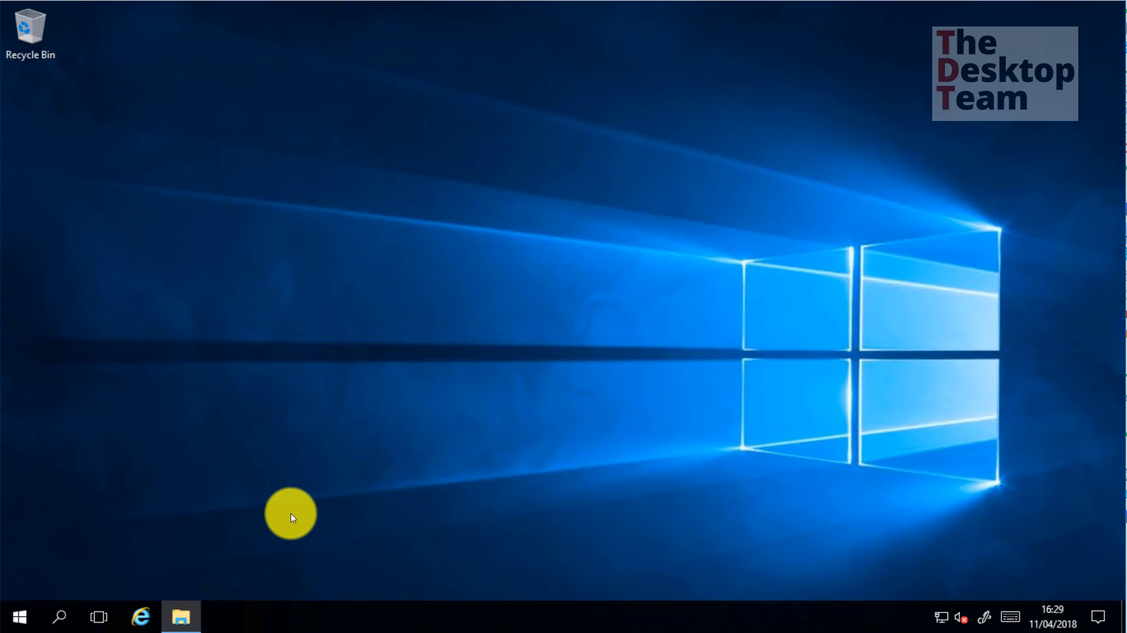
{"action": "left_click", "coordinate": [185, 618]}
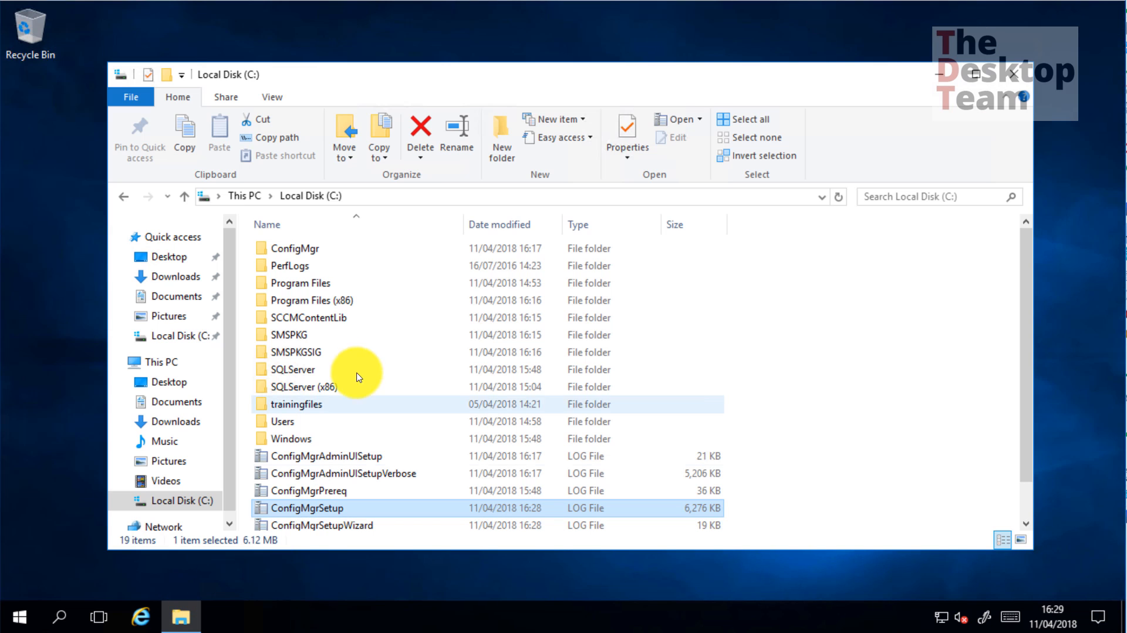
{"action": "double_click", "coordinate": [297, 248]}
{"action": "scroll", "coordinate": [404, 411], "scroll_direction": "down", "scroll_amount": 4}
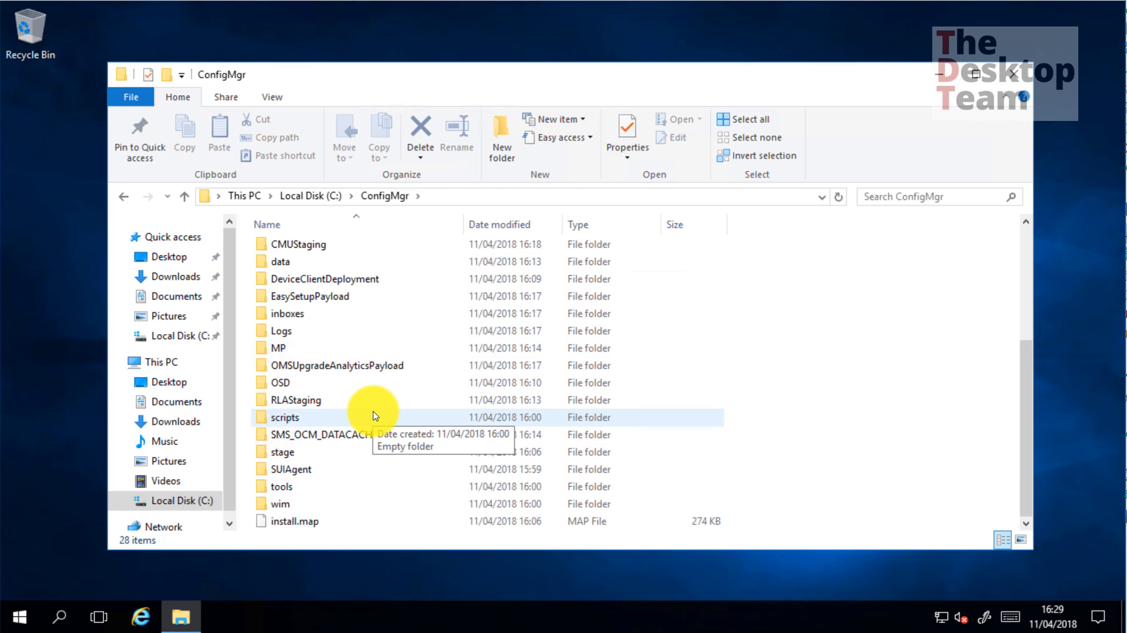
{"action": "left_click", "coordinate": [1017, 71]}
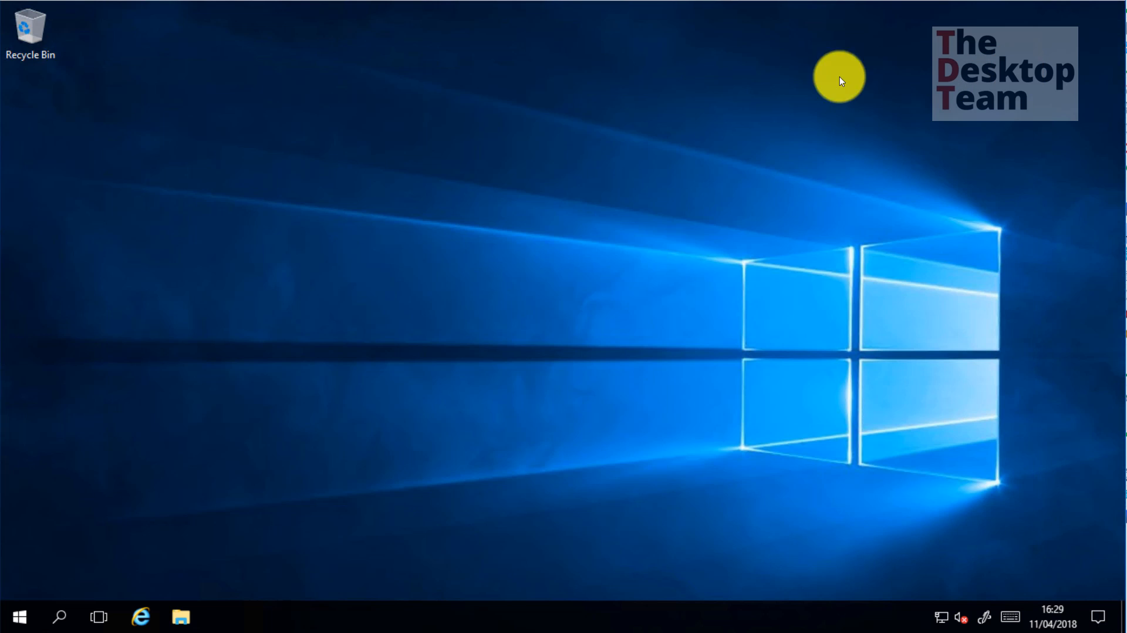
Open Computer Management maximized on Local Users and Groups > Groups
{"action": "right_click", "coordinate": [22, 611]}
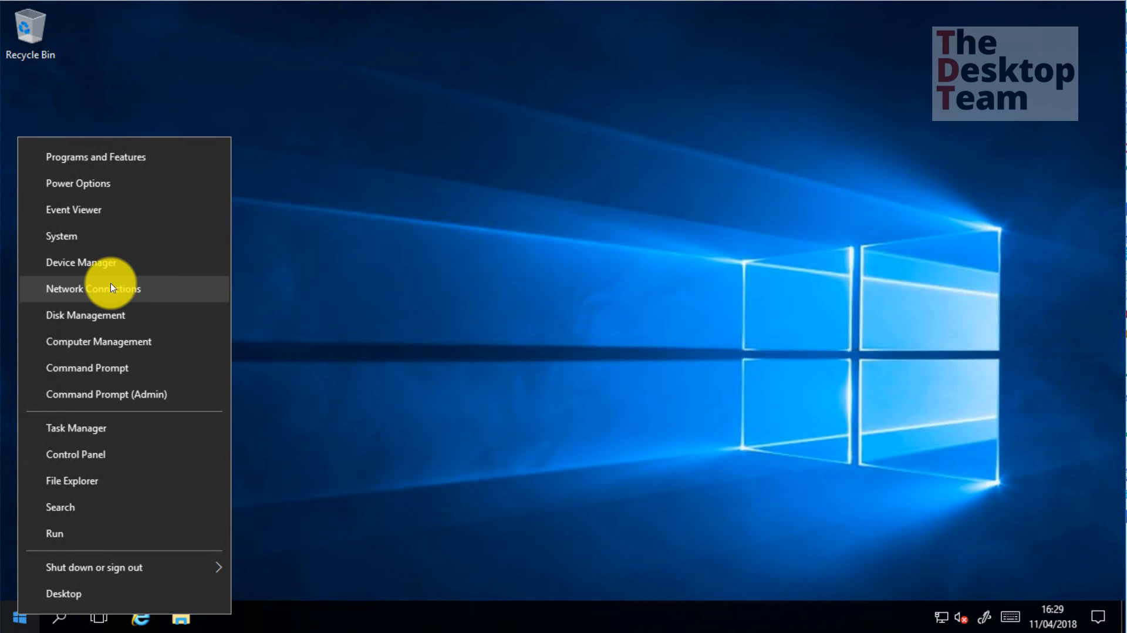
{"action": "left_click", "coordinate": [7, 162]}
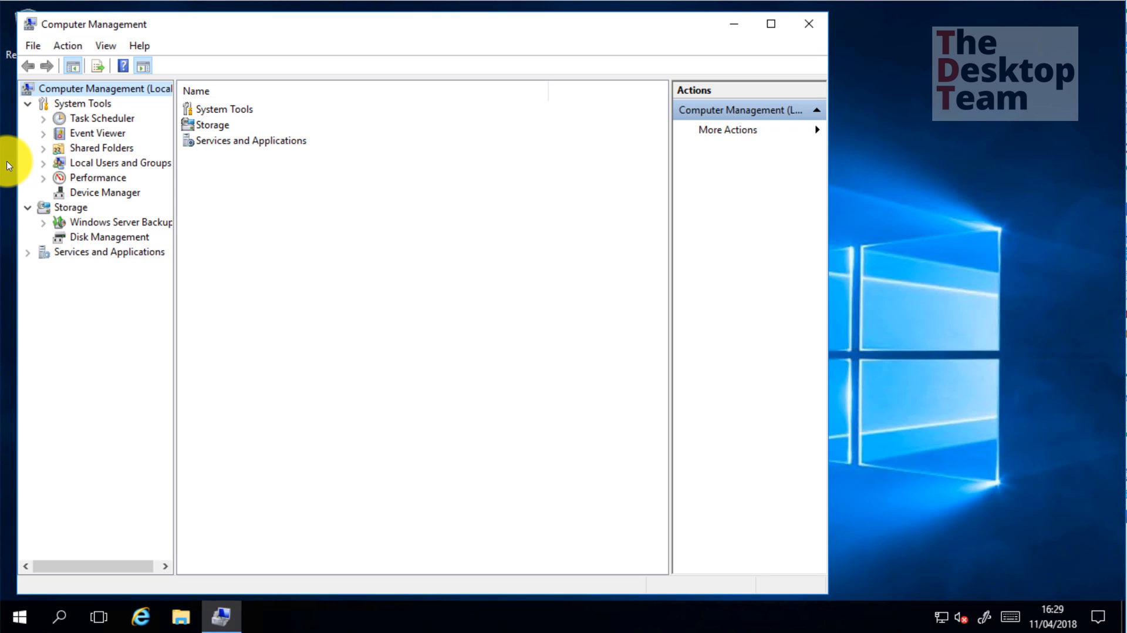
{"action": "left_click", "coordinate": [102, 167]}
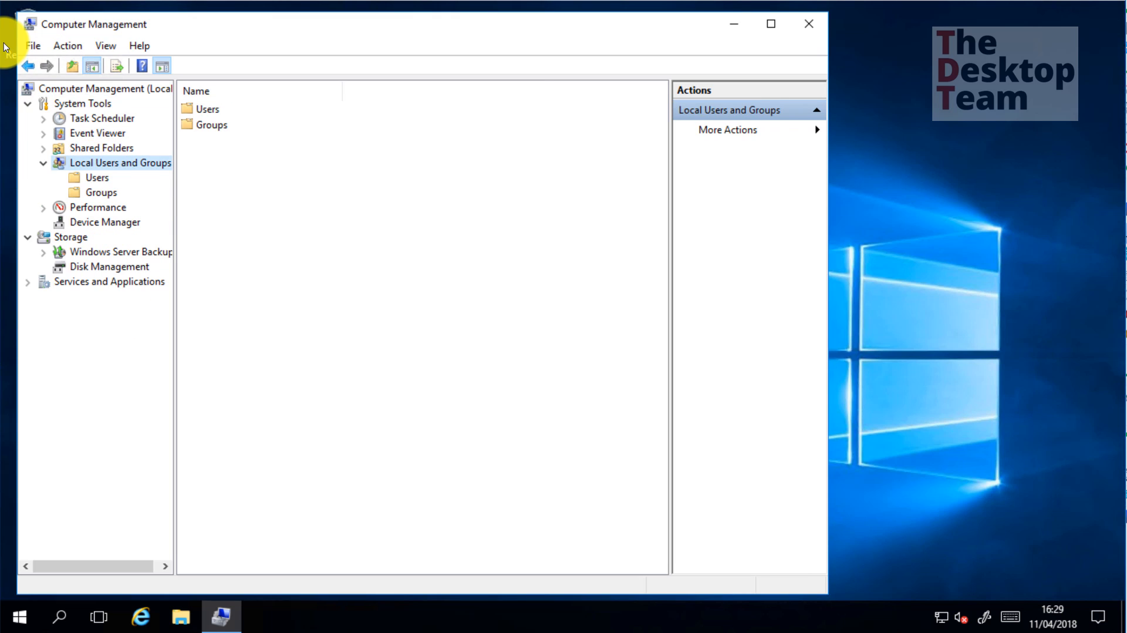
{"action": "double_click", "coordinate": [212, 125]}
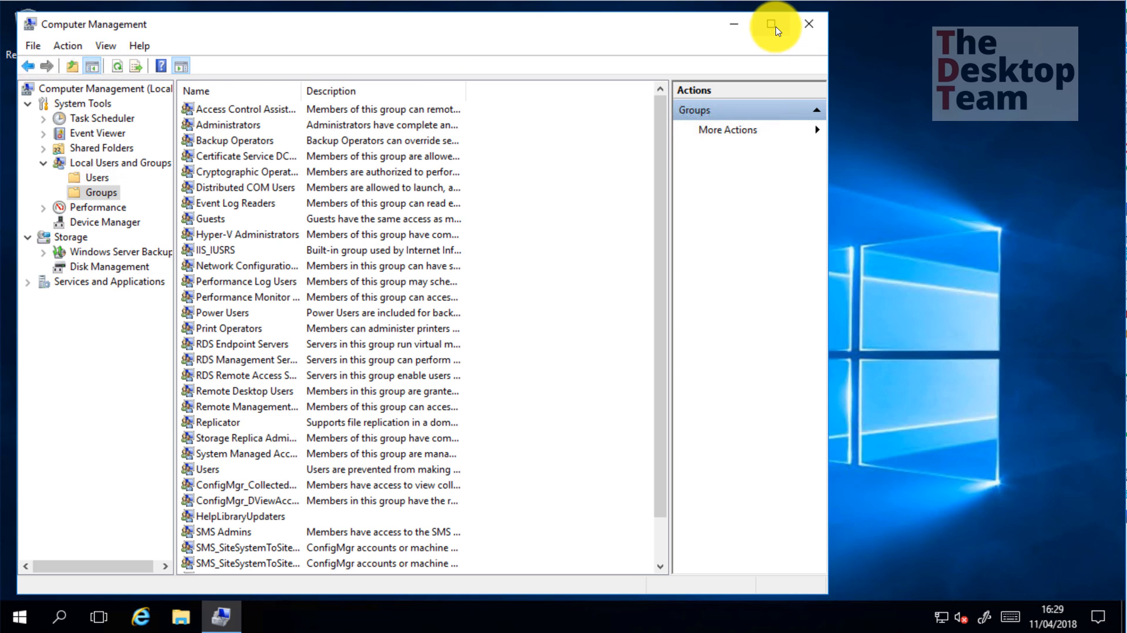
{"action": "left_click", "coordinate": [773, 26]}
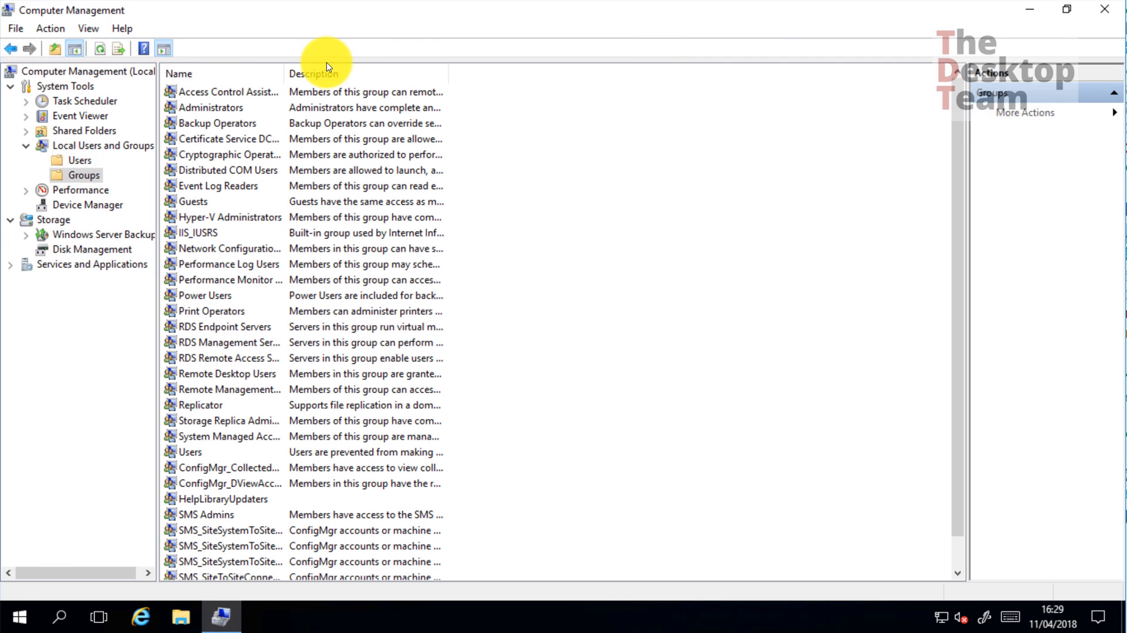
Widen and sort the Name column, then review SMS Admins, SMS_SiteToSiteConnection_001 and ConfigMgr_CollectedFilesAccess
{"action": "left_click_drag", "start_coordinate": [285, 74], "coordinate": [445, 73]}
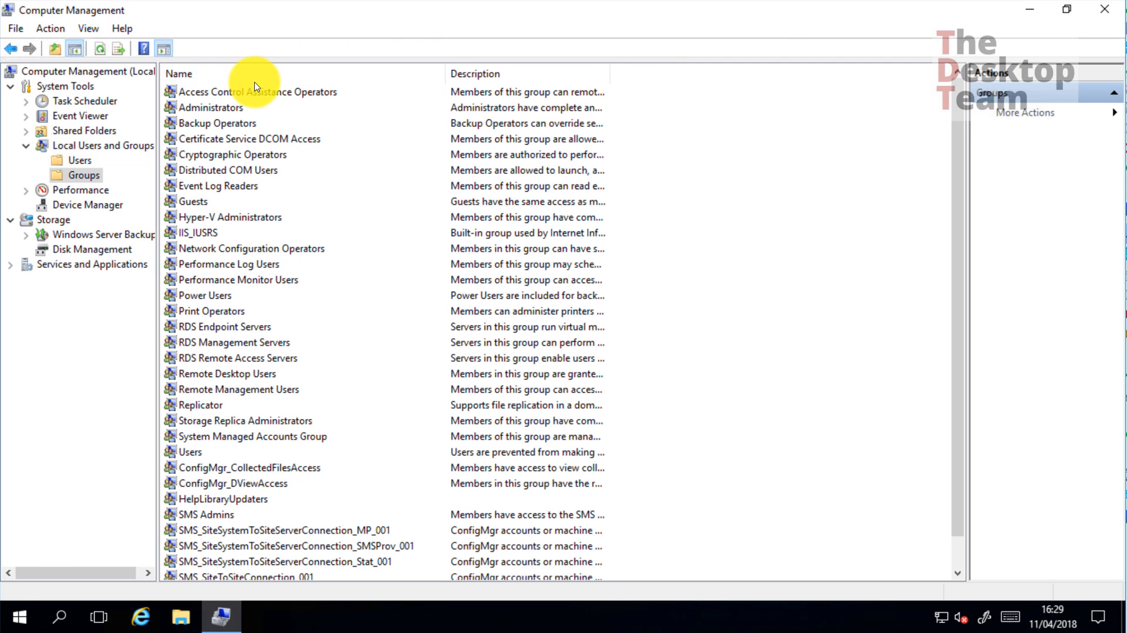
{"action": "left_click", "coordinate": [252, 74]}
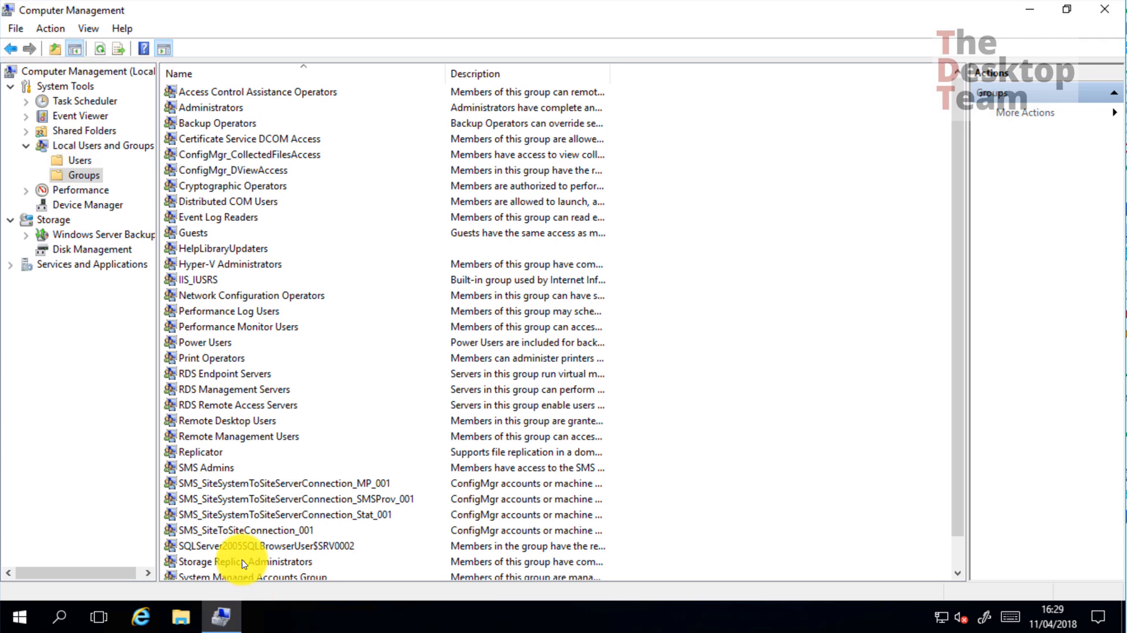
{"action": "left_click", "coordinate": [207, 469]}
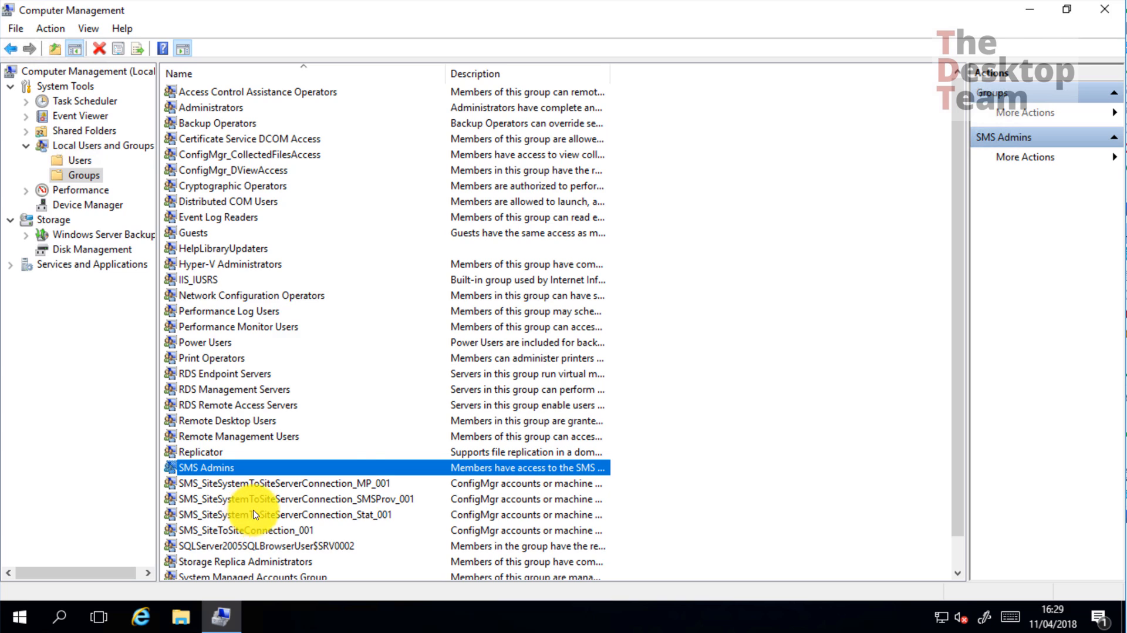
{"action": "scroll", "coordinate": [226, 502], "scroll_direction": "down", "scroll_amount": 1}
{"action": "left_click", "coordinate": [227, 498]}
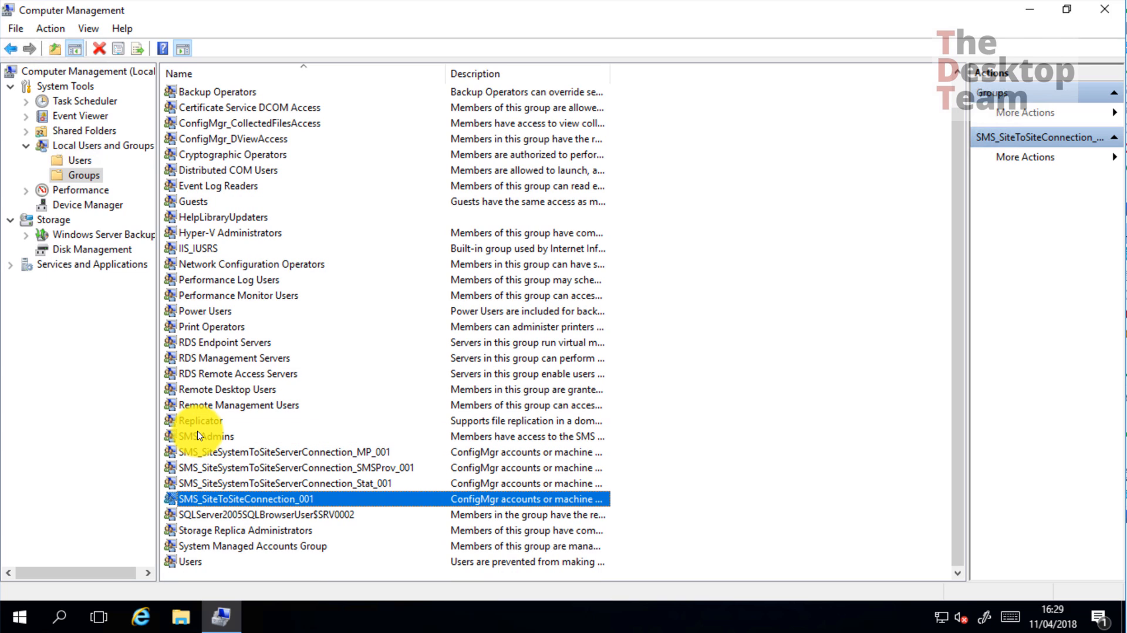
{"action": "left_click", "coordinate": [208, 453]}
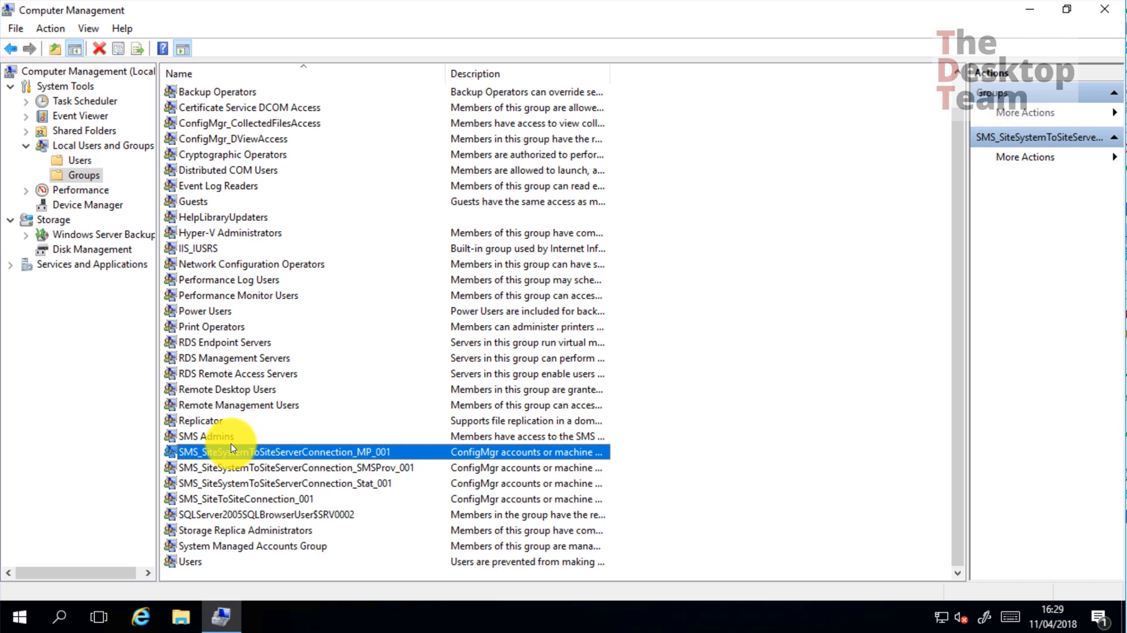
{"action": "key", "text": "Up"}
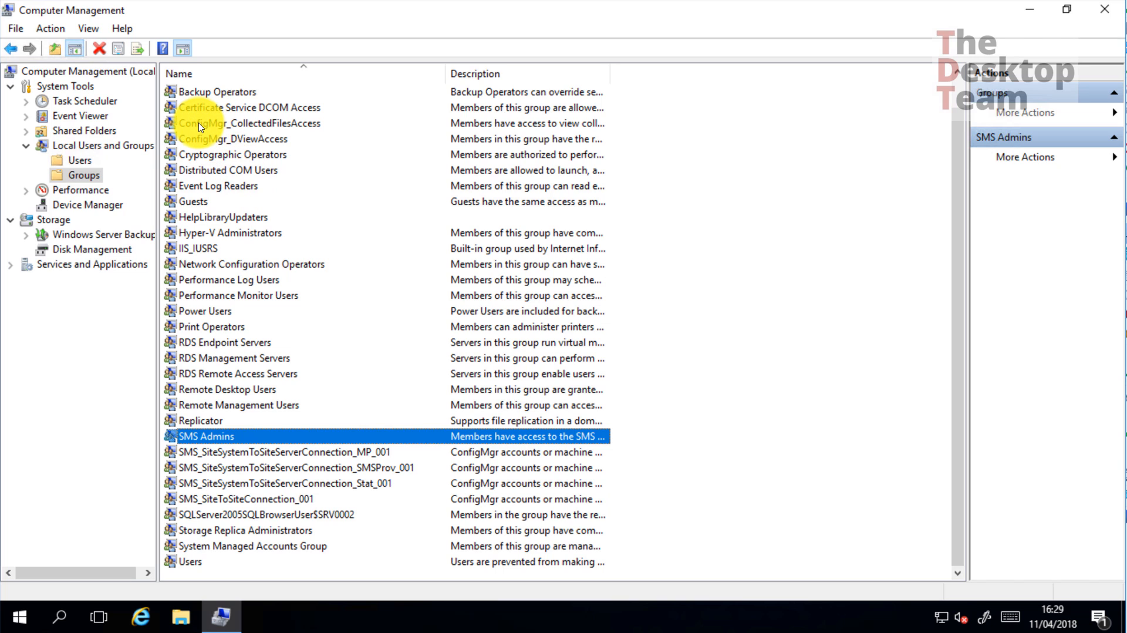
{"action": "left_click", "coordinate": [217, 123]}
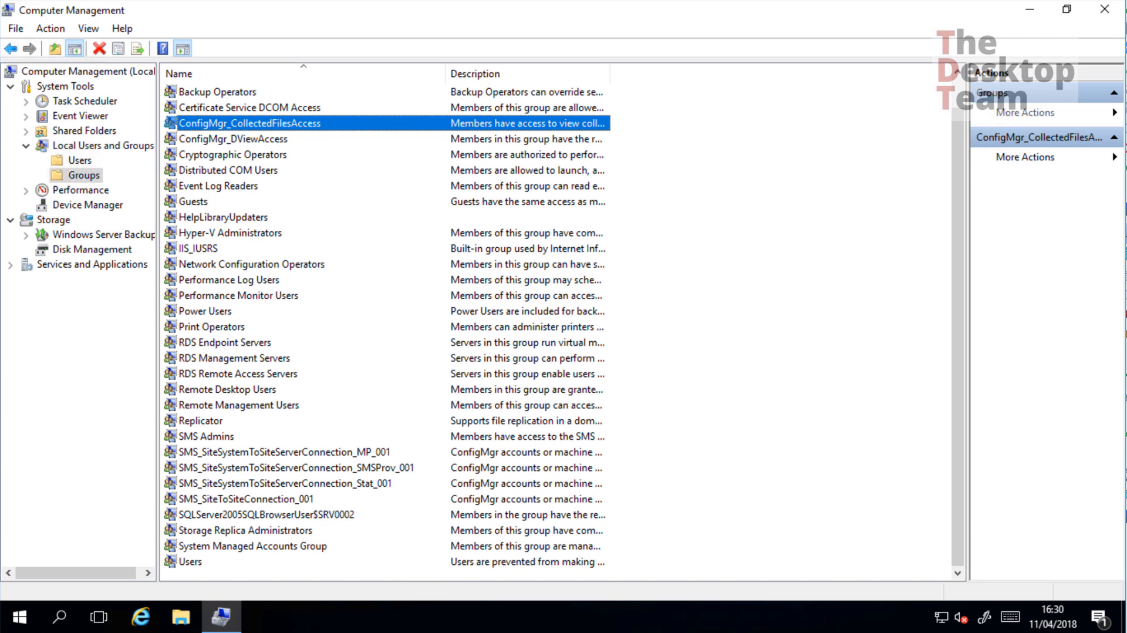
Sign in to the other virtual machine with the administrator account and its password
{"action": "left_click", "coordinate": [70, 610]}
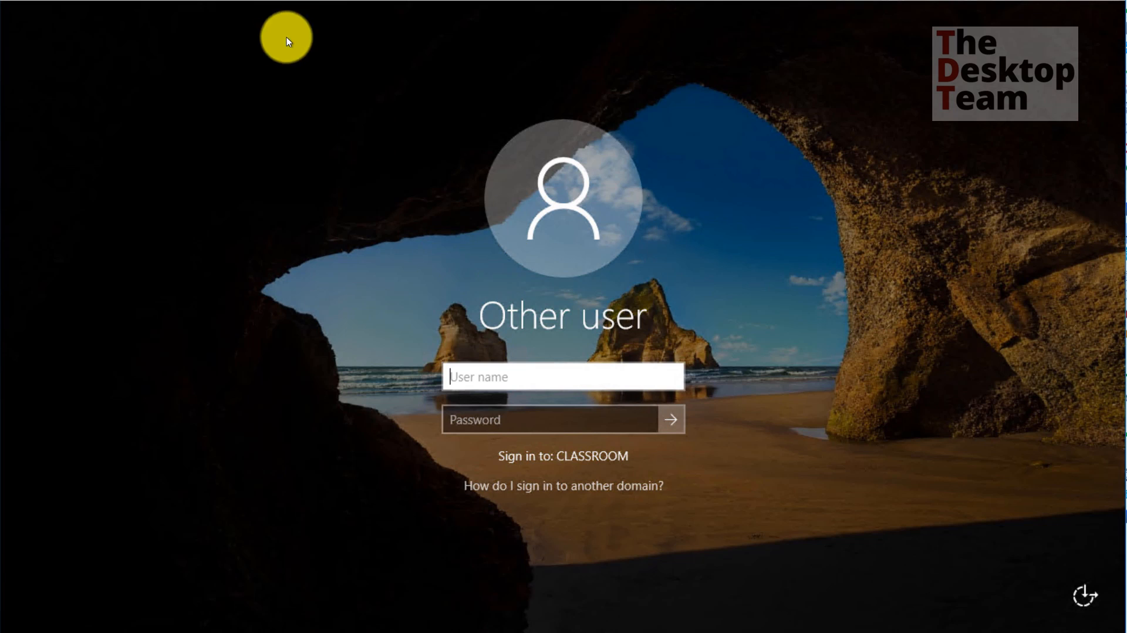
{"action": "left_click", "coordinate": [556, 374]}
{"action": "type", "text": "ad"}
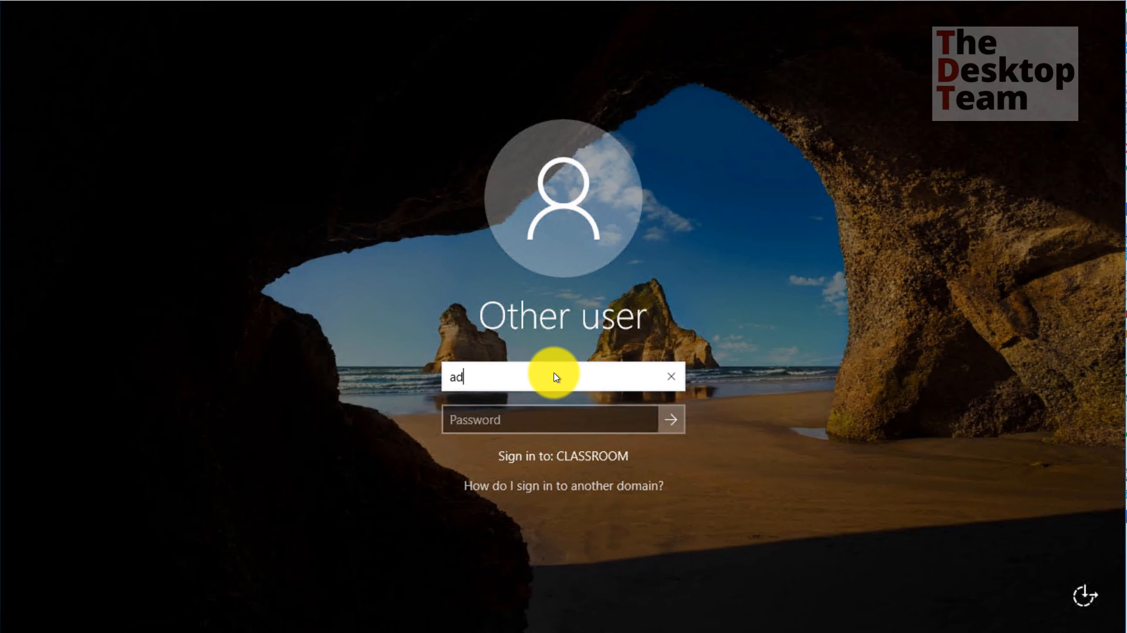
{"action": "type", "text": "ministrator"}
{"action": "key", "text": "Tab"}
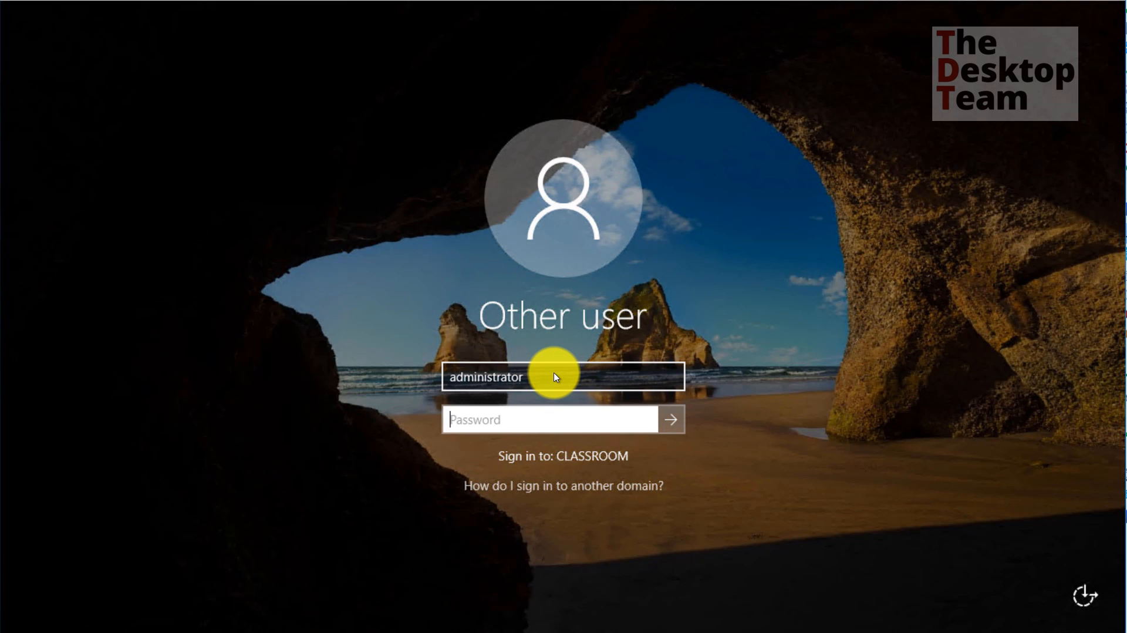
{"action": "type", "text": "Pa$$w0rd"}
{"action": "key", "text": "Return"}
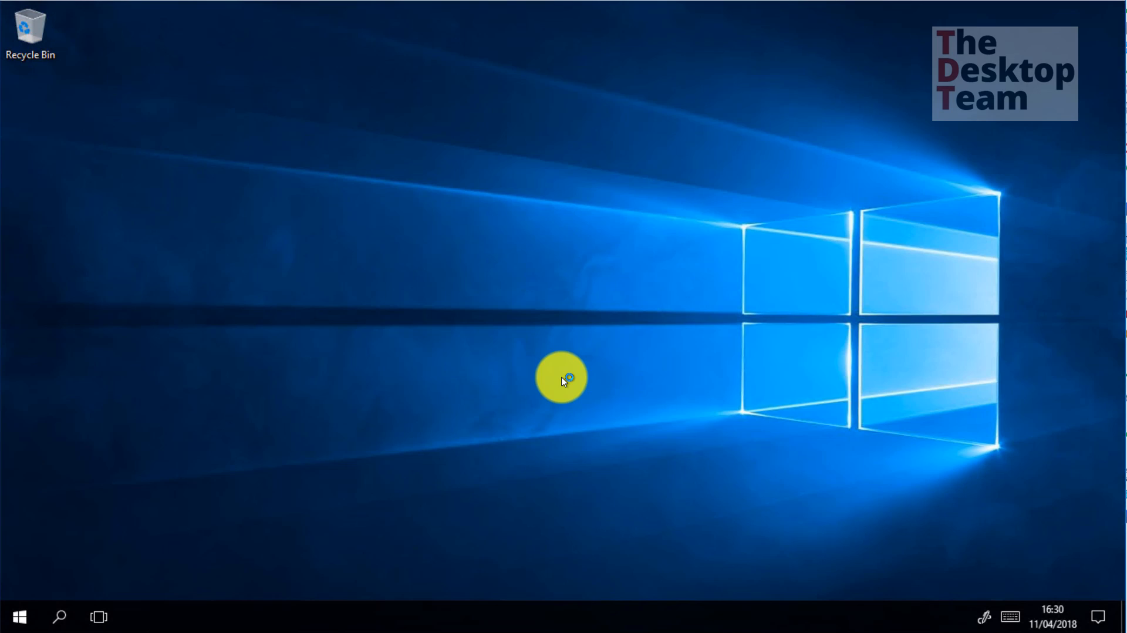
In ADSI Edit, open CN=System > CN=System Management and select the CN=SMS-Site-001 object
{"action": "left_click", "coordinate": [22, 620]}
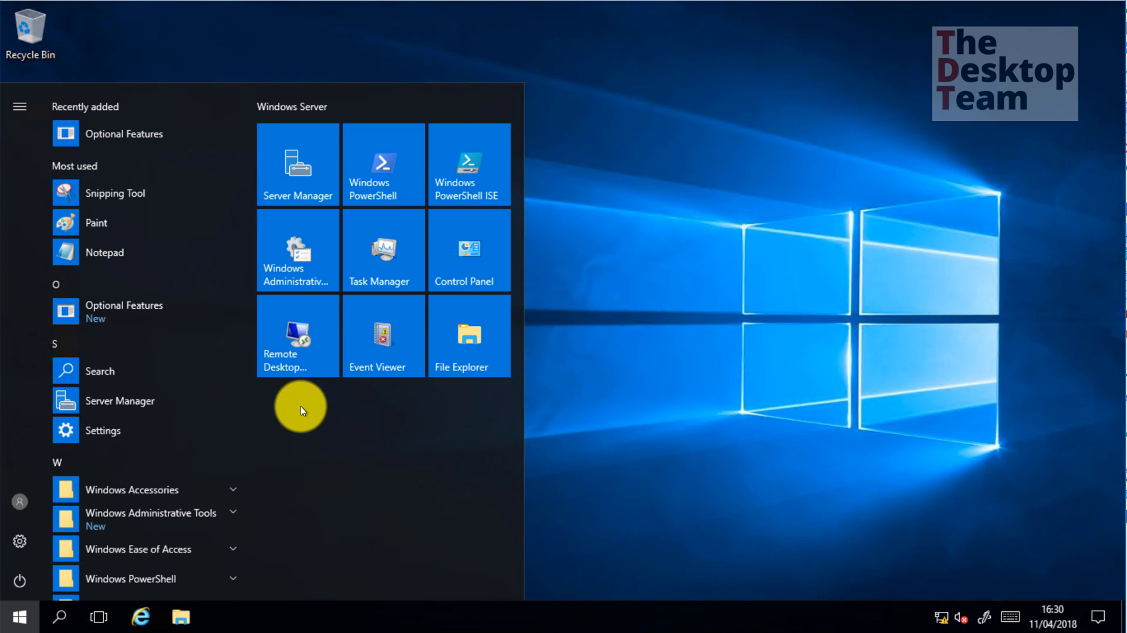
{"action": "left_click", "coordinate": [308, 282]}
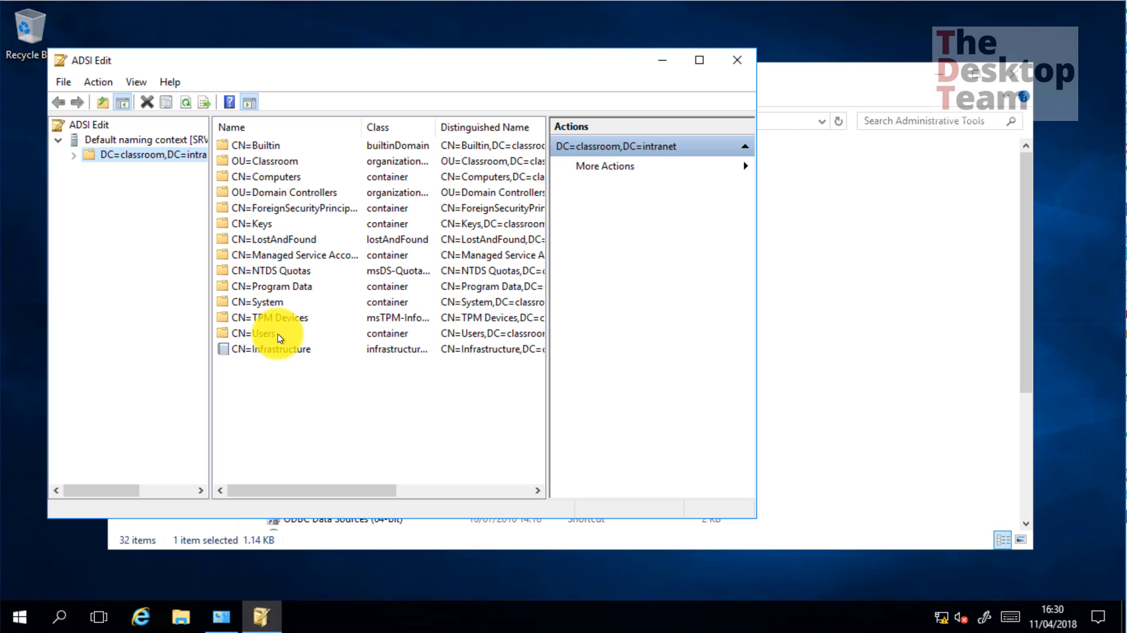
{"action": "double_click", "coordinate": [268, 303]}
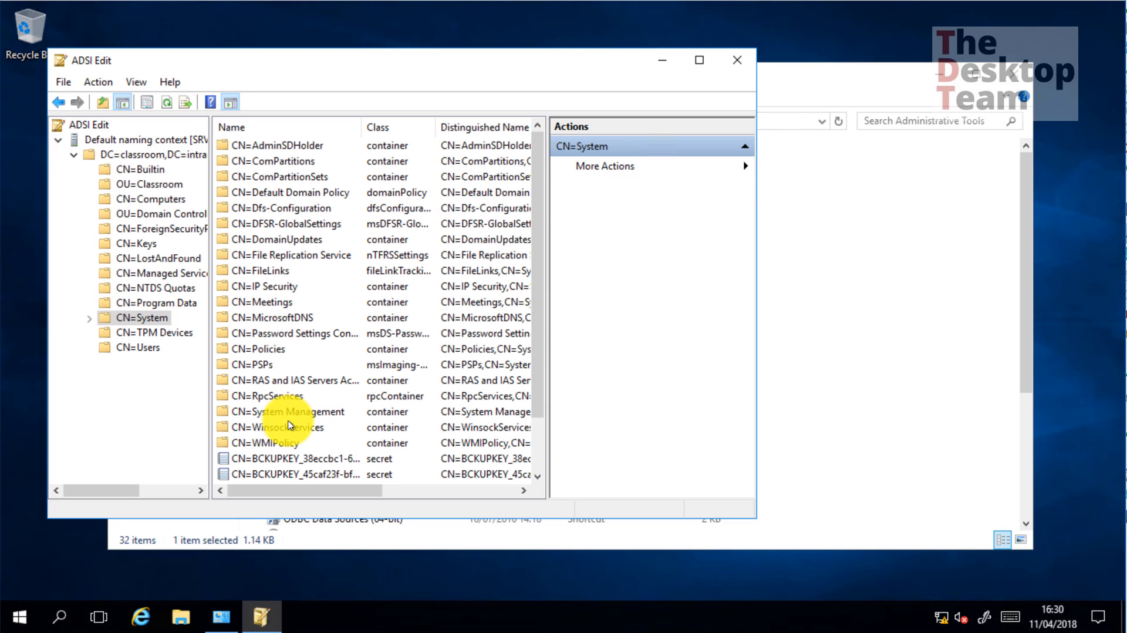
{"action": "double_click", "coordinate": [284, 414]}
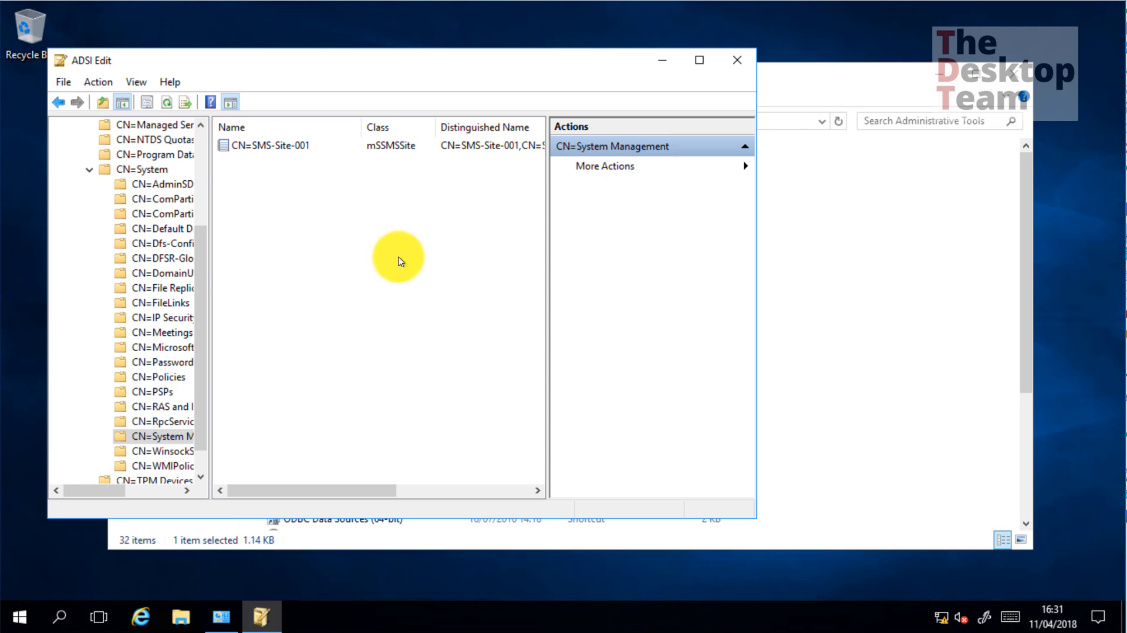
{"action": "left_click", "coordinate": [699, 59]}
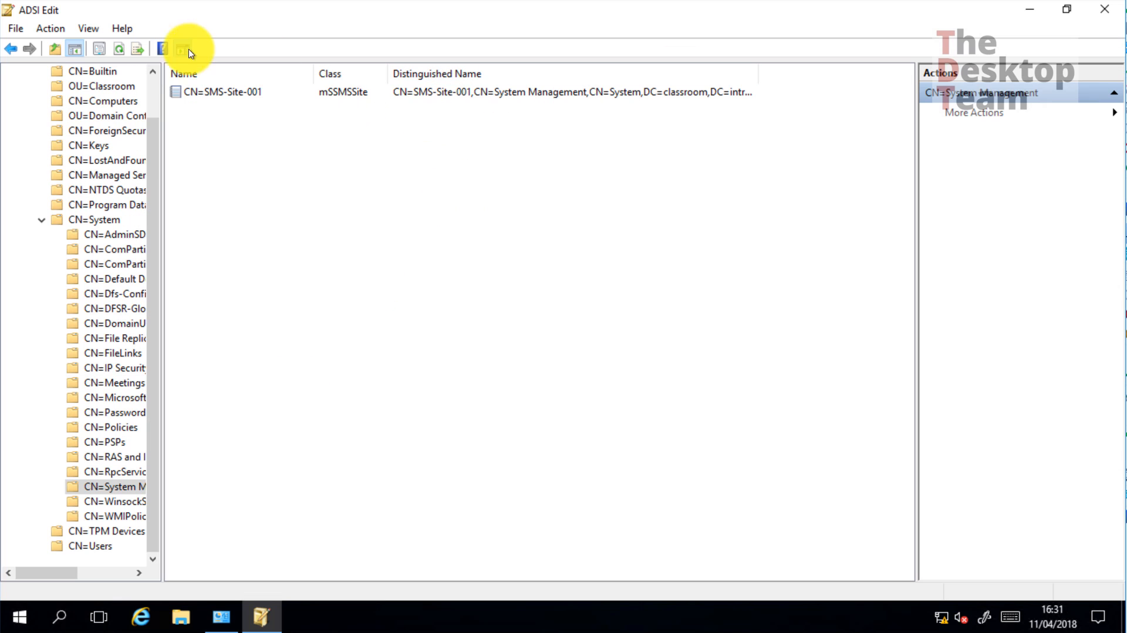
{"action": "left_click", "coordinate": [330, 93]}
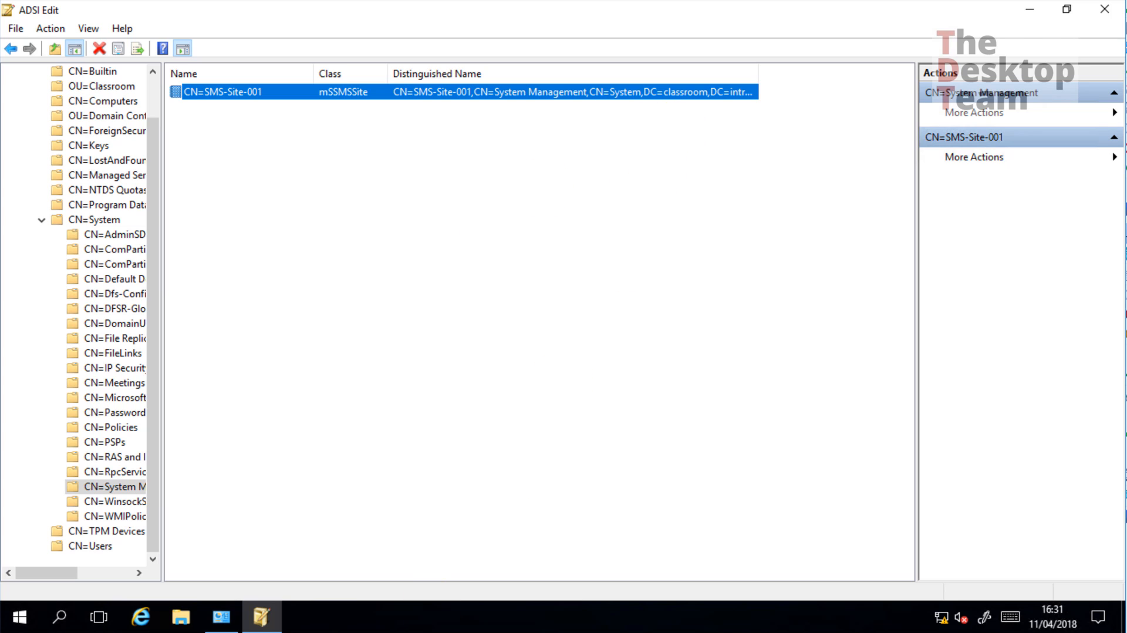
Switch back to Computer Management and close it
{"action": "mouse_move", "coordinate": [138, 631]}
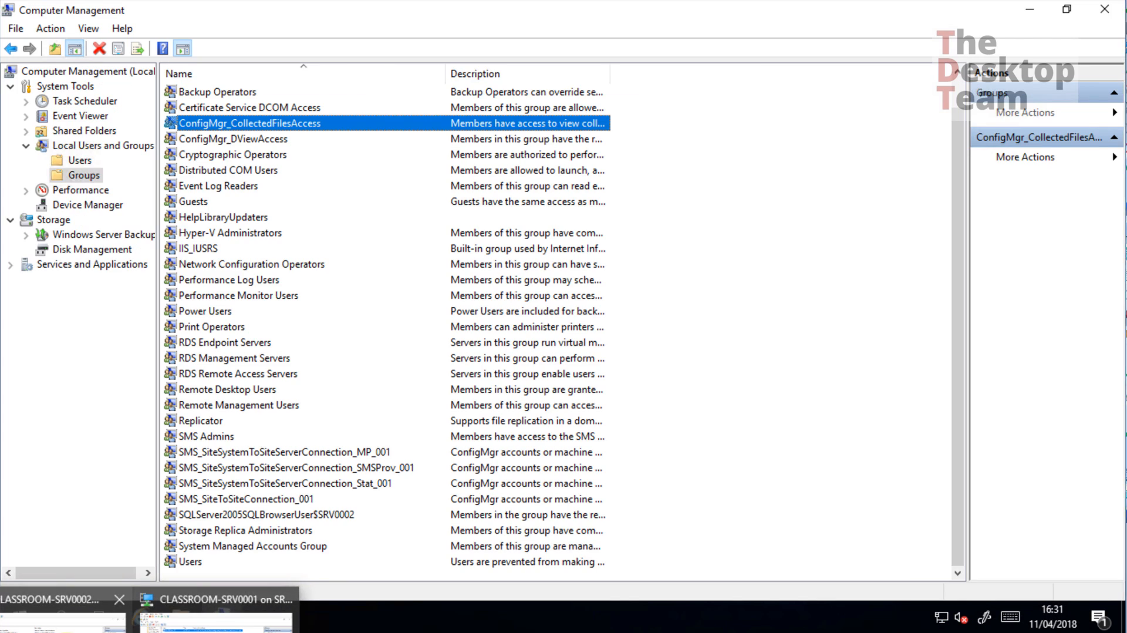
{"action": "left_click", "coordinate": [215, 616]}
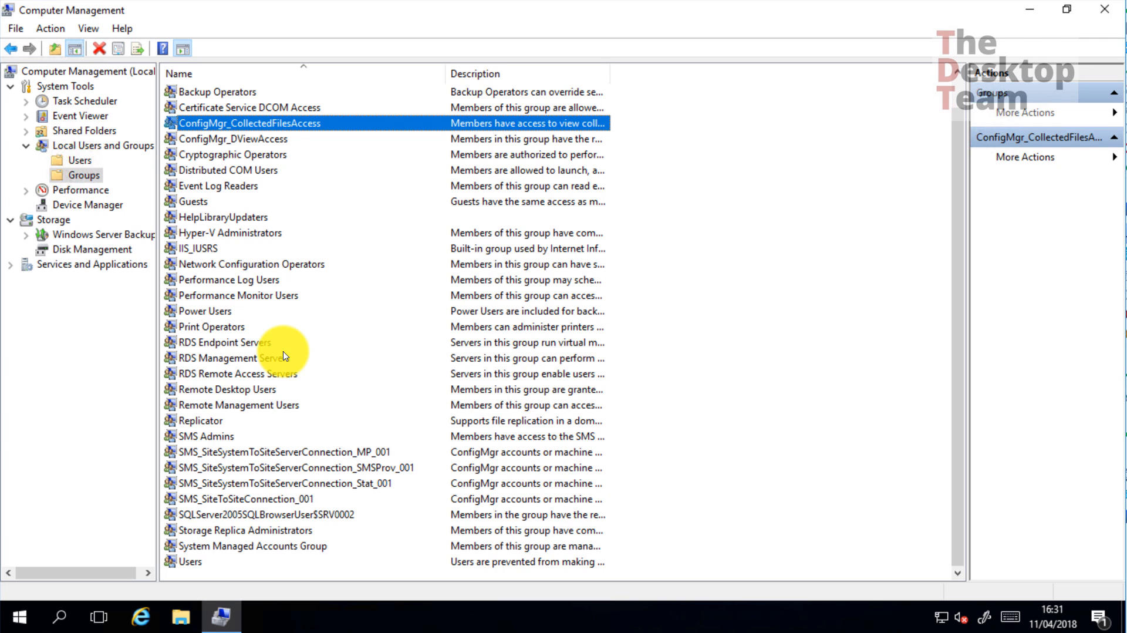
{"action": "left_click", "coordinate": [1110, 14]}
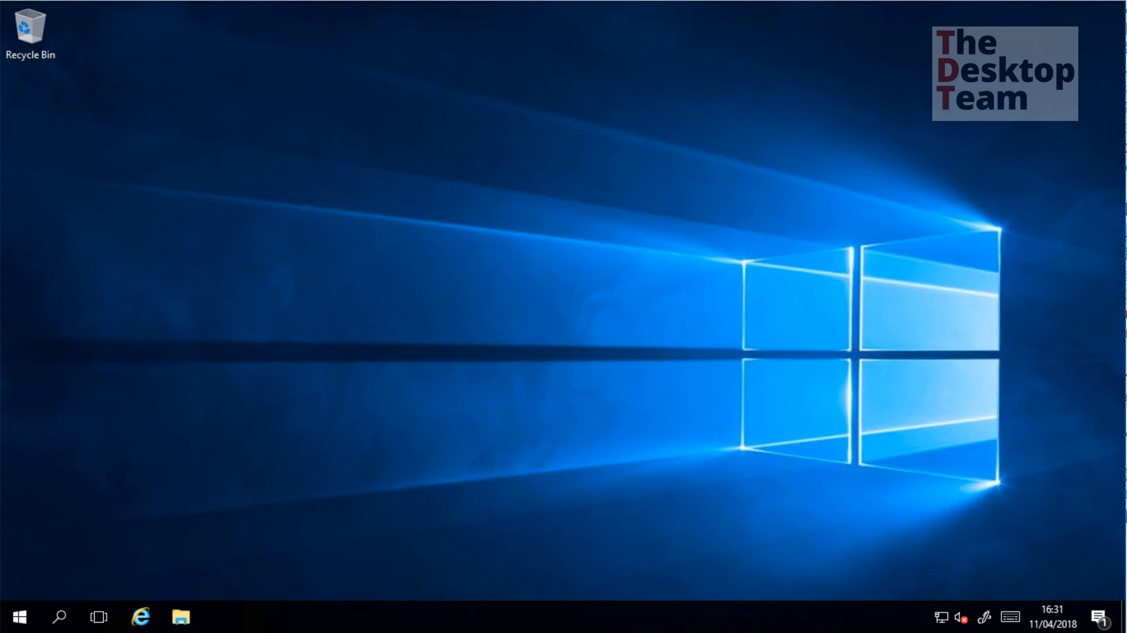
Launch the Configuration Manager Console from the Microsoft System Center Start menu group
{"action": "left_click", "coordinate": [23, 616]}
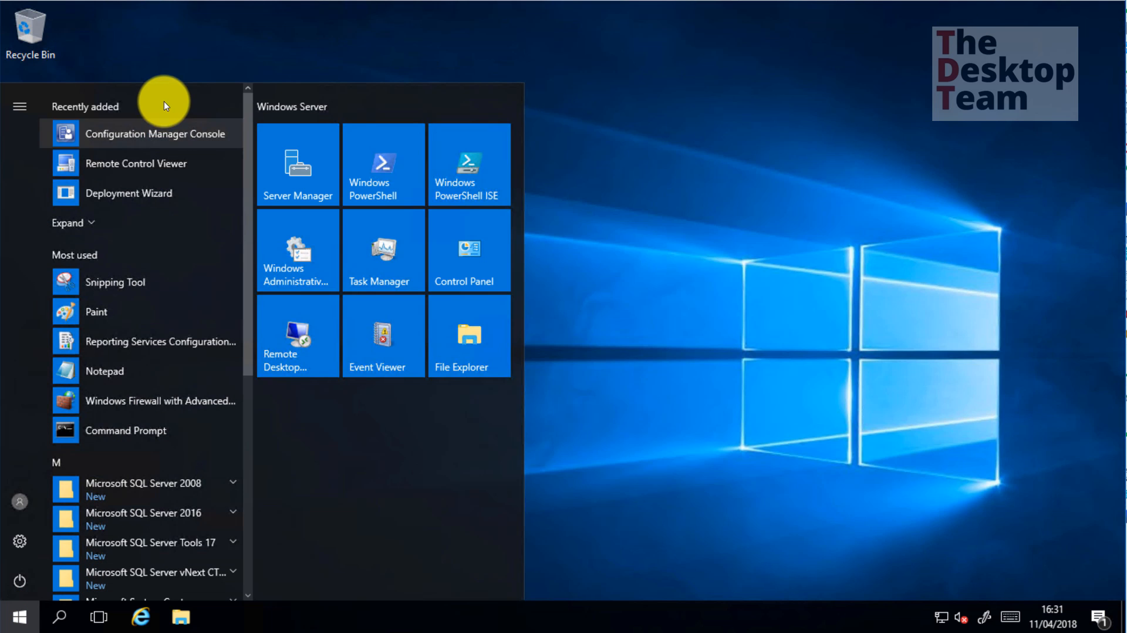
{"action": "scroll", "coordinate": [139, 332], "scroll_direction": "down", "scroll_amount": 4}
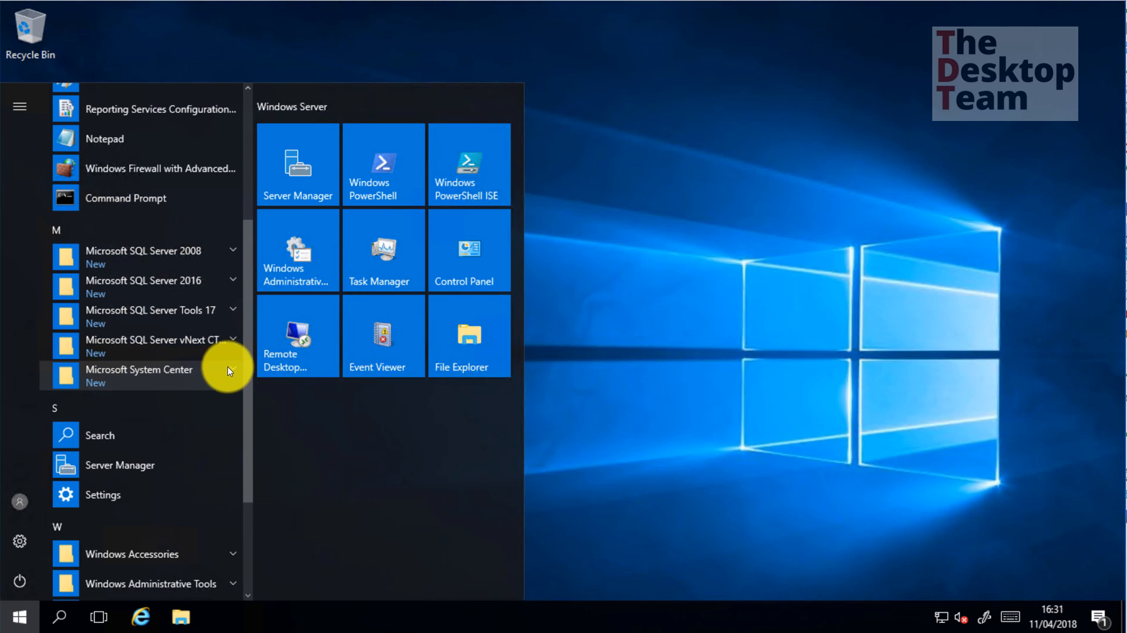
{"action": "left_click", "coordinate": [228, 369]}
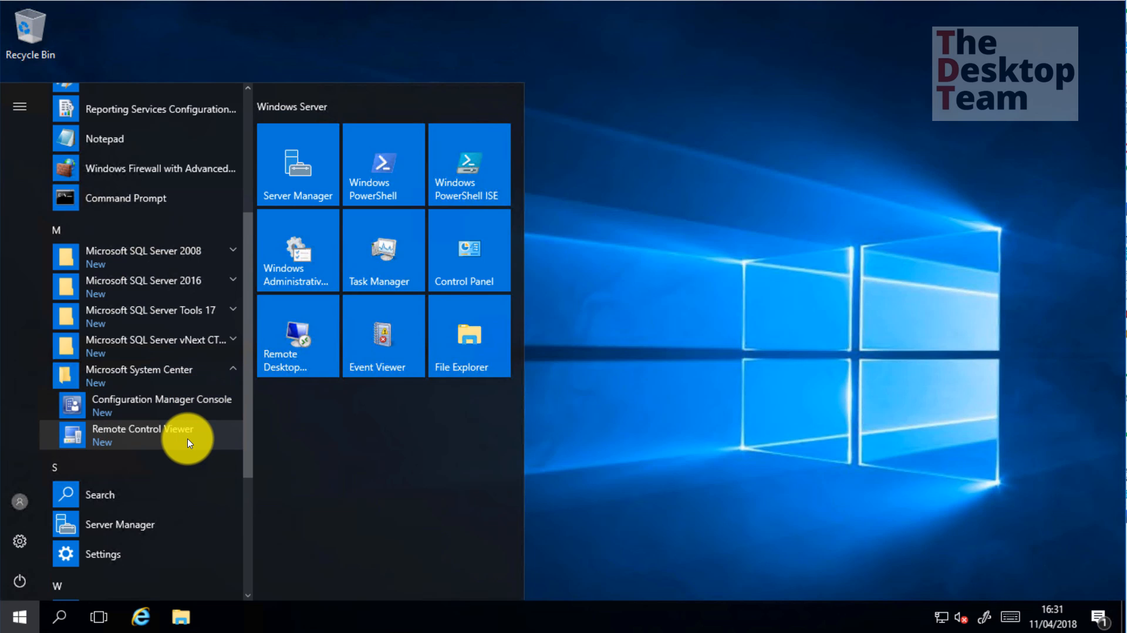
{"action": "left_click", "coordinate": [216, 403]}
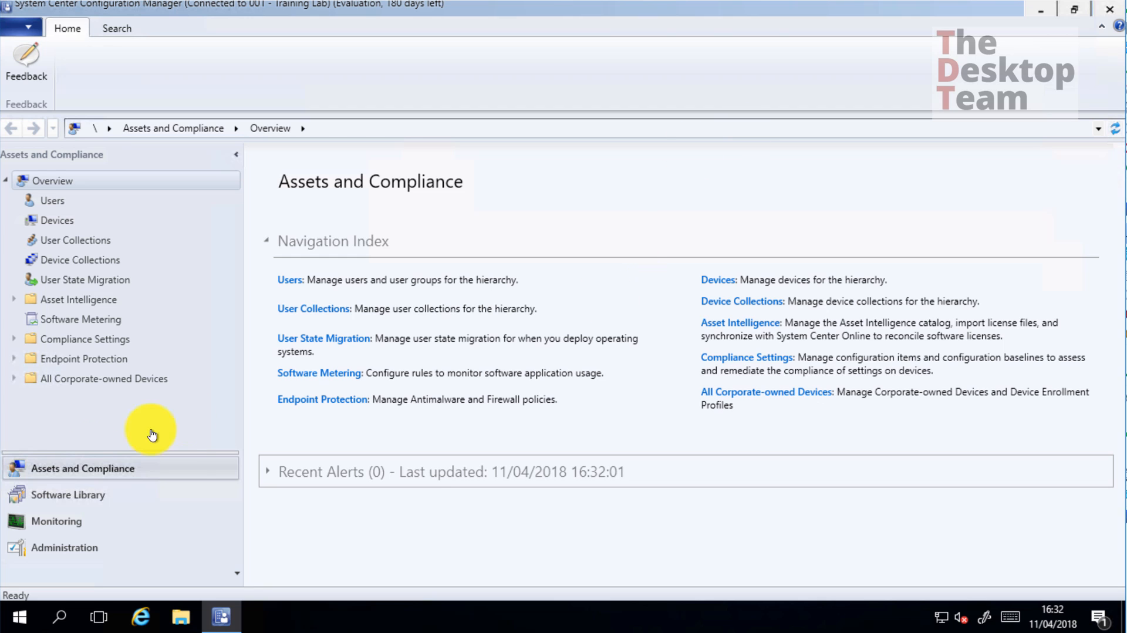
Open Monitoring > System Status > Component Status and inspect the Warning component SMS_DATABASE_NOTIFICATION_MONITOR
{"action": "left_click", "coordinate": [60, 529]}
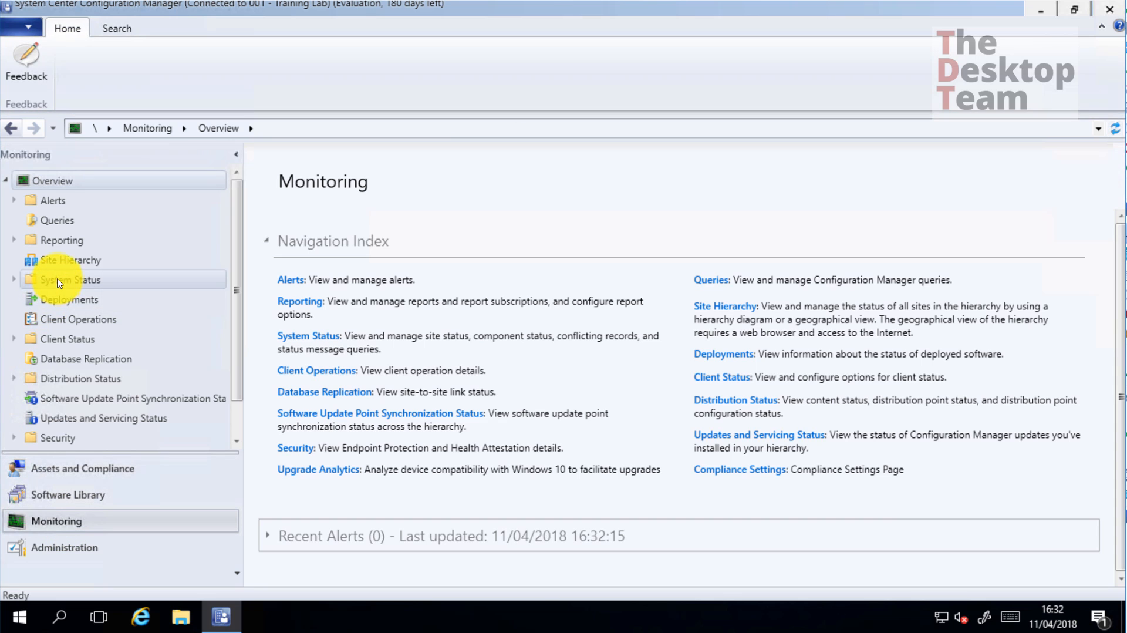
{"action": "left_click", "coordinate": [16, 282]}
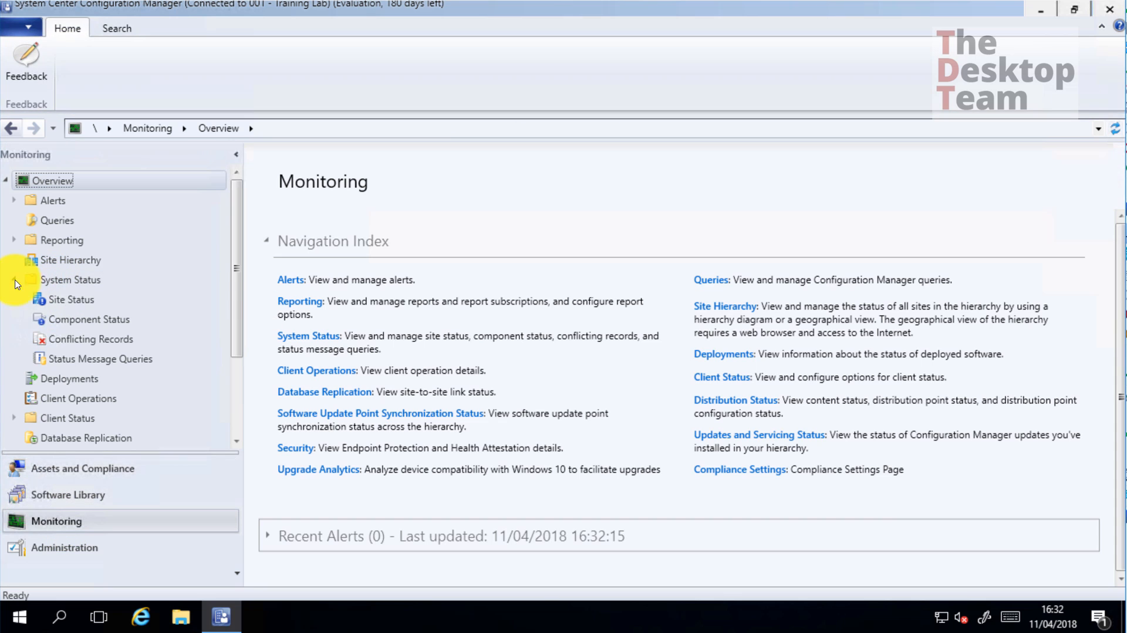
{"action": "left_click", "coordinate": [83, 319]}
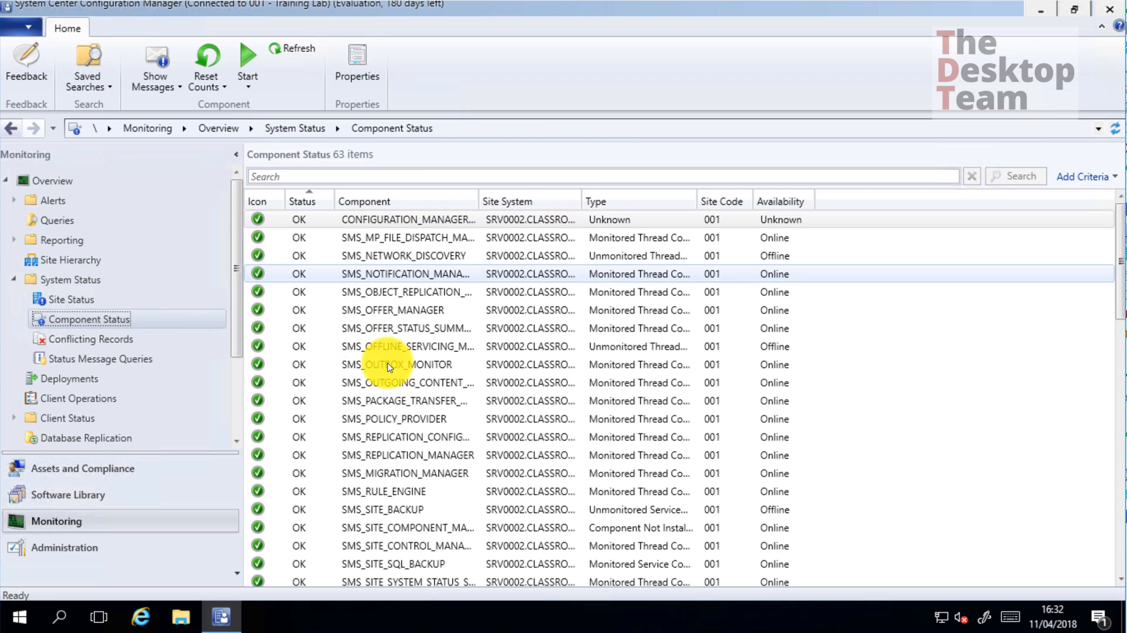
{"action": "scroll", "coordinate": [393, 375], "scroll_direction": "down", "scroll_amount": 10}
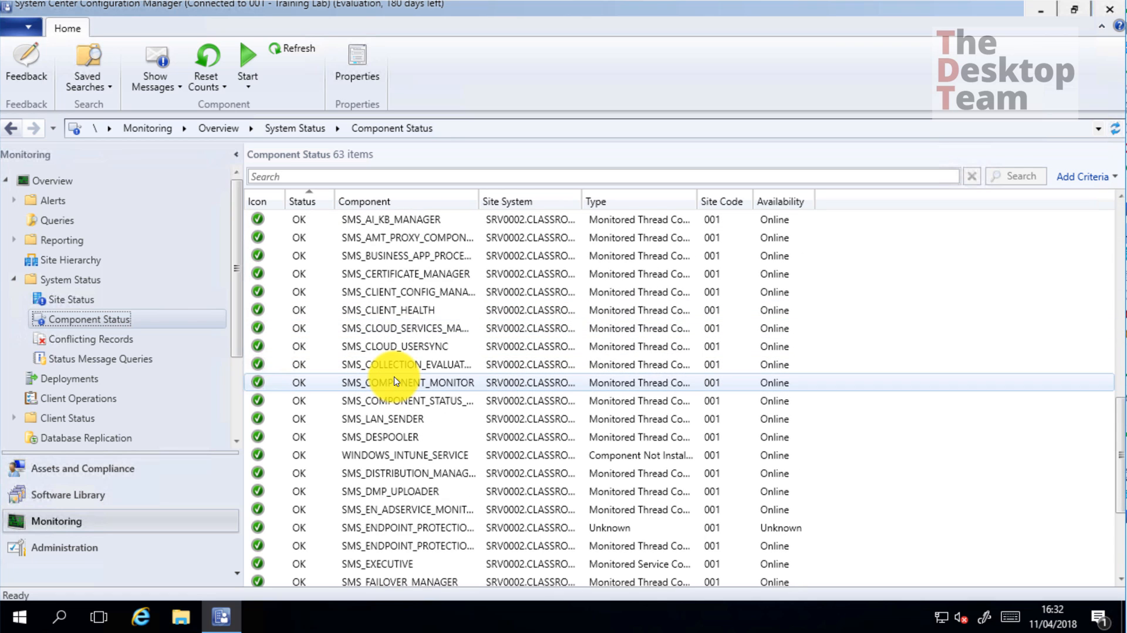
{"action": "scroll", "coordinate": [395, 379], "scroll_direction": "down", "scroll_amount": 3}
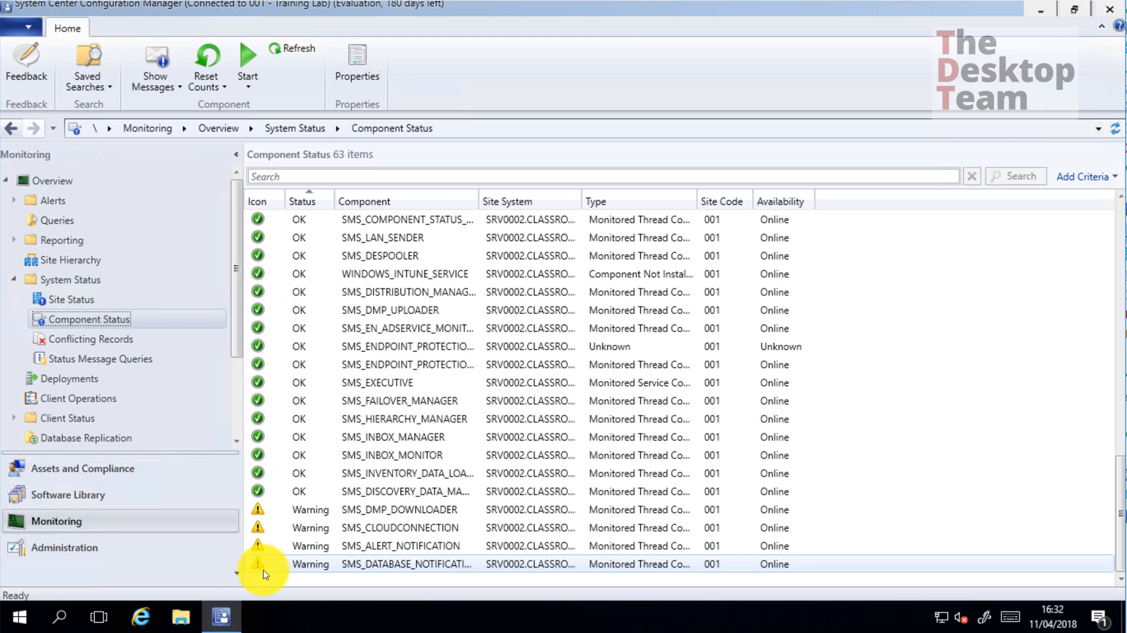
{"action": "left_click", "coordinate": [338, 565]}
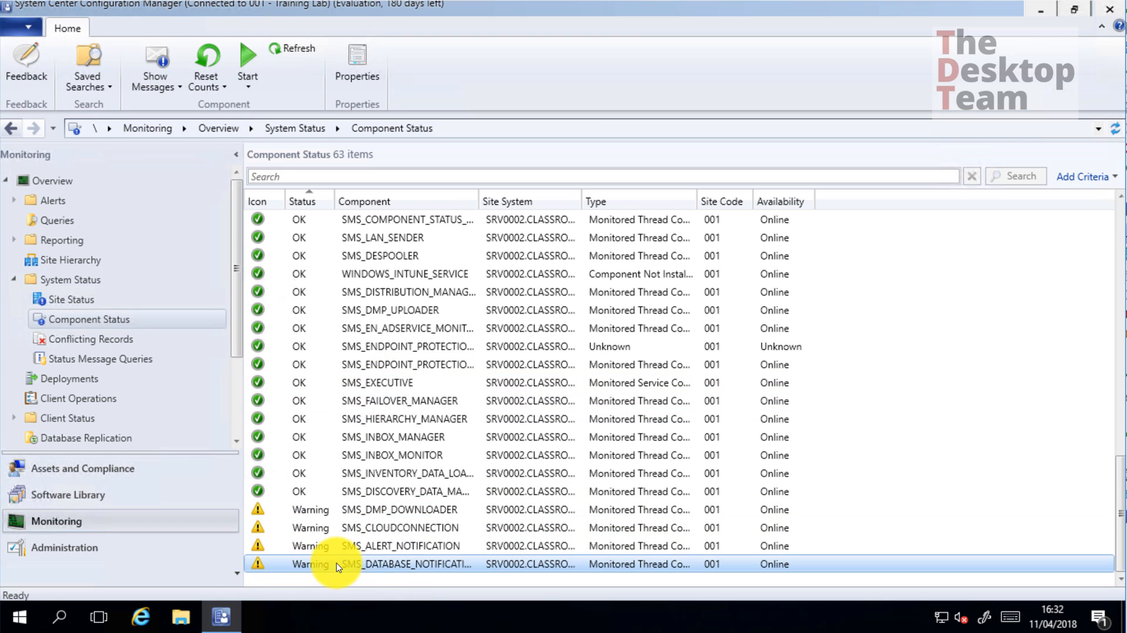
{"action": "right_click", "coordinate": [372, 565]}
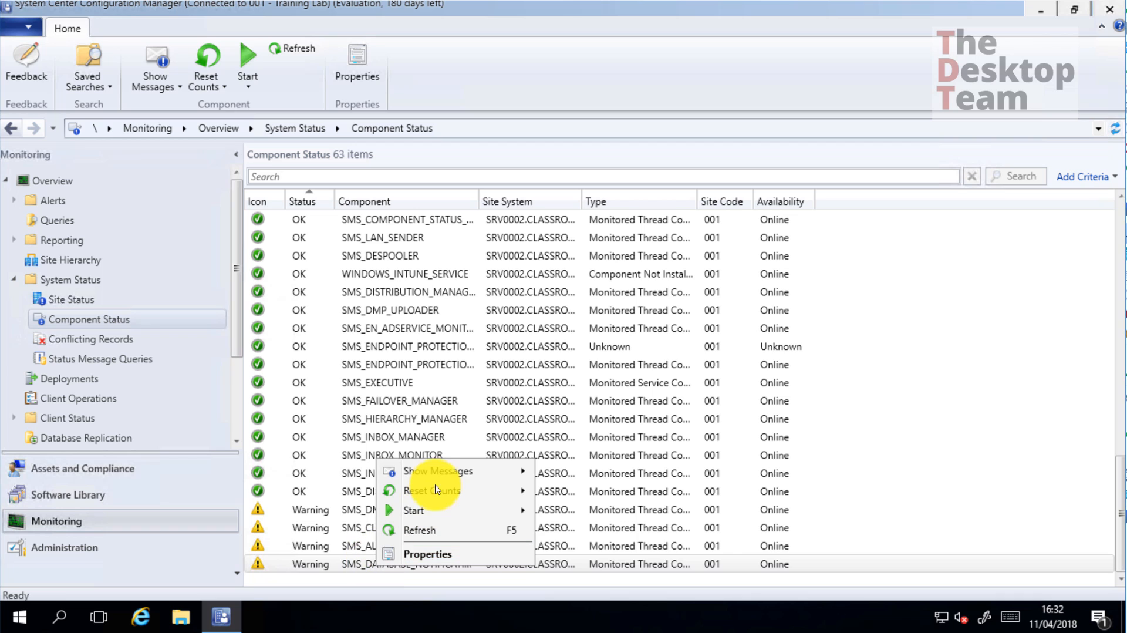
{"action": "mouse_move", "coordinate": [437, 472]}
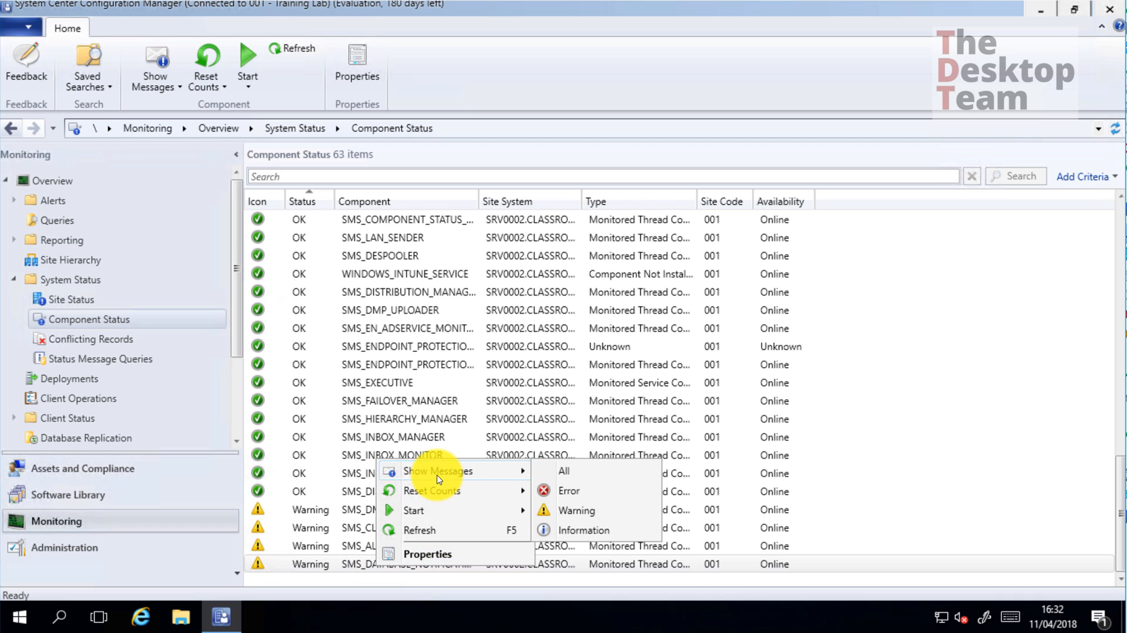
{"action": "left_click", "coordinate": [573, 471]}
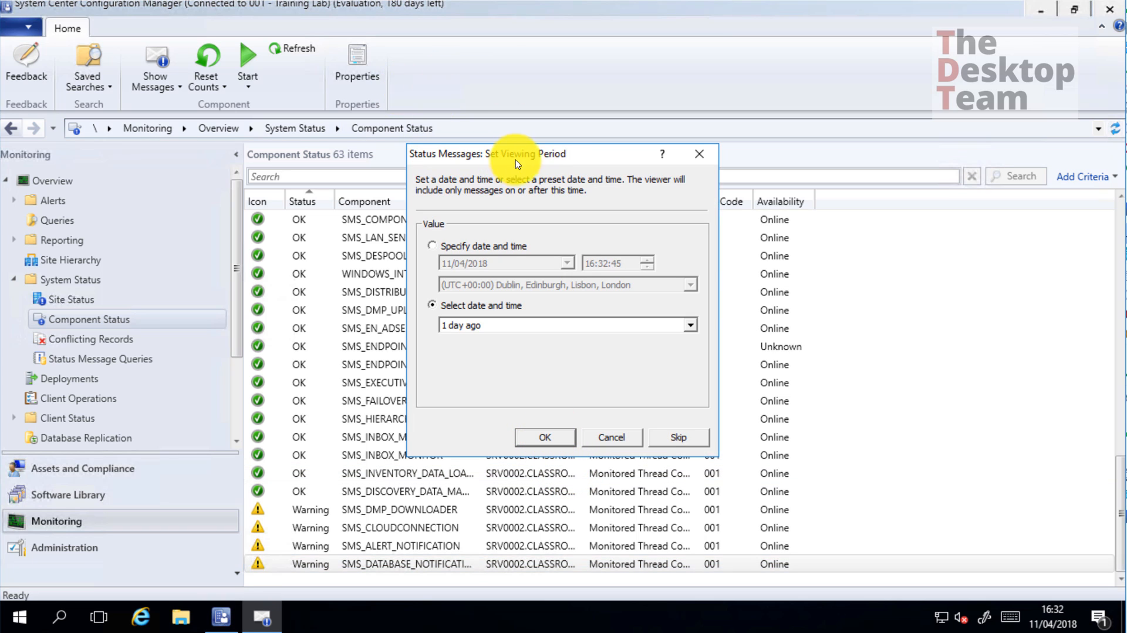
{"action": "left_click", "coordinate": [558, 437]}
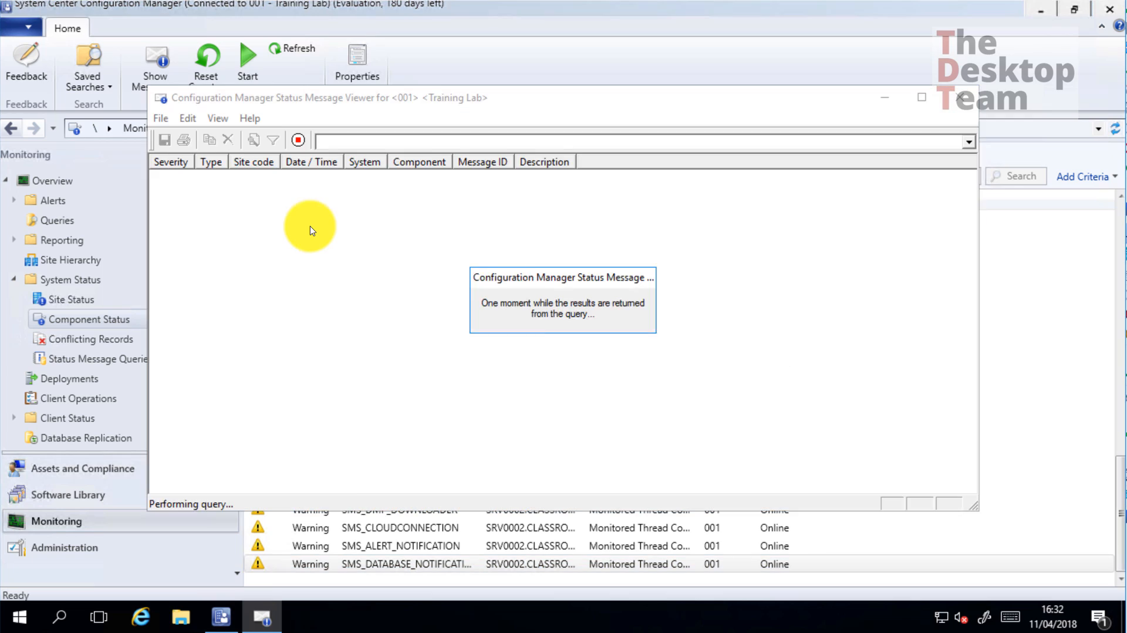
{"action": "left_click", "coordinate": [922, 100]}
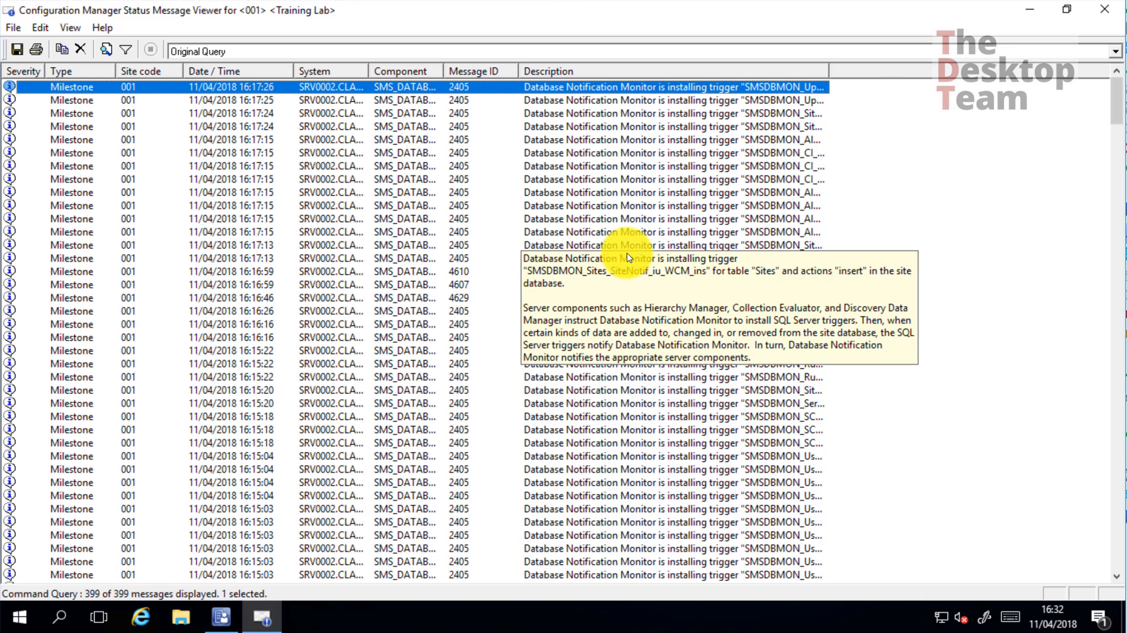
{"action": "left_click_drag", "start_coordinate": [1117, 101], "coordinate": [1042, 433]}
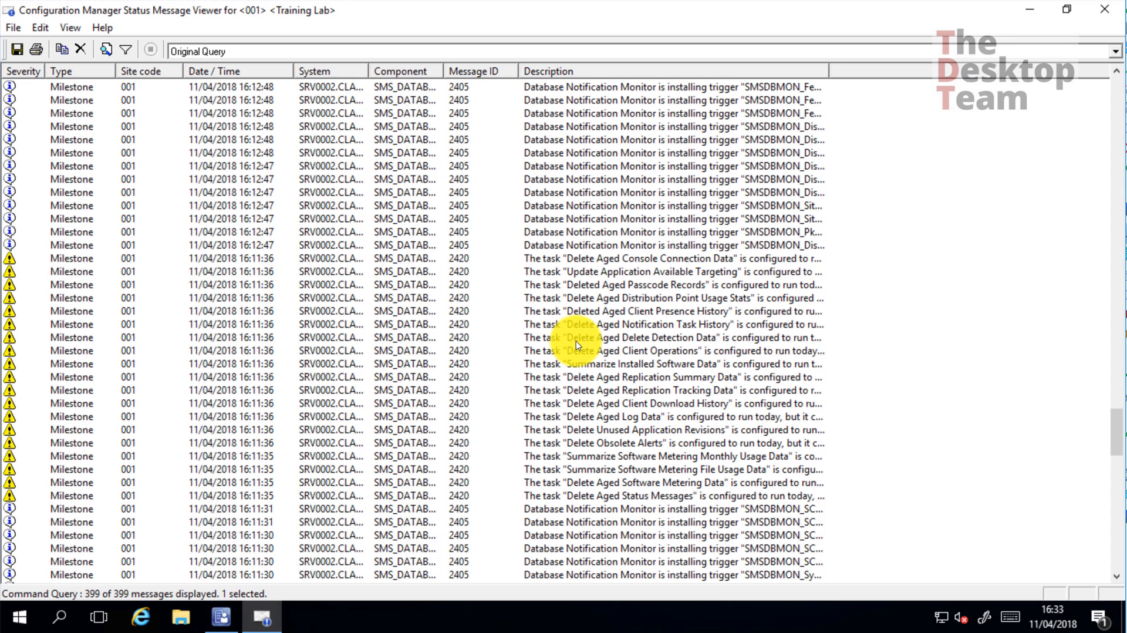
{"action": "left_click", "coordinate": [72, 258]}
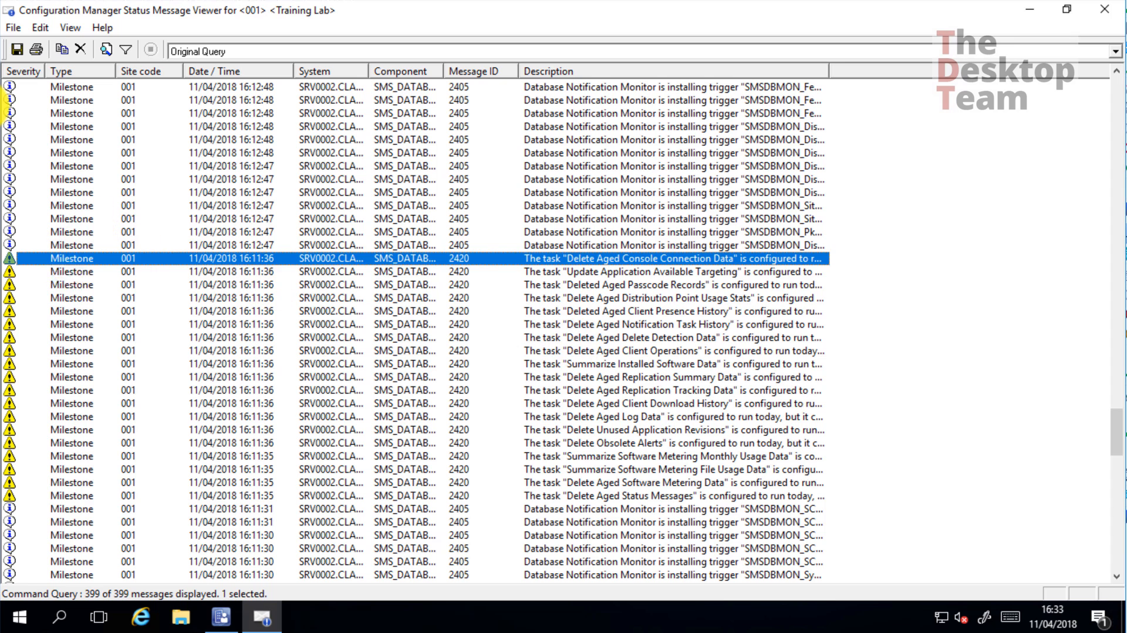
{"action": "left_click", "coordinate": [92, 496], "text": "shift"}
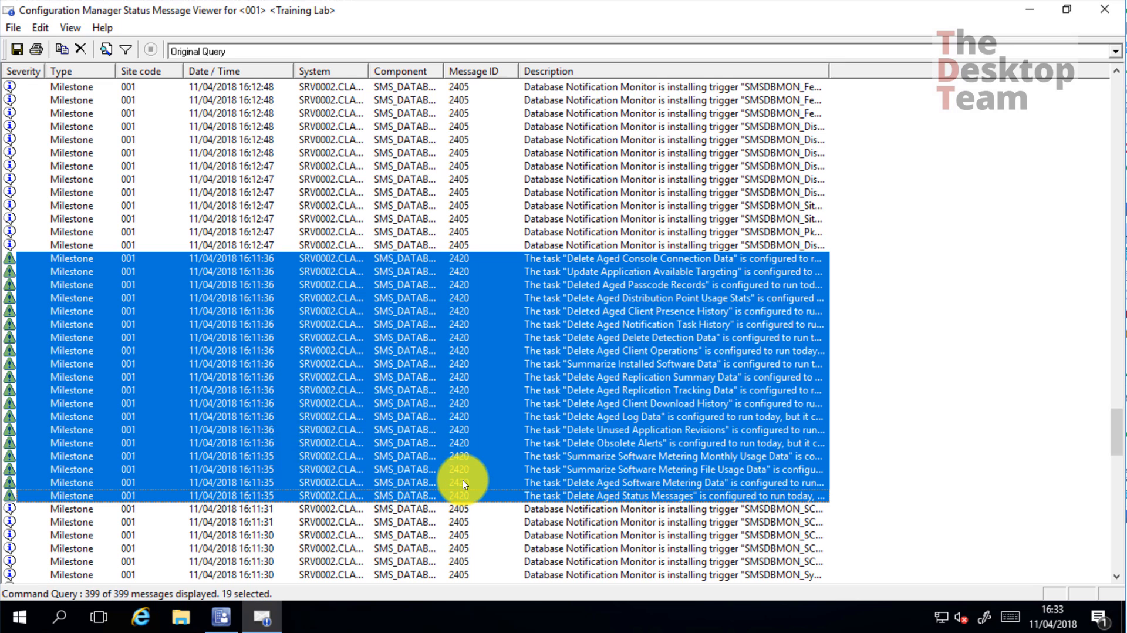
{"action": "mouse_move", "coordinate": [706, 257]}
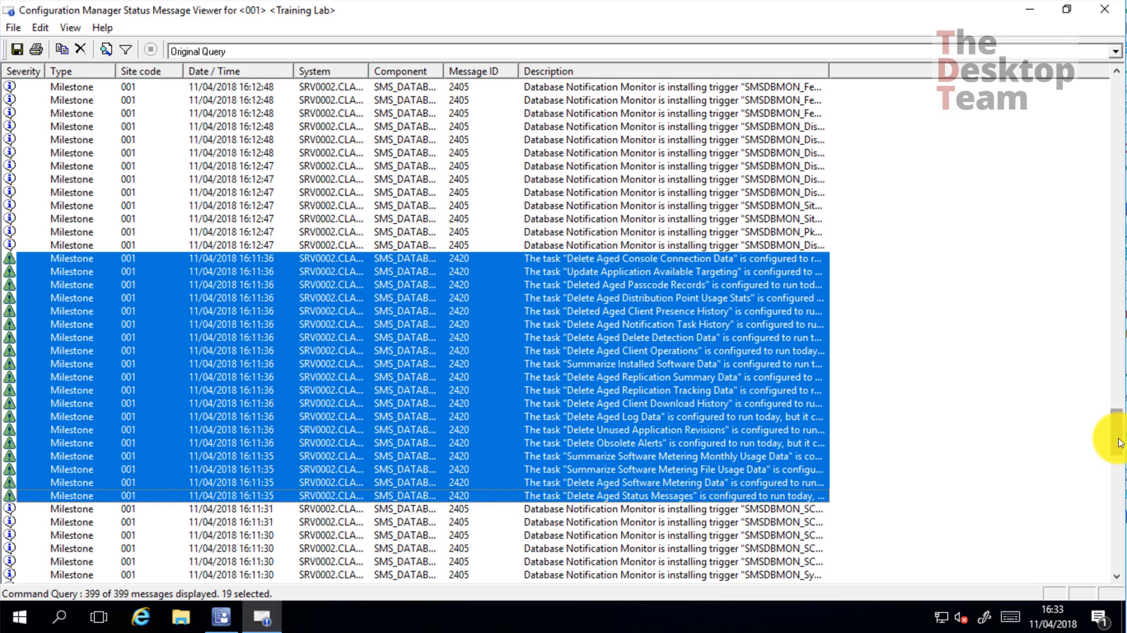
{"action": "left_click_drag", "start_coordinate": [1119, 443], "coordinate": [1086, 447]}
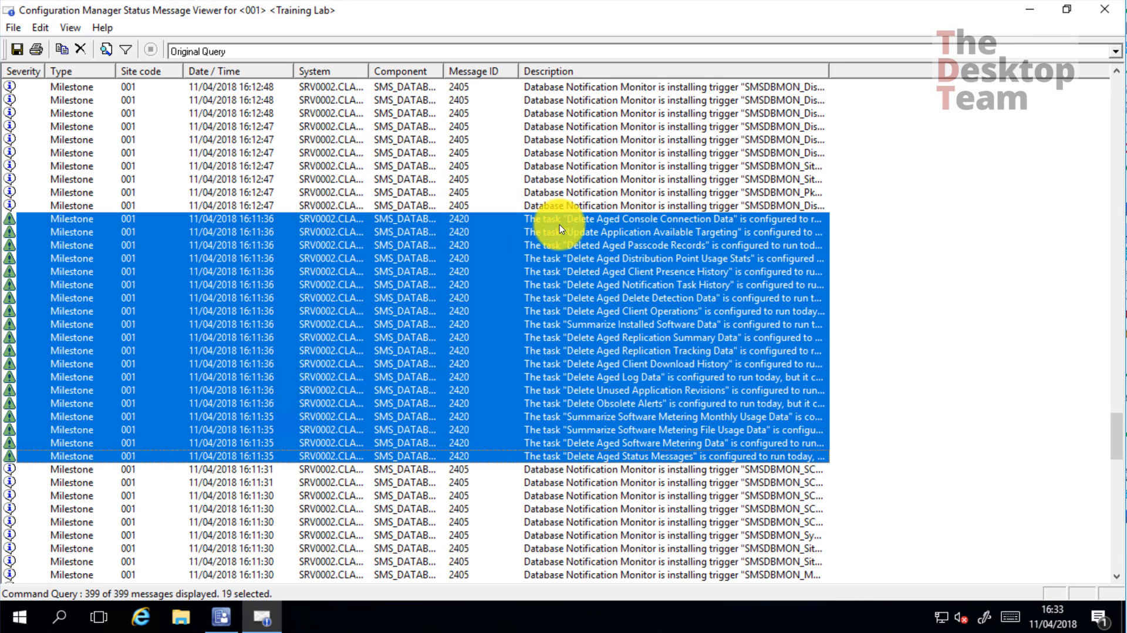
{"action": "mouse_move", "coordinate": [562, 228]}
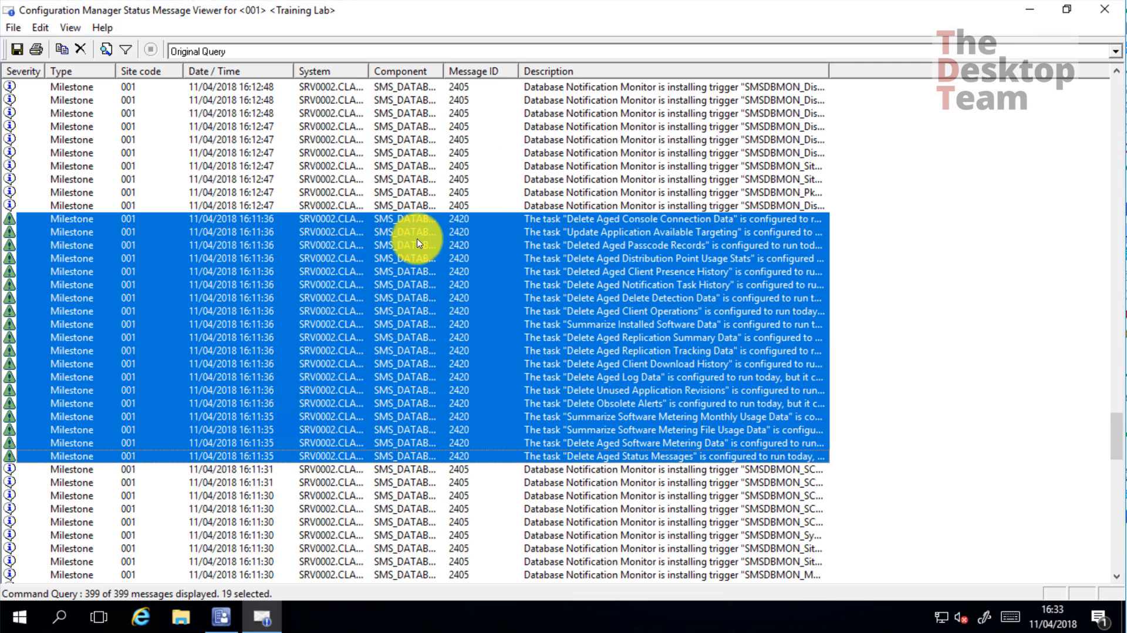
{"action": "left_click", "coordinate": [1107, 12]}
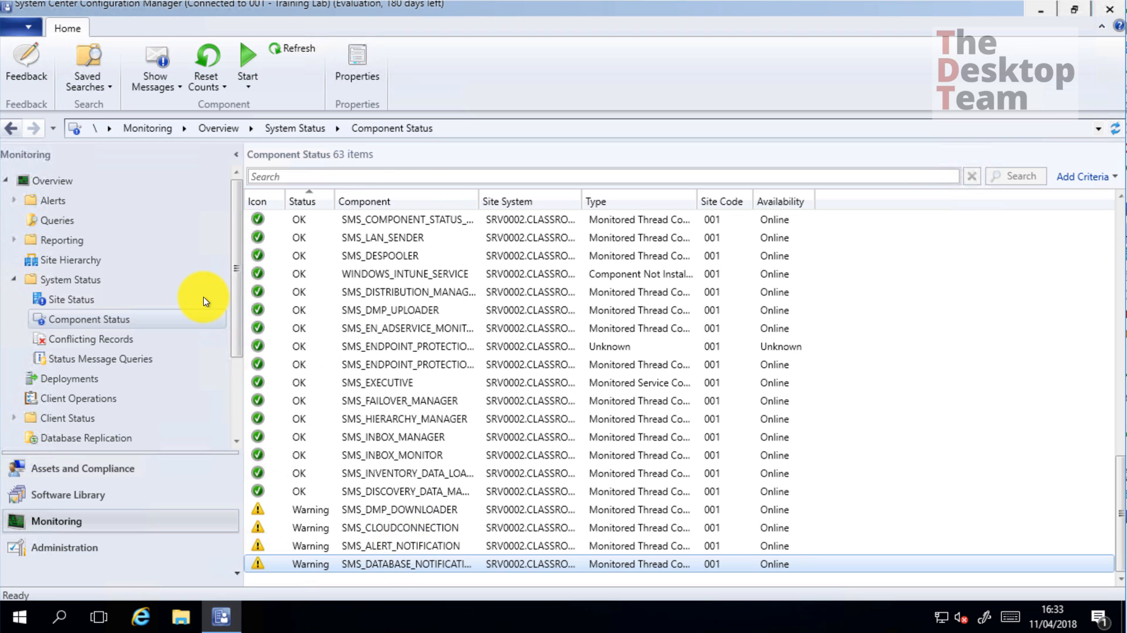
Filter the component list by 'site_comp' and select SMS_SITE_COMPONENT_MANAGER
{"action": "left_click_drag", "start_coordinate": [404, 546], "coordinate": [398, 509]}
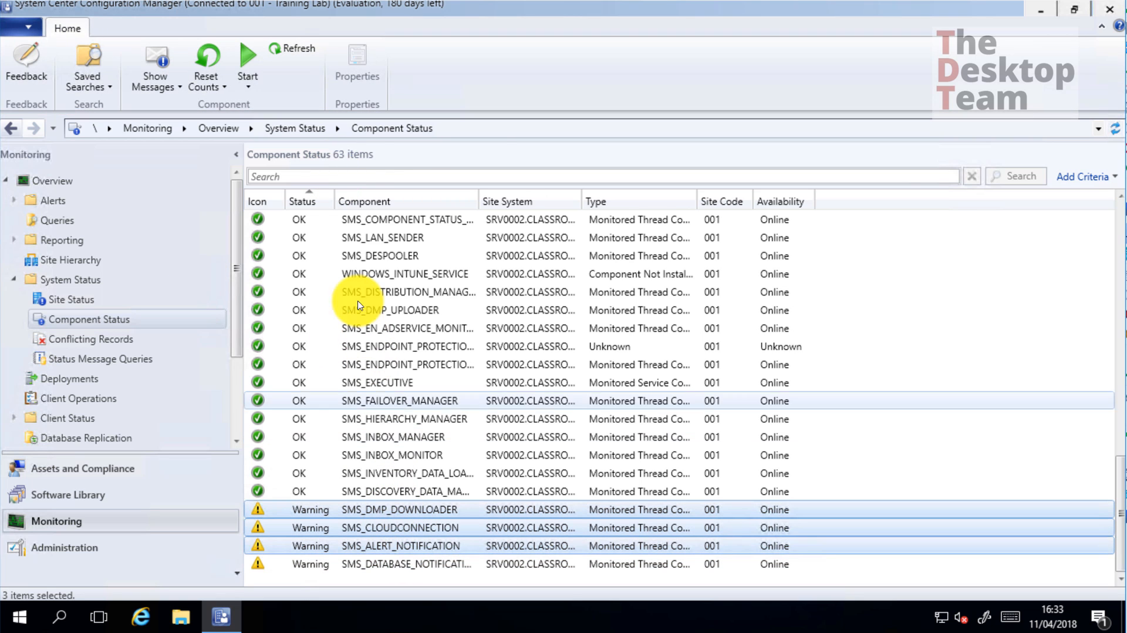
{"action": "left_click", "coordinate": [367, 175]}
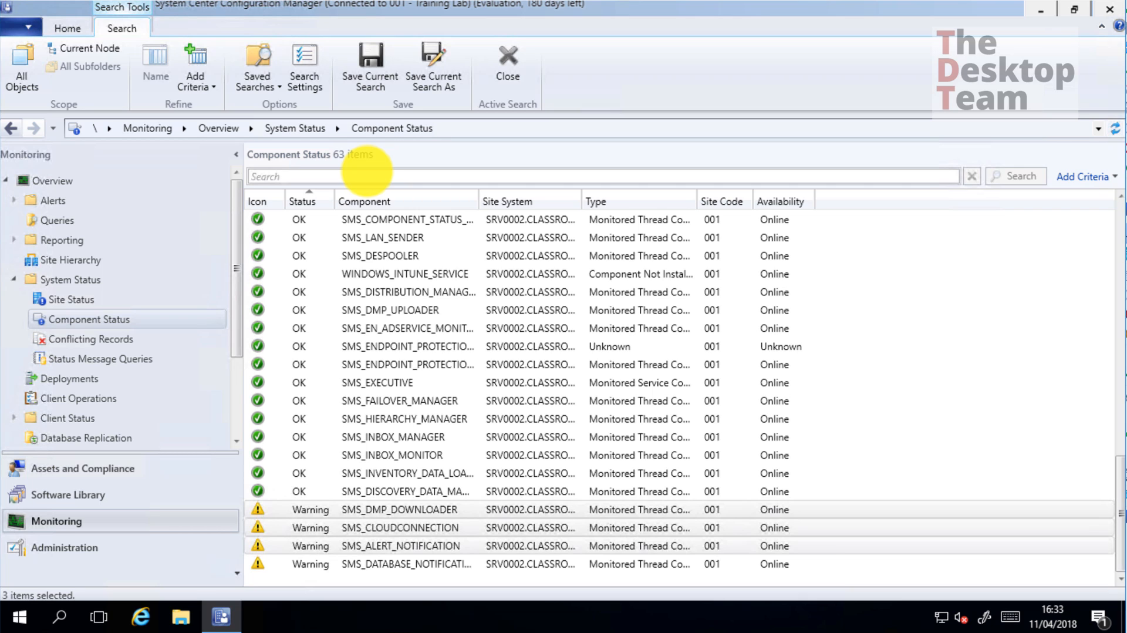
{"action": "type", "text": "sms"}
{"action": "key", "text": "BackSpace"}
{"action": "key", "text": "BackSpace"}
{"action": "key", "text": "BackSpace"}
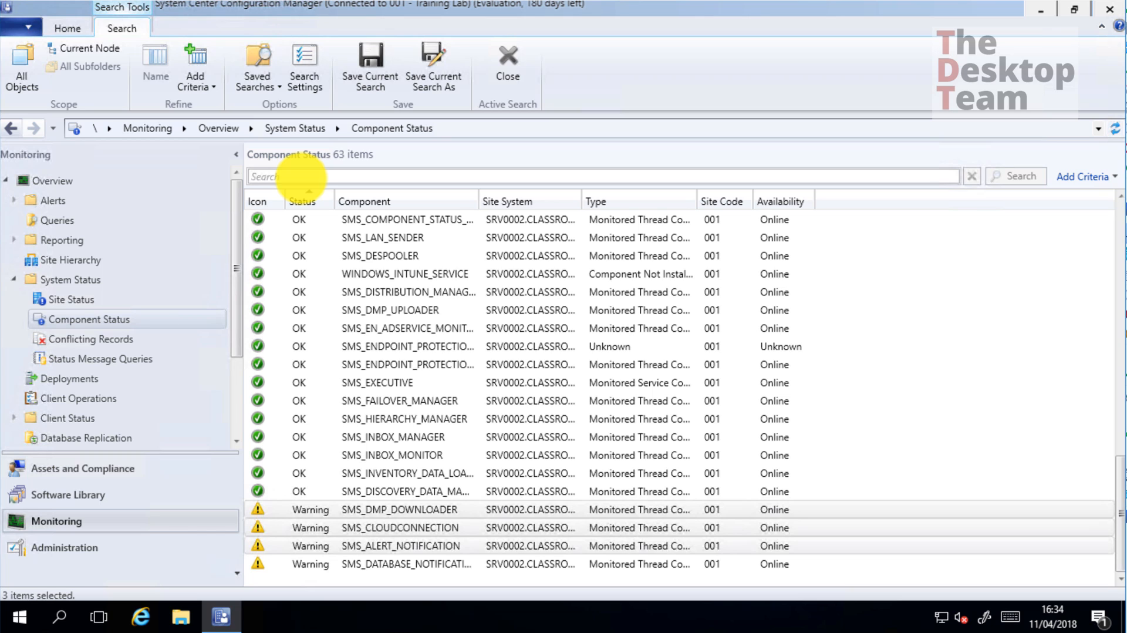
{"action": "type", "text": "site_comp"}
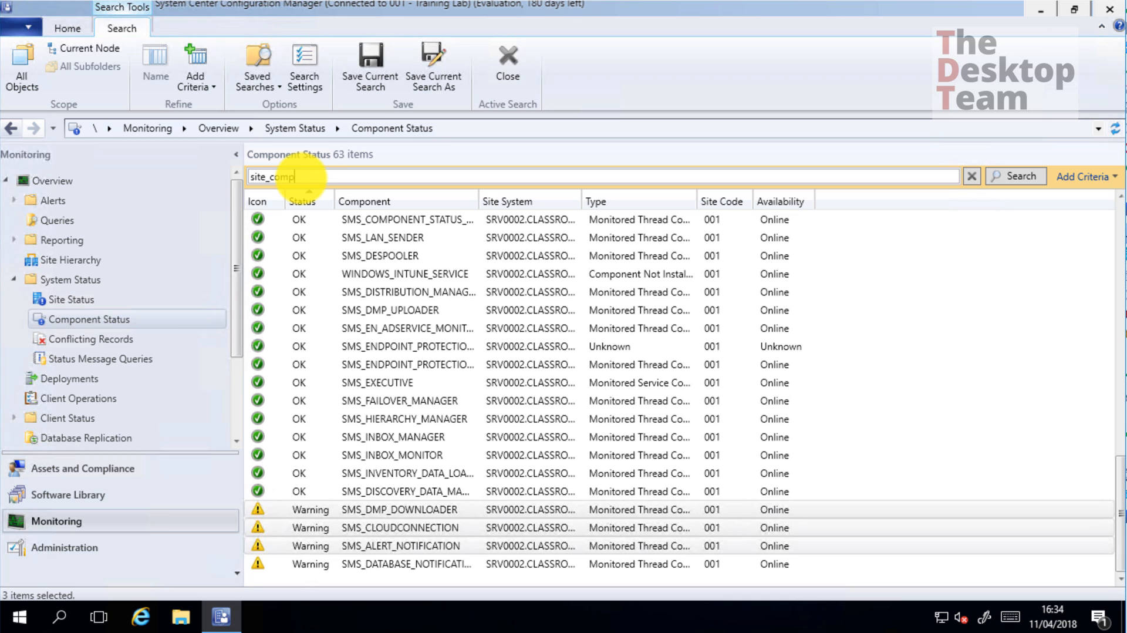
{"action": "key", "text": "Return"}
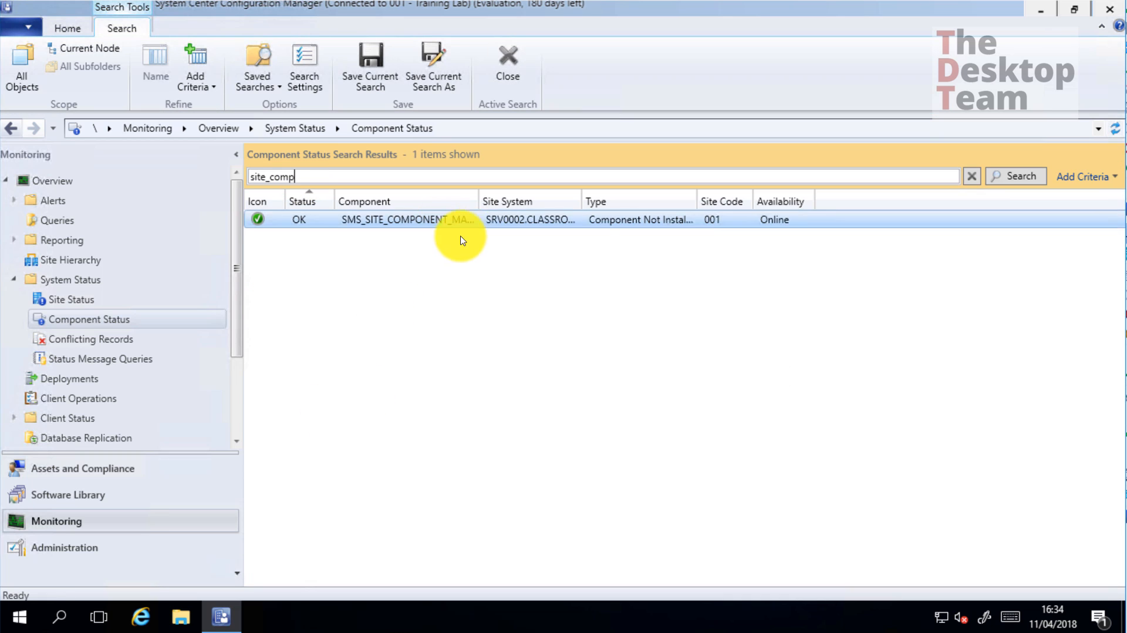
{"action": "left_click", "coordinate": [471, 223]}
Show all its status messages for one day, review message 1027, then close the viewer
{"action": "right_click", "coordinate": [465, 223]}
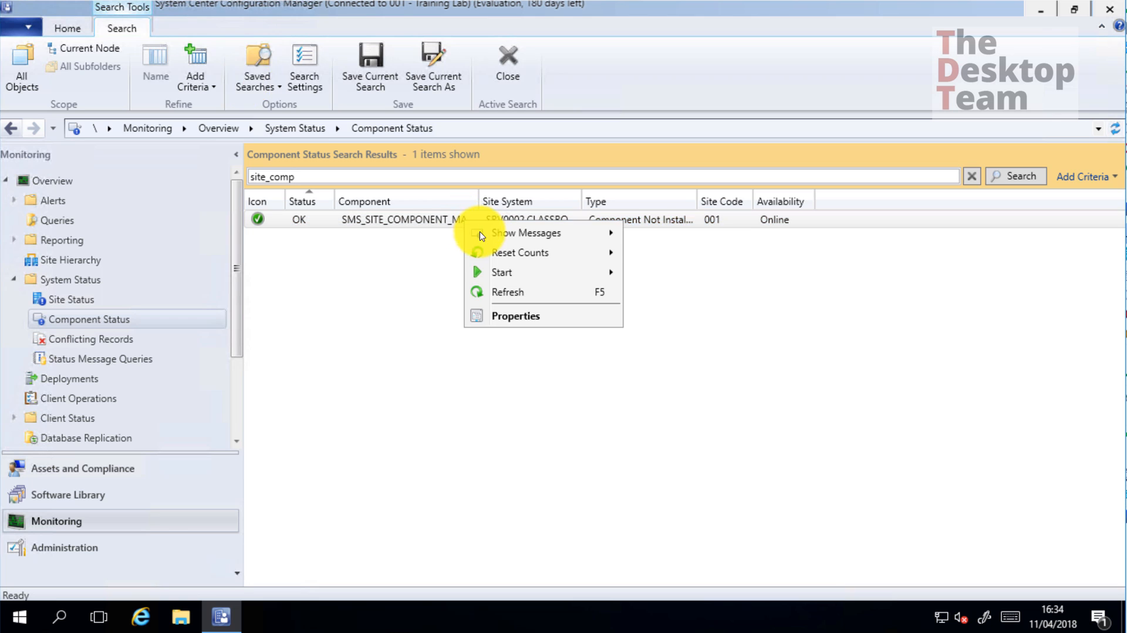
{"action": "mouse_move", "coordinate": [480, 231]}
{"action": "left_click", "coordinate": [663, 233]}
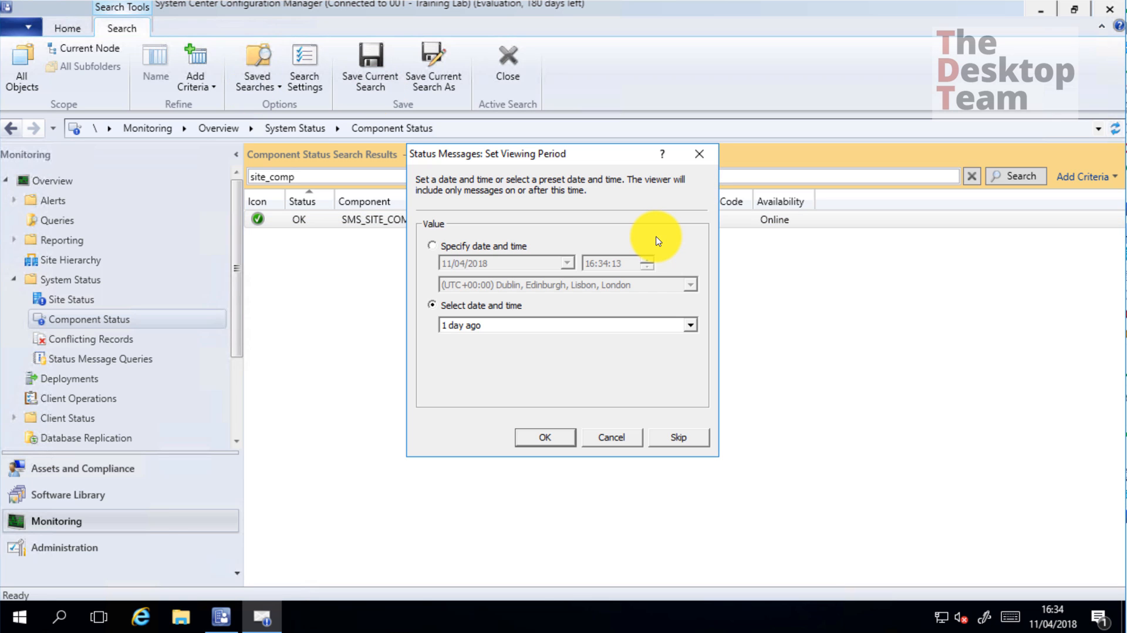
{"action": "left_click", "coordinate": [545, 437]}
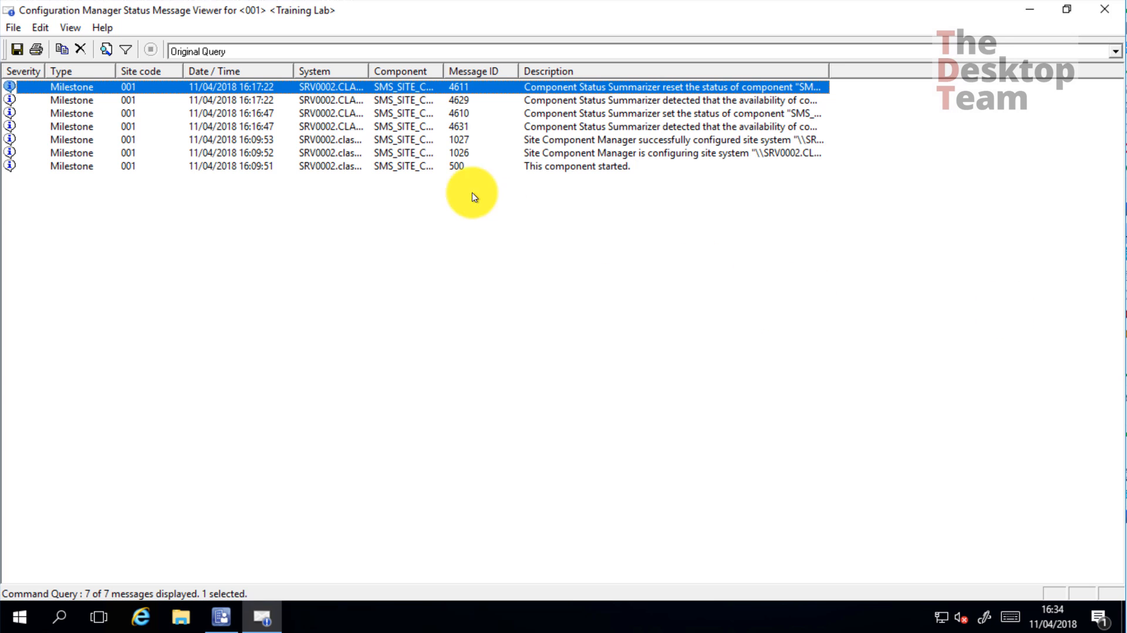
{"action": "left_click", "coordinate": [535, 142]}
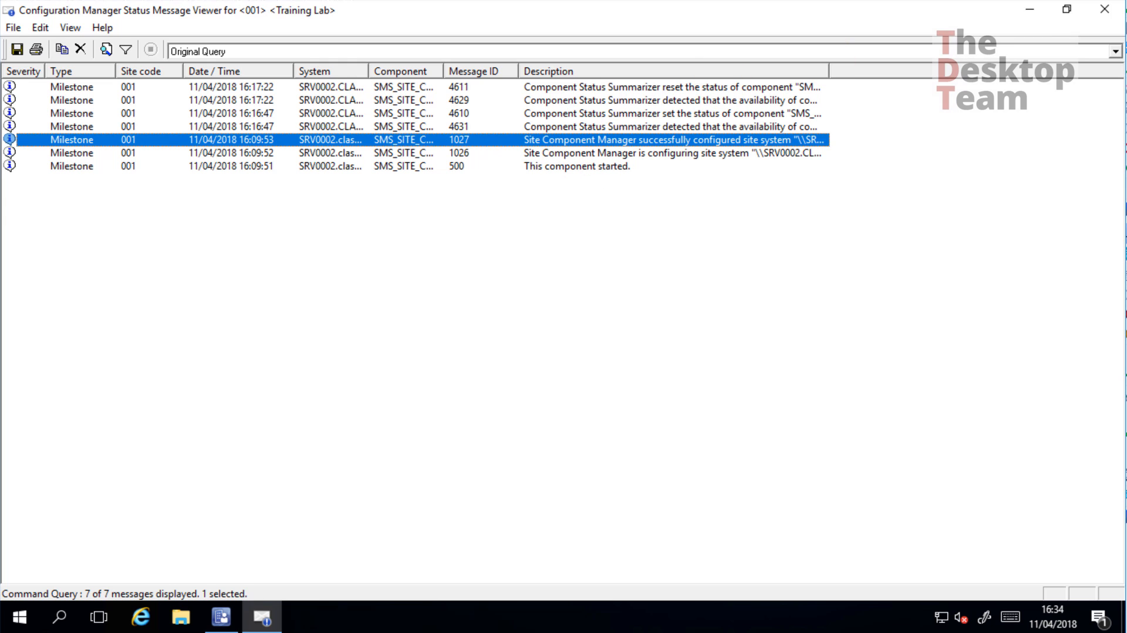
{"action": "left_click", "coordinate": [822, 307]}
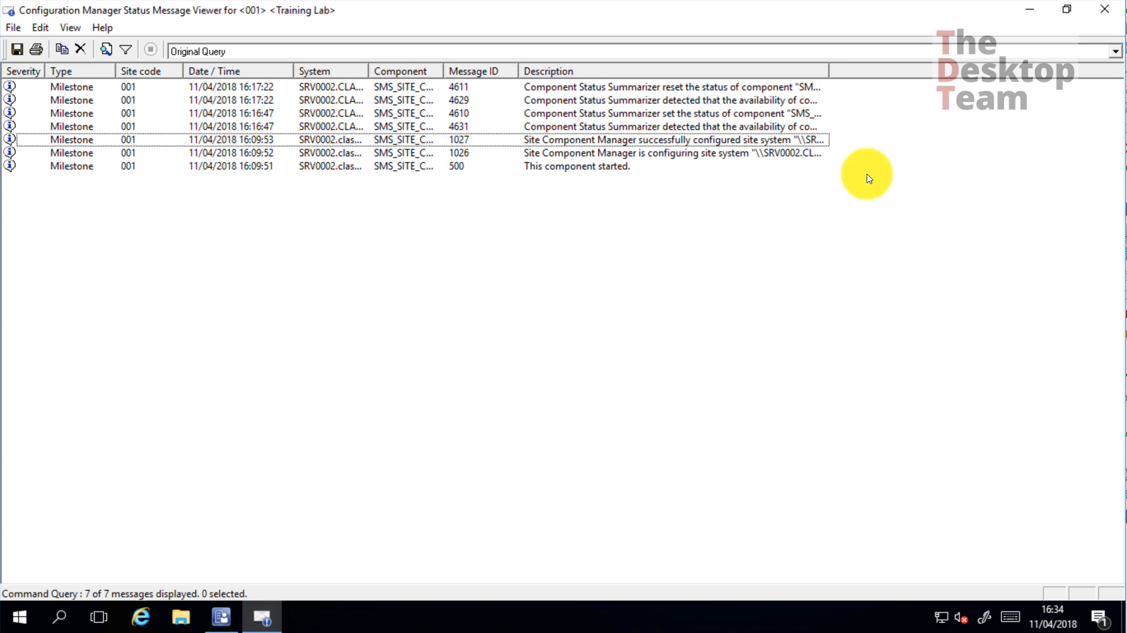
{"action": "left_click", "coordinate": [1104, 9]}
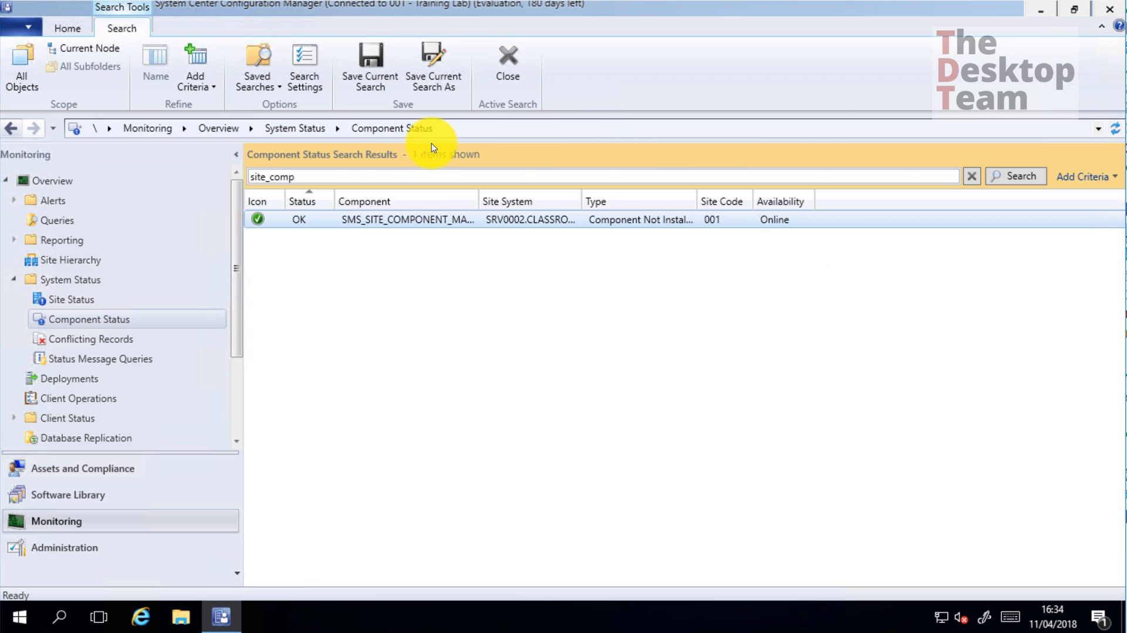
Search 'hier' and show all one-day status messages for SMS_HIERARCHY_MANAGER
{"action": "left_click_drag", "start_coordinate": [330, 176], "coordinate": [63, 51]}
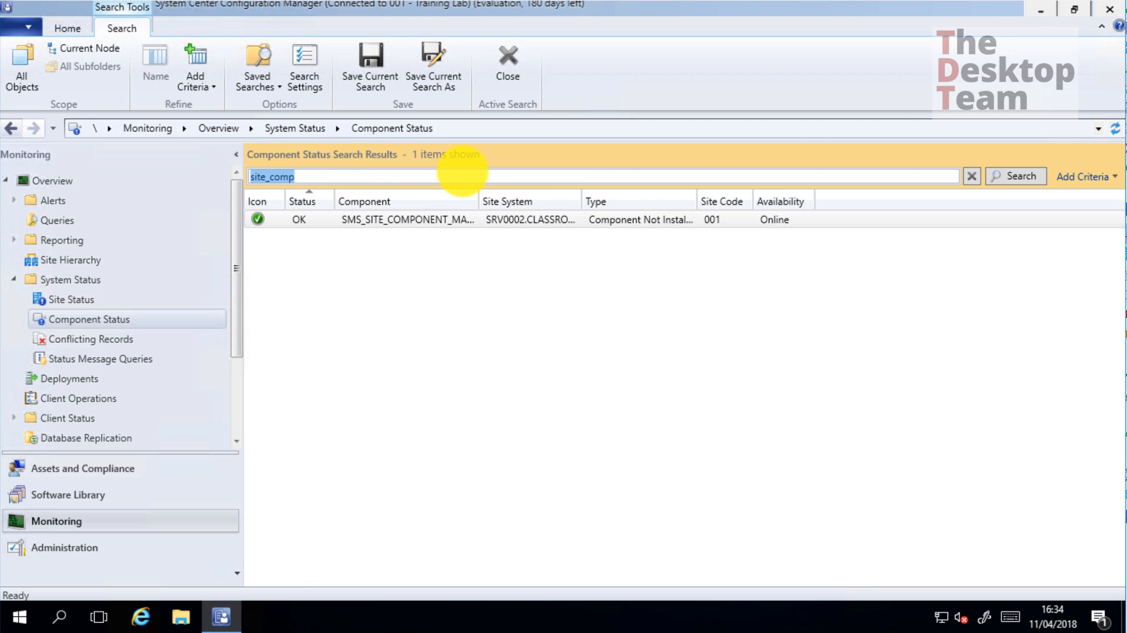
{"action": "type", "text": "hier"}
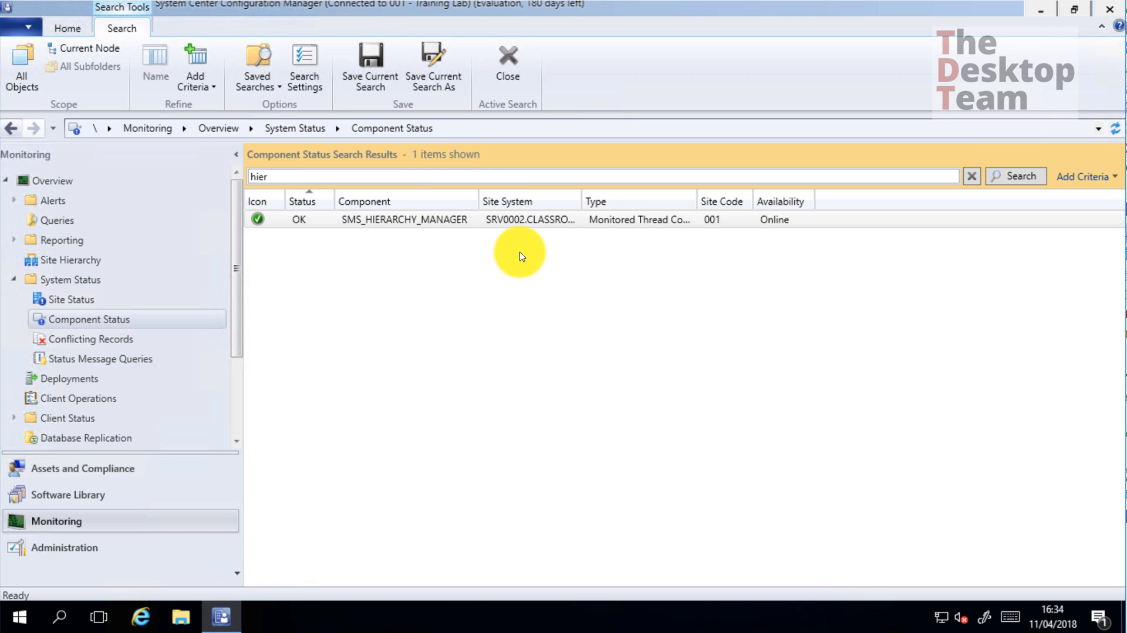
{"action": "left_click", "coordinate": [348, 223]}
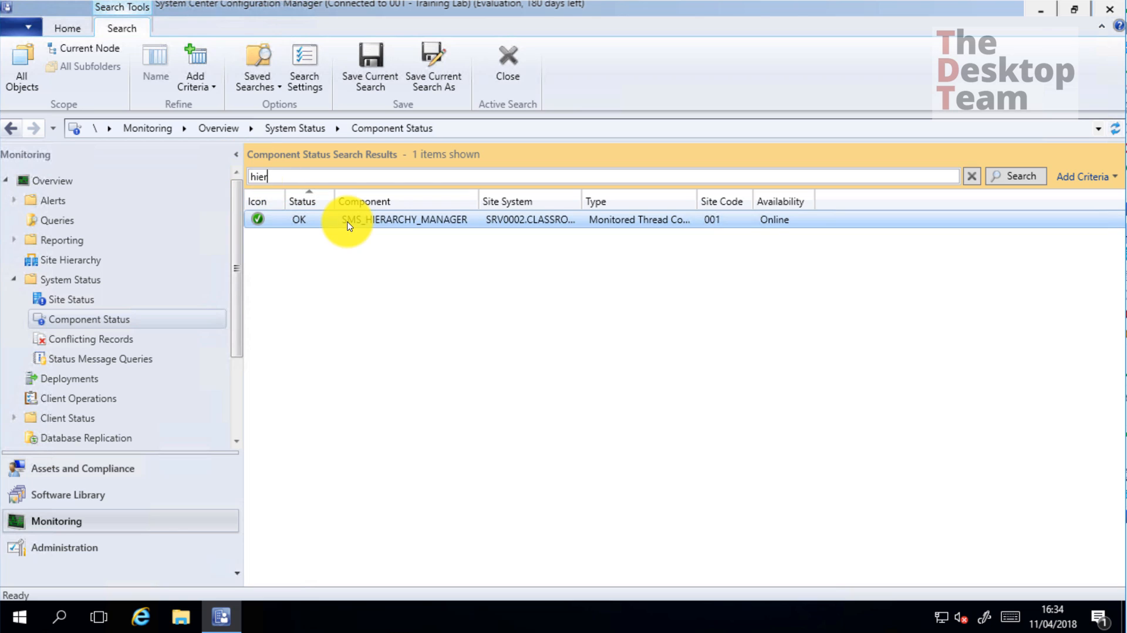
{"action": "right_click", "coordinate": [388, 223]}
{"action": "mouse_move", "coordinate": [507, 237]}
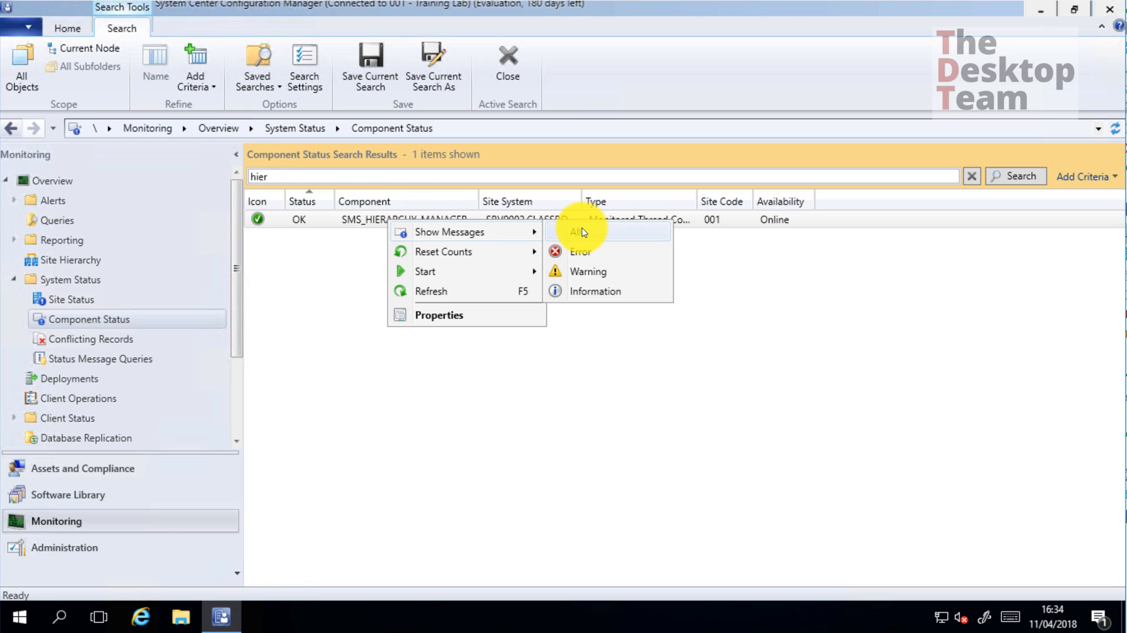
{"action": "left_click", "coordinate": [605, 232]}
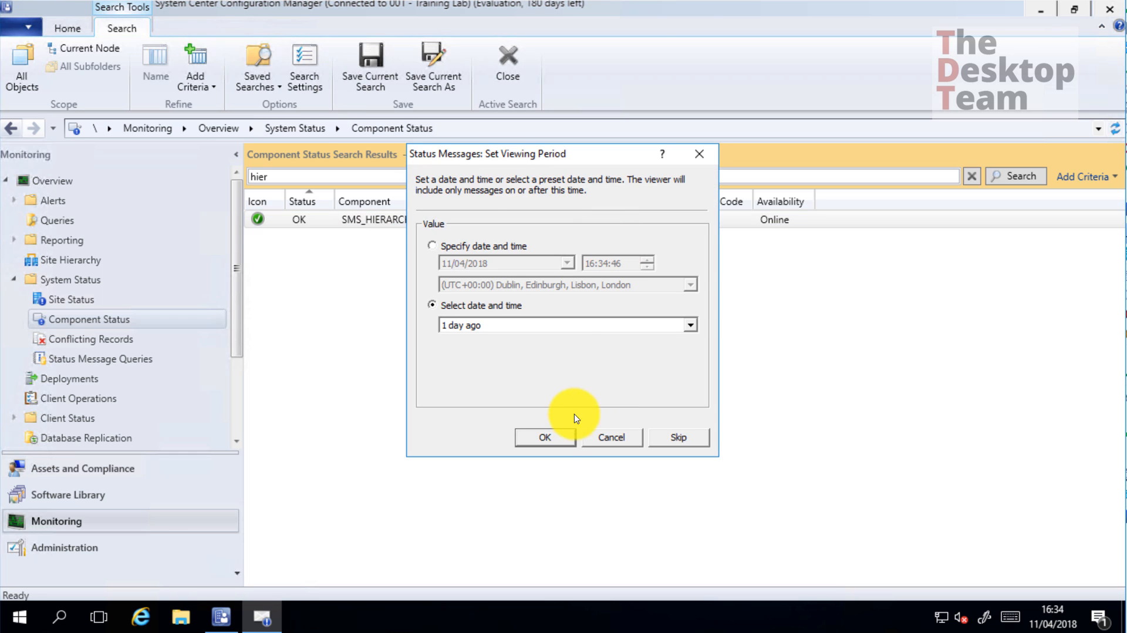
{"action": "left_click", "coordinate": [548, 437]}
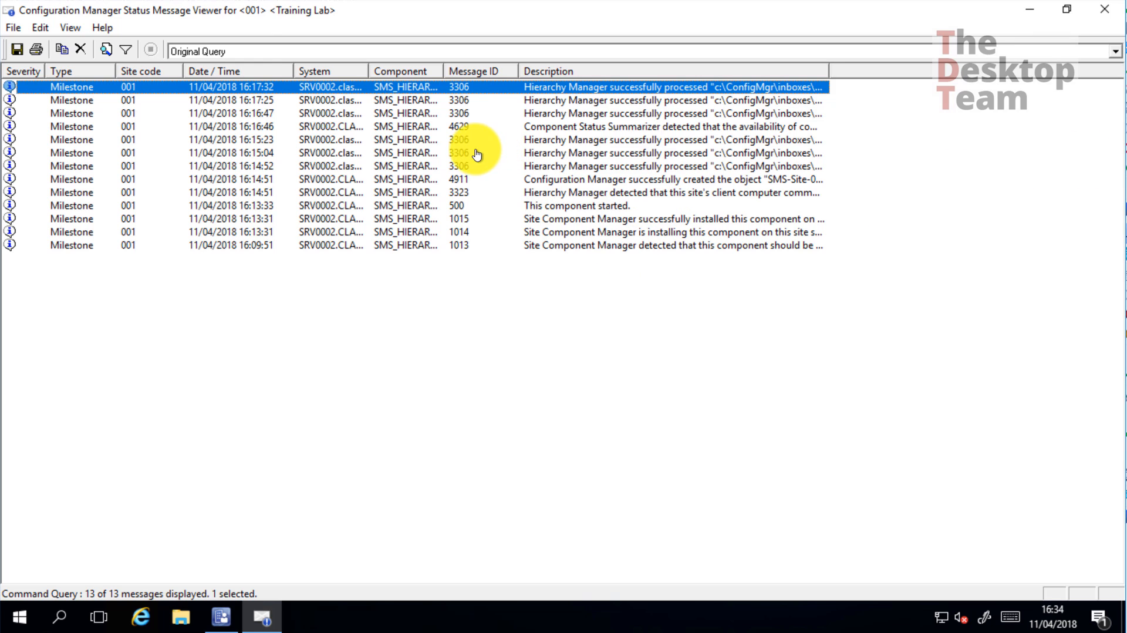
Select the 3306 messages from 16:14:52 to 16:17:32 and widen the Description column
{"action": "left_click", "coordinate": [473, 169]}
{"action": "left_click", "coordinate": [467, 153], "text": "ctrl"}
{"action": "left_click", "coordinate": [467, 140], "text": "ctrl"}
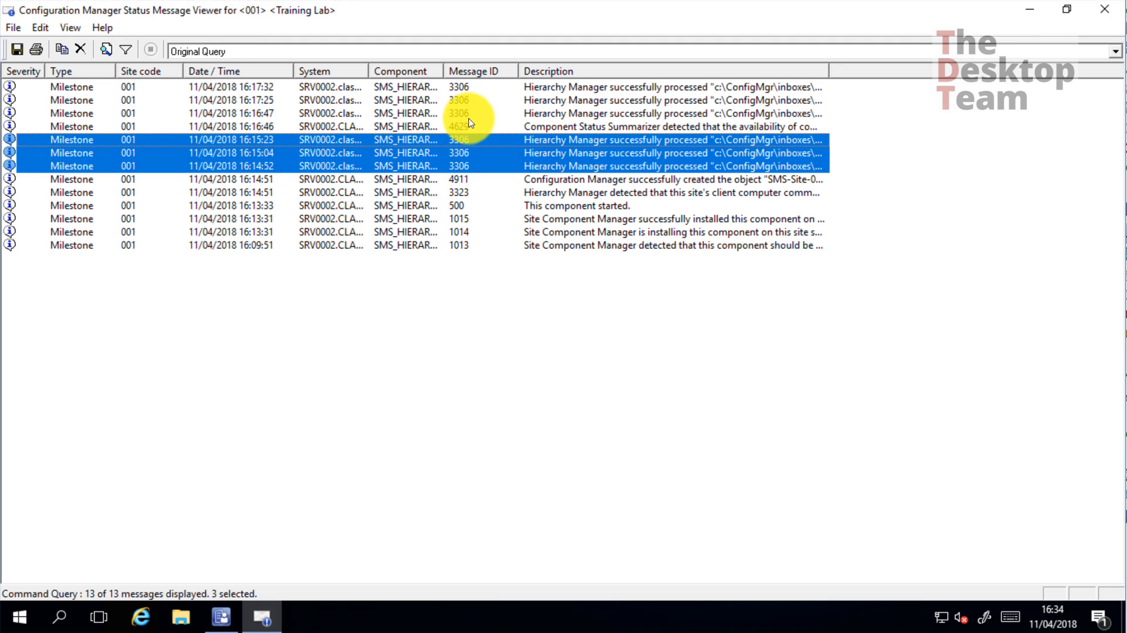
{"action": "left_click", "coordinate": [473, 113], "text": "ctrl"}
{"action": "left_click", "coordinate": [470, 100], "text": "ctrl"}
{"action": "left_click", "coordinate": [467, 87], "text": "ctrl"}
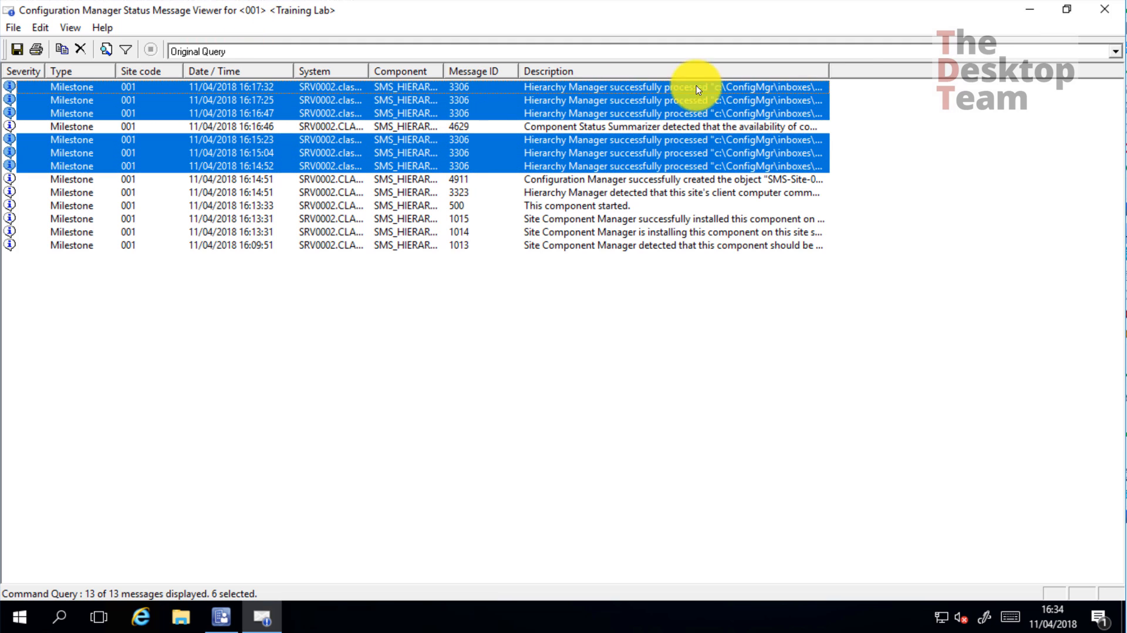
{"action": "left_click_drag", "start_coordinate": [825, 70], "coordinate": [1029, 73]}
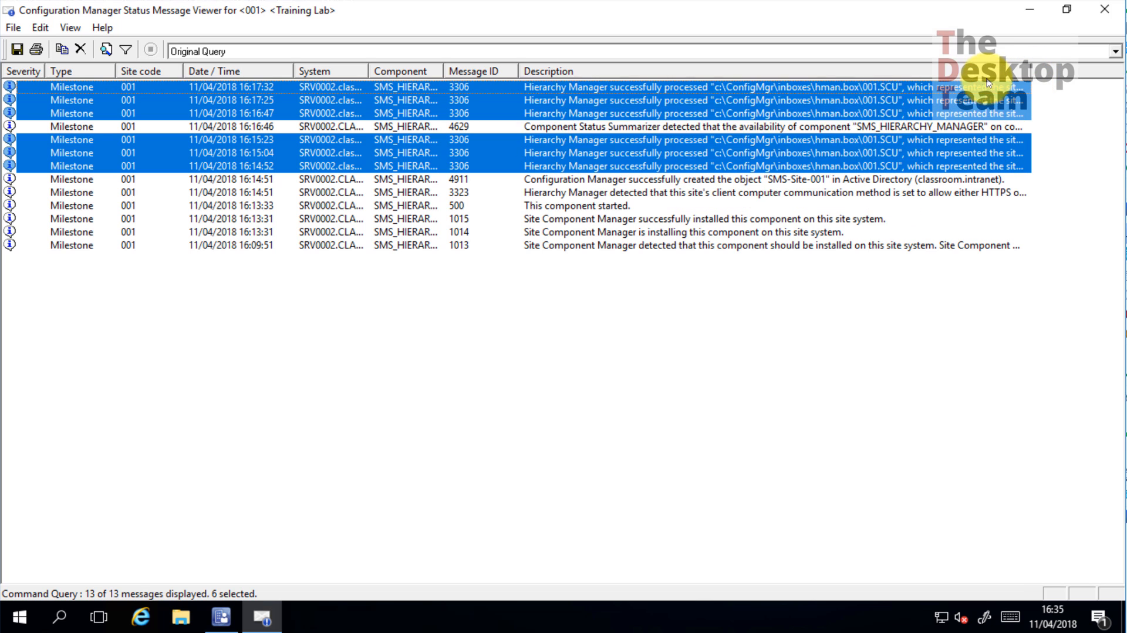
Read the full details of the 16:17:32 message, including the site control file path
{"action": "left_click", "coordinate": [933, 89]}
{"action": "double_click", "coordinate": [933, 88]}
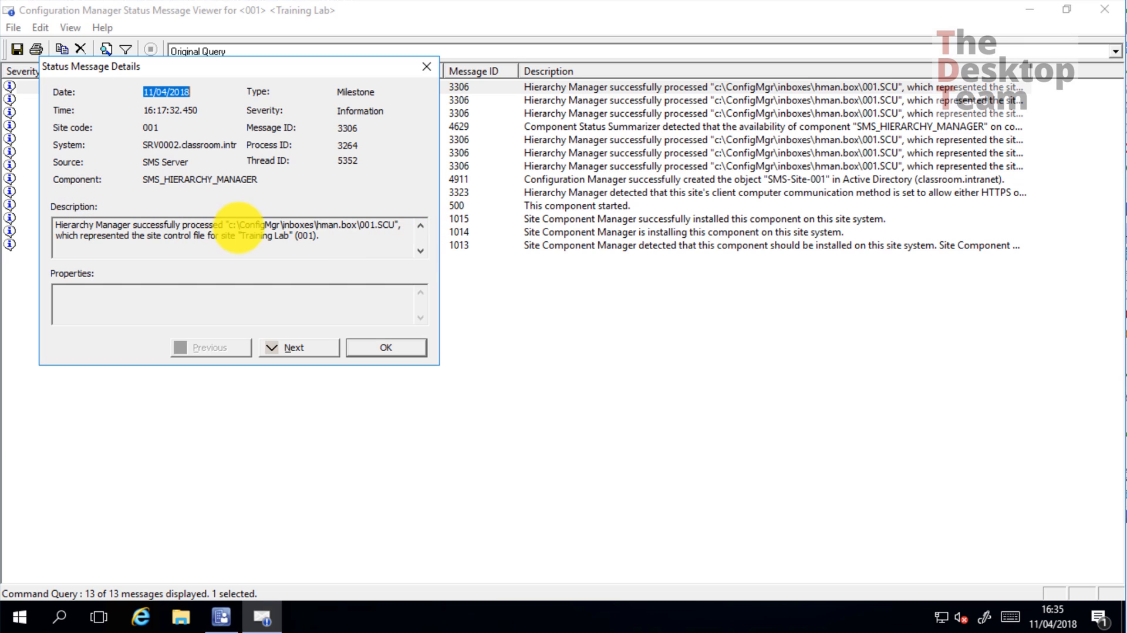
{"action": "left_click_drag", "start_coordinate": [218, 225], "coordinate": [274, 235]}
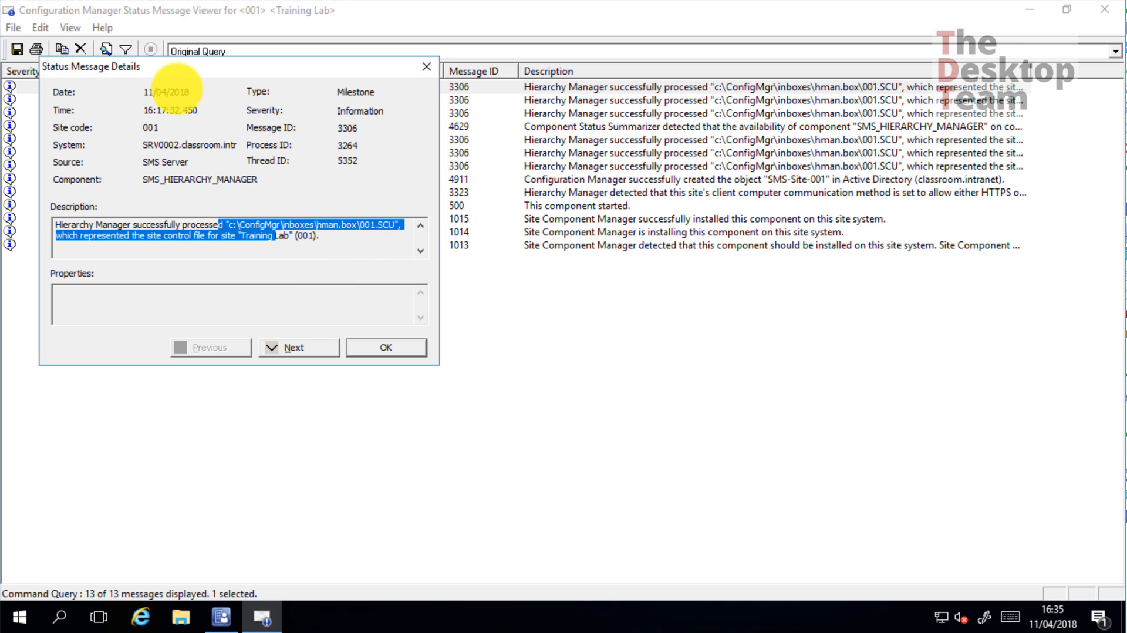
{"action": "left_click", "coordinate": [364, 236]}
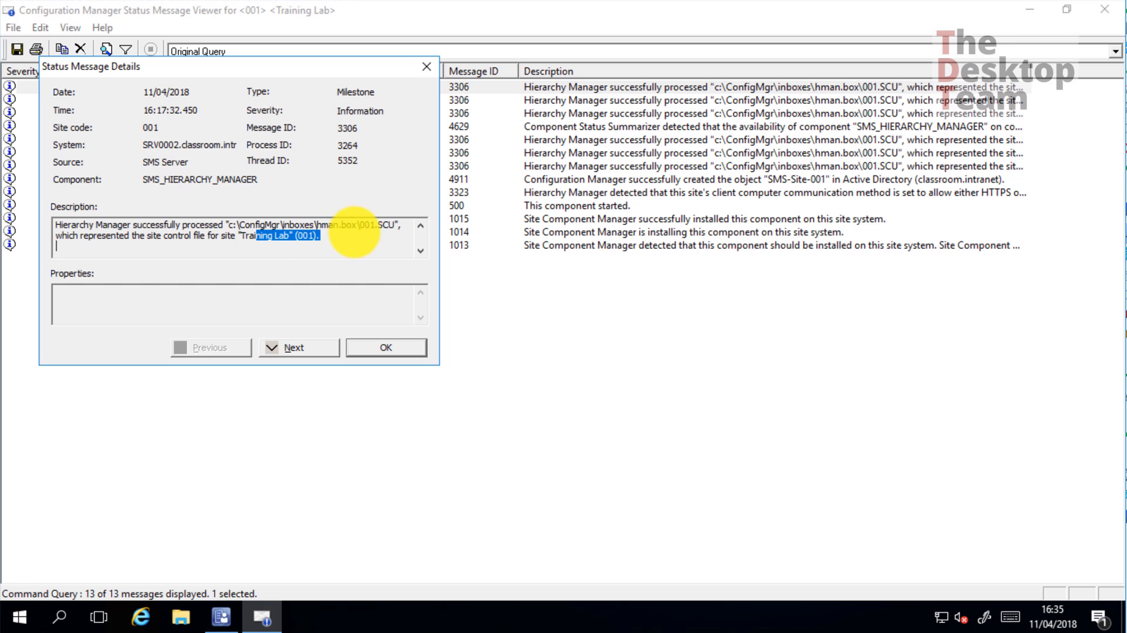
{"action": "left_click", "coordinate": [358, 233]}
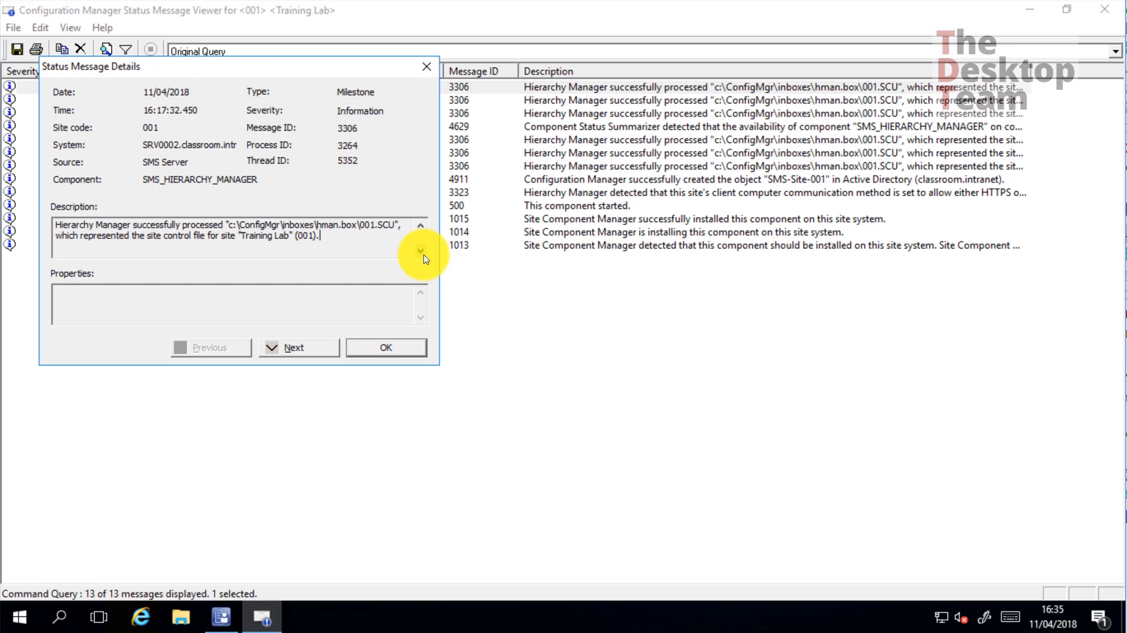
{"action": "scroll", "coordinate": [418, 258], "scroll_direction": "down", "scroll_amount": 3}
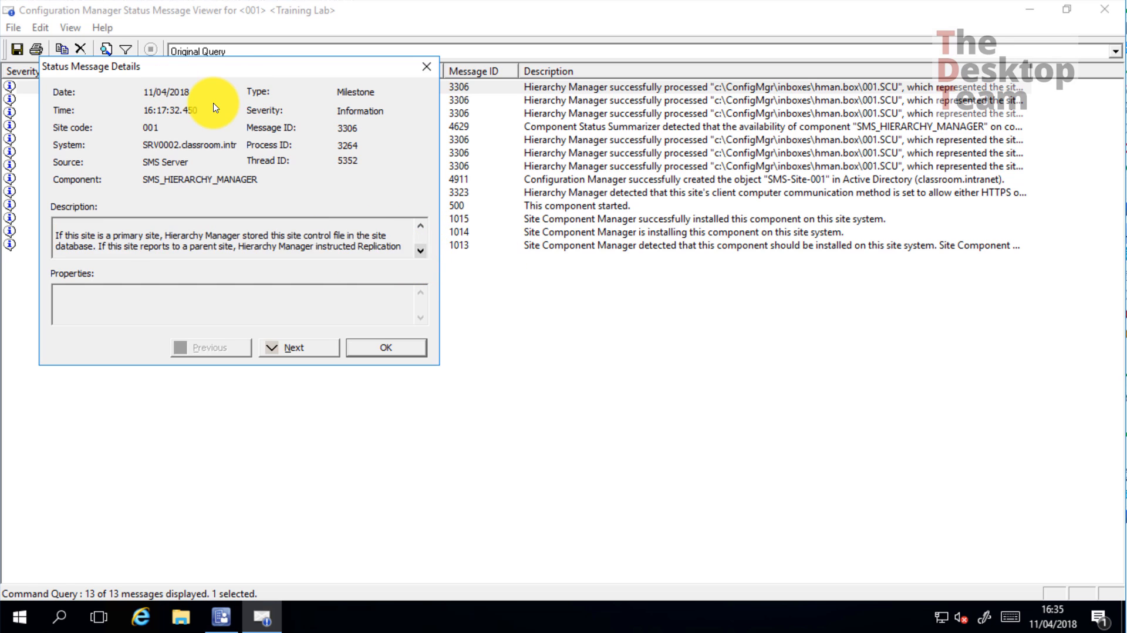
{"action": "left_click", "coordinate": [392, 347]}
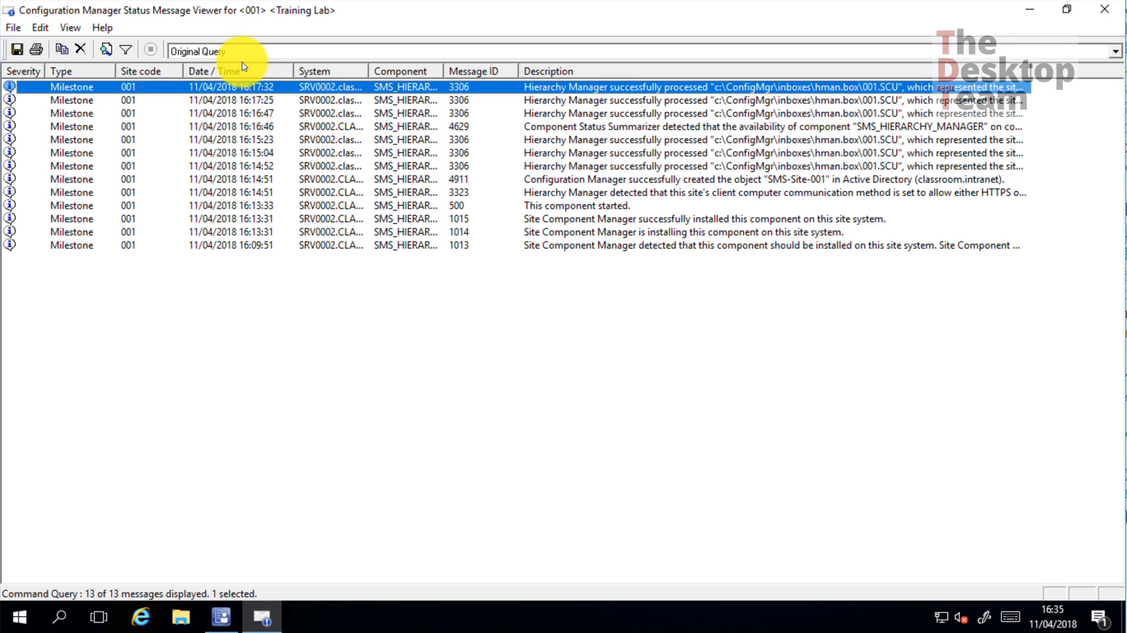
{"action": "left_click", "coordinate": [460, 192]}
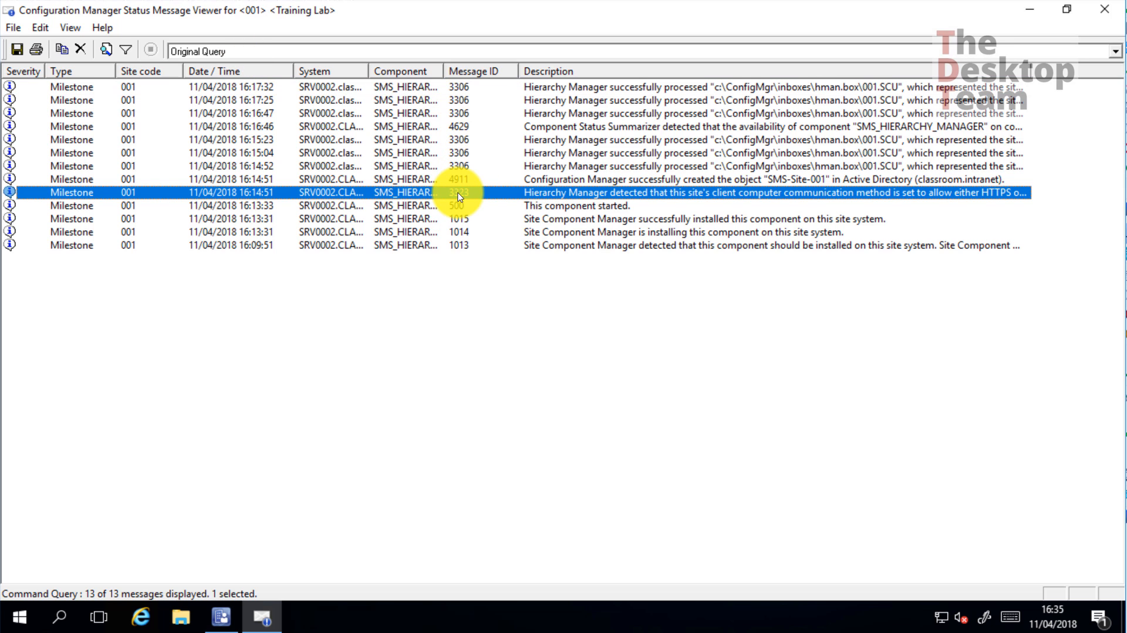
{"action": "double_click", "coordinate": [625, 195]}
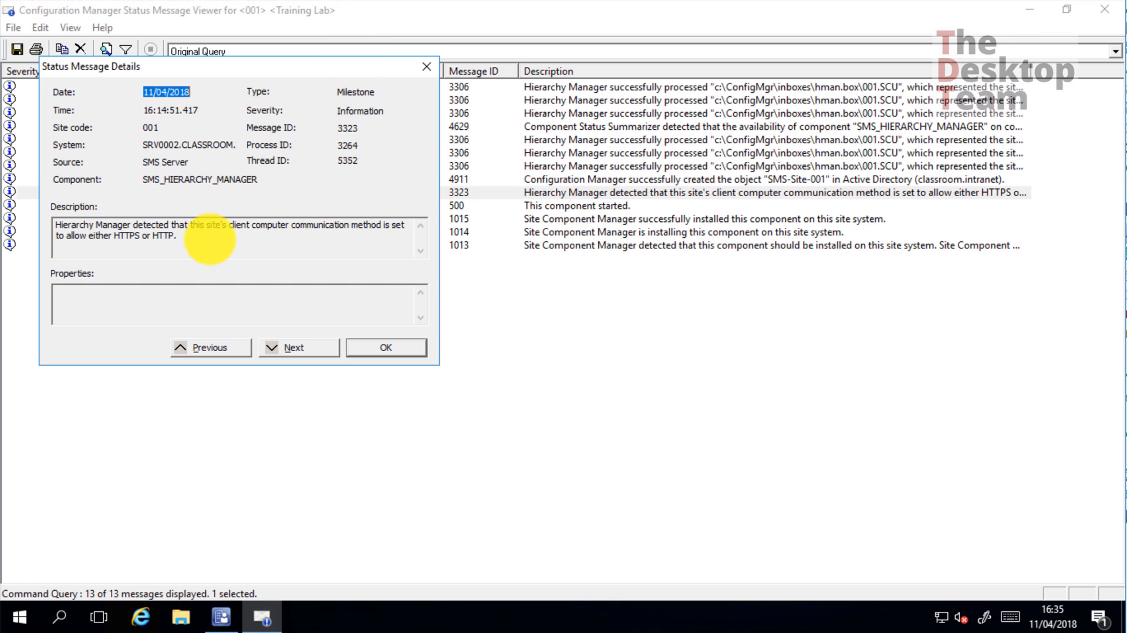
{"action": "left_click", "coordinate": [281, 238]}
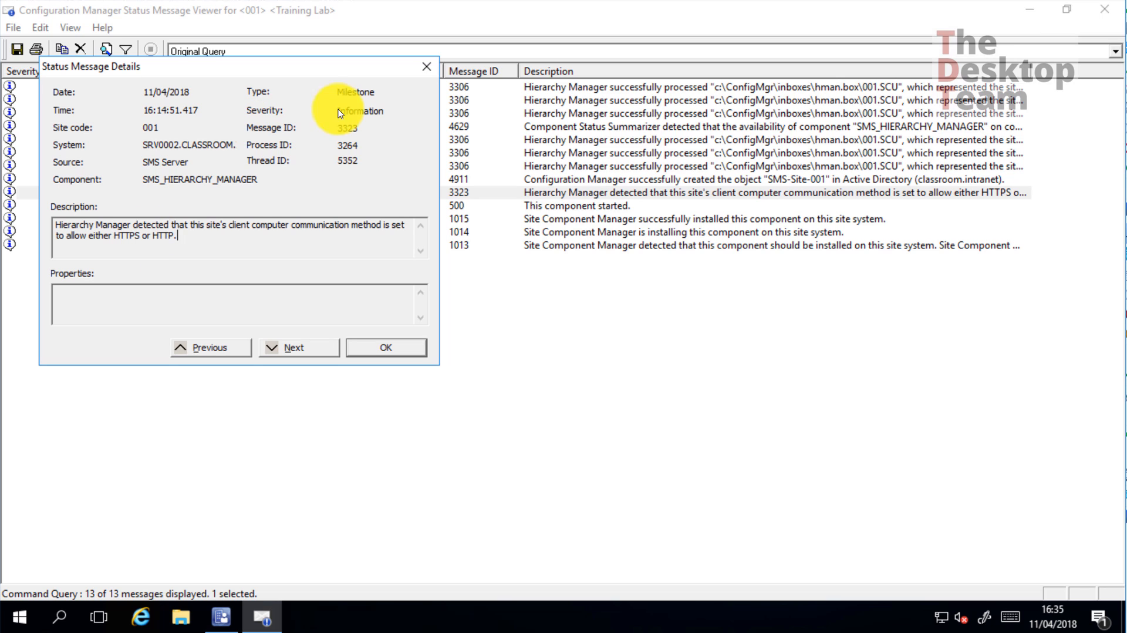
{"action": "left_click", "coordinate": [426, 67]}
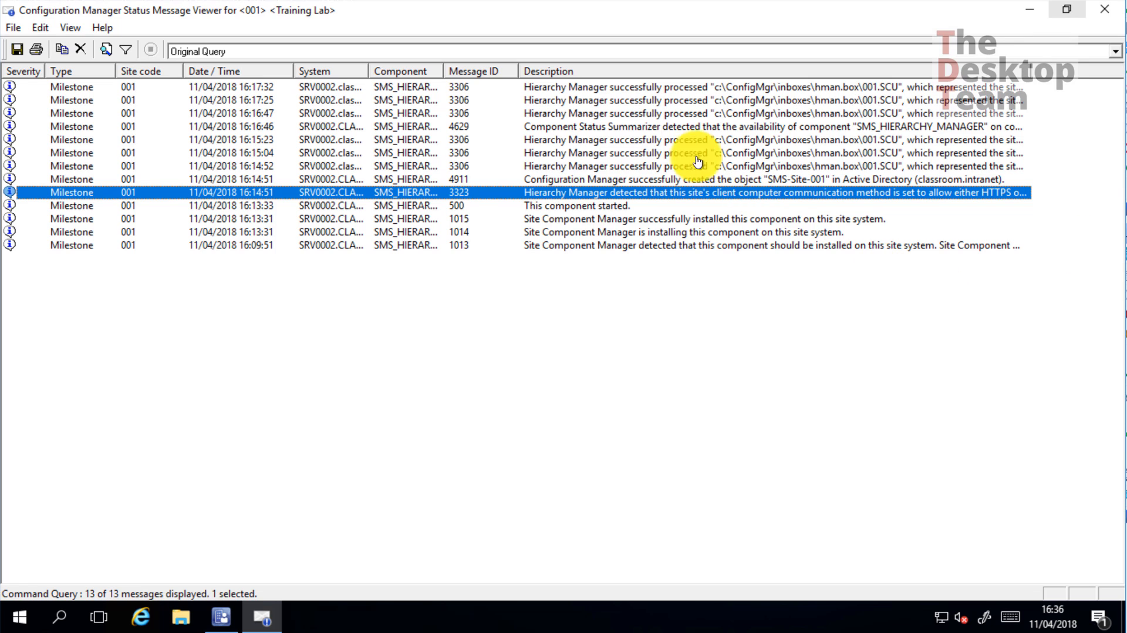
{"action": "left_click", "coordinate": [492, 114]}
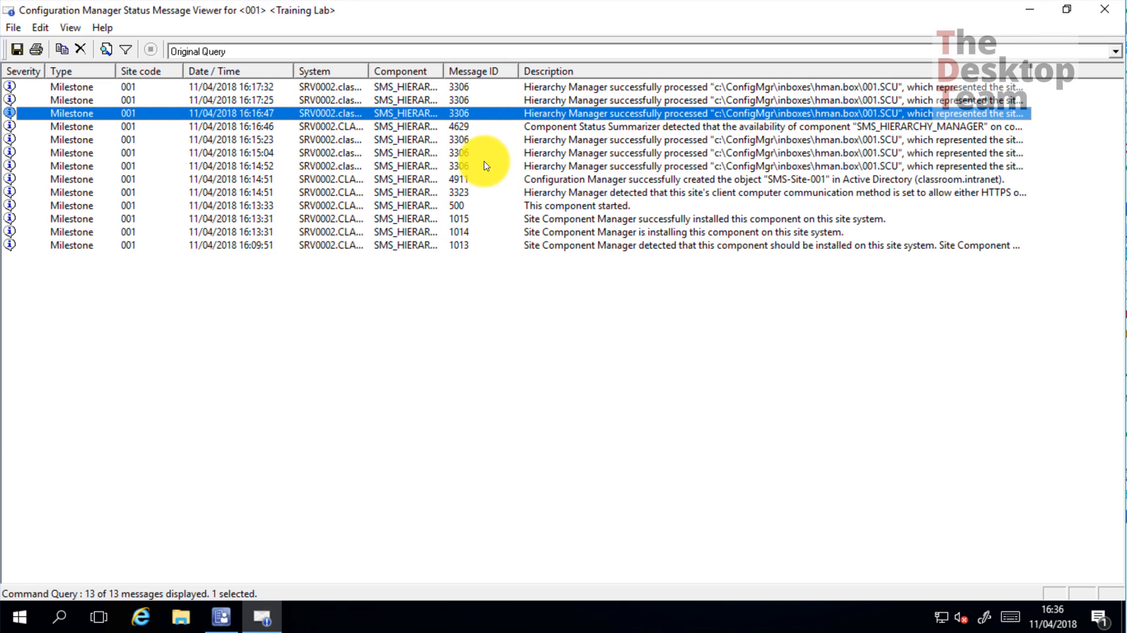
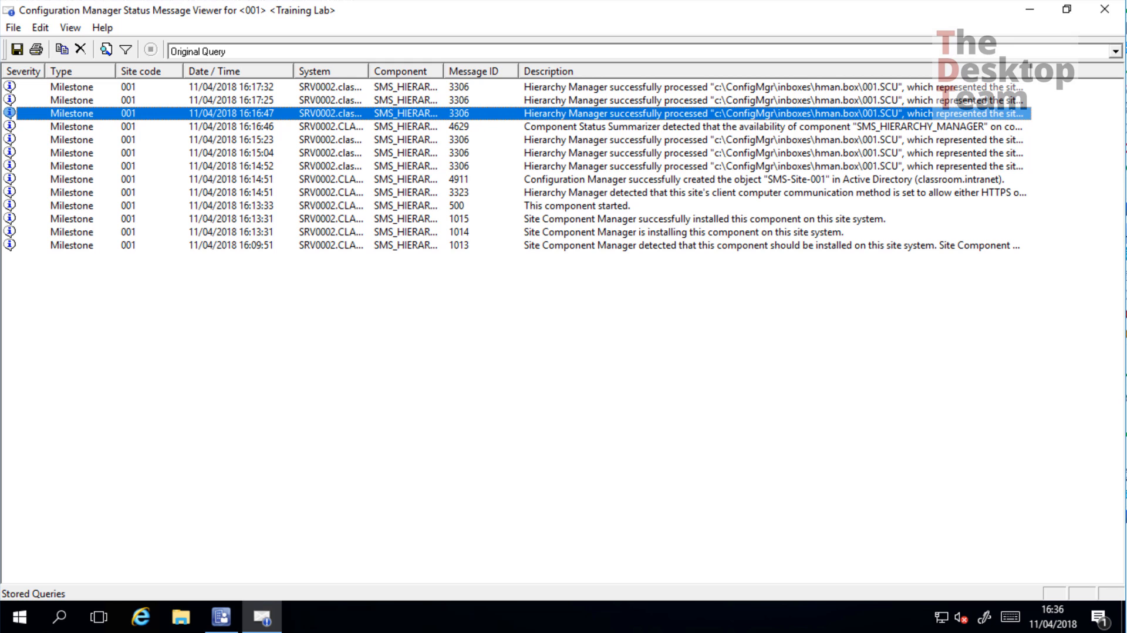
Select message 4911 about the SMS-Site-001 object, then close the status message viewer
{"action": "left_click", "coordinate": [467, 181]}
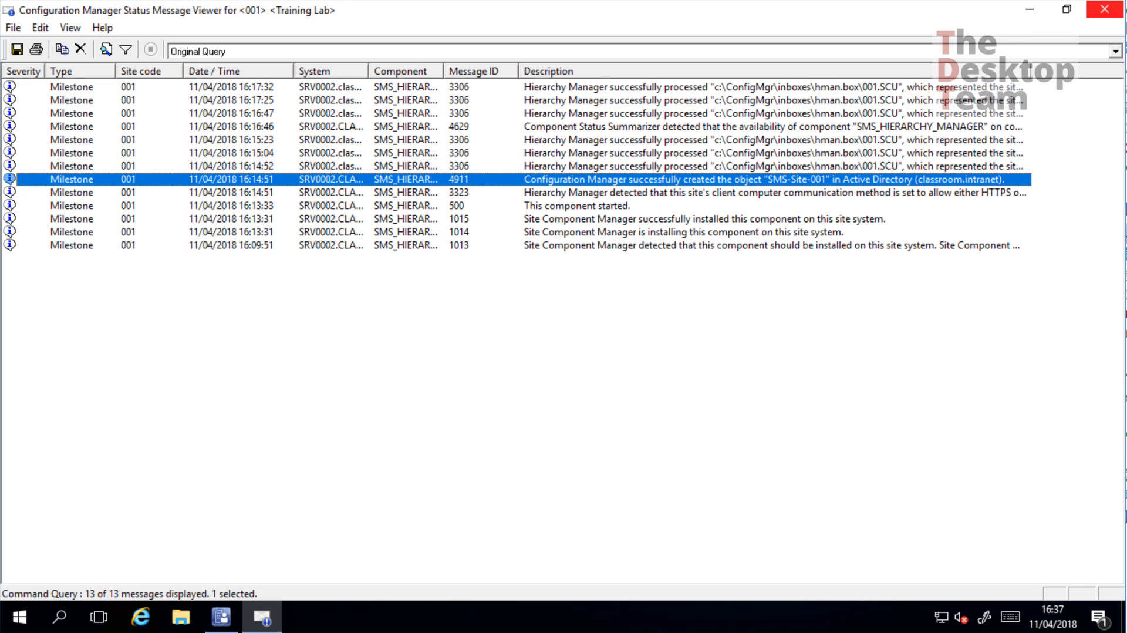
{"action": "left_click", "coordinate": [541, 367]}
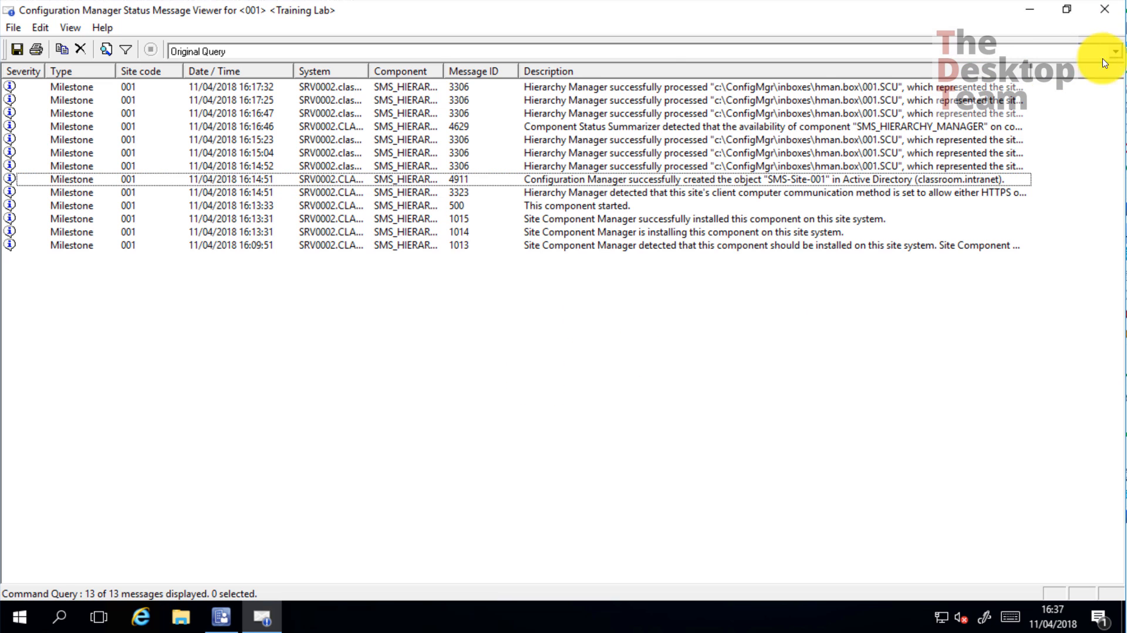
{"action": "left_click", "coordinate": [1114, 13]}
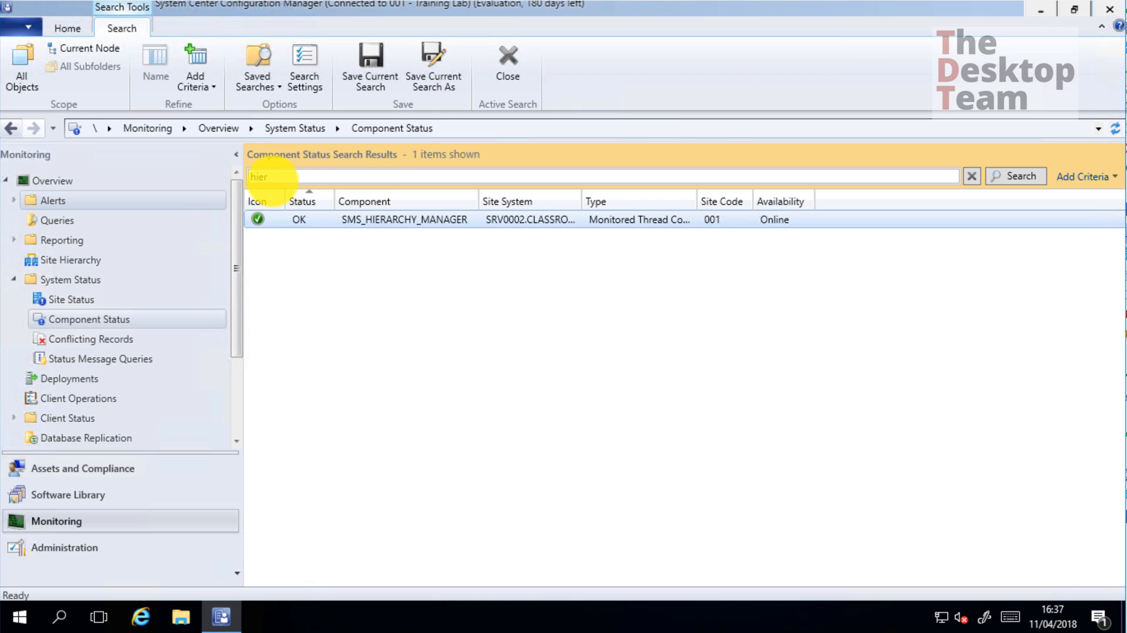
Filter component status with 'replic' and widen the Component column to show full names
{"action": "left_click", "coordinate": [296, 175]}
{"action": "double_click", "coordinate": [276, 176]}
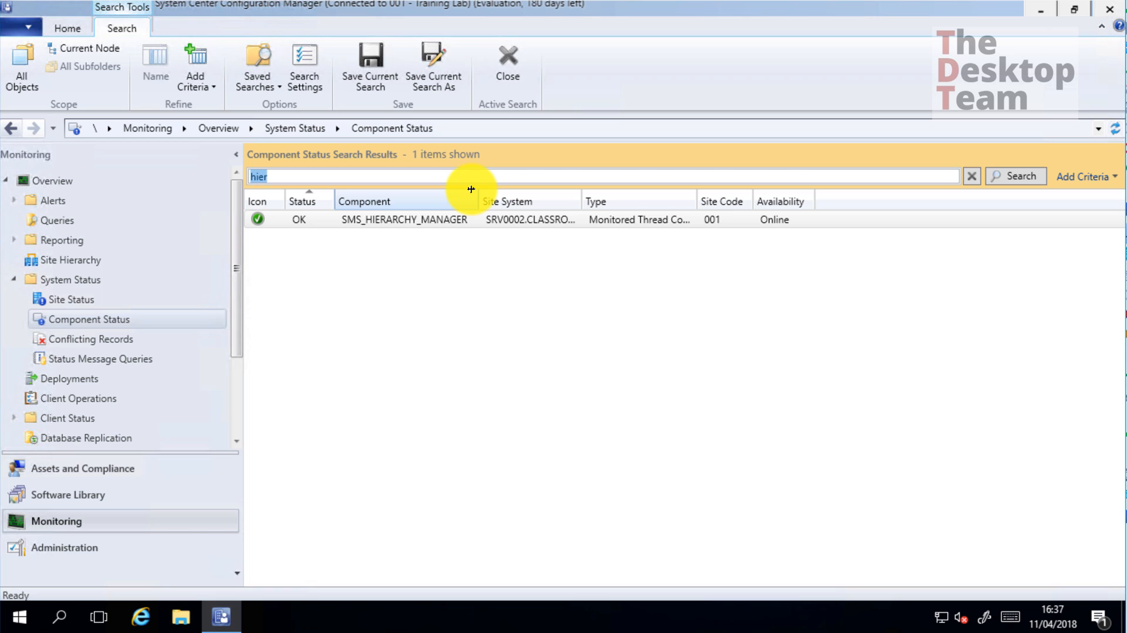
{"action": "type", "text": "replic"}
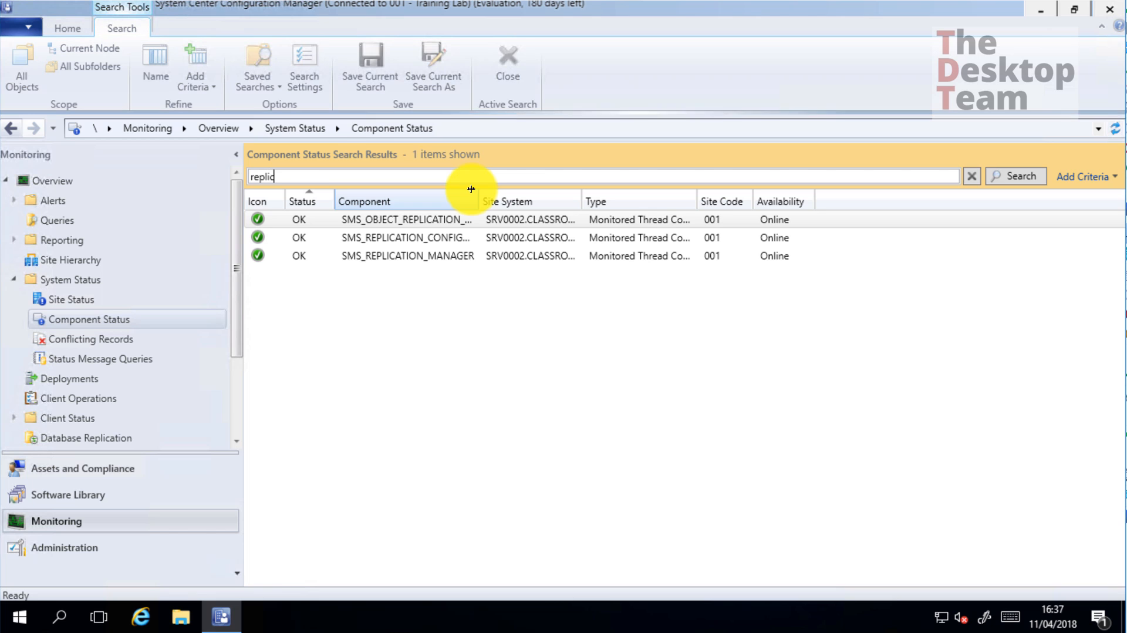
{"action": "left_click_drag", "start_coordinate": [478, 202], "coordinate": [609, 201]}
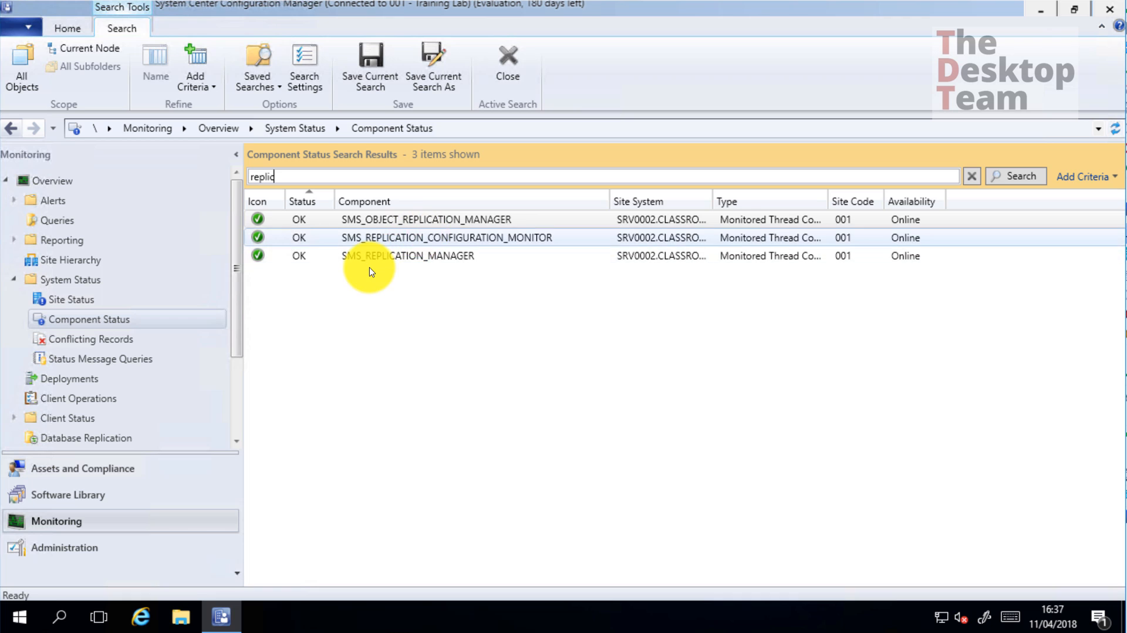
Show all one-day status messages for SMS_REPLICATION_CONFIGURATION_MONITOR
{"action": "left_click", "coordinate": [472, 238]}
{"action": "right_click", "coordinate": [492, 242]}
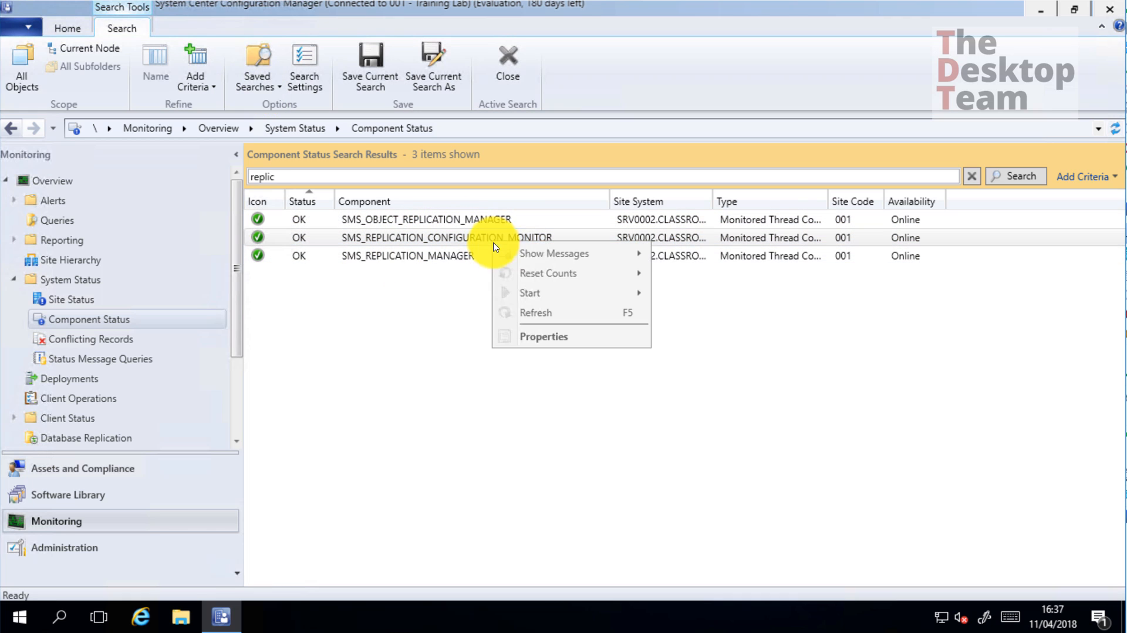
{"action": "mouse_move", "coordinate": [564, 253]}
{"action": "left_click", "coordinate": [693, 257]}
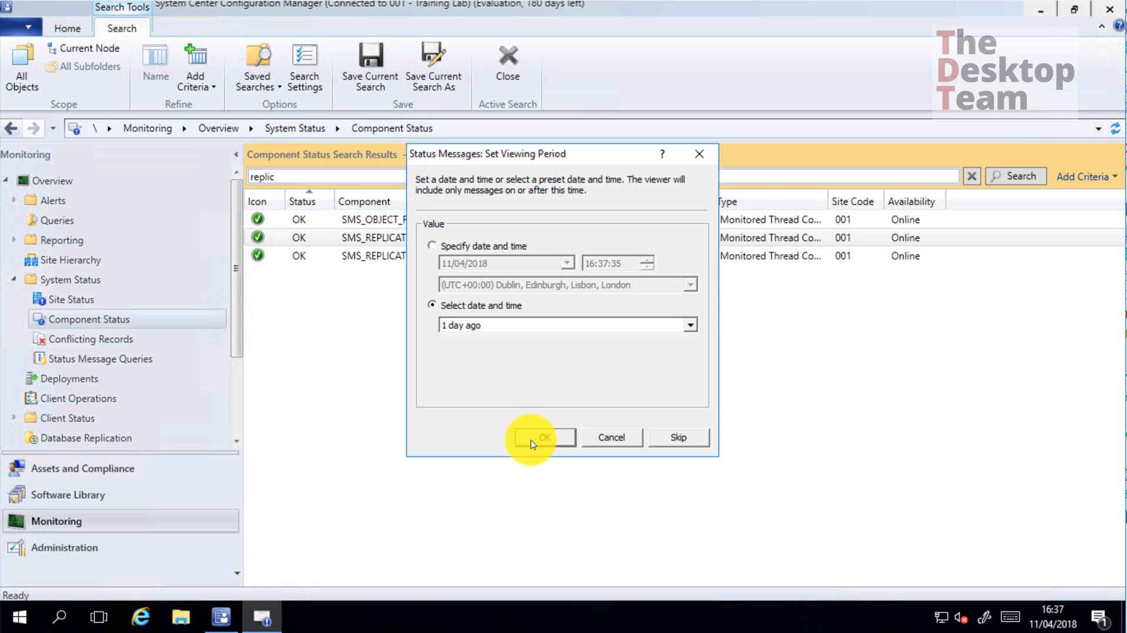
{"action": "left_click", "coordinate": [531, 439]}
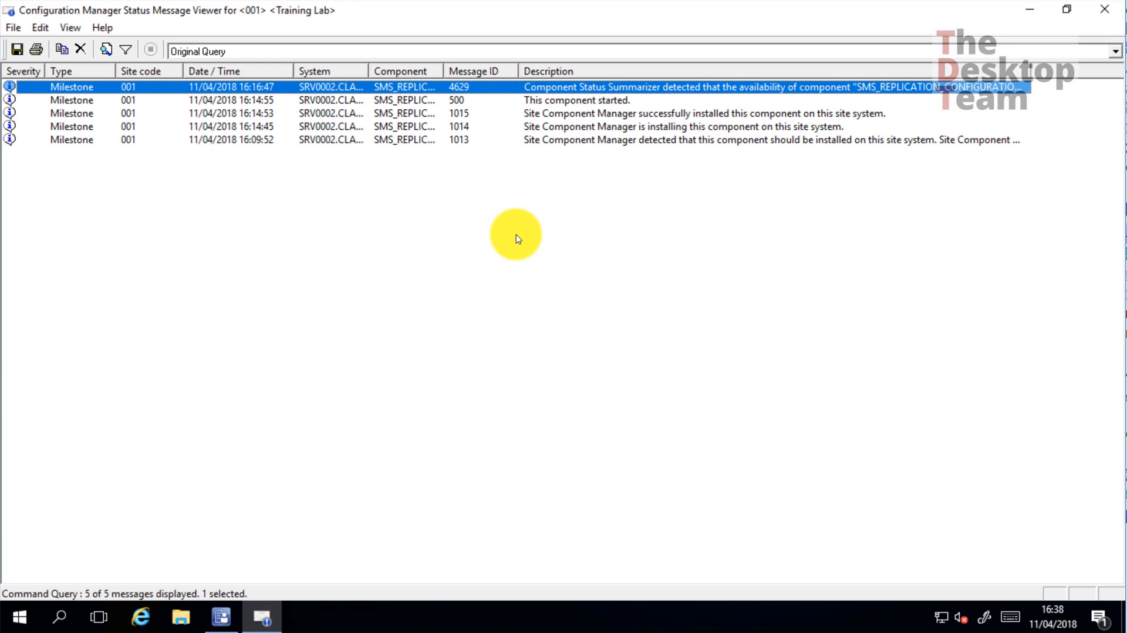
Close the viewer and filter component status with 'dmp_'
{"action": "left_click", "coordinate": [1109, 10]}
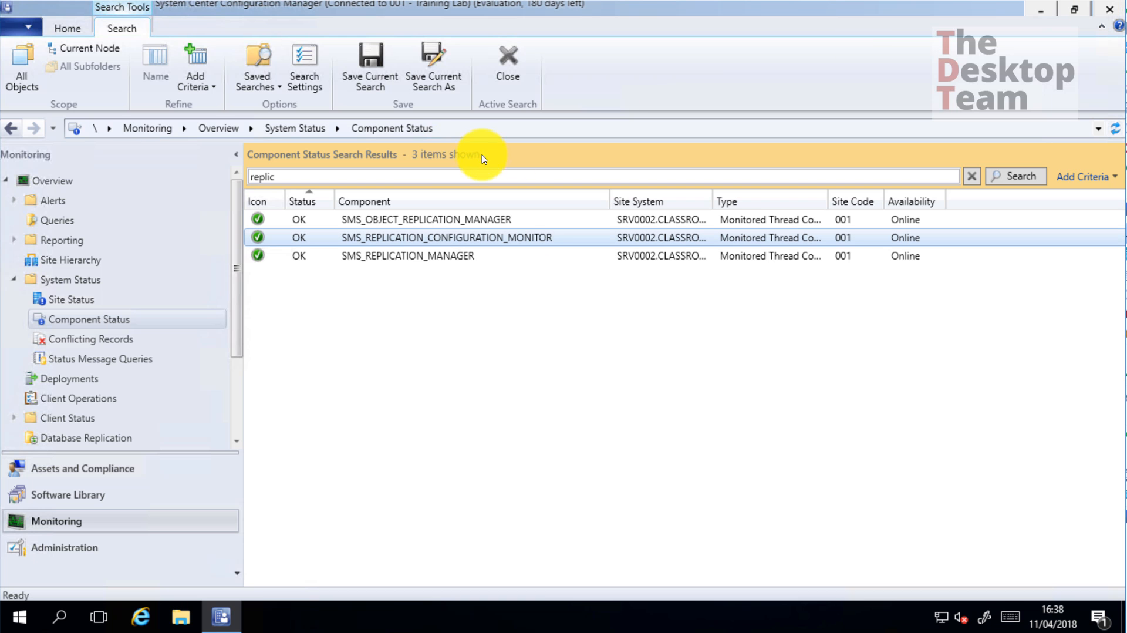
{"action": "left_click_drag", "start_coordinate": [290, 176], "coordinate": [188, 178]}
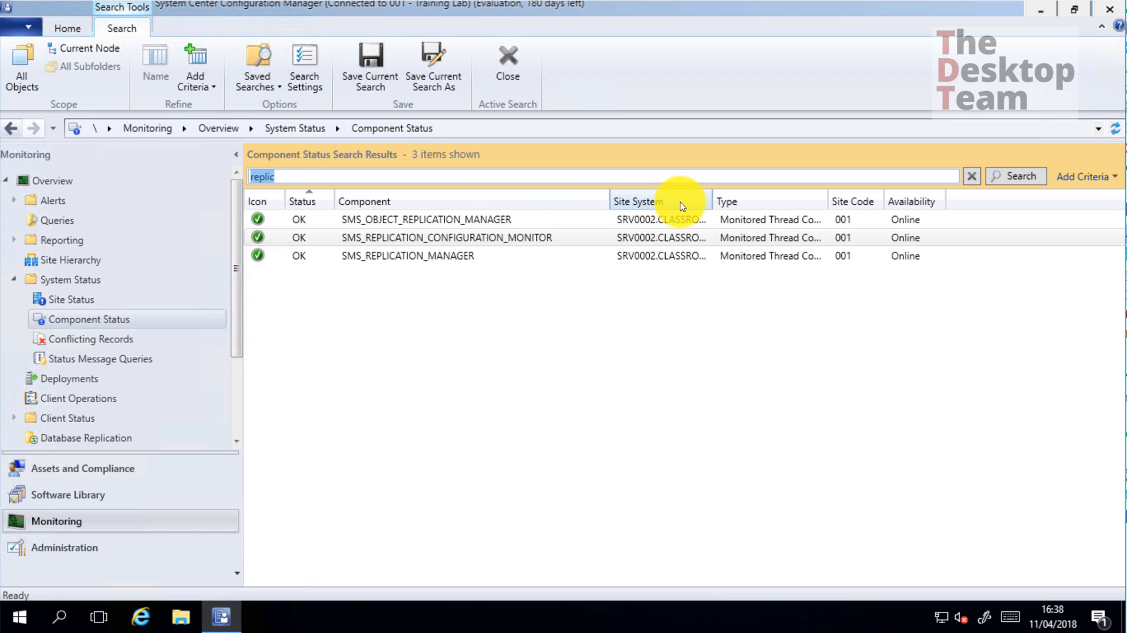
{"action": "type", "text": "dmp_"}
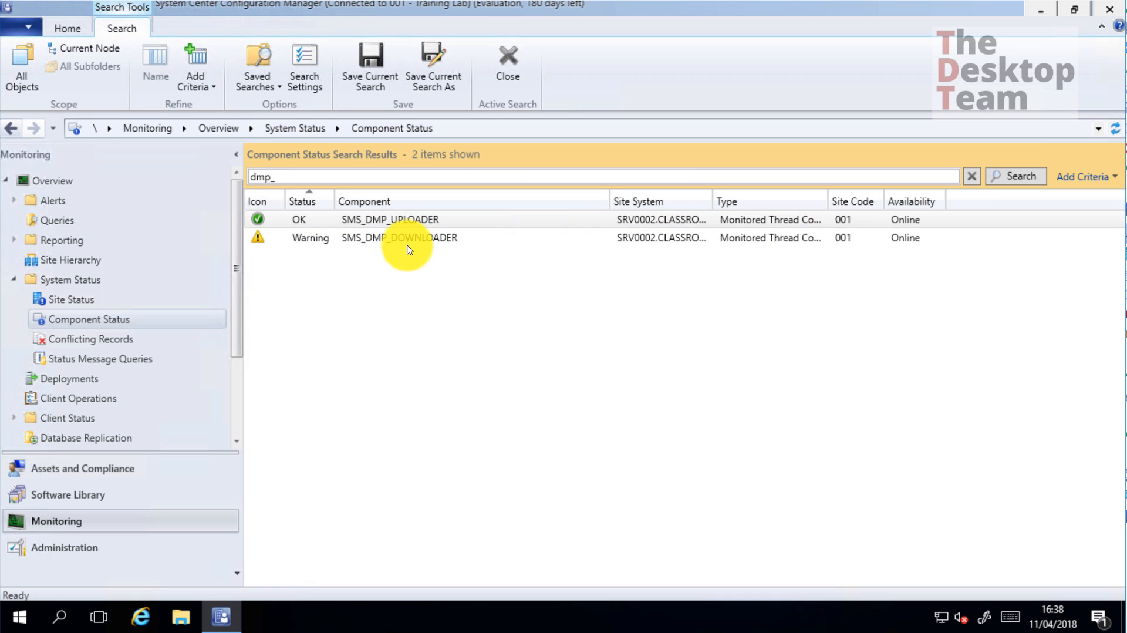
Show all one-day status messages for the Warning component SMS_DMP_DOWNLOADER
{"action": "left_click", "coordinate": [406, 250]}
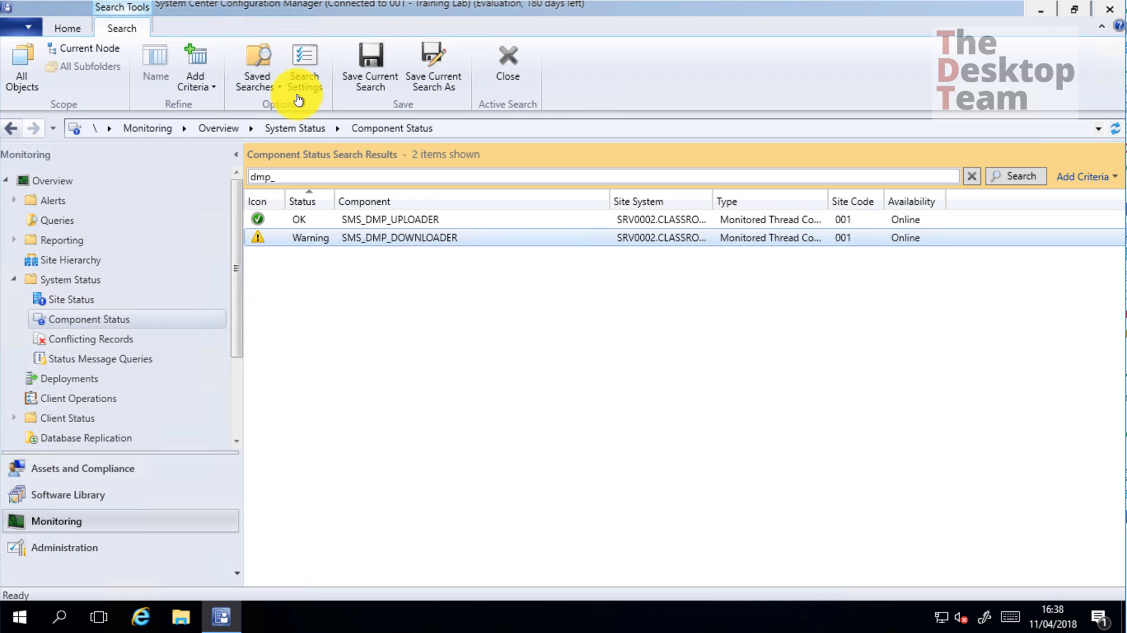
{"action": "right_click", "coordinate": [541, 240]}
{"action": "mouse_move", "coordinate": [569, 255]}
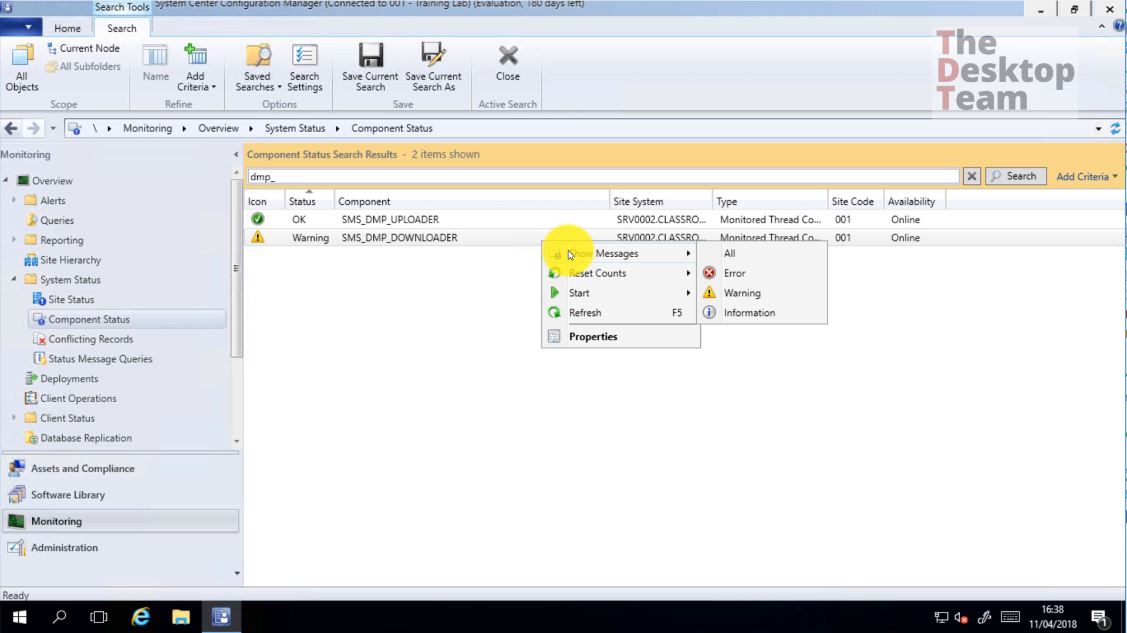
{"action": "left_click", "coordinate": [763, 258]}
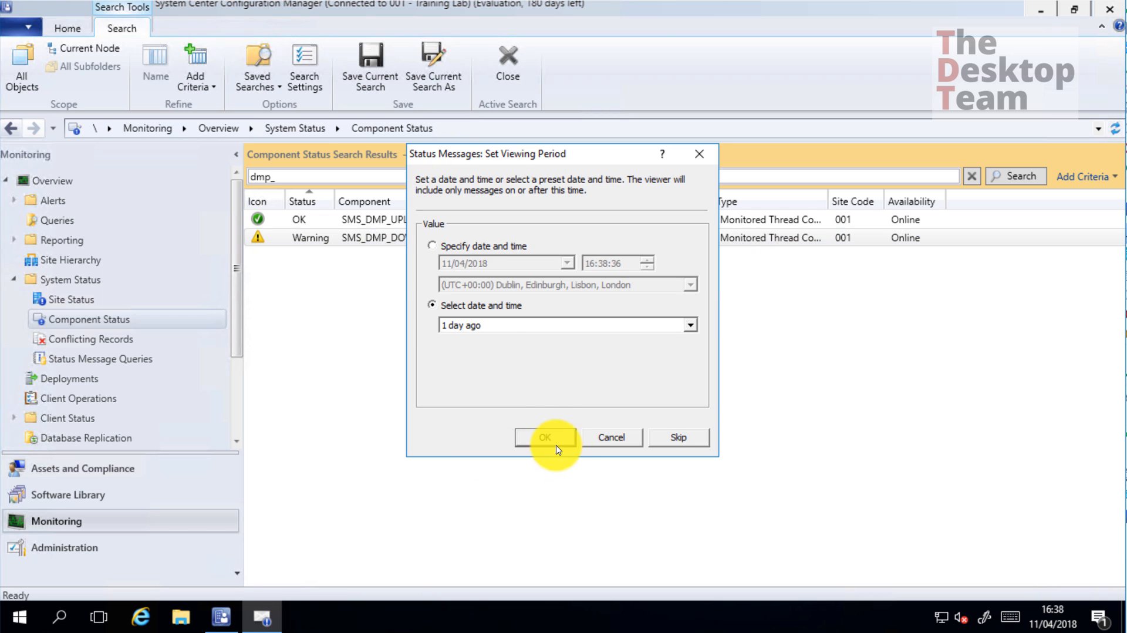
{"action": "left_click", "coordinate": [554, 443]}
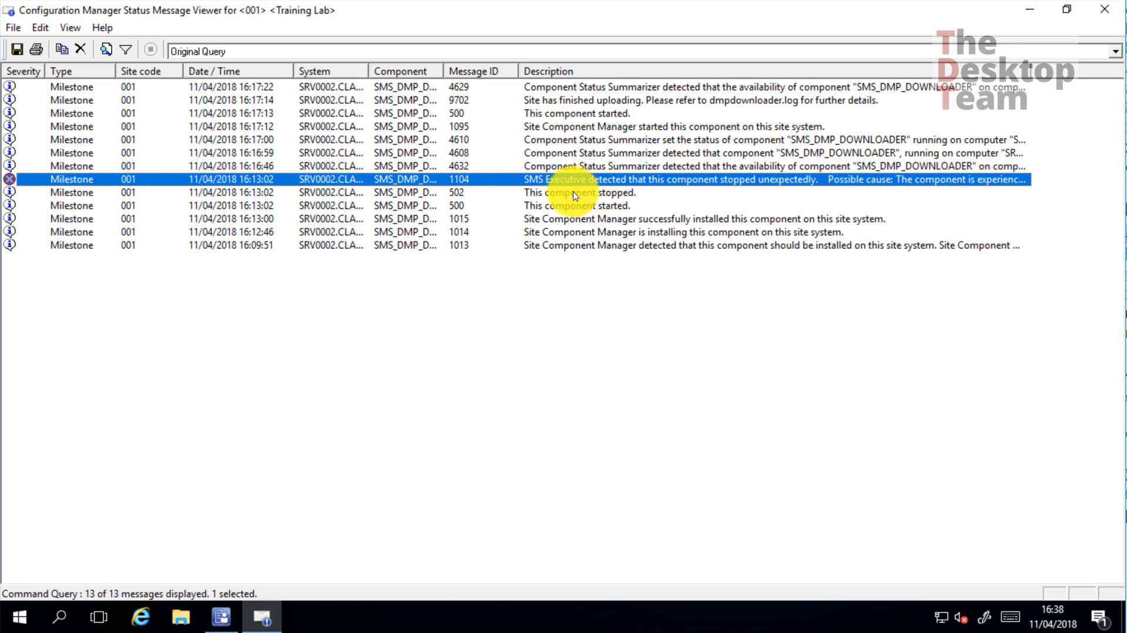
Read error 1104's details, highlighting that the component stopped unexpectedly, then close them
{"action": "double_click", "coordinate": [649, 186]}
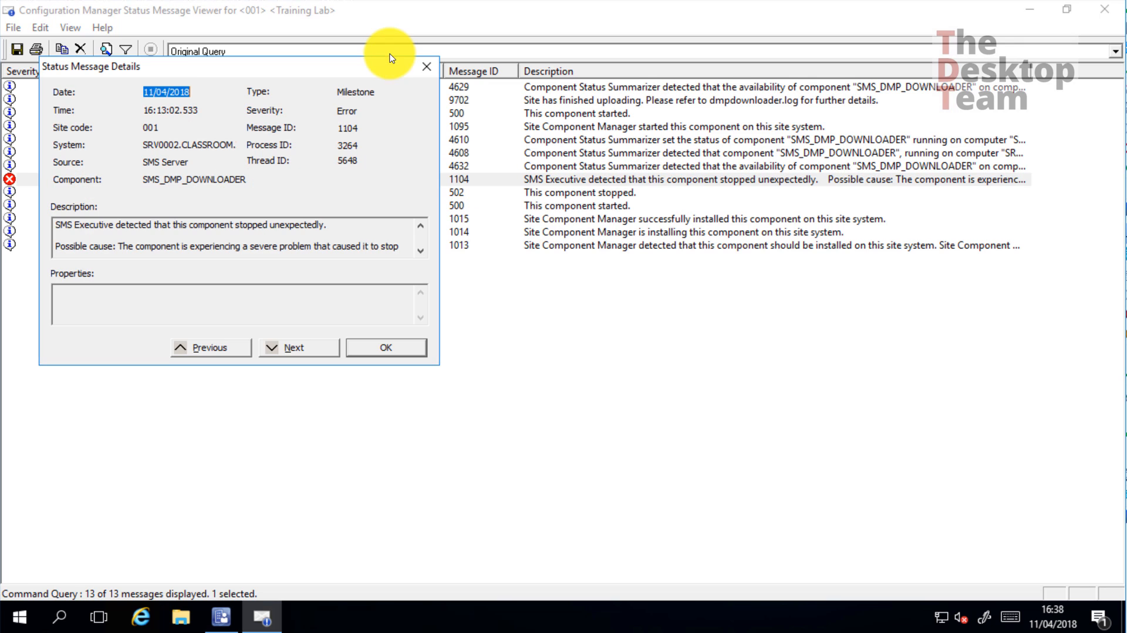
{"action": "left_click_drag", "start_coordinate": [173, 225], "coordinate": [360, 224]}
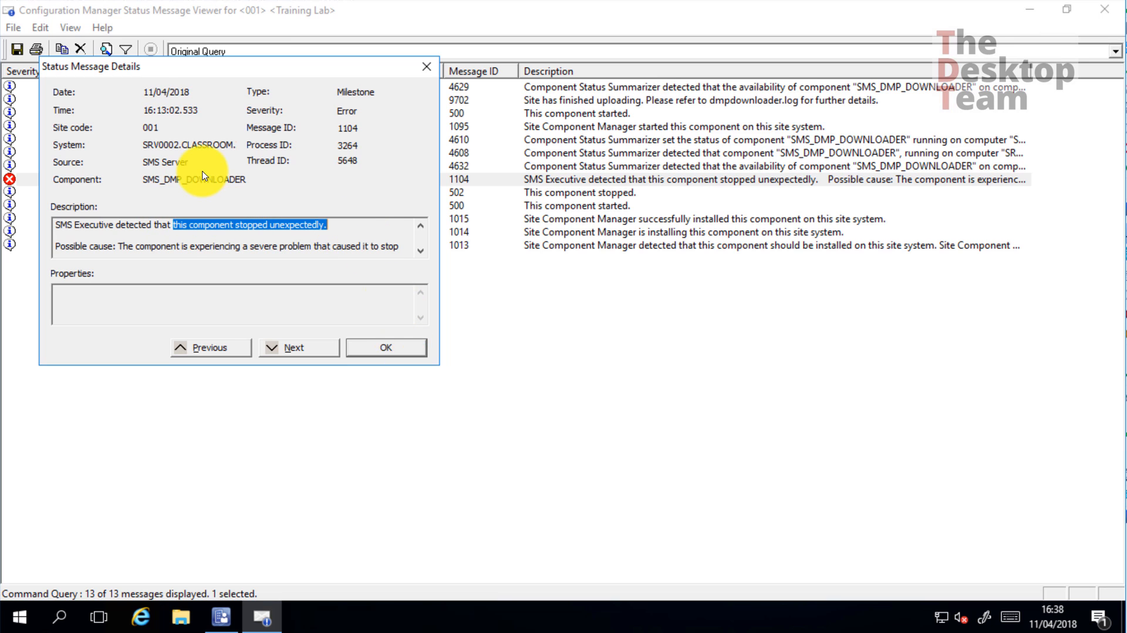
{"action": "left_click", "coordinate": [387, 348]}
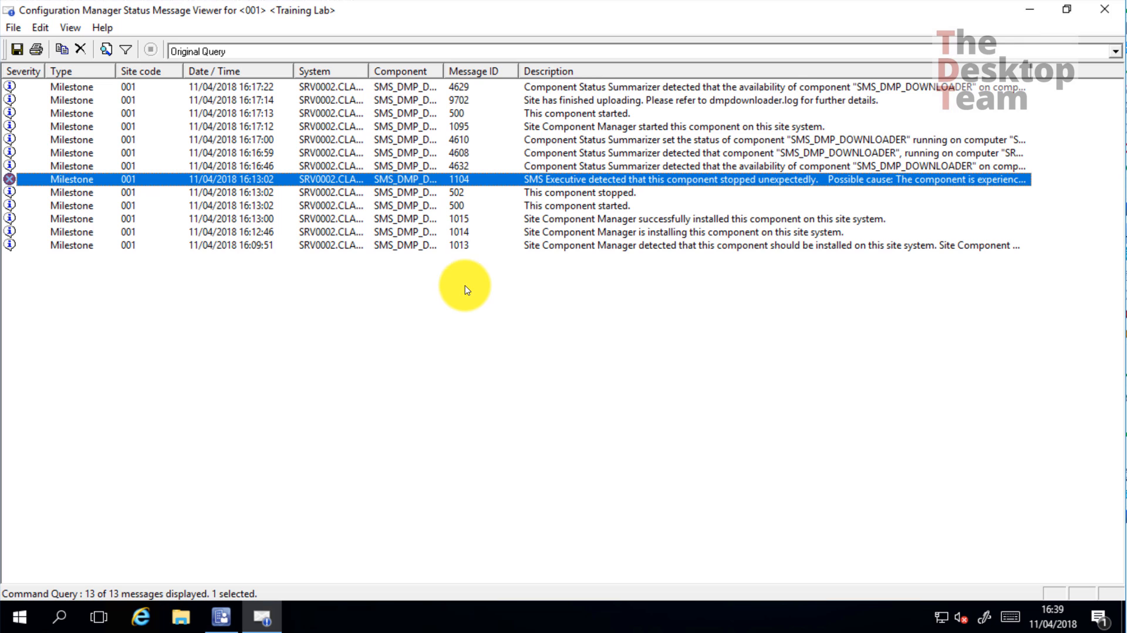
Close the viewer and filter component status with 'winnt_serv'
{"action": "left_click", "coordinate": [1103, 10]}
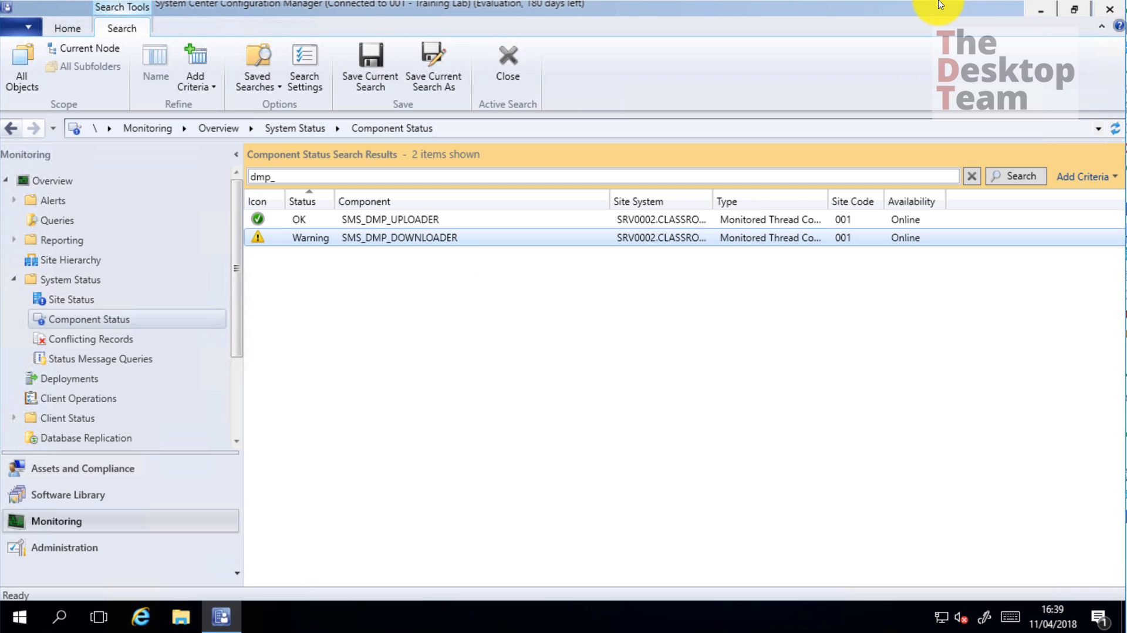
{"action": "left_click_drag", "start_coordinate": [307, 176], "coordinate": [203, 167]}
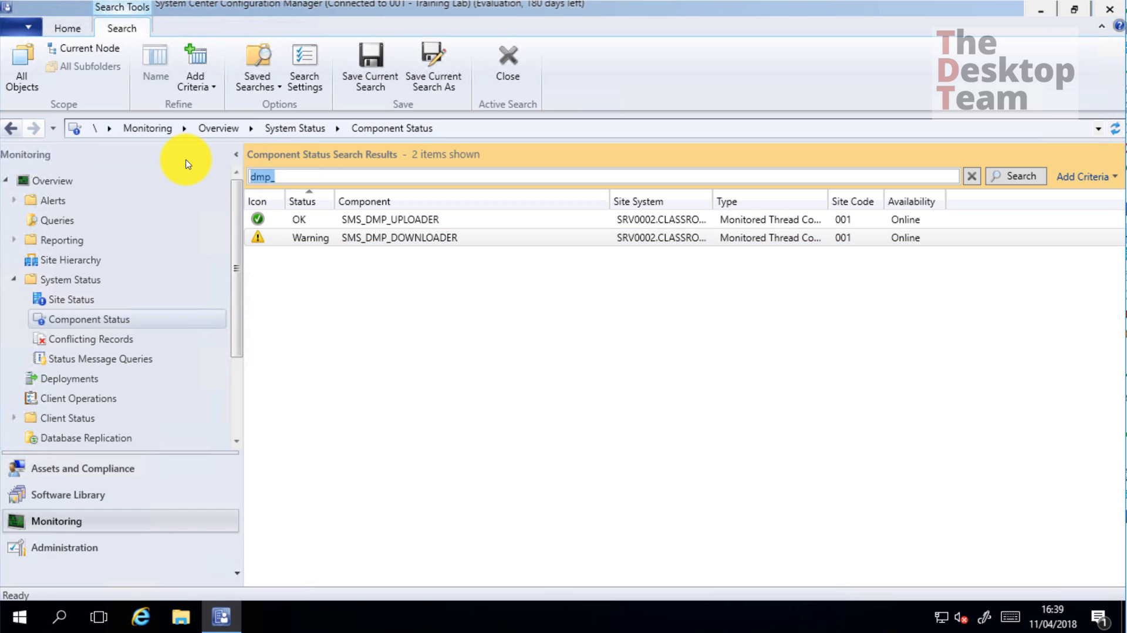
{"action": "type", "text": "winnt_serv"}
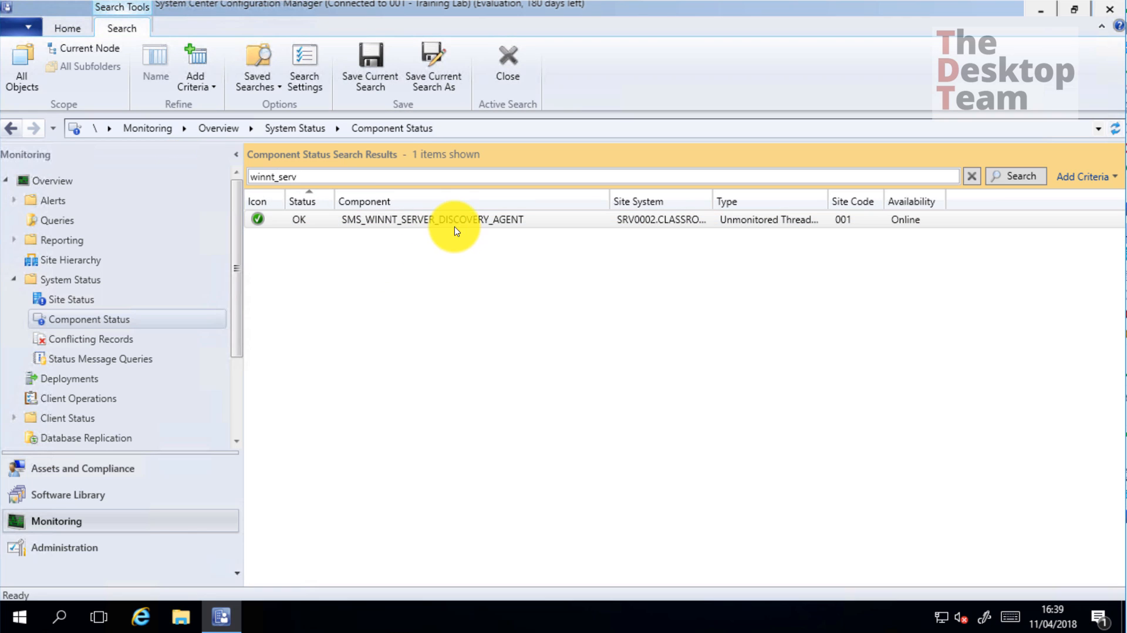
Show all one-day status messages for SMS_WINNT_SERVER_DISCOVERY_AGENT
{"action": "left_click", "coordinate": [459, 222]}
{"action": "right_click", "coordinate": [459, 222]}
{"action": "mouse_move", "coordinate": [503, 231]}
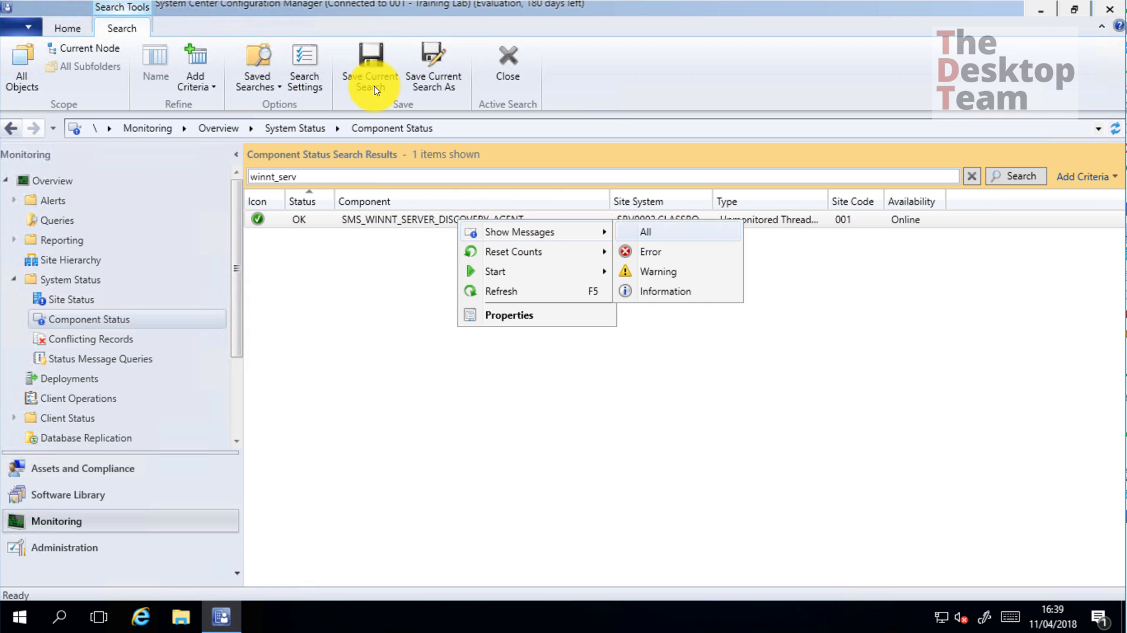
{"action": "left_click", "coordinate": [662, 232]}
{"action": "left_click", "coordinate": [552, 437]}
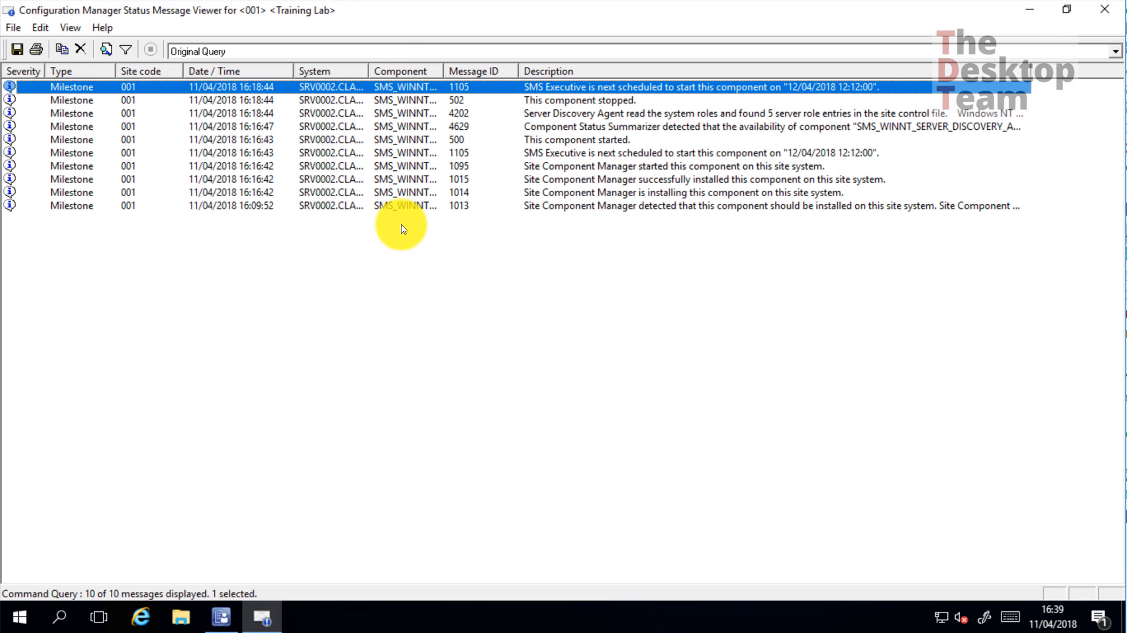
Read message 4202's description, picking out 'found 5' server roles, then close details and viewer
{"action": "left_click", "coordinate": [456, 113]}
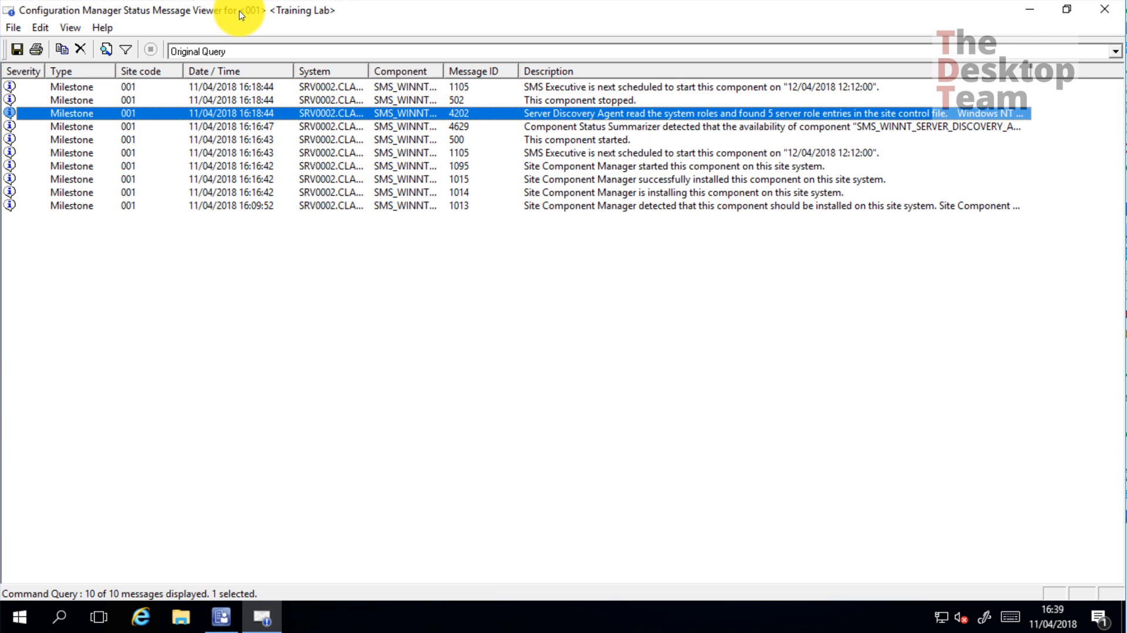
{"action": "double_click", "coordinate": [631, 116]}
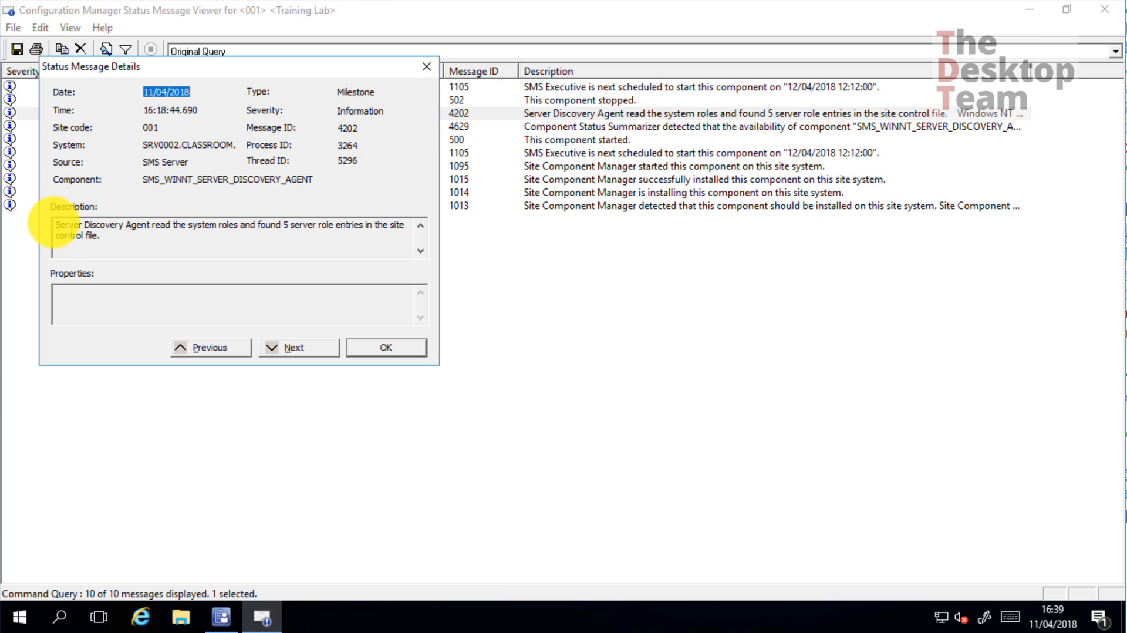
{"action": "left_click_drag", "start_coordinate": [181, 225], "coordinate": [270, 231]}
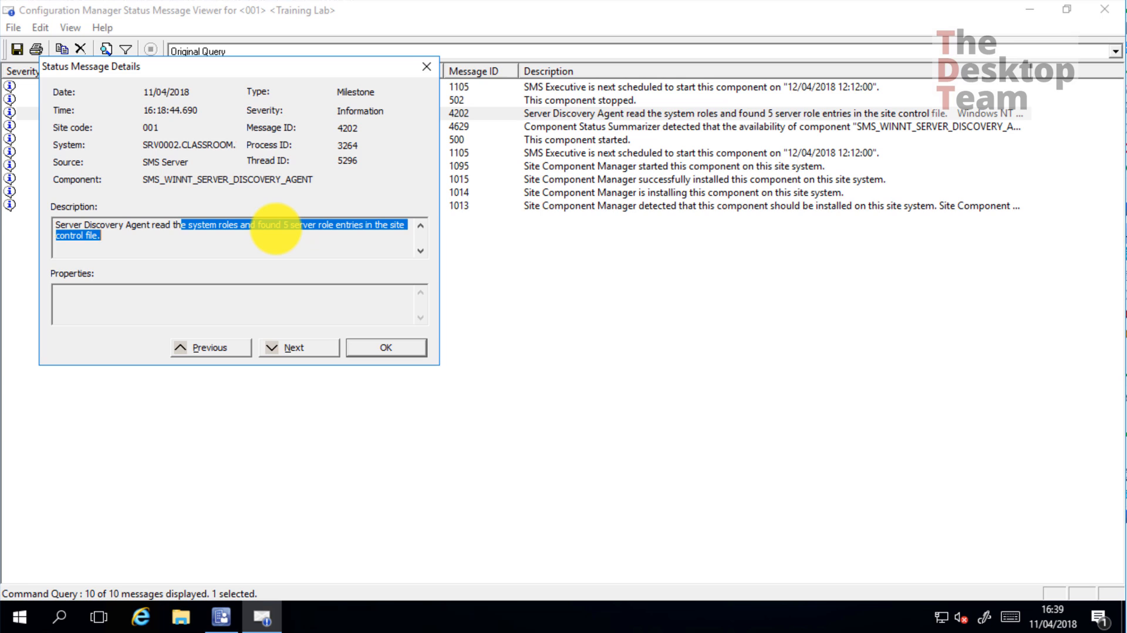
{"action": "key", "text": "Left"}
{"action": "key", "text": "ctrl+Left"}
{"action": "key", "text": "ctrl+Left"}
{"action": "key", "text": "ctrl+Left"}
{"action": "key", "text": "ctrl+Left"}
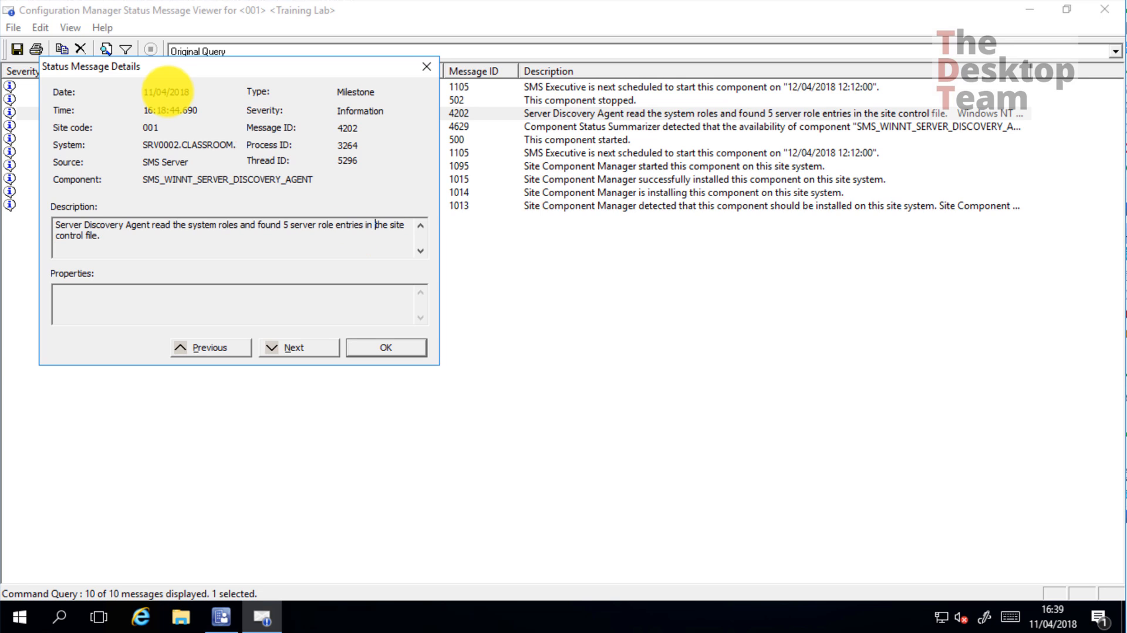
{"action": "key", "text": "ctrl+Left"}
{"action": "key", "text": "ctrl+Left"}
{"action": "key", "text": "ctrl+Left"}
{"action": "key", "text": "ctrl+Left"}
{"action": "key", "text": "ctrl+Left"}
{"action": "key", "text": "ctrl+Left"}
{"action": "key", "text": "ctrl+shift+Right"}
{"action": "key", "text": "ctrl+shift+Right"}
{"action": "key", "text": "Left"}
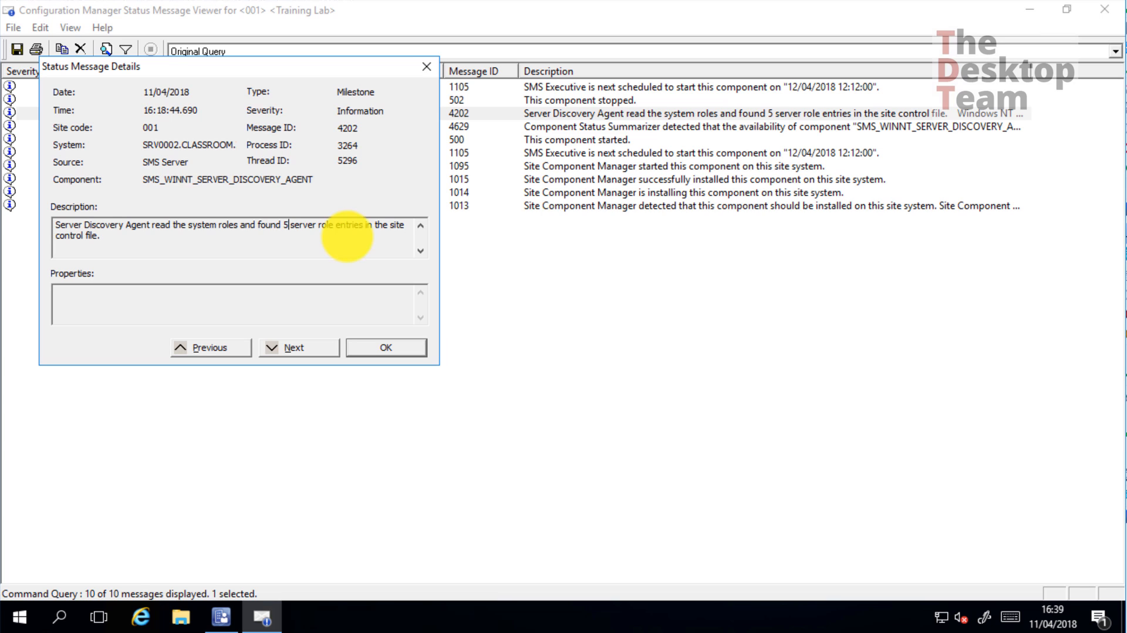
{"action": "left_click", "coordinate": [409, 352]}
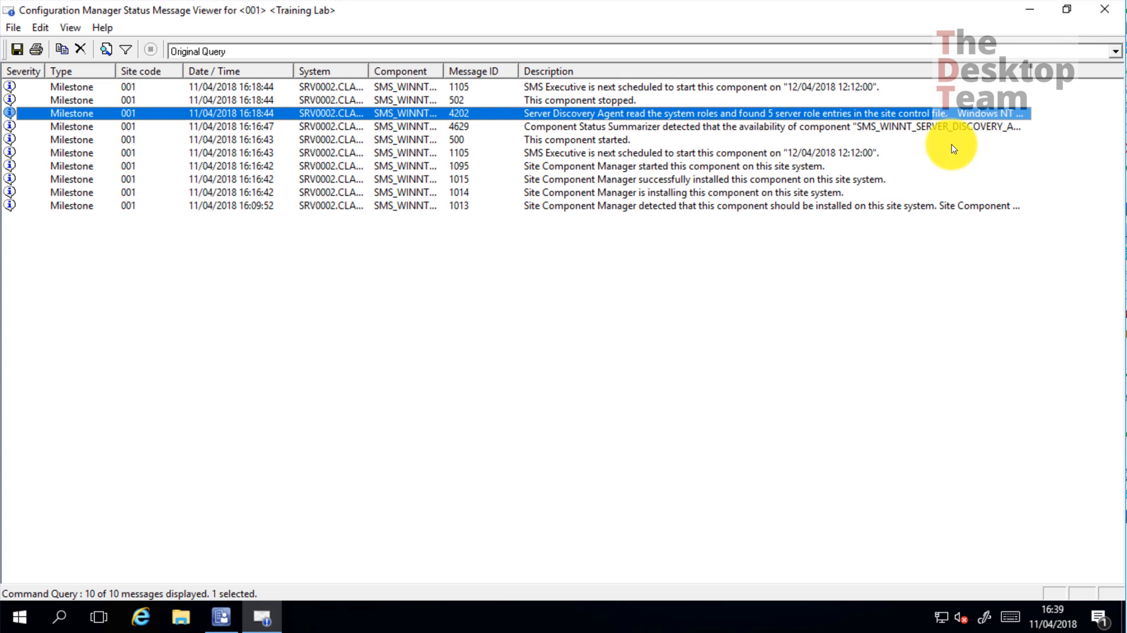
{"action": "left_click", "coordinate": [1110, 14]}
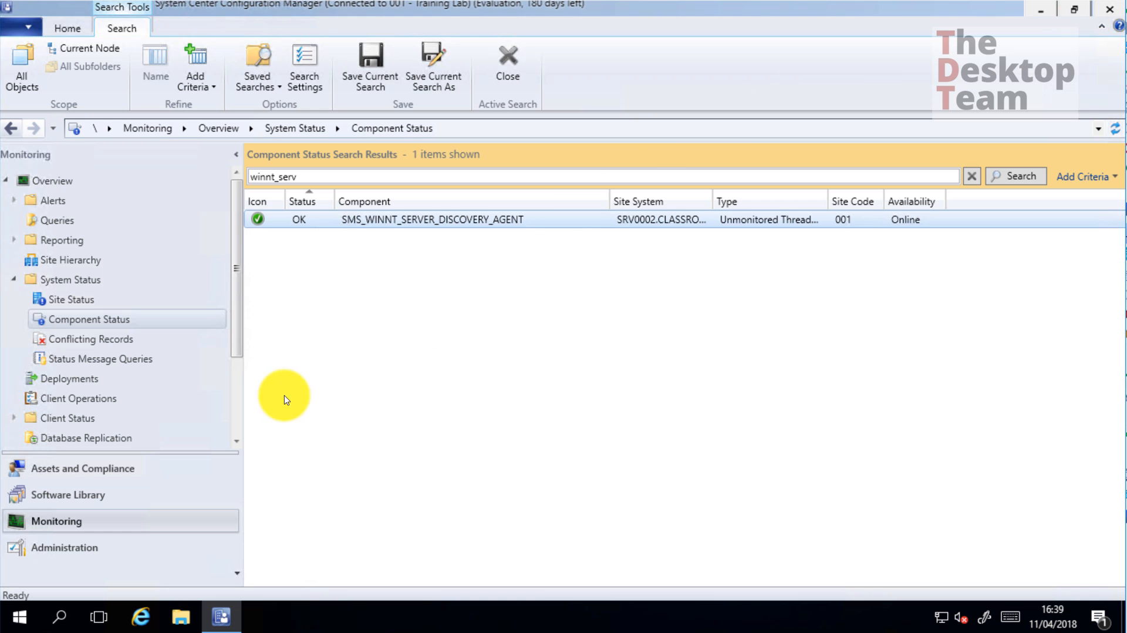
Open Administration > Site Configuration > Servers and Site System Roles, enlarging the roles pane and name column
{"action": "left_click", "coordinate": [47, 555]}
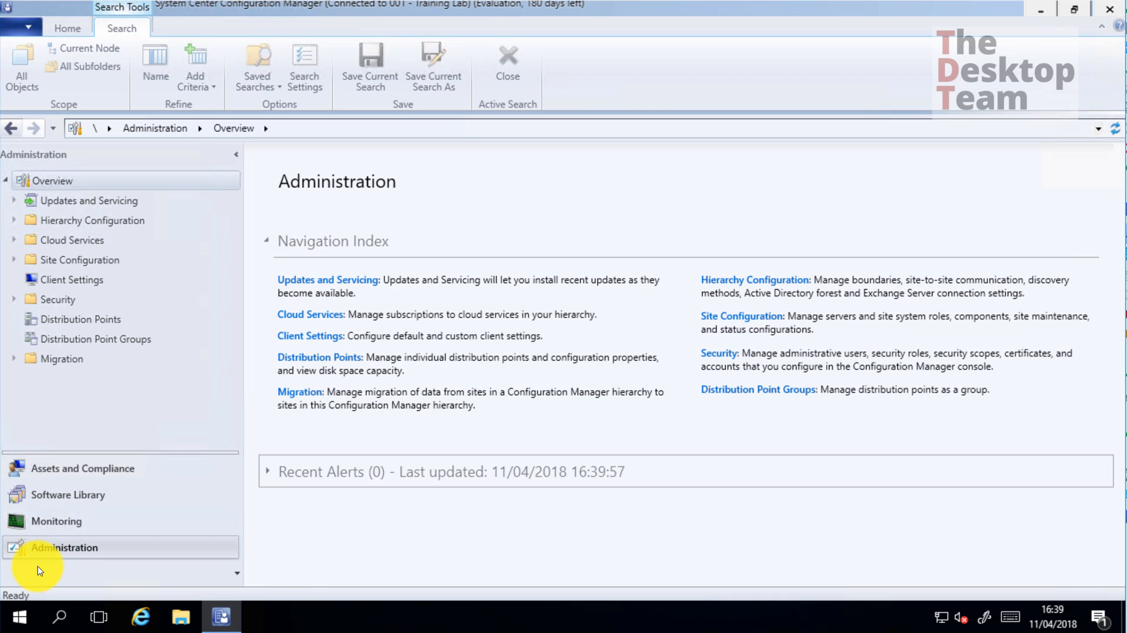
{"action": "left_click", "coordinate": [13, 259]}
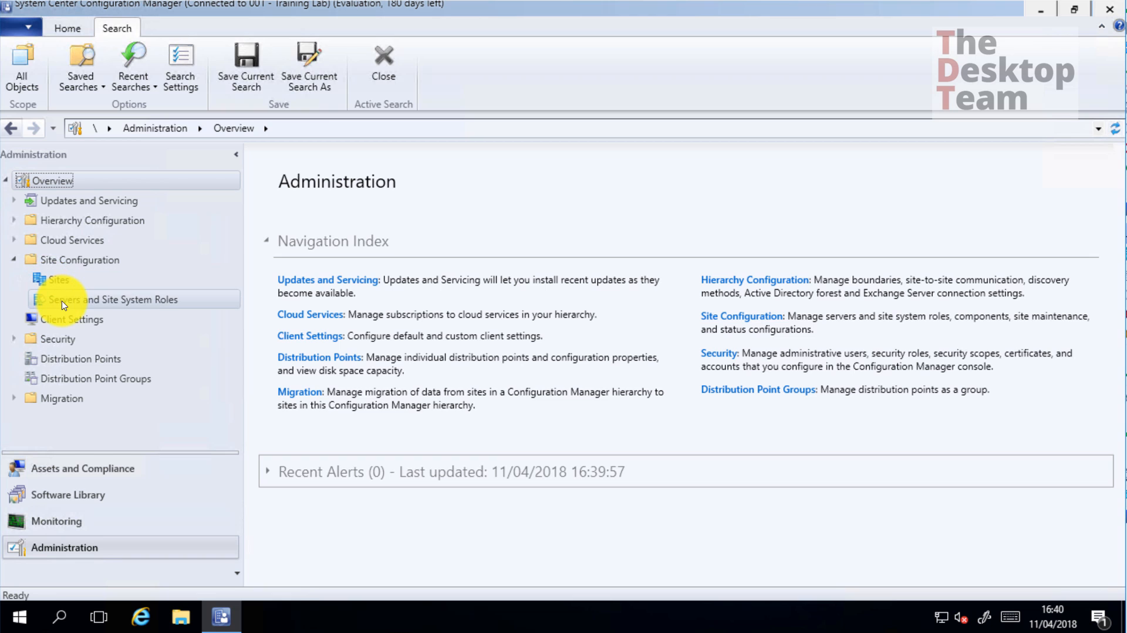
{"action": "left_click", "coordinate": [122, 301]}
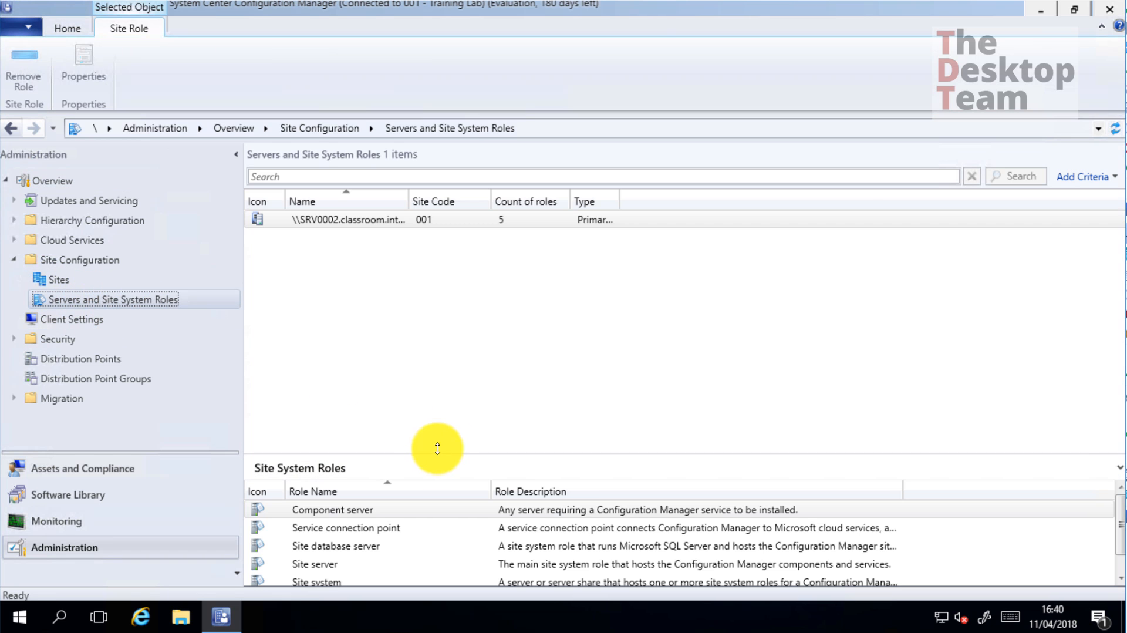
{"action": "left_click_drag", "start_coordinate": [438, 453], "coordinate": [447, 344]}
{"action": "left_click_drag", "start_coordinate": [407, 197], "coordinate": [480, 197]}
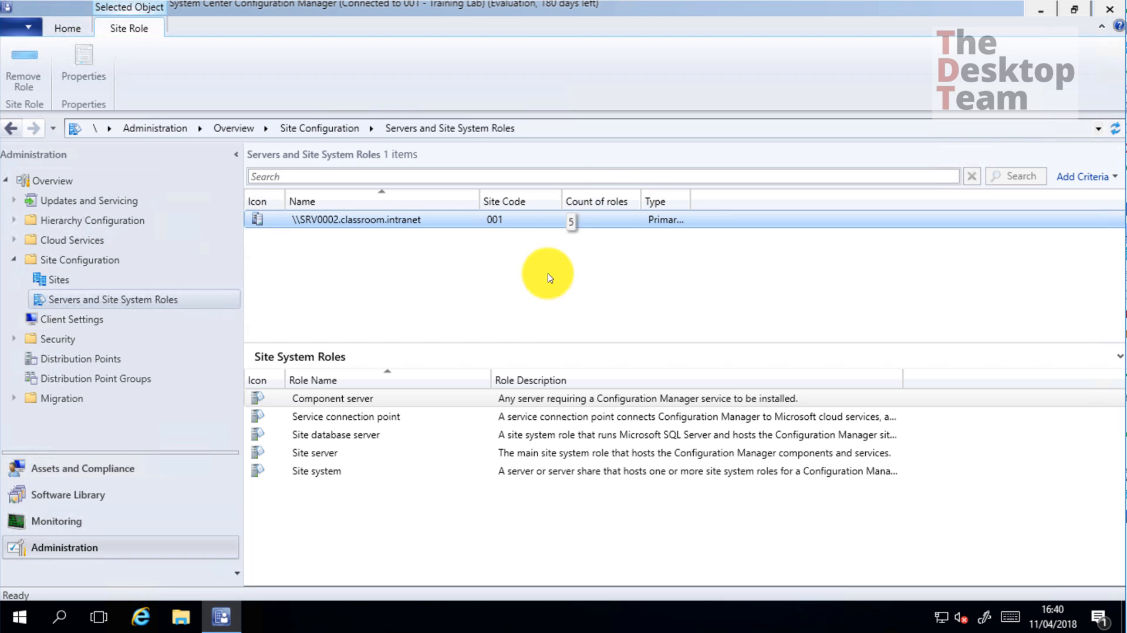
Select all five SRV0002 roles: Component server, Service connection point, Site database server, Site server, Site system
{"action": "left_click", "coordinate": [348, 402]}
{"action": "left_click_drag", "start_coordinate": [348, 405], "coordinate": [329, 473]}
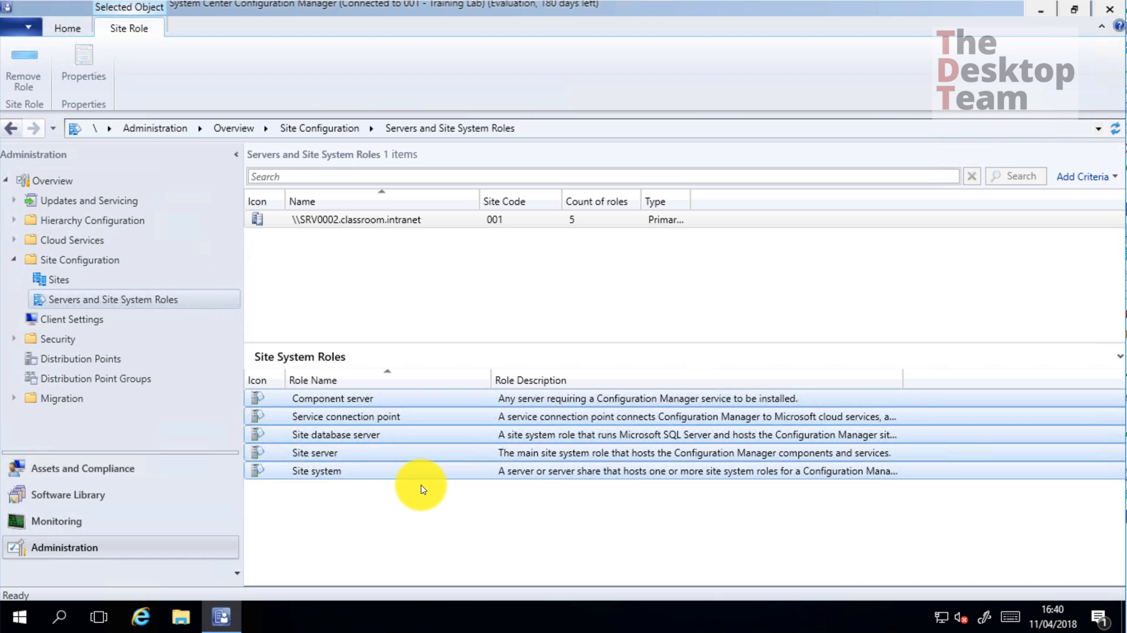
{"action": "left_click", "coordinate": [424, 521]}
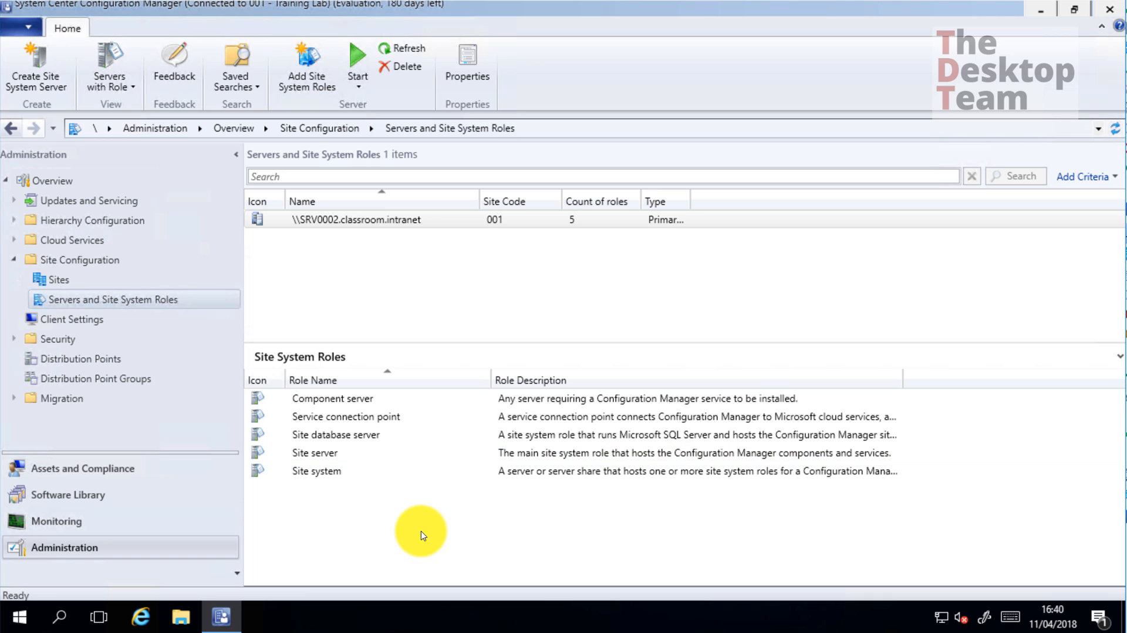
{"action": "left_click", "coordinate": [371, 420]}
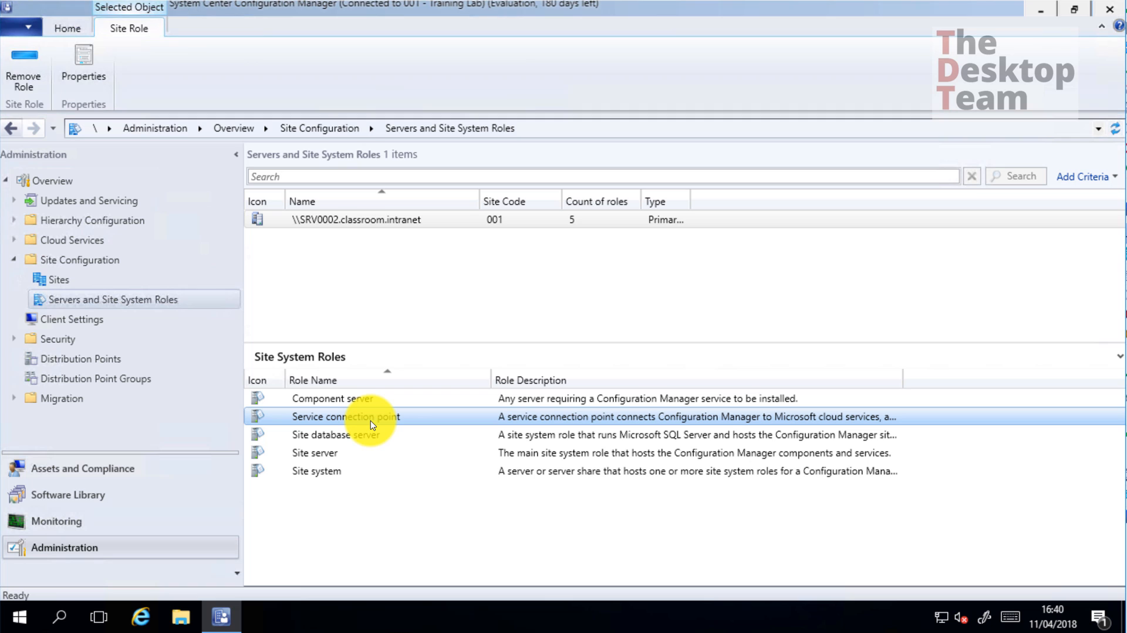
{"action": "left_click", "coordinate": [371, 435], "text": "ctrl"}
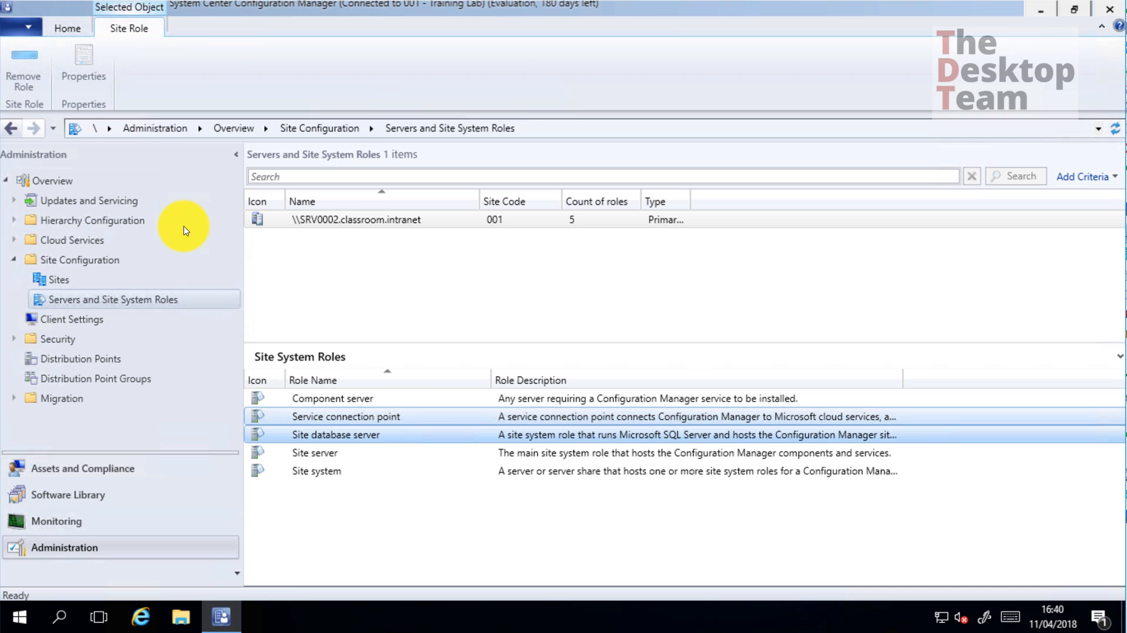
{"action": "left_click", "coordinate": [357, 456], "text": "ctrl"}
{"action": "left_click", "coordinate": [321, 477], "text": "ctrl"}
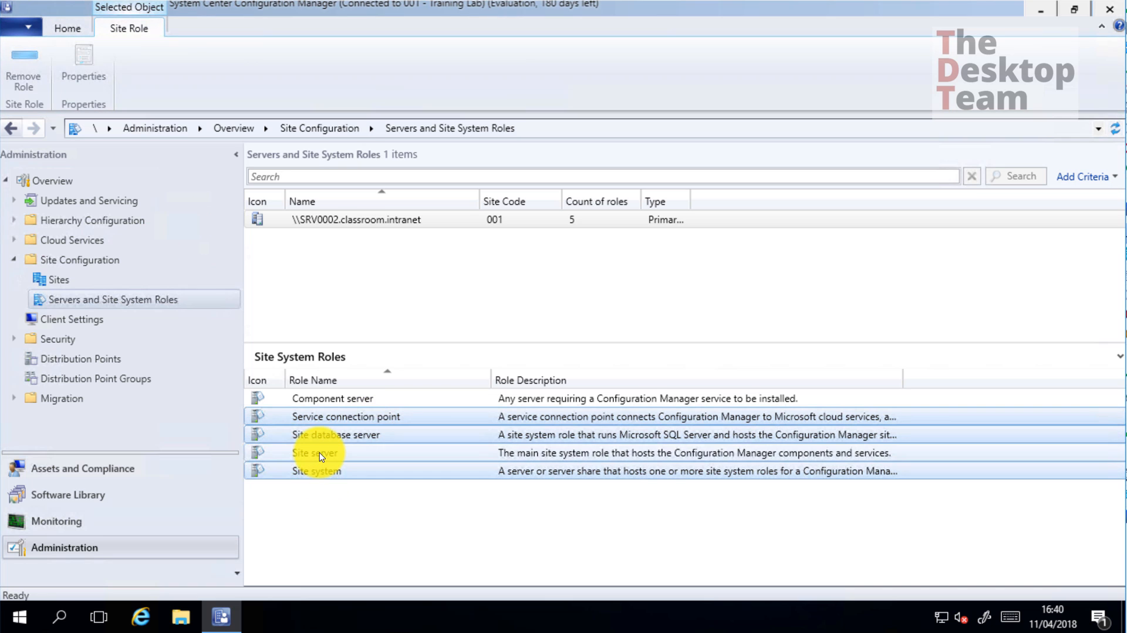
{"action": "left_click", "coordinate": [329, 398], "text": "ctrl"}
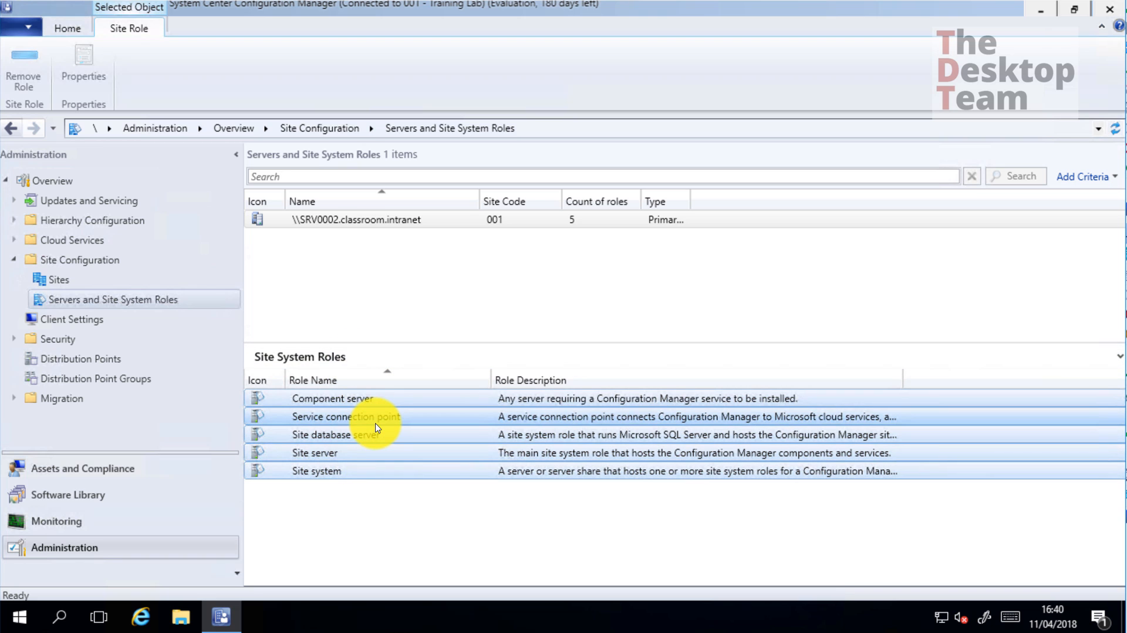
Check the Service connection point, Site system and Component server roles individually, then deselect the server
{"action": "left_click", "coordinate": [352, 418]}
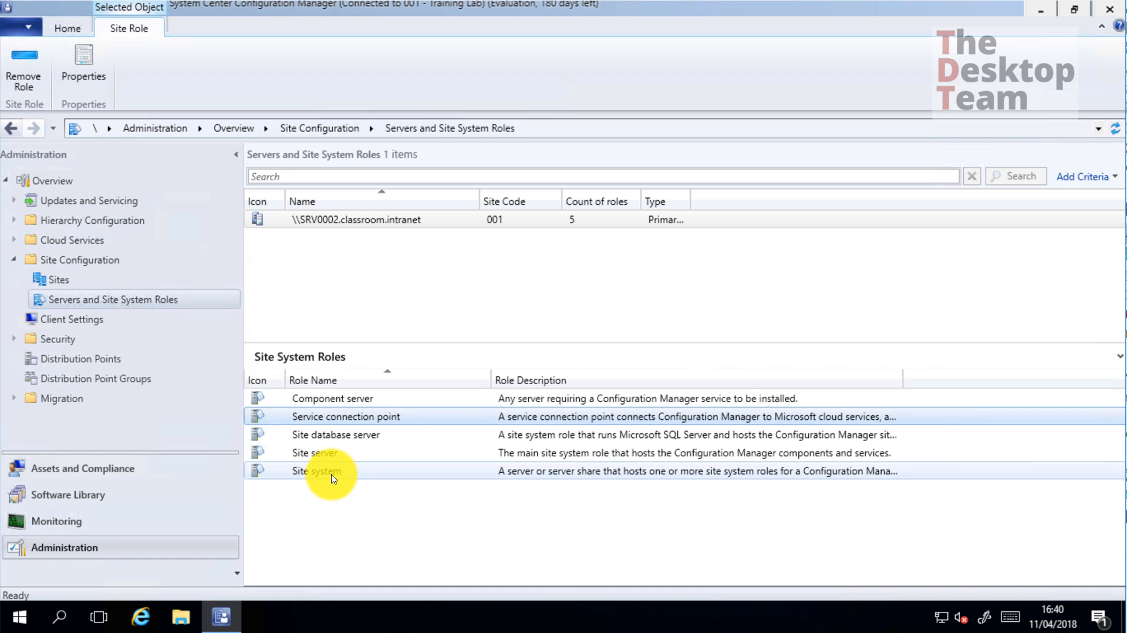
{"action": "left_click", "coordinate": [299, 472]}
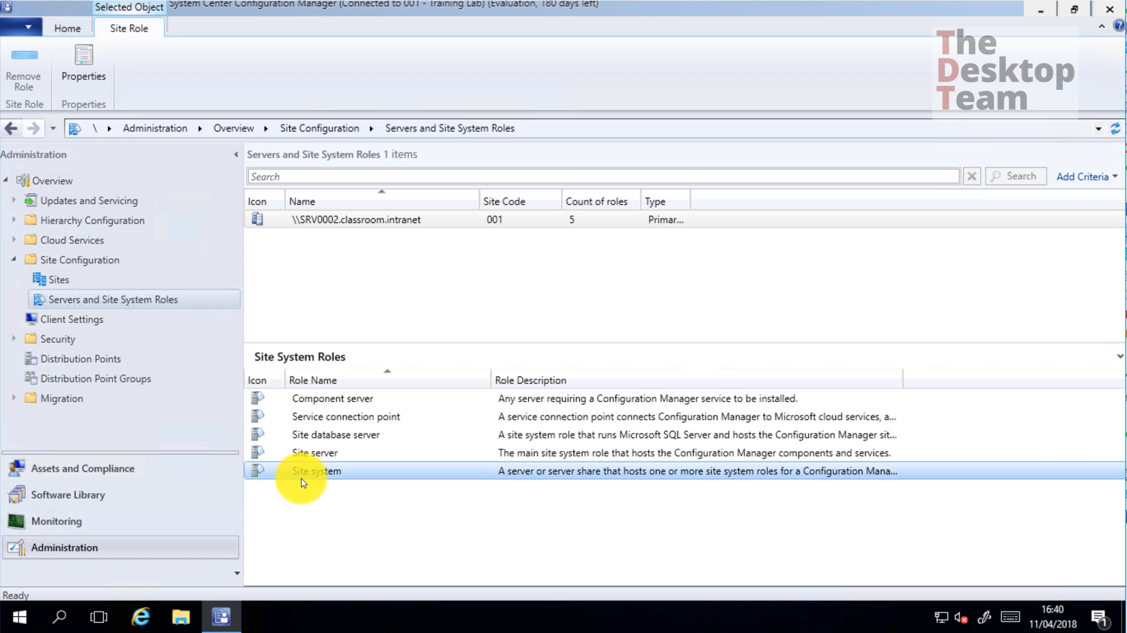
{"action": "left_click", "coordinate": [330, 402]}
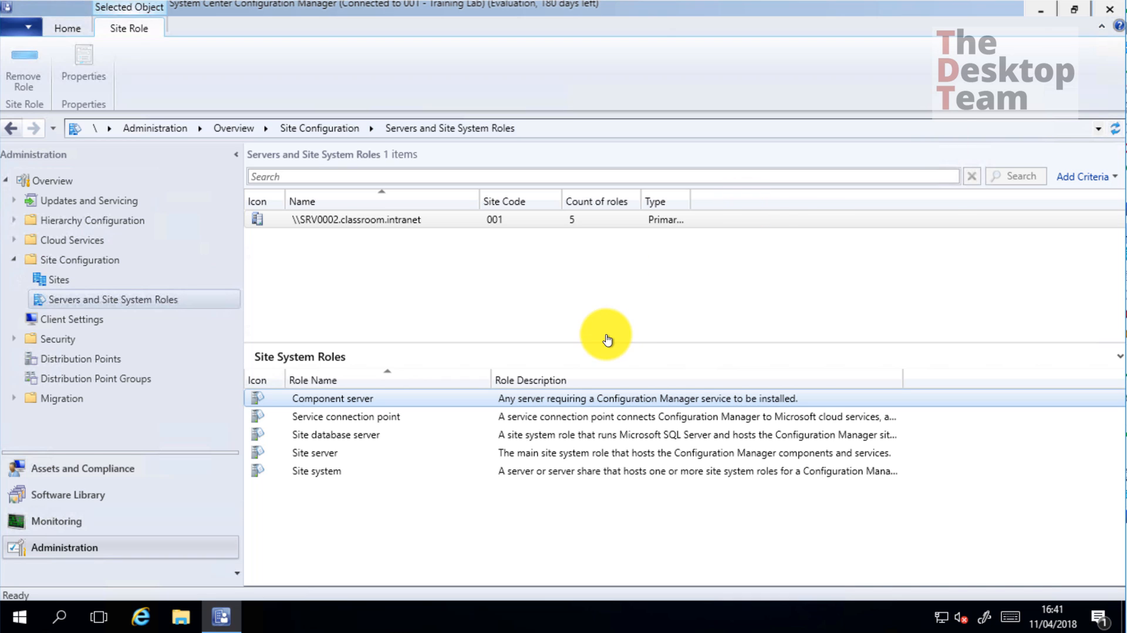
{"action": "left_click", "coordinate": [610, 304]}
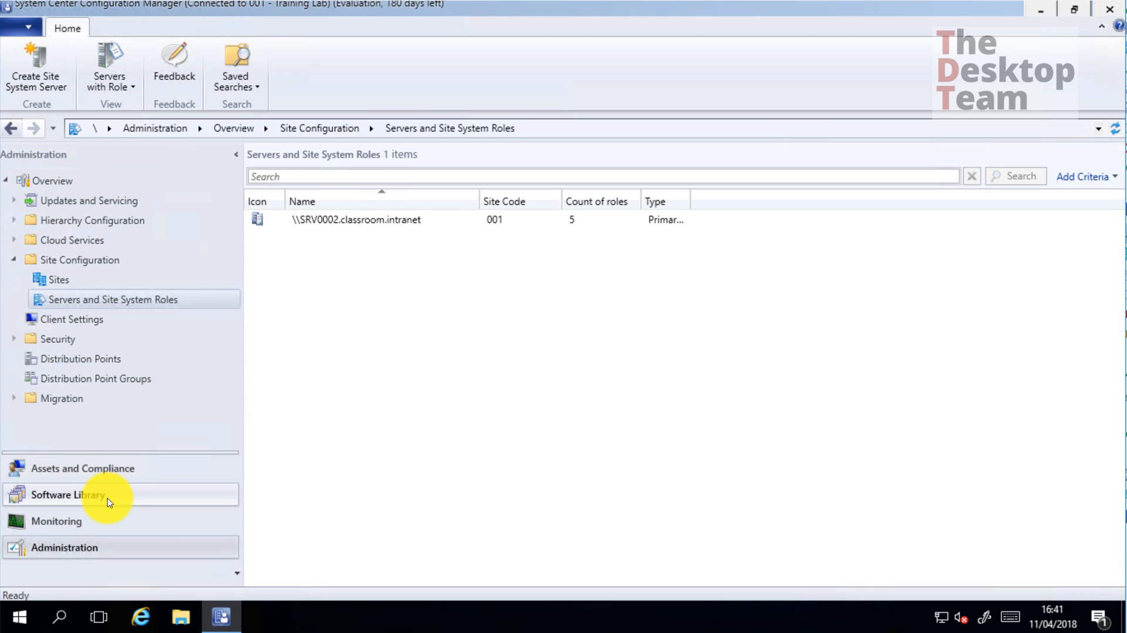
In Monitoring Component Status, show all default-period messages for the Warning component SMS_ALERT_NOTIFICATION
{"action": "left_click", "coordinate": [70, 521]}
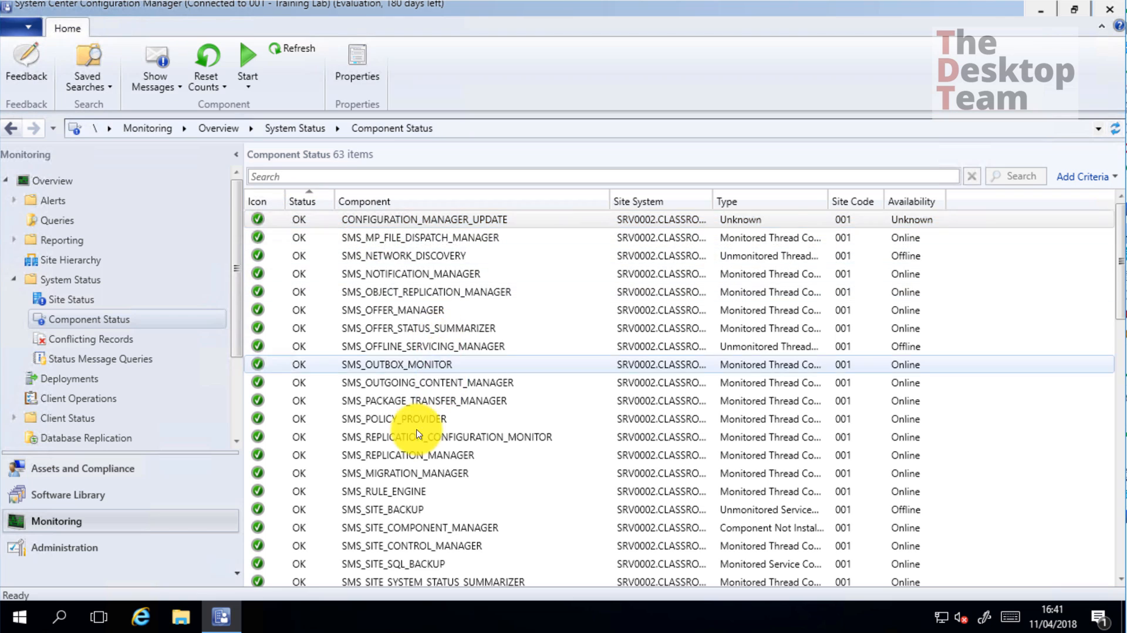
{"action": "scroll", "coordinate": [418, 434], "scroll_direction": "down", "scroll_amount": 14}
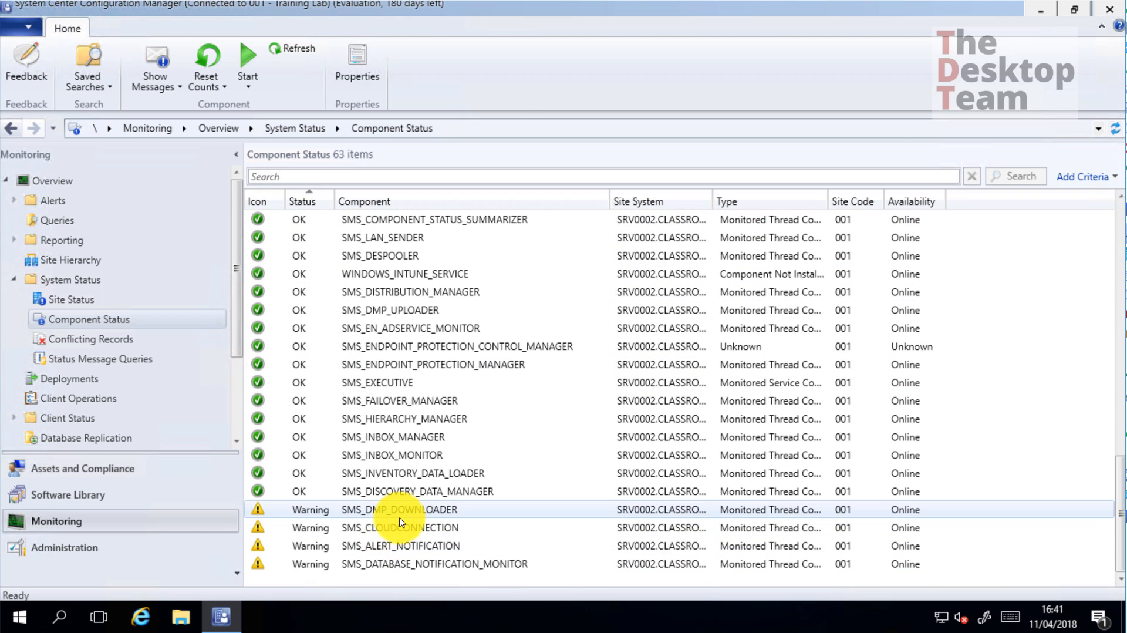
{"action": "left_click", "coordinate": [399, 527]}
{"action": "left_click", "coordinate": [405, 546], "text": "ctrl"}
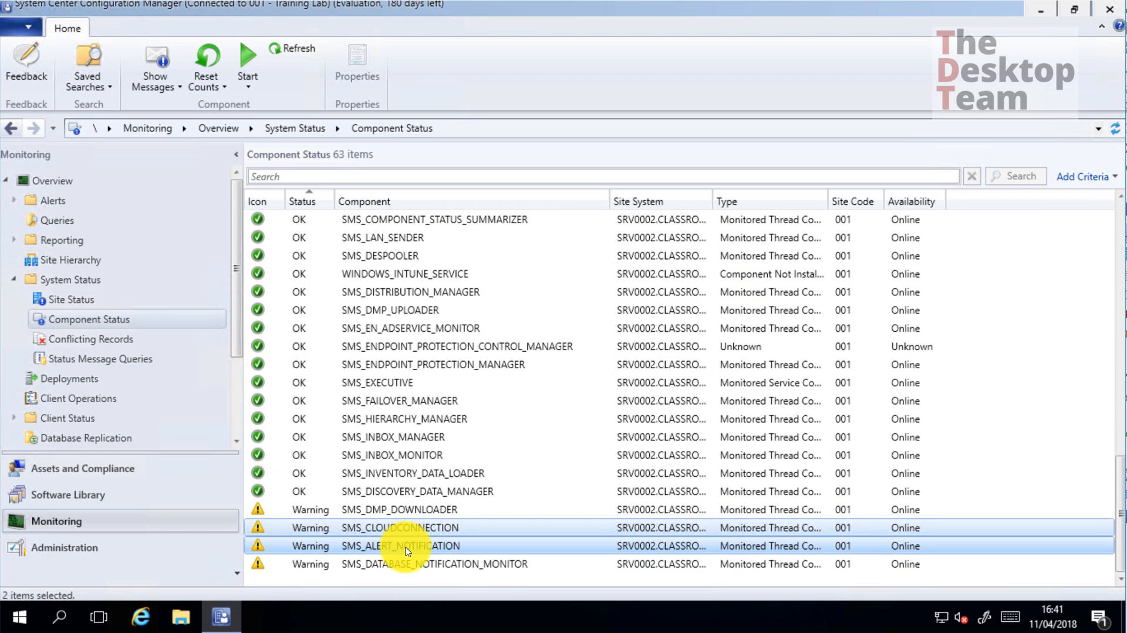
{"action": "left_click", "coordinate": [411, 547]}
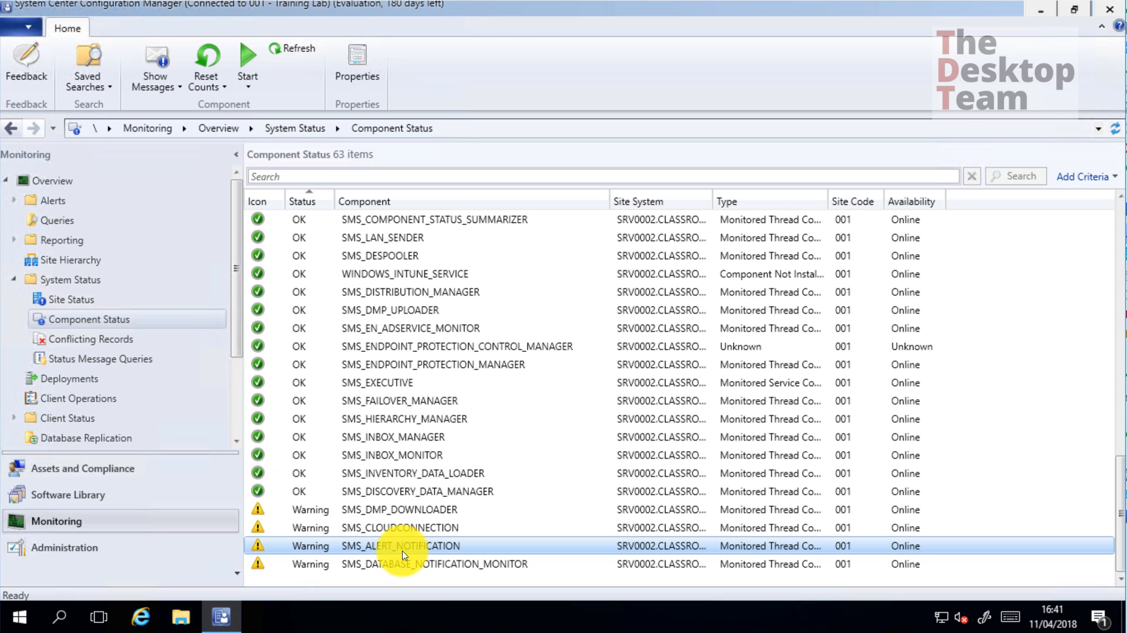
{"action": "right_click", "coordinate": [402, 551]}
{"action": "mouse_move", "coordinate": [464, 452]}
{"action": "left_click", "coordinate": [643, 448]}
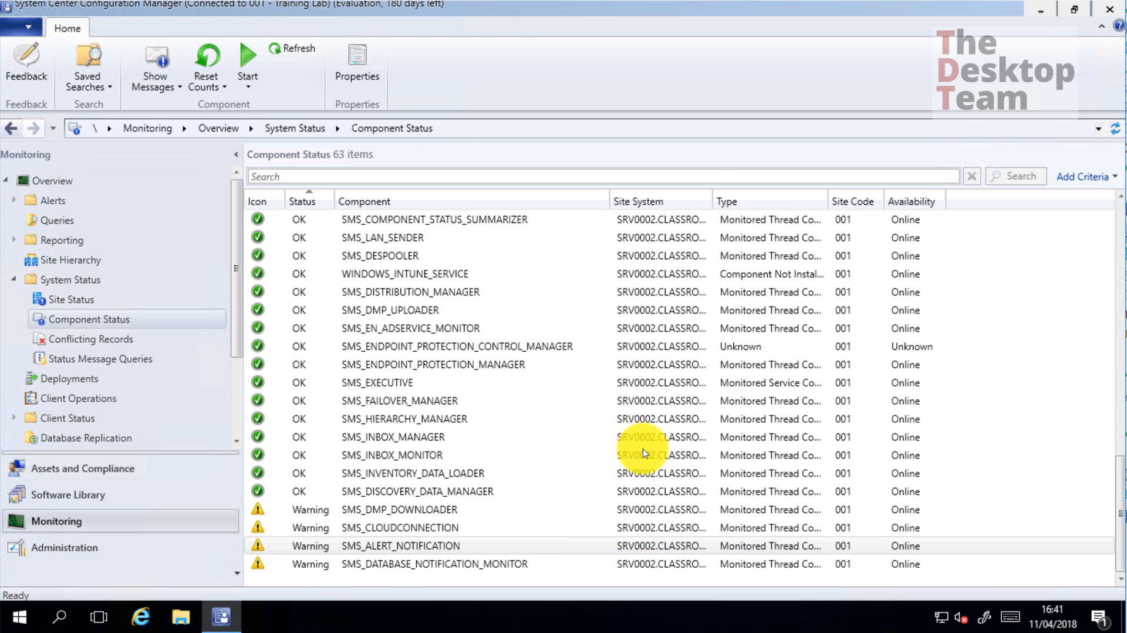
{"action": "left_click", "coordinate": [543, 438]}
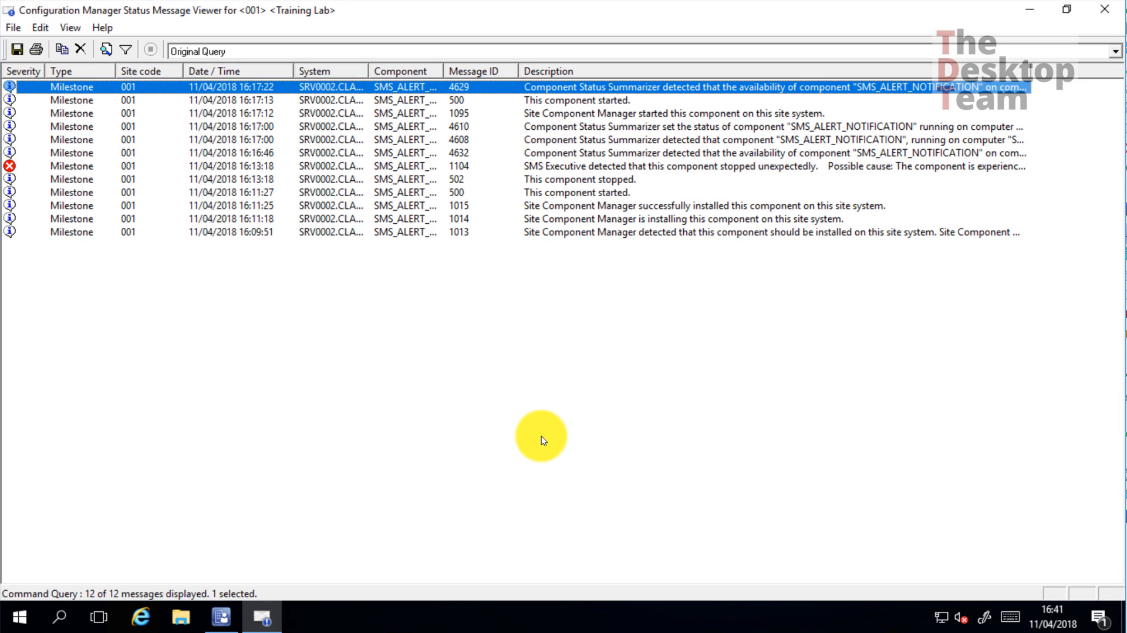
Select SMS_ALERT_NOTIFICATION's 1104 unexpected-stop error, then close the status message viewer
{"action": "left_click", "coordinate": [147, 166]}
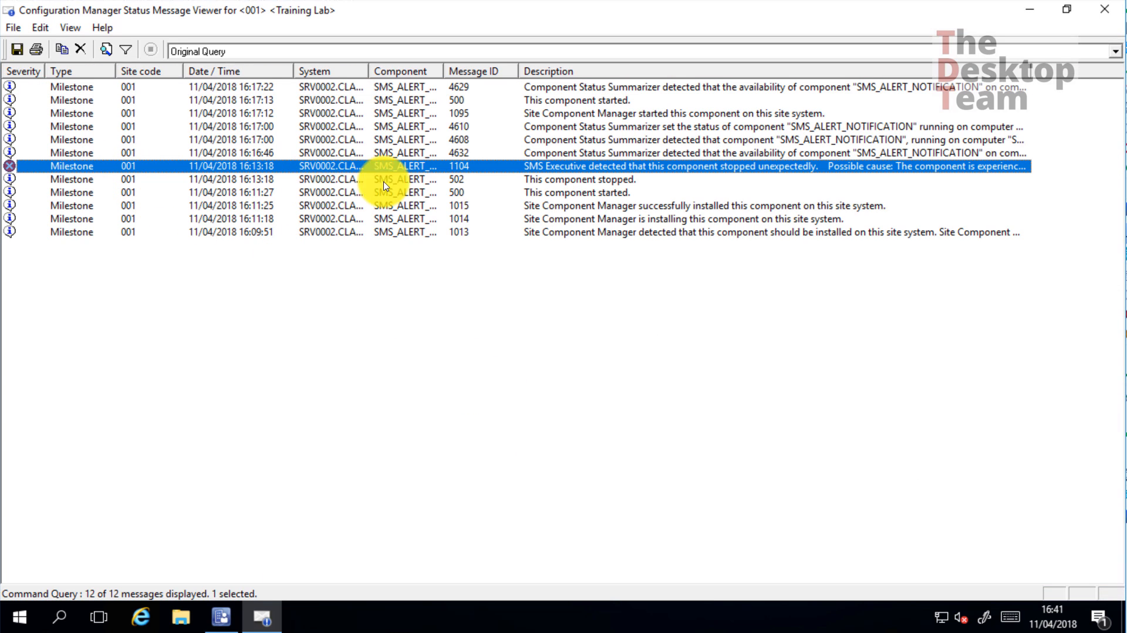
{"action": "mouse_move", "coordinate": [624, 171]}
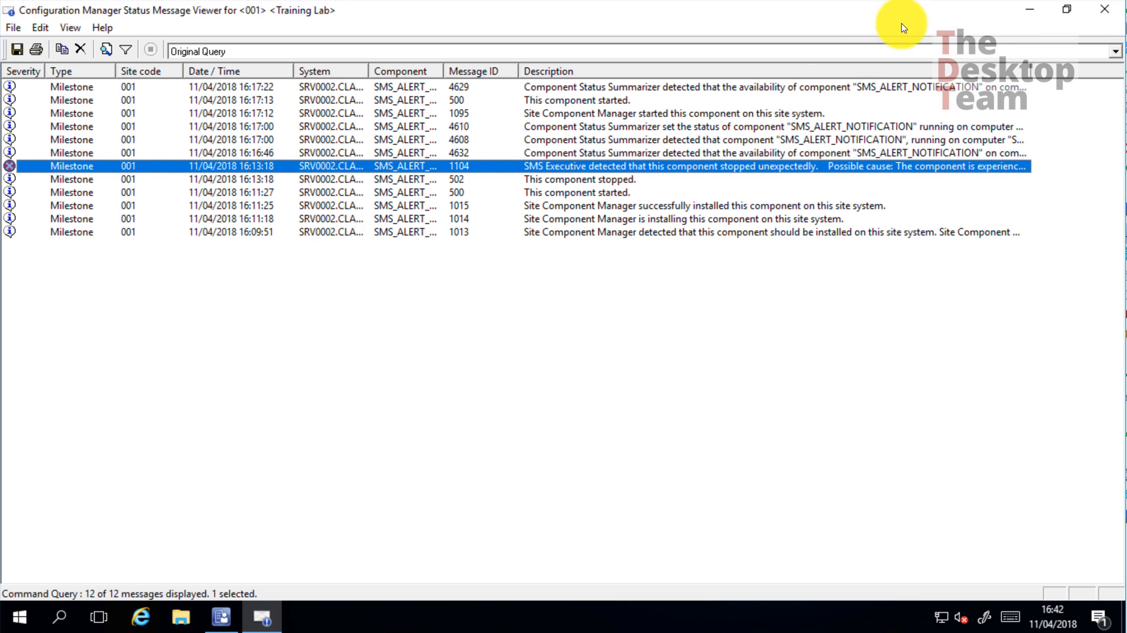
{"action": "left_click", "coordinate": [1104, 9]}
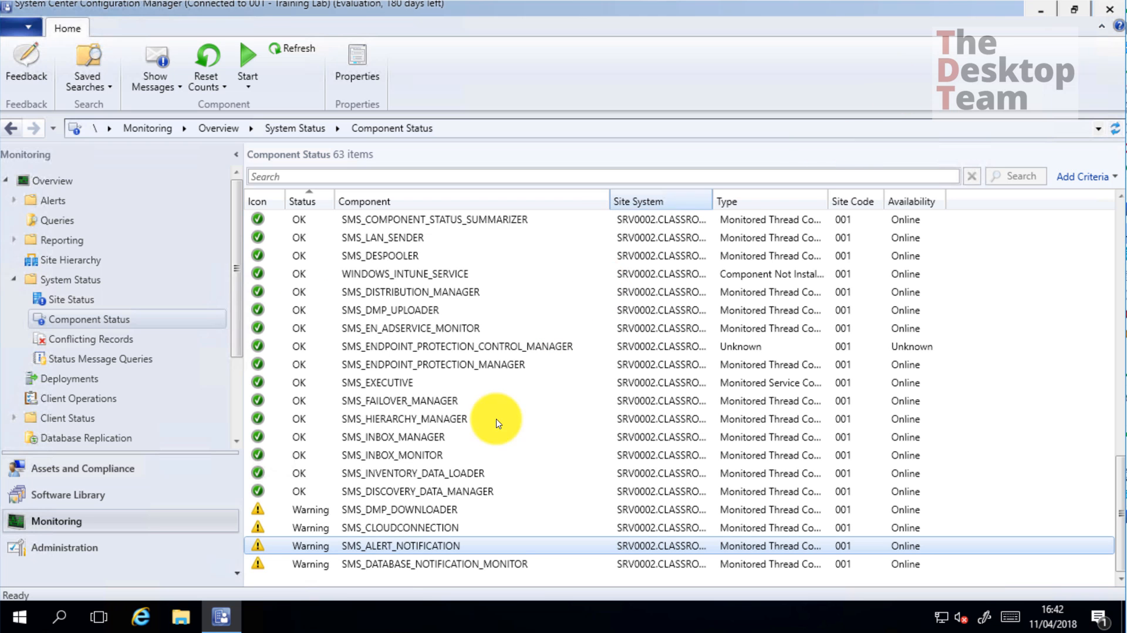
Show all status messages for the Warning component SMS_CLOUDCONNECTION
{"action": "left_click", "coordinate": [365, 530]}
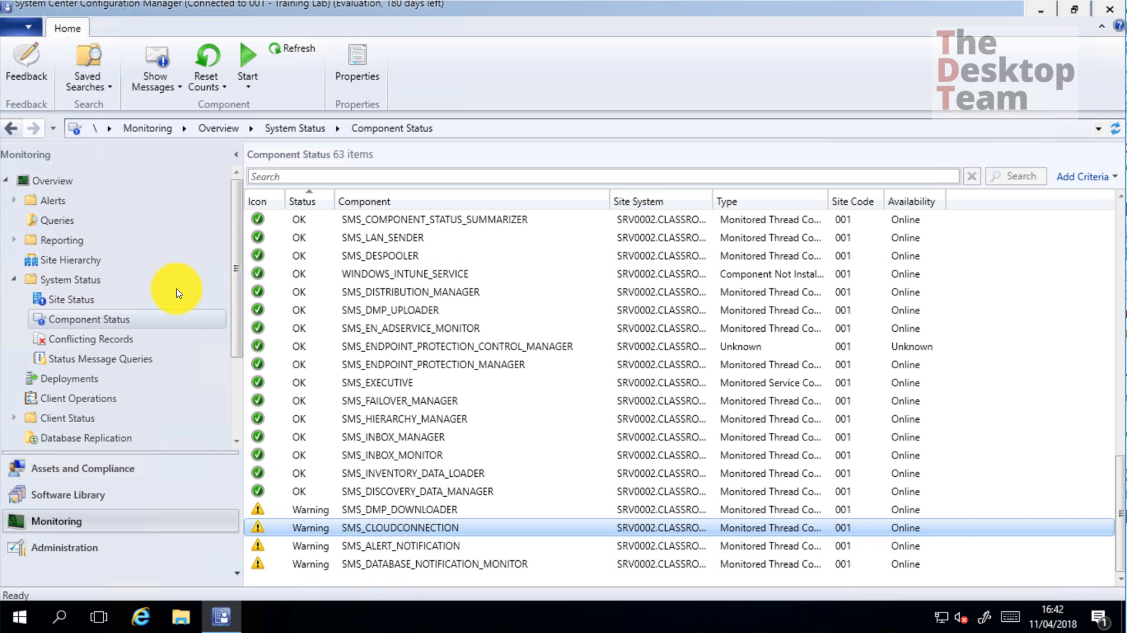
{"action": "right_click", "coordinate": [404, 527]}
{"action": "mouse_move", "coordinate": [546, 439]}
{"action": "left_click", "coordinate": [590, 433]}
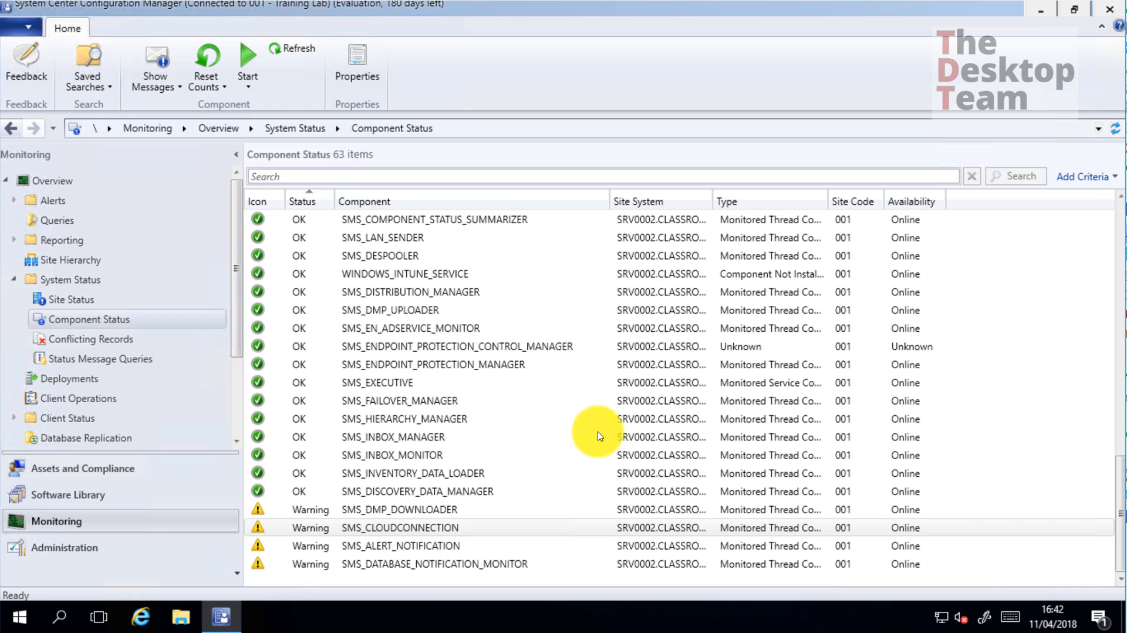
{"action": "left_click", "coordinate": [539, 439]}
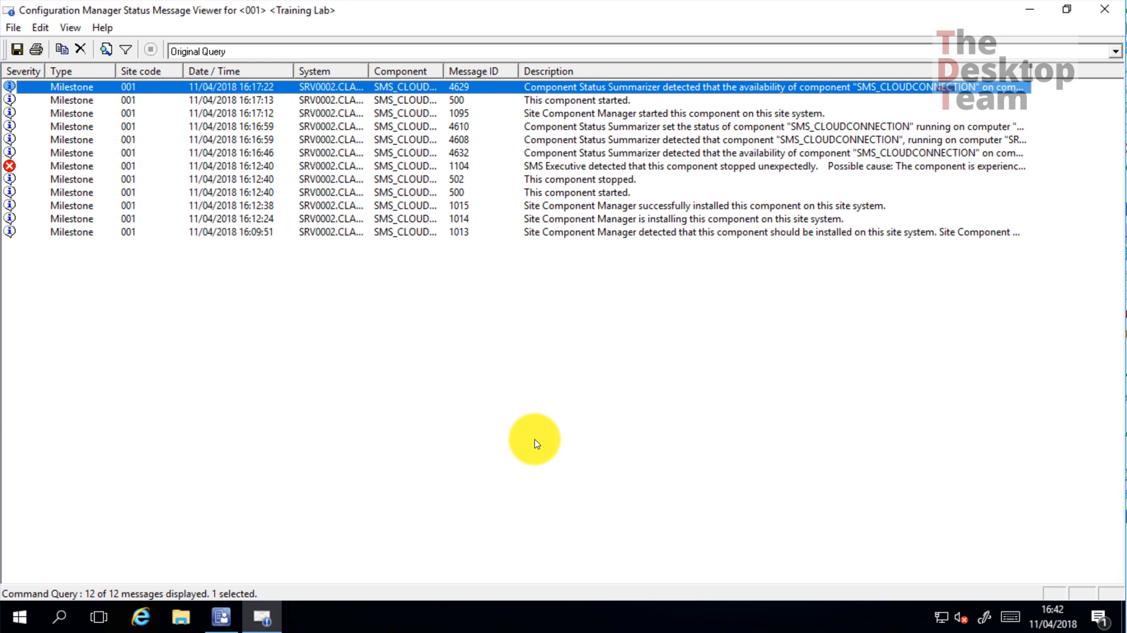
Review SMS_CLOUDCONNECTION's 1104 unexpected-stop error from 16:12:40, then close the viewer
{"action": "left_click", "coordinate": [66, 166]}
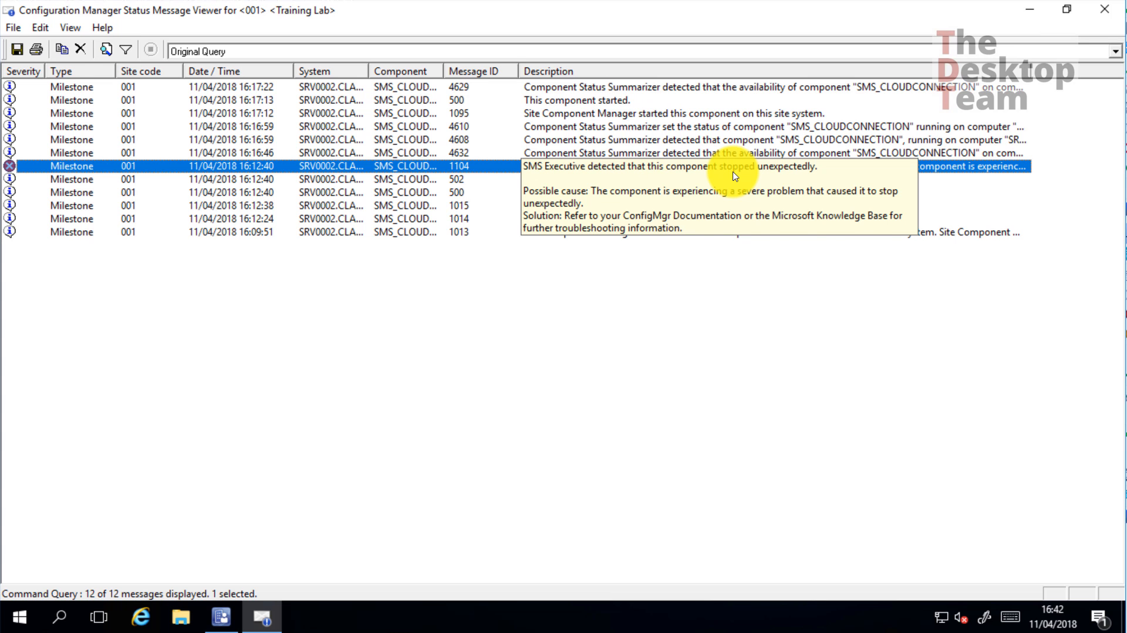
{"action": "left_click", "coordinate": [737, 392]}
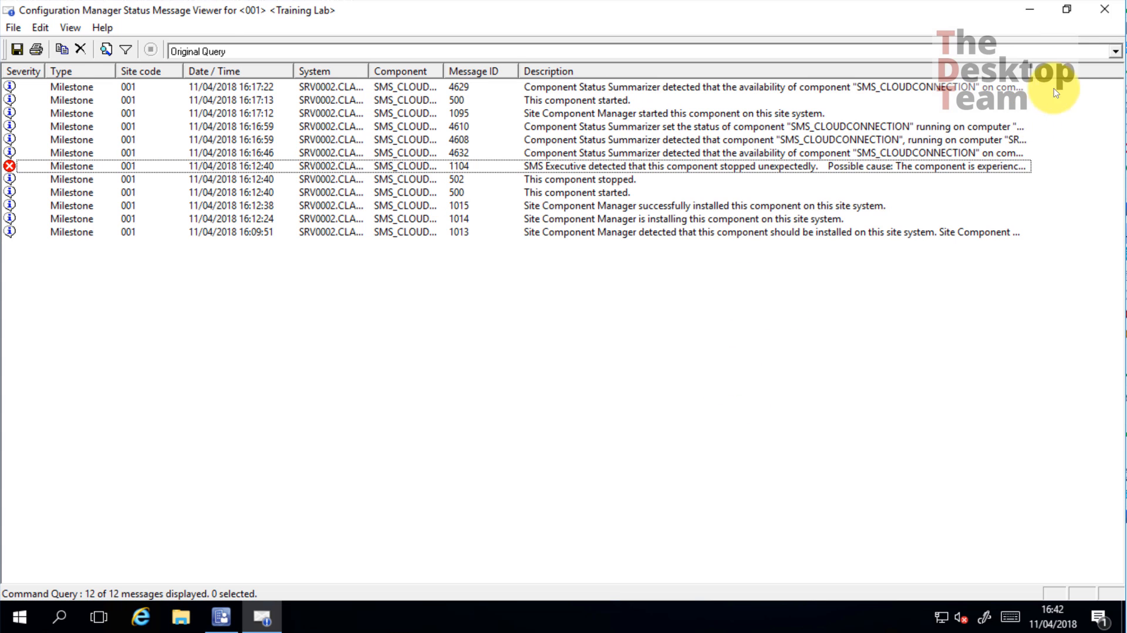
{"action": "left_click", "coordinate": [1111, 16]}
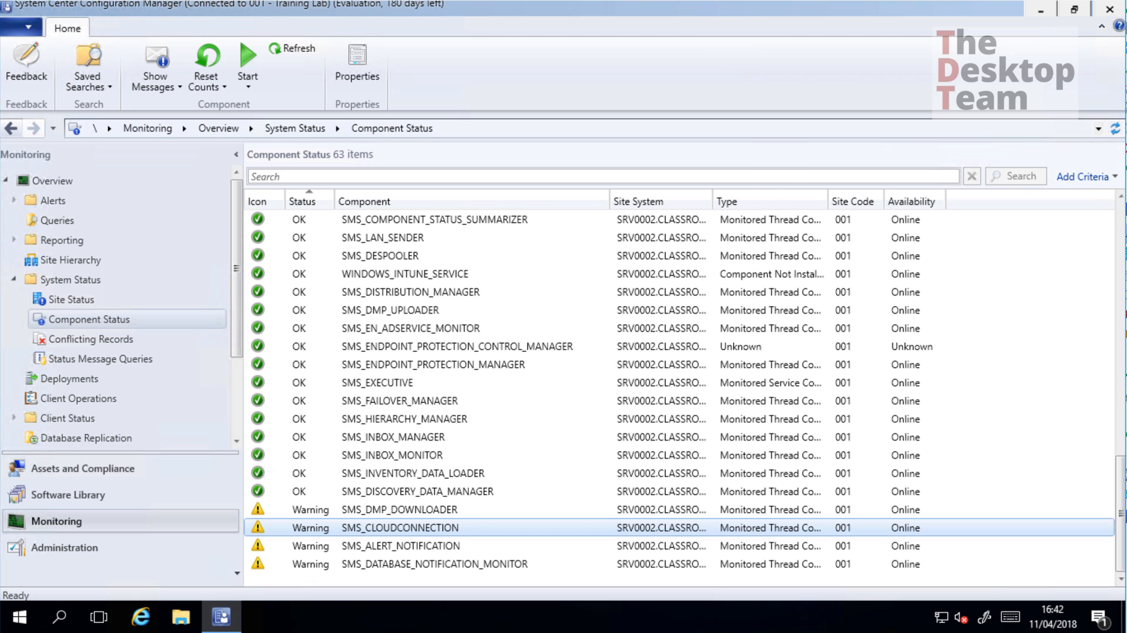
Close the console and open \\srv0001\TrainingFiles\Source through the Run box
{"action": "left_click", "coordinate": [1109, 17]}
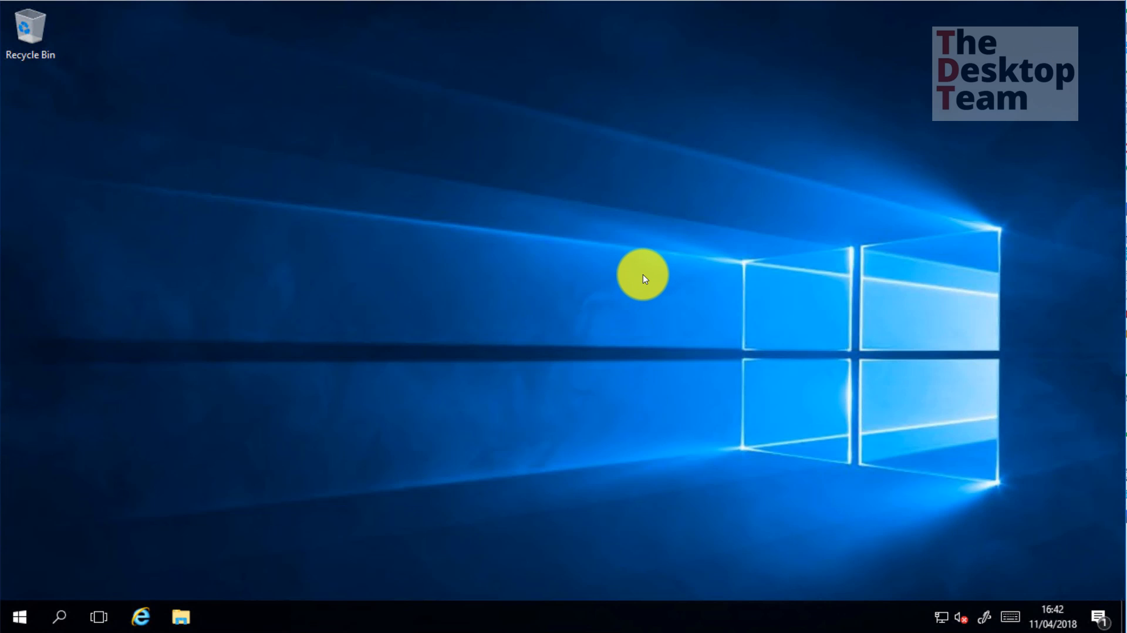
{"action": "key", "text": "super+r"}
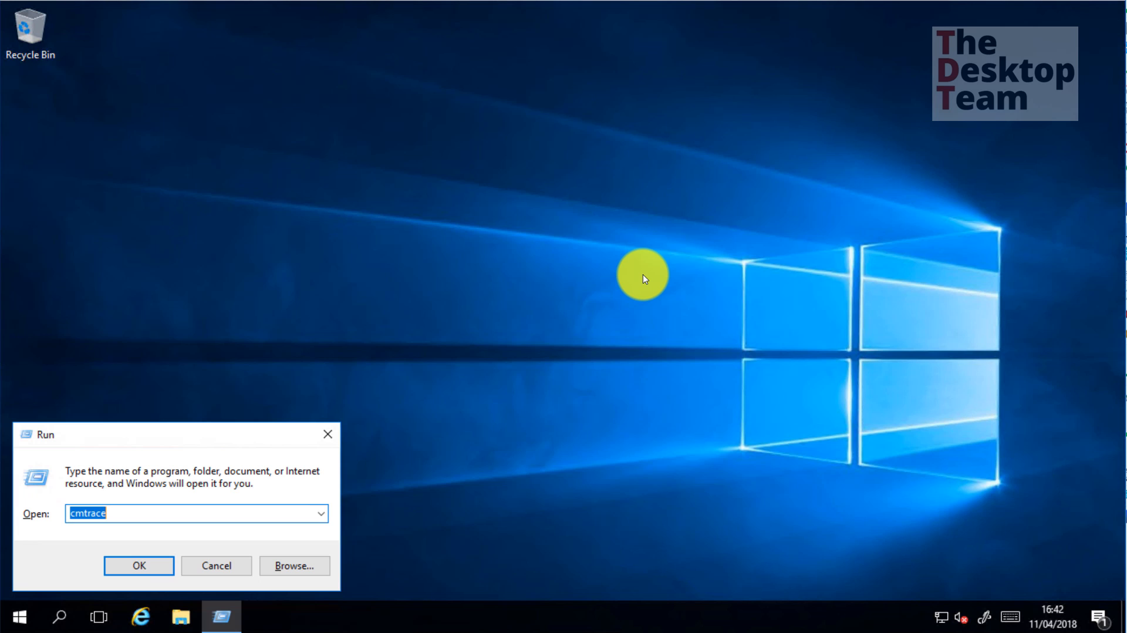
{"action": "type", "text": "\\\\s"}
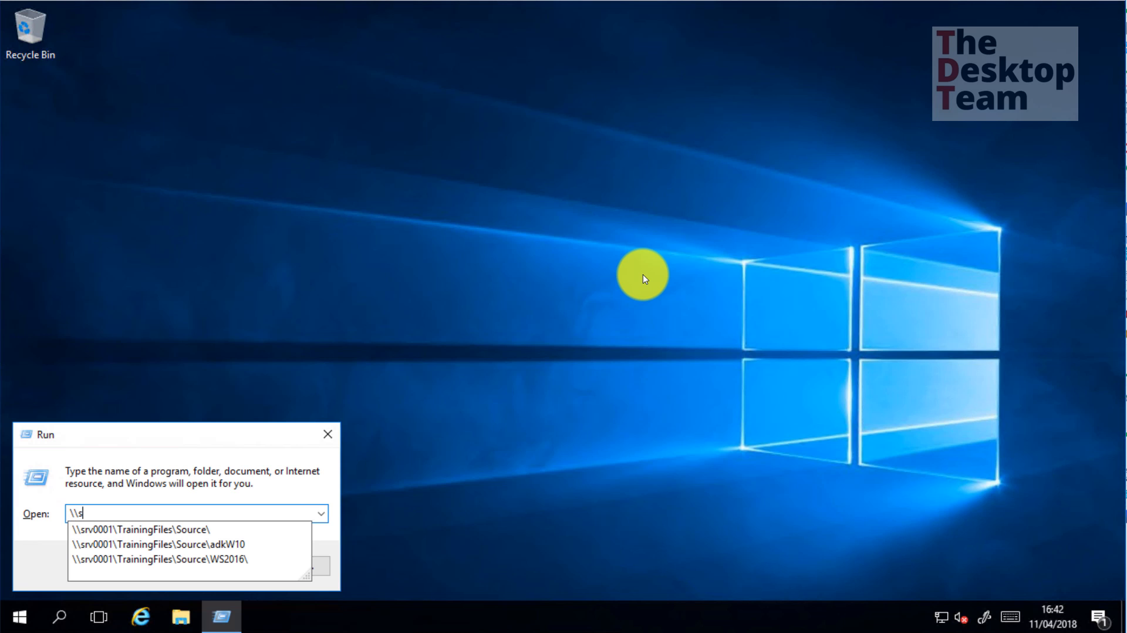
{"action": "key", "text": "Down"}
{"action": "key", "text": "Return"}
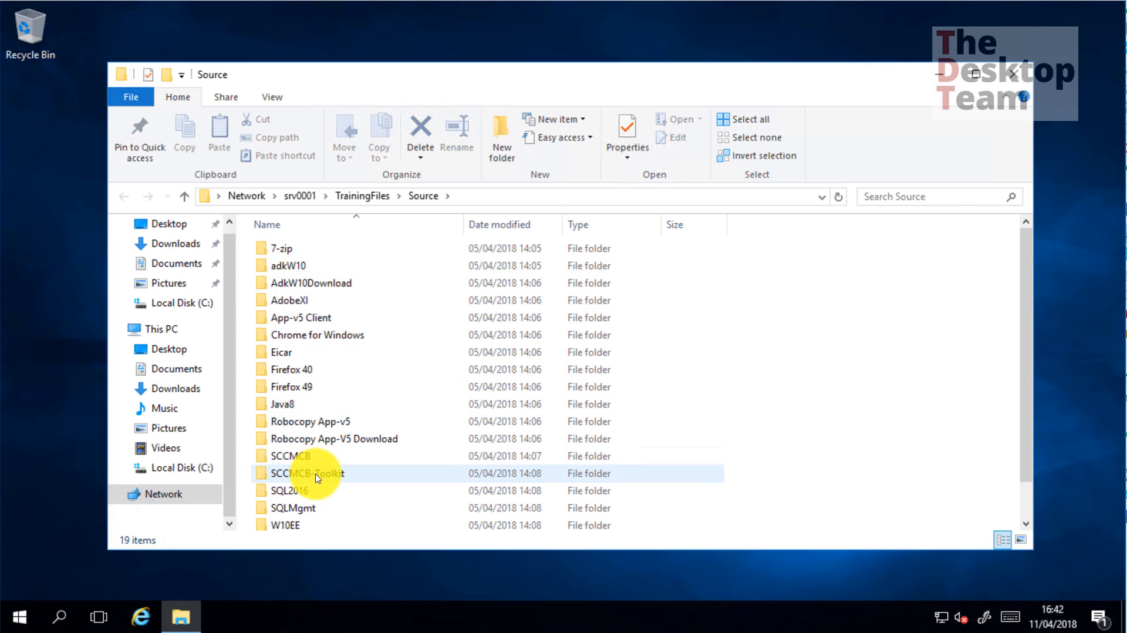
In the SCCMCB-Toolkit folder, bring up the install option for the ConfigMgrTools installer
{"action": "double_click", "coordinate": [336, 478]}
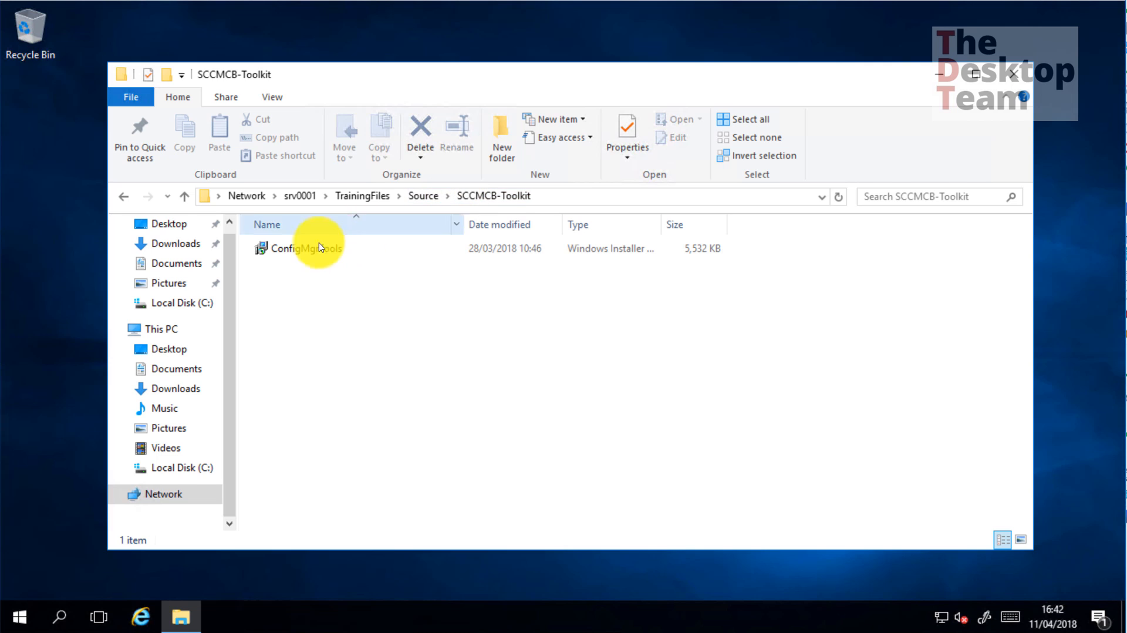
{"action": "left_click", "coordinate": [300, 249]}
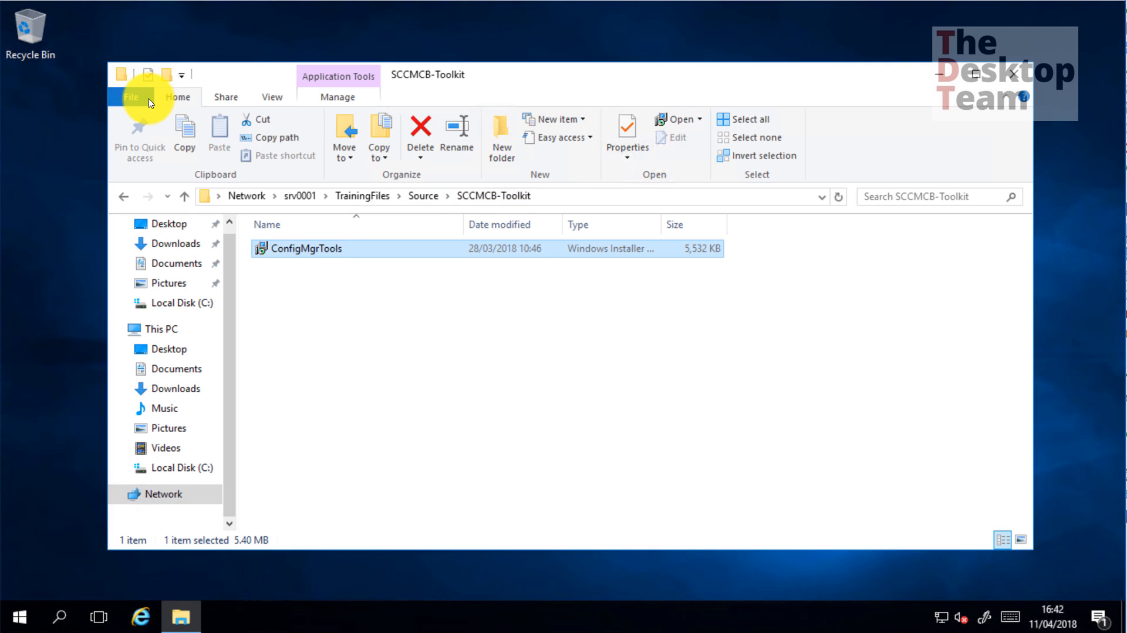
{"action": "right_click", "coordinate": [331, 257]}
Launch the ConfigMgrTools setup and accept the Configuration Manager Toolkit license agreement
{"action": "left_click", "coordinate": [337, 260]}
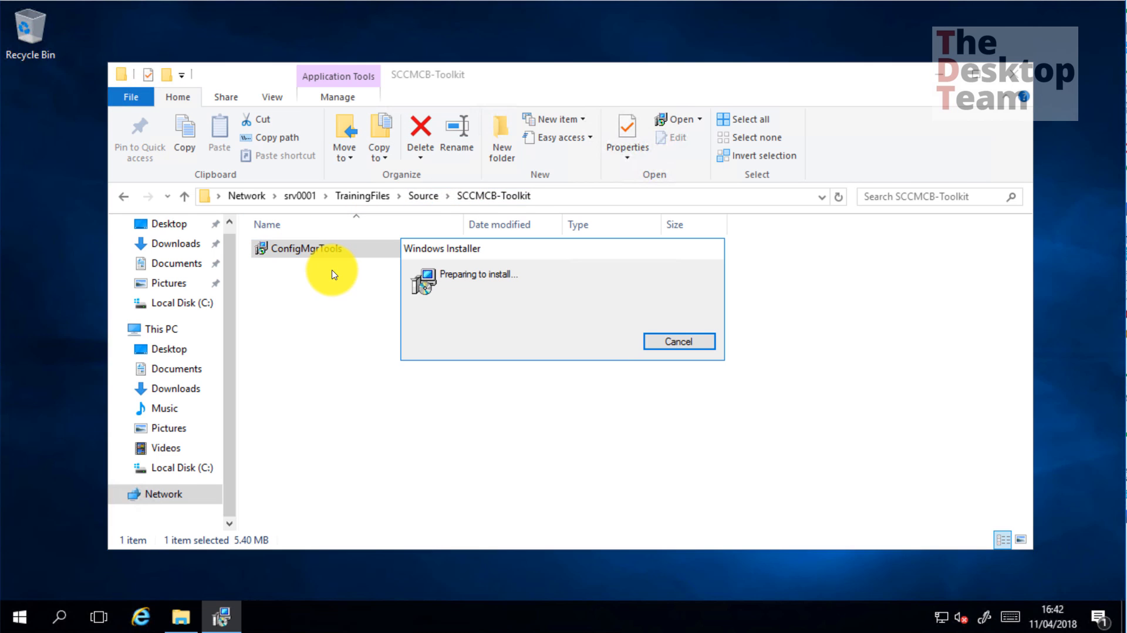
{"action": "left_click", "coordinate": [648, 438]}
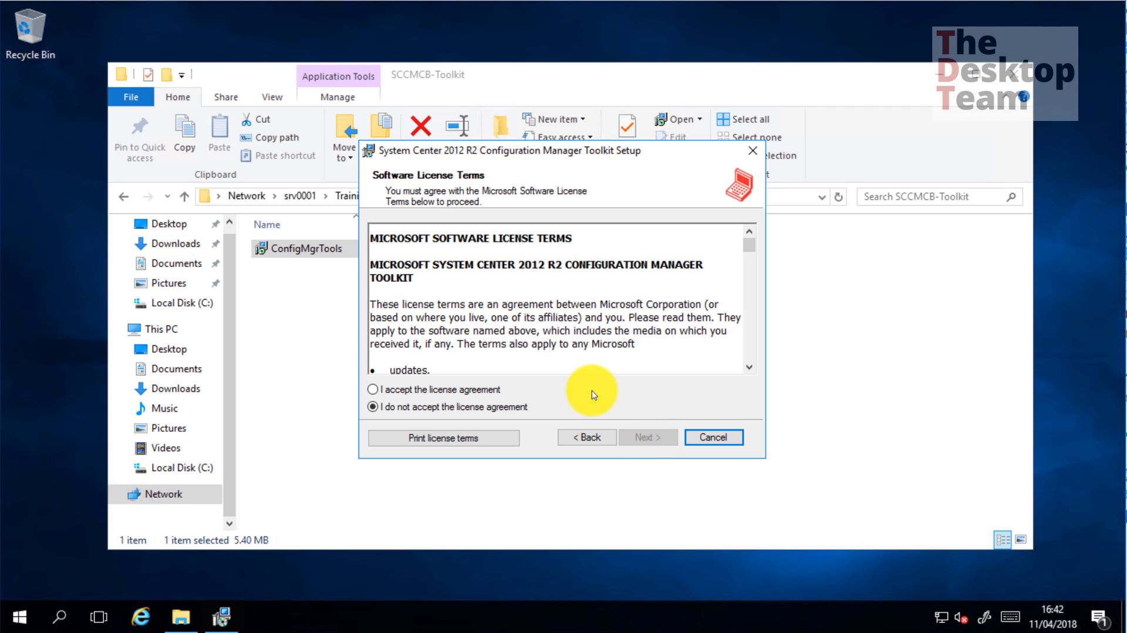
{"action": "left_click", "coordinate": [471, 389]}
{"action": "left_click", "coordinate": [642, 432]}
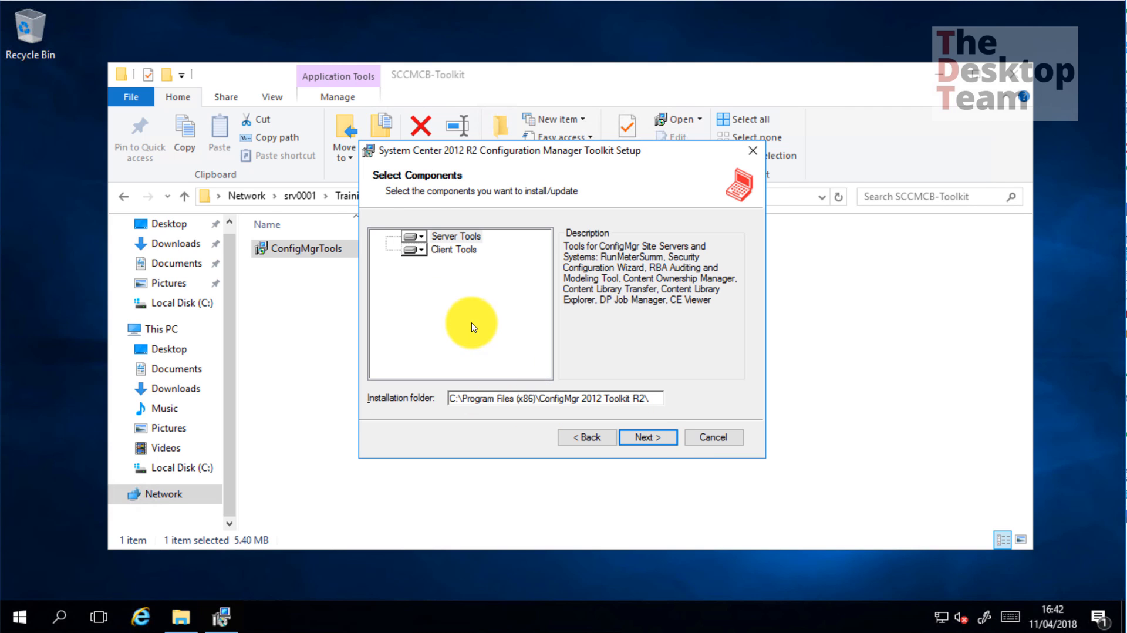
Install the Server and Client Tools into the ConfigMgr 2012 Toolkit R2 folder, then close the SCCMCB-Toolkit folder
{"action": "left_click", "coordinate": [450, 249]}
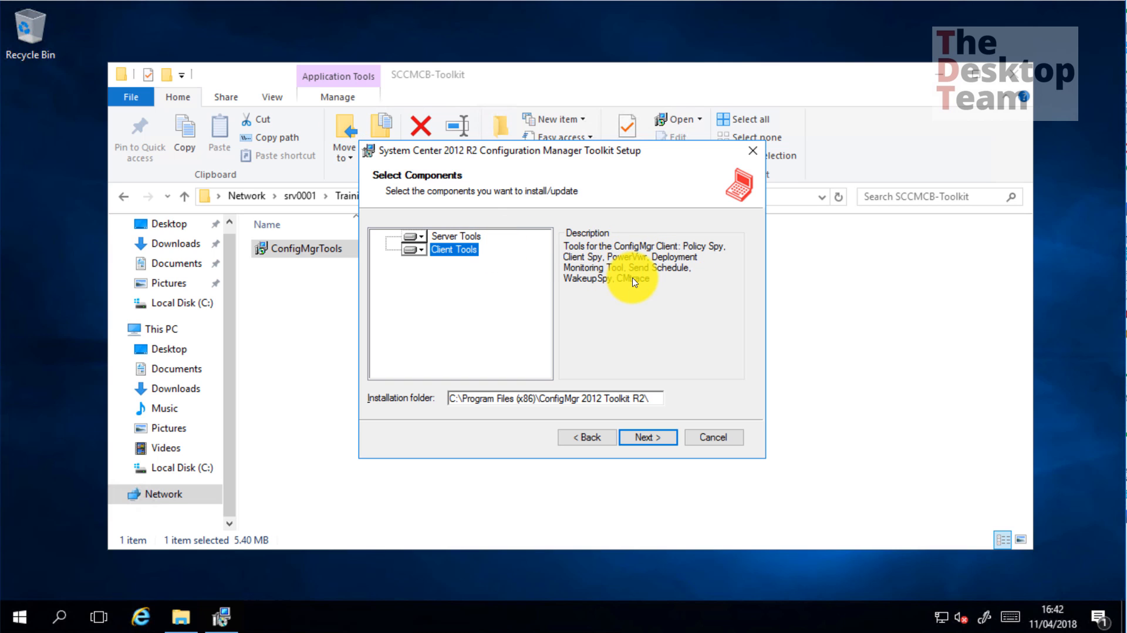
{"action": "left_click", "coordinate": [454, 237]}
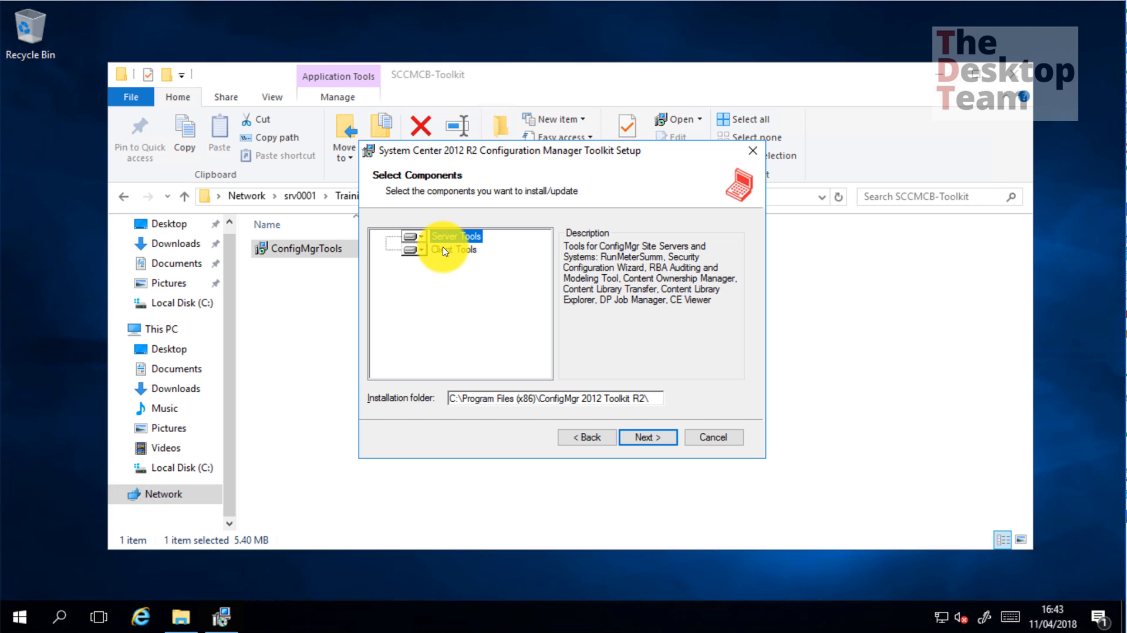
{"action": "left_click", "coordinate": [650, 439]}
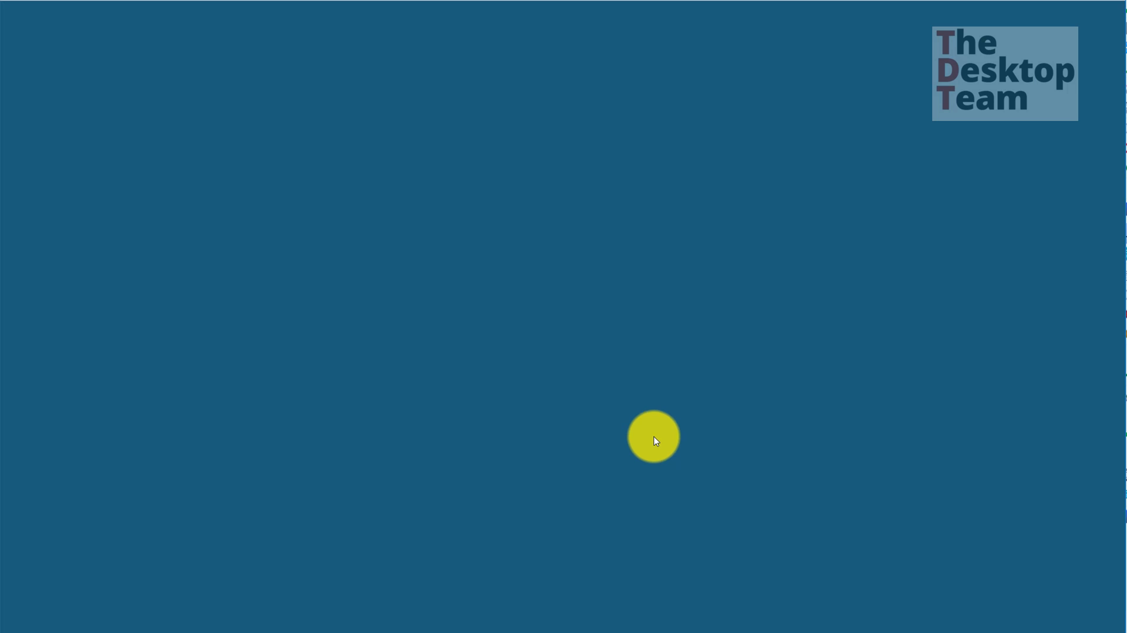
{"action": "left_click", "coordinate": [543, 425]}
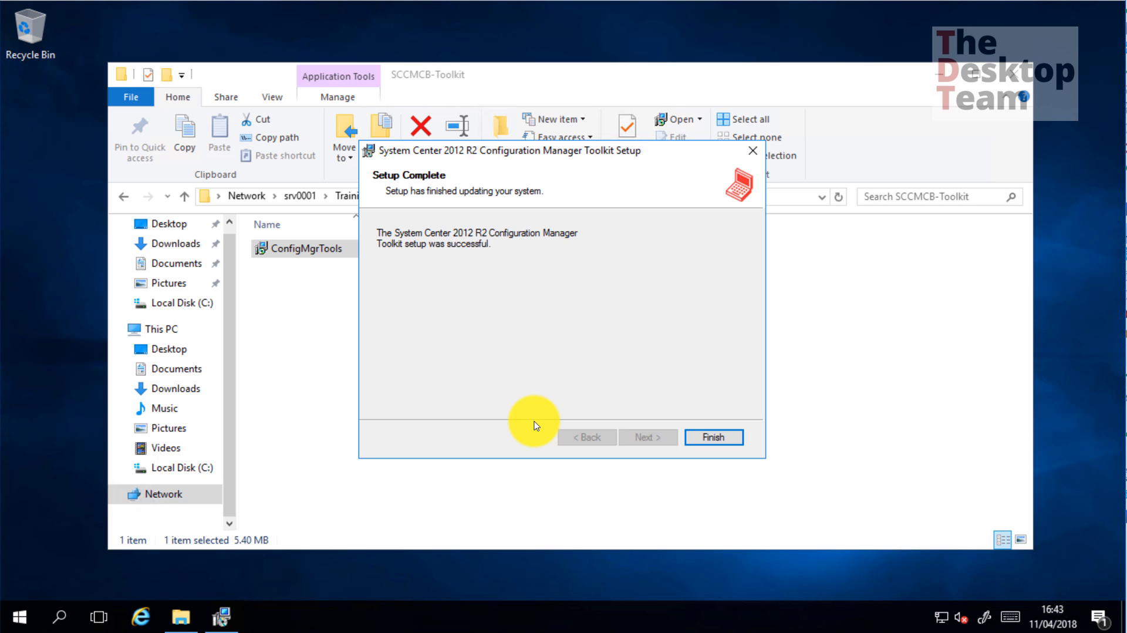
{"action": "left_click", "coordinate": [713, 438]}
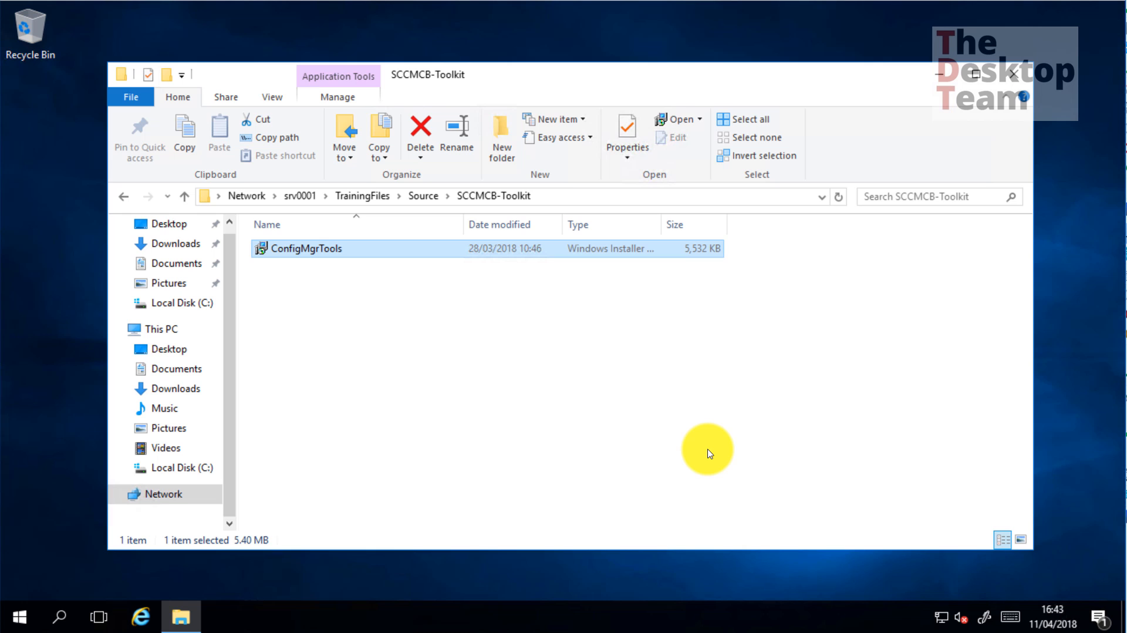
{"action": "left_click", "coordinate": [523, 436]}
{"action": "left_click", "coordinate": [1012, 73]}
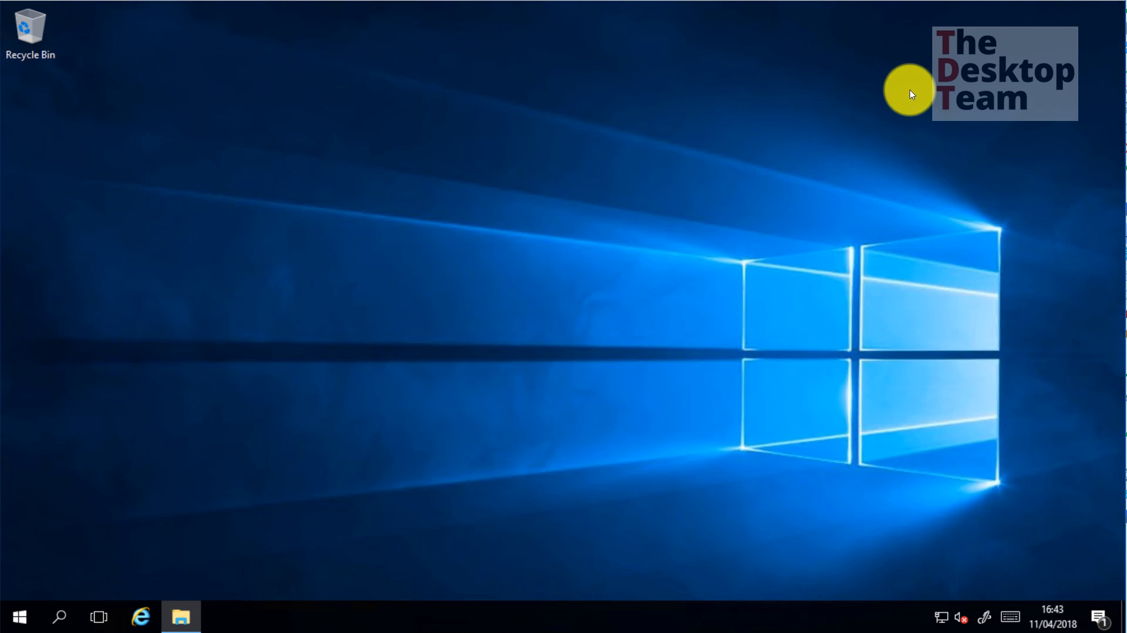